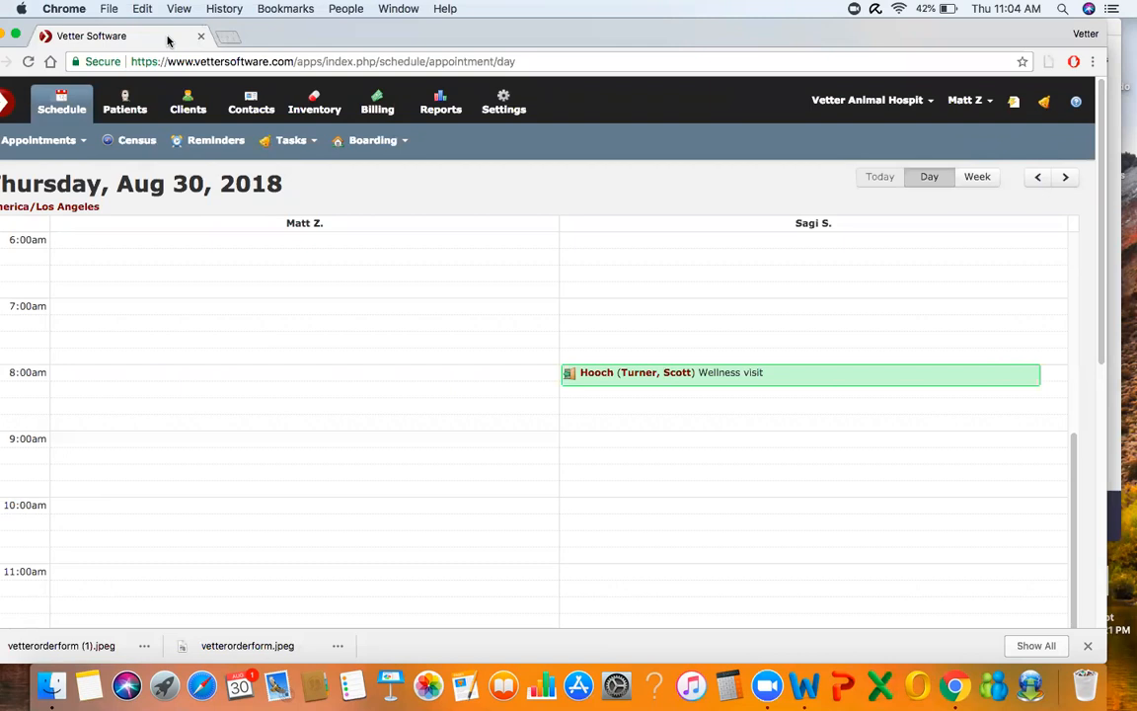
Maximize the browser window showing the clinic schedule
key(XF86AudioLowerVolume)
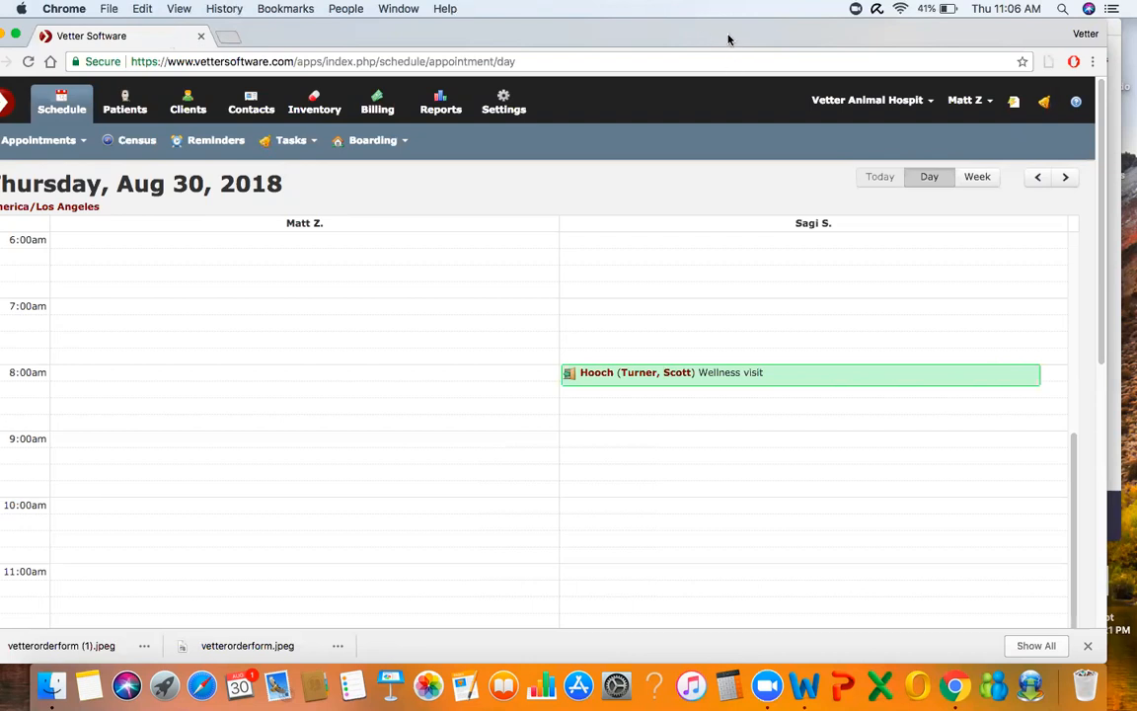
click(16, 36)
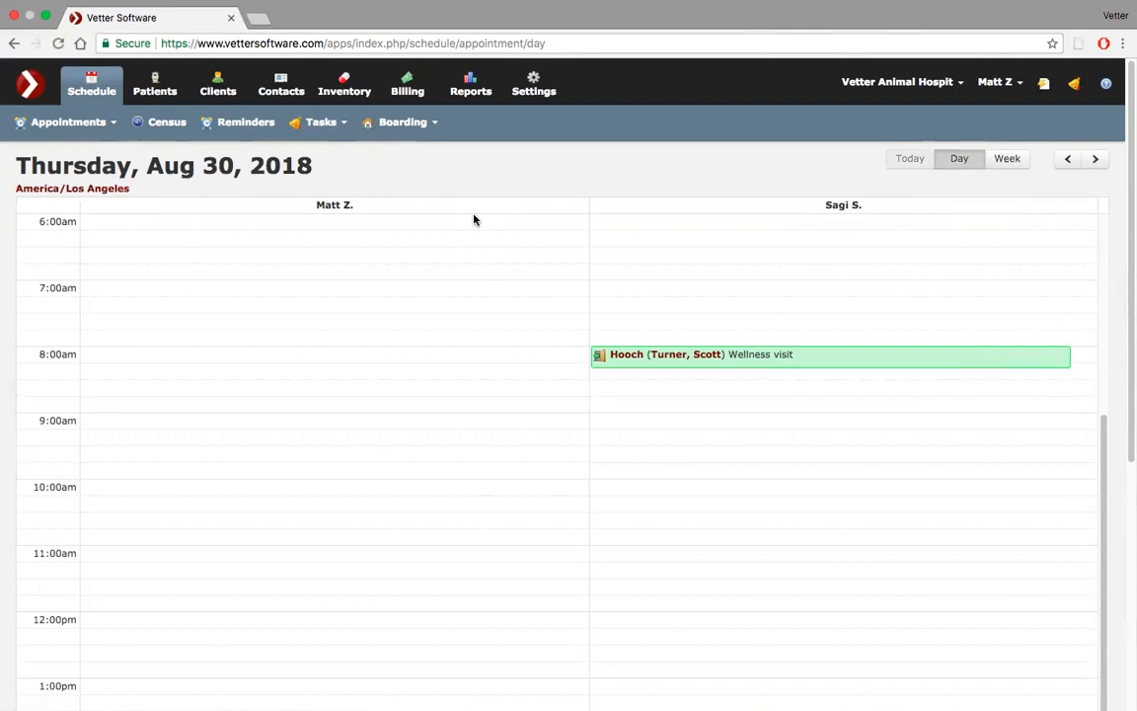
Open the Email Defaults list from the Configuration section of the clinic's Settings
click(539, 82)
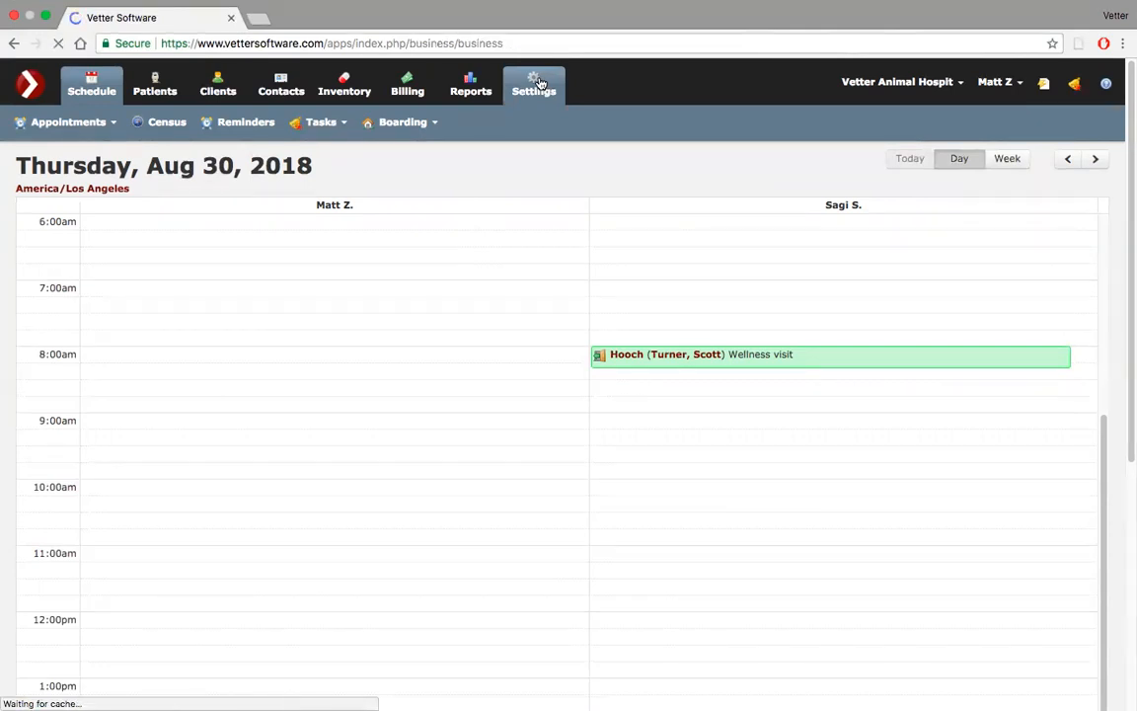
scroll(359, 233, down, 3)
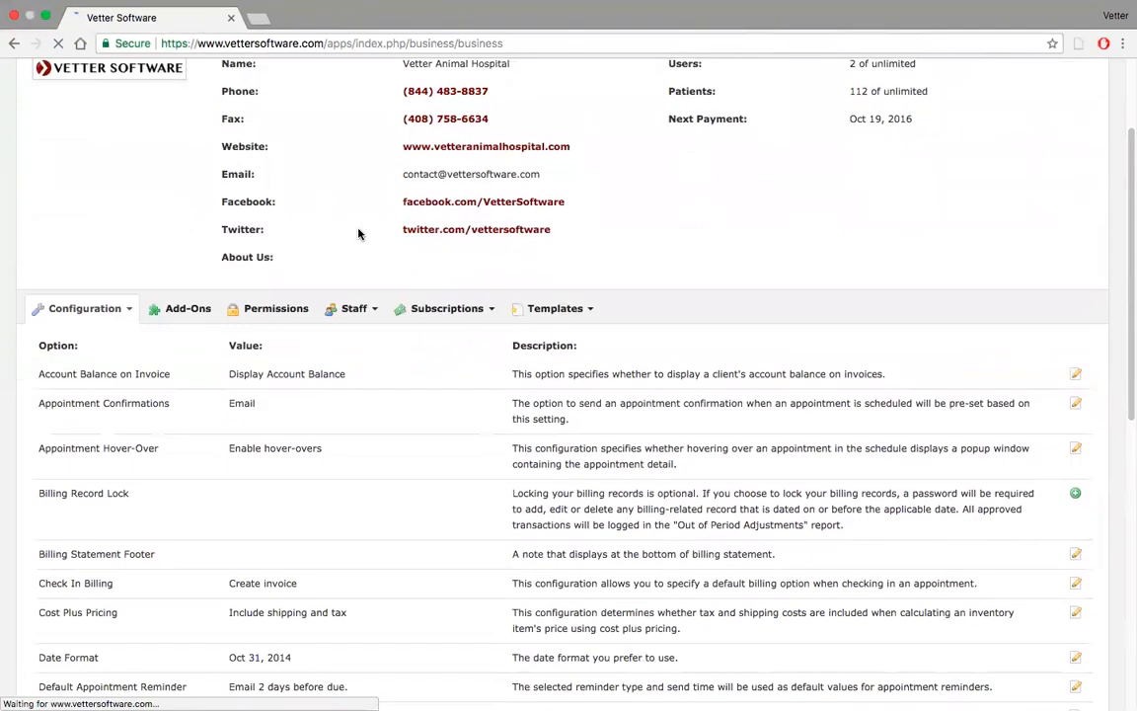
scroll(360, 234, down, 3)
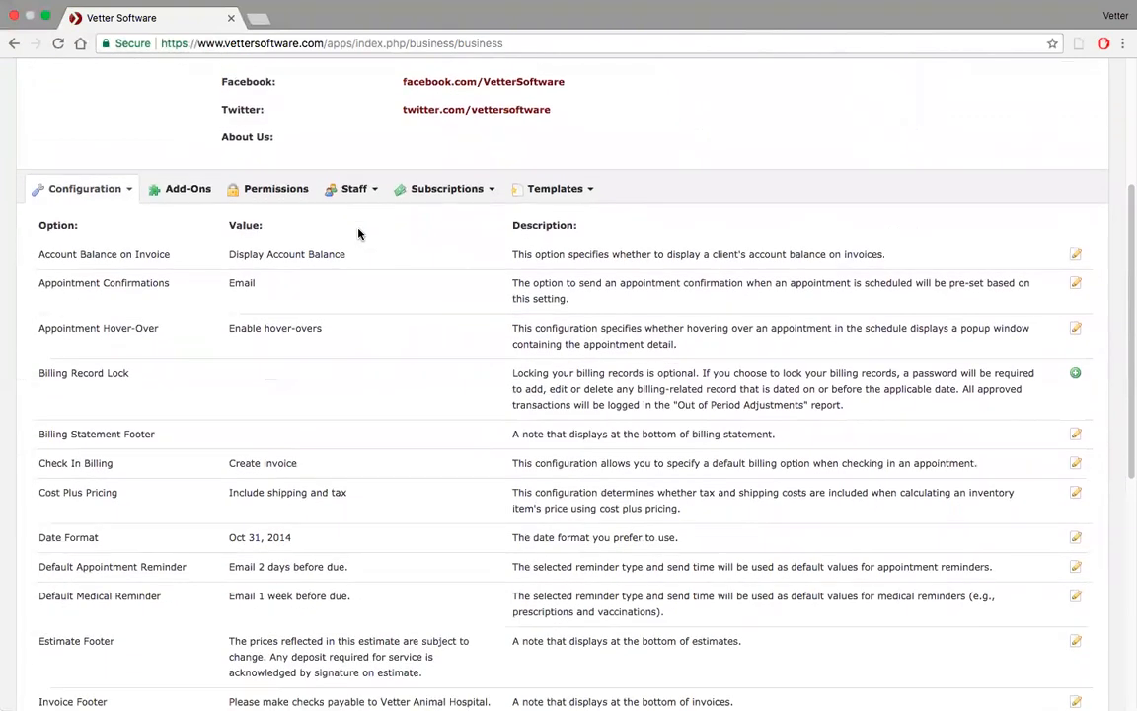
click(132, 148)
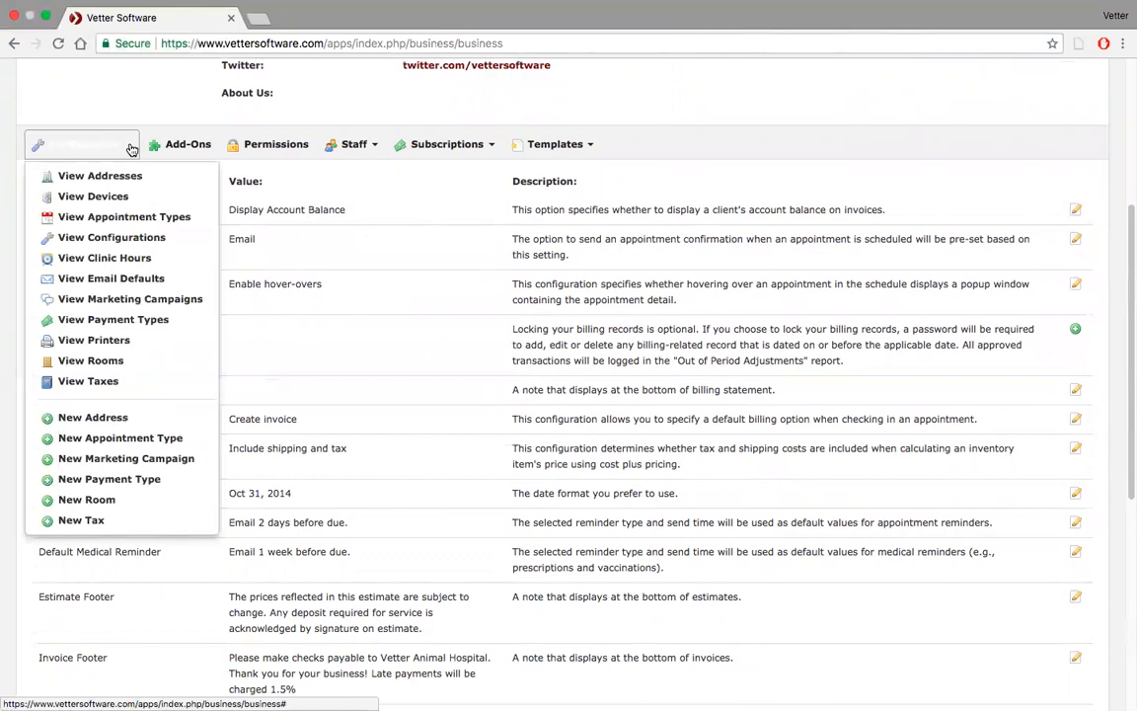
click(108, 276)
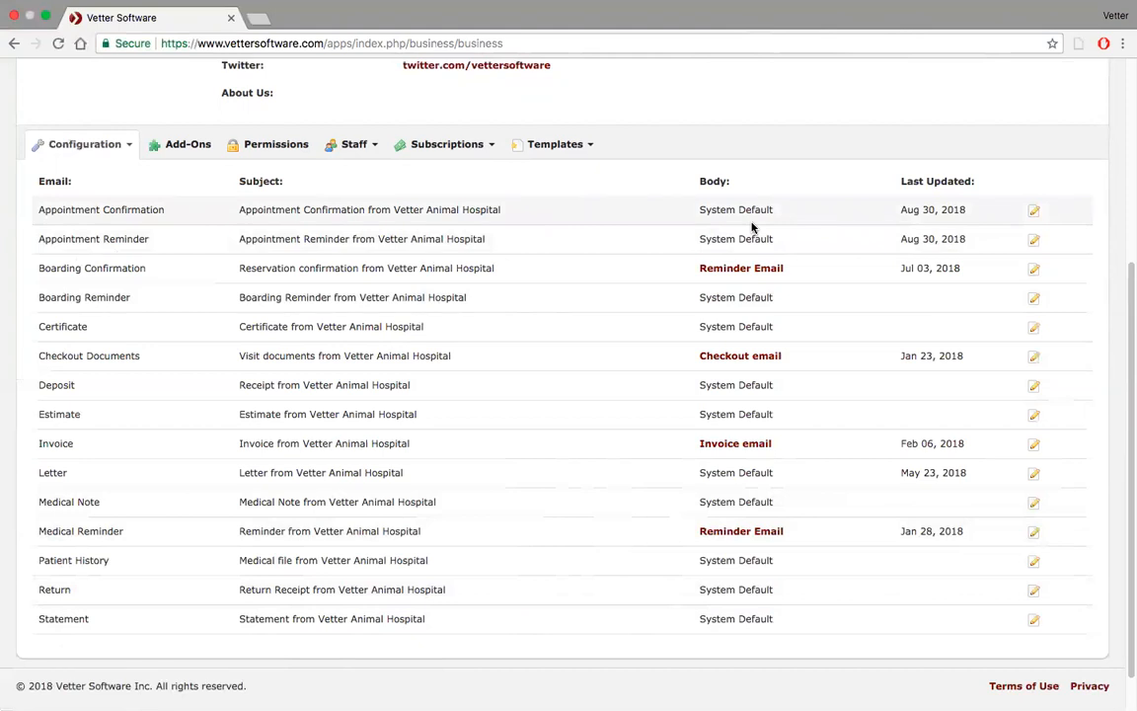
Open the Appointment Confirmation email for editing, review the body template choices, and save the row
click(1034, 213)
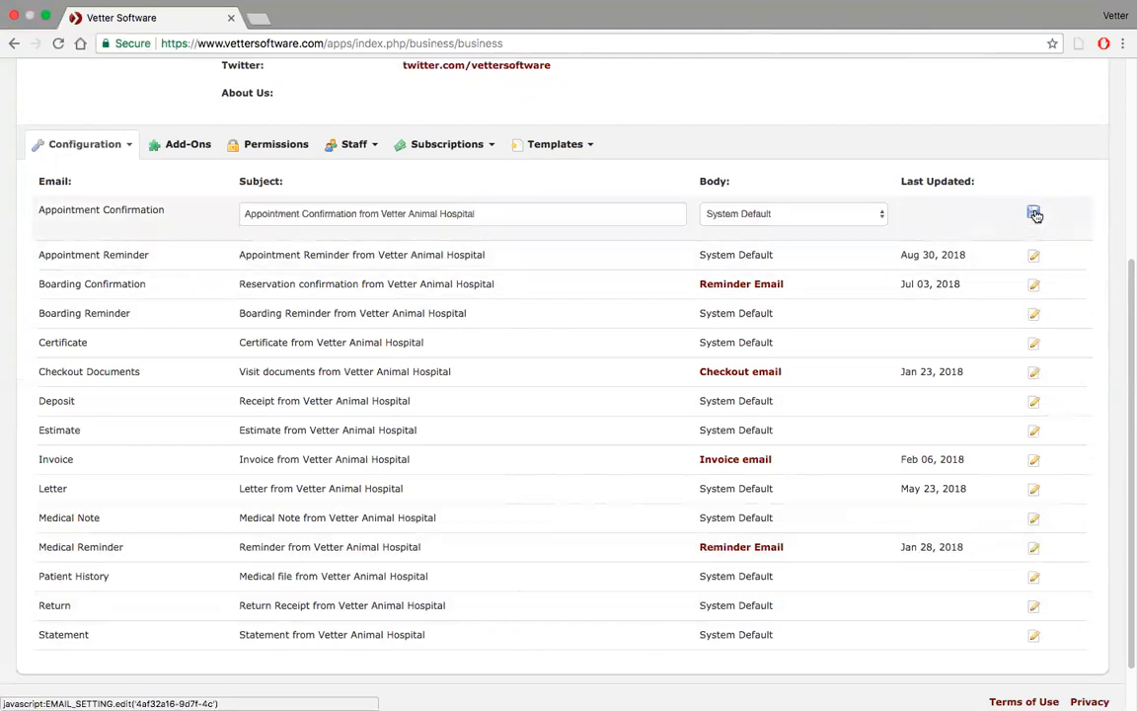
click(814, 216)
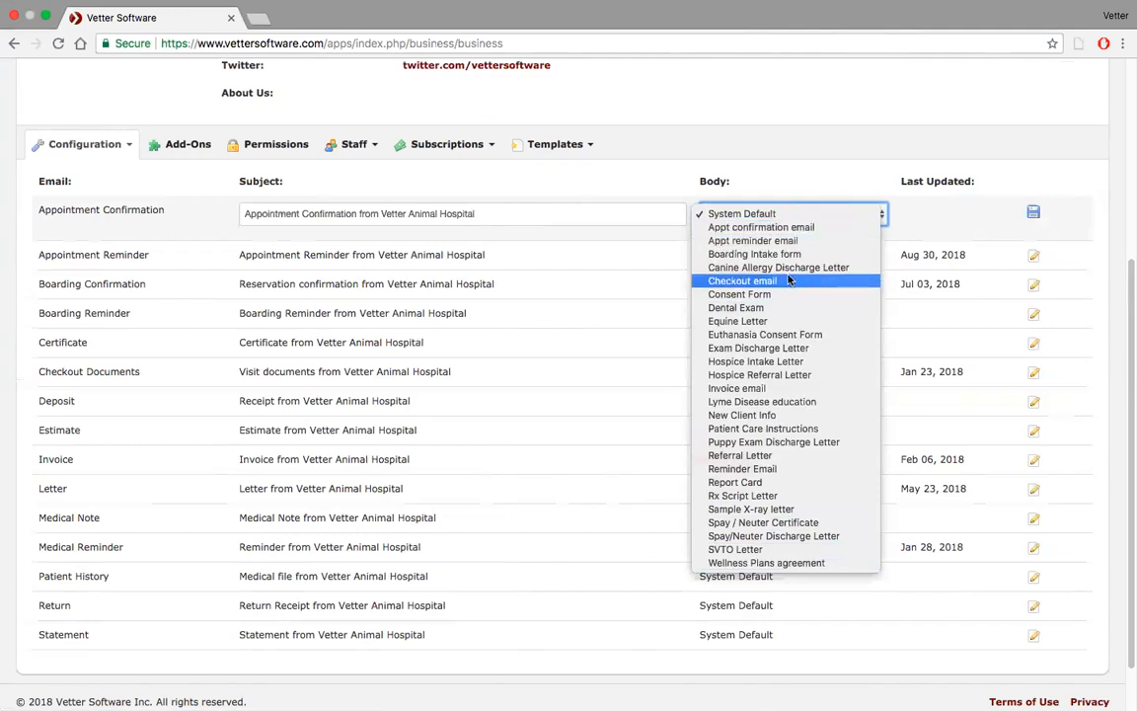
click(815, 190)
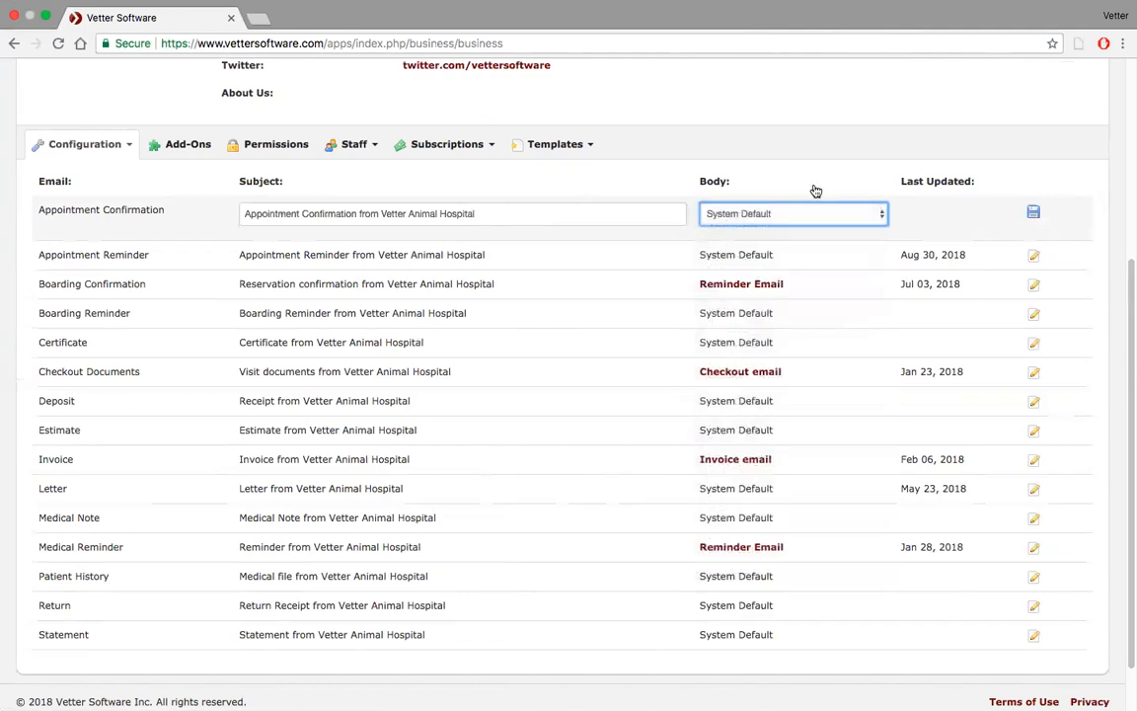
click(1036, 216)
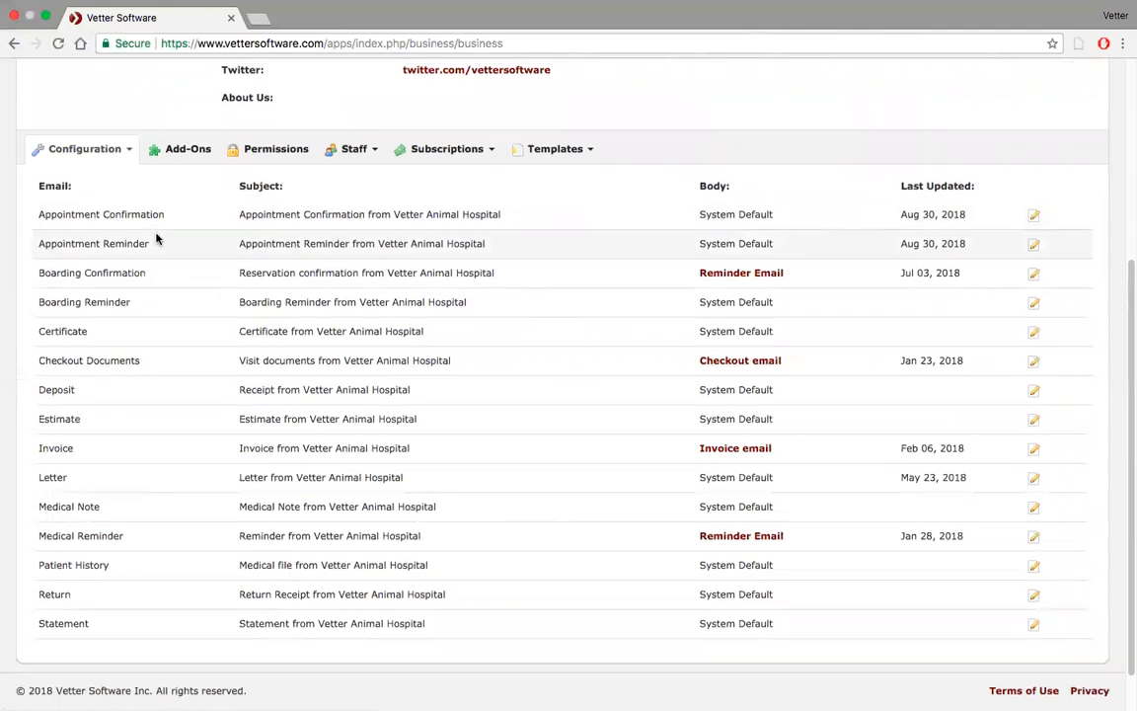
Return to the day schedule
scroll(156, 239, up, 1)
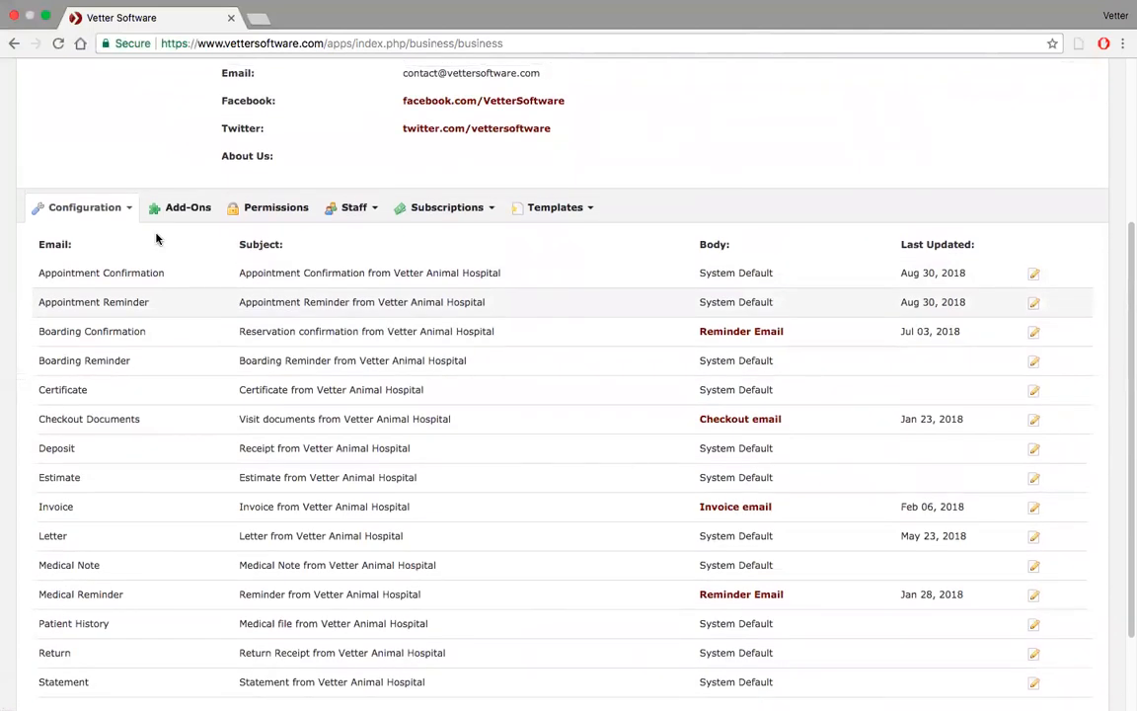
scroll(156, 239, up, 4)
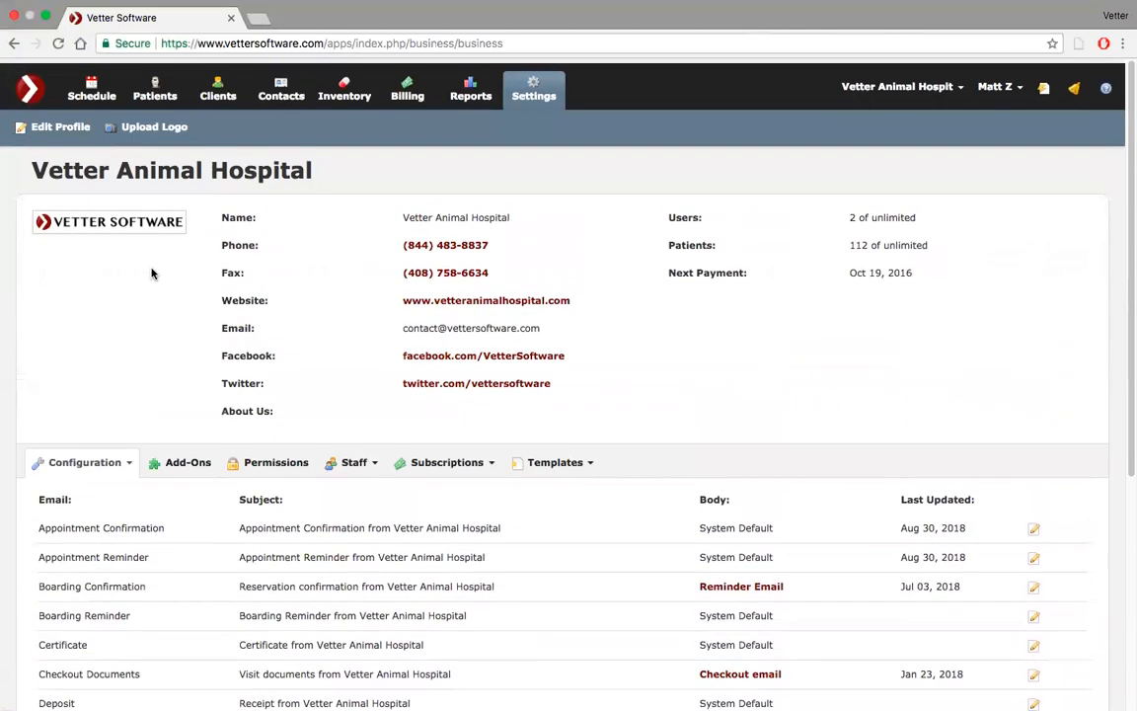
click(93, 83)
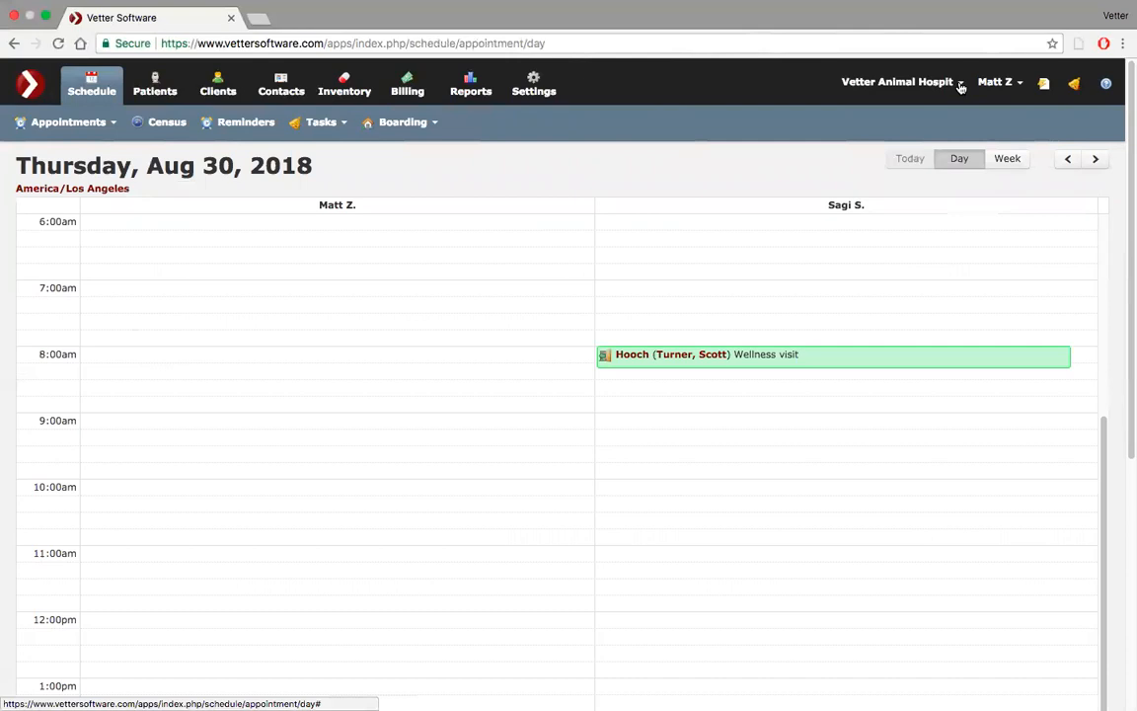
Reopen the Email Defaults list from the Configuration section in Settings
click(533, 85)
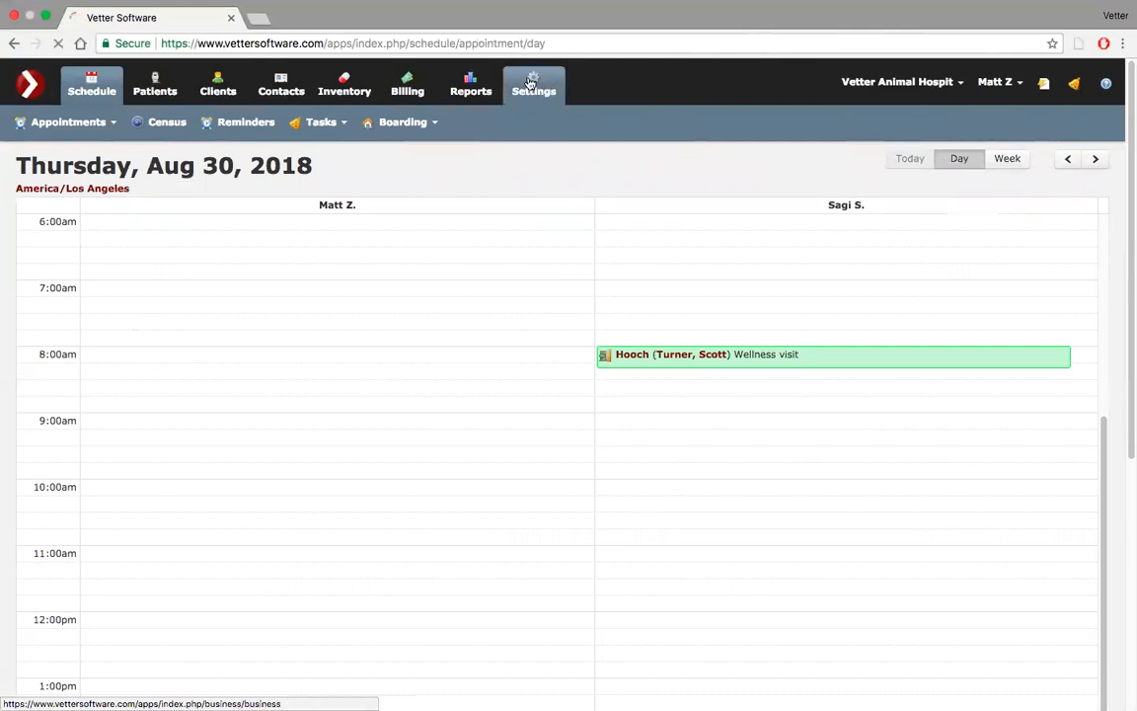
scroll(299, 322, down, 5)
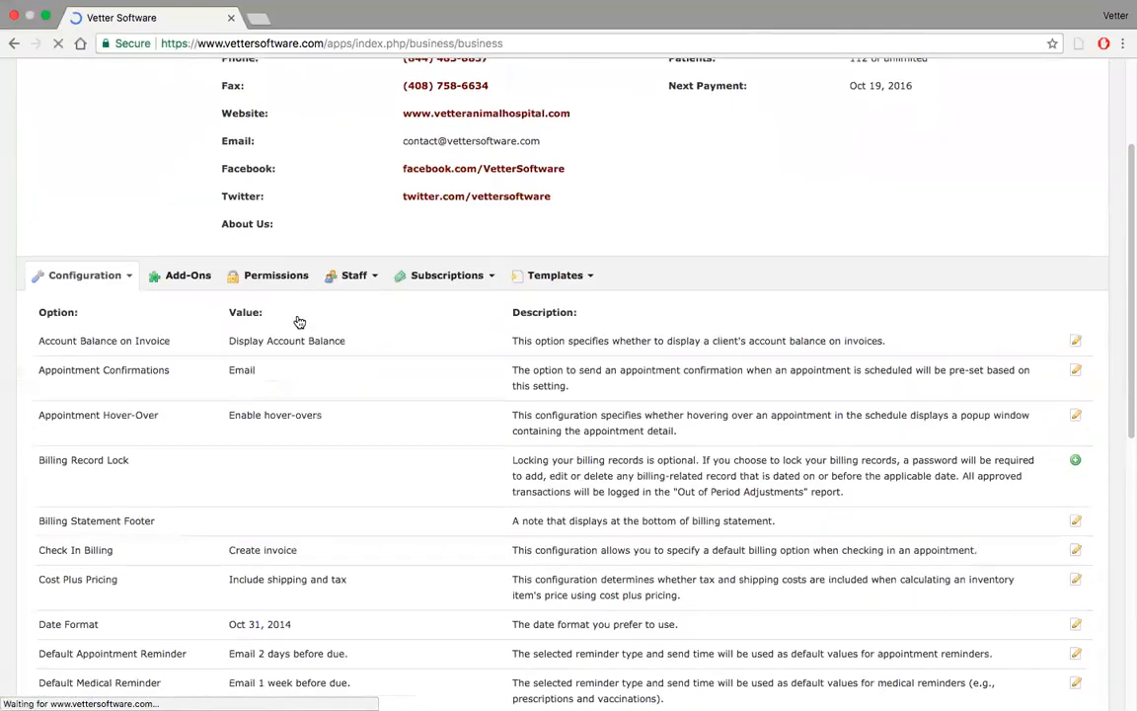
click(132, 161)
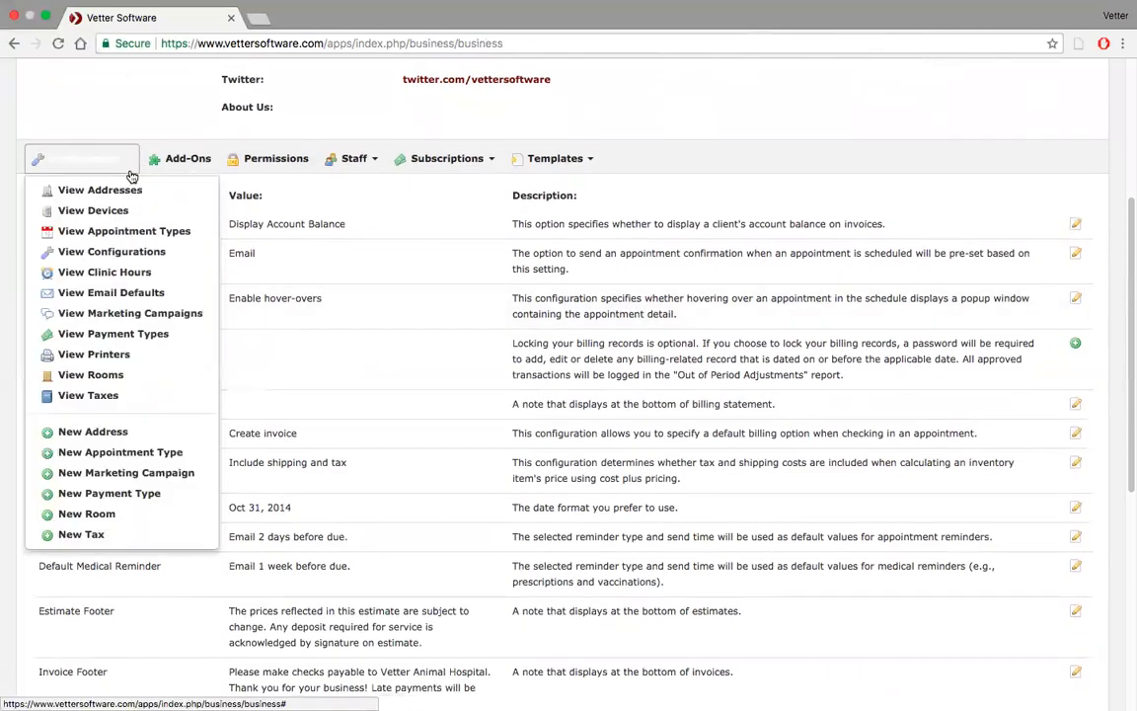
click(109, 294)
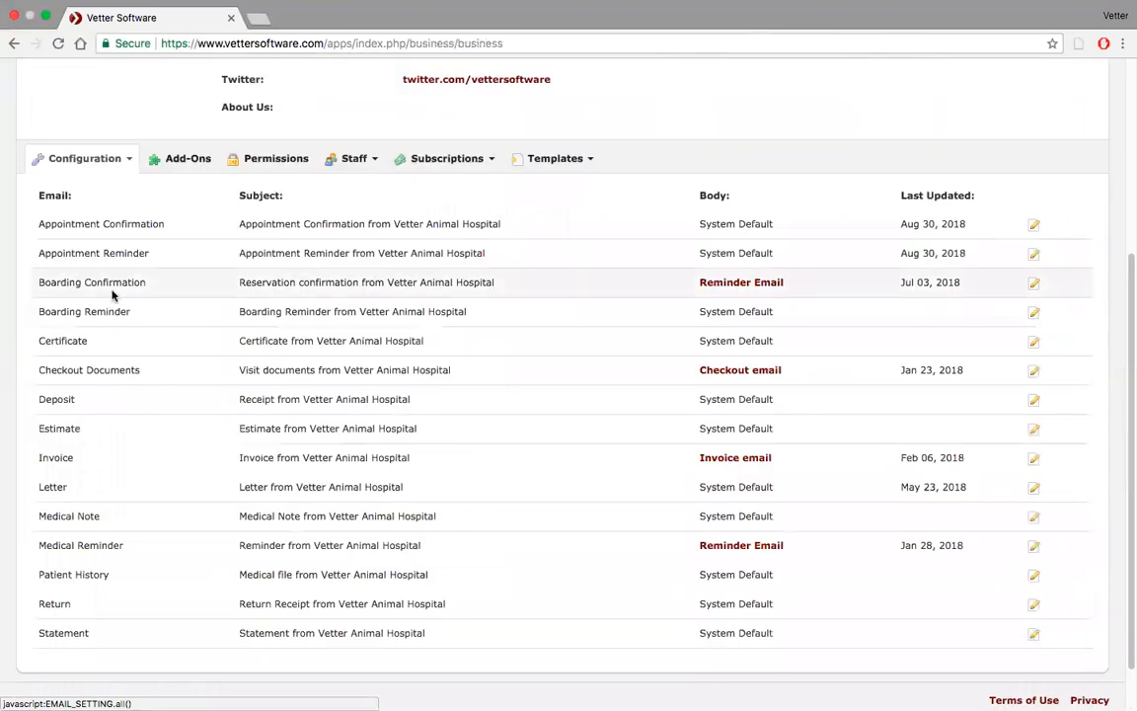
Open the Schedule in a second tab and arrange tabs so the schedule comes first, settings second
scroll(292, 185, up, 3)
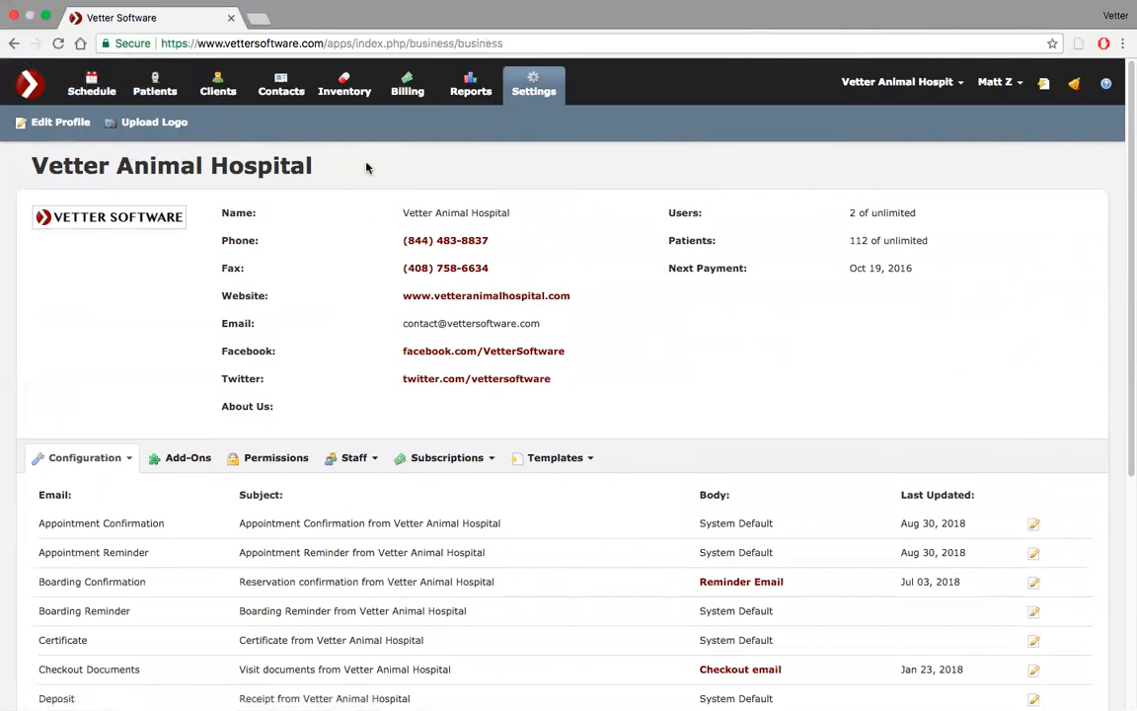
super+click(96, 83)
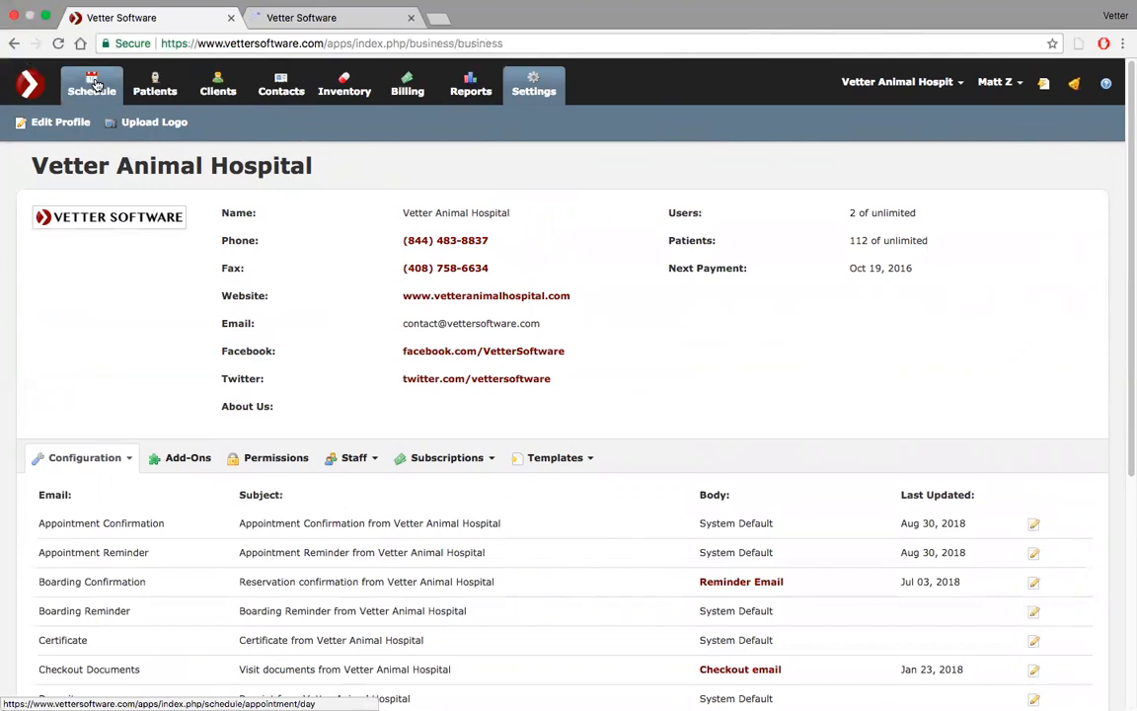
click(361, 36)
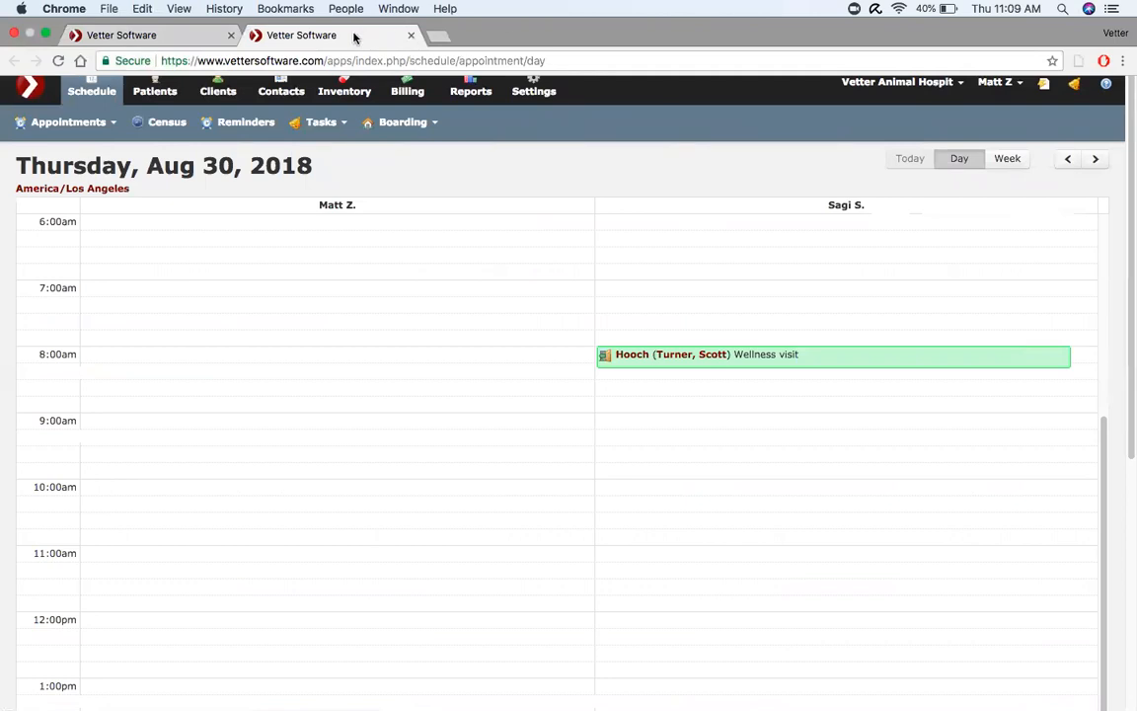
drag(353, 38, 165, 32)
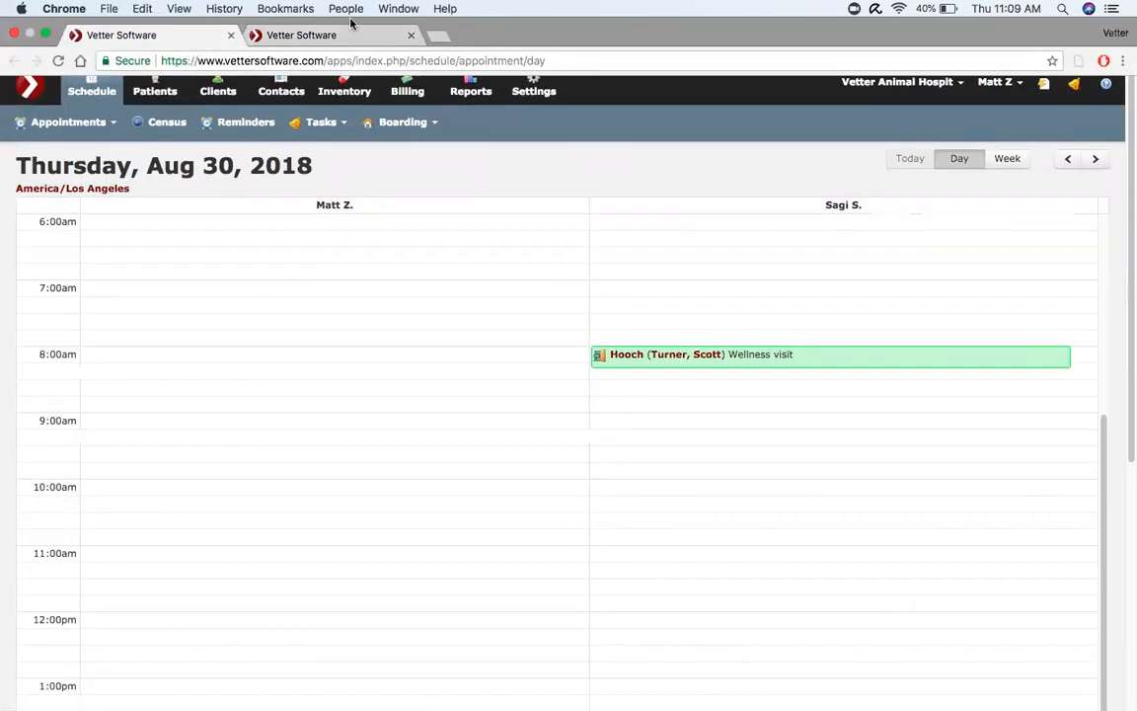
click(358, 36)
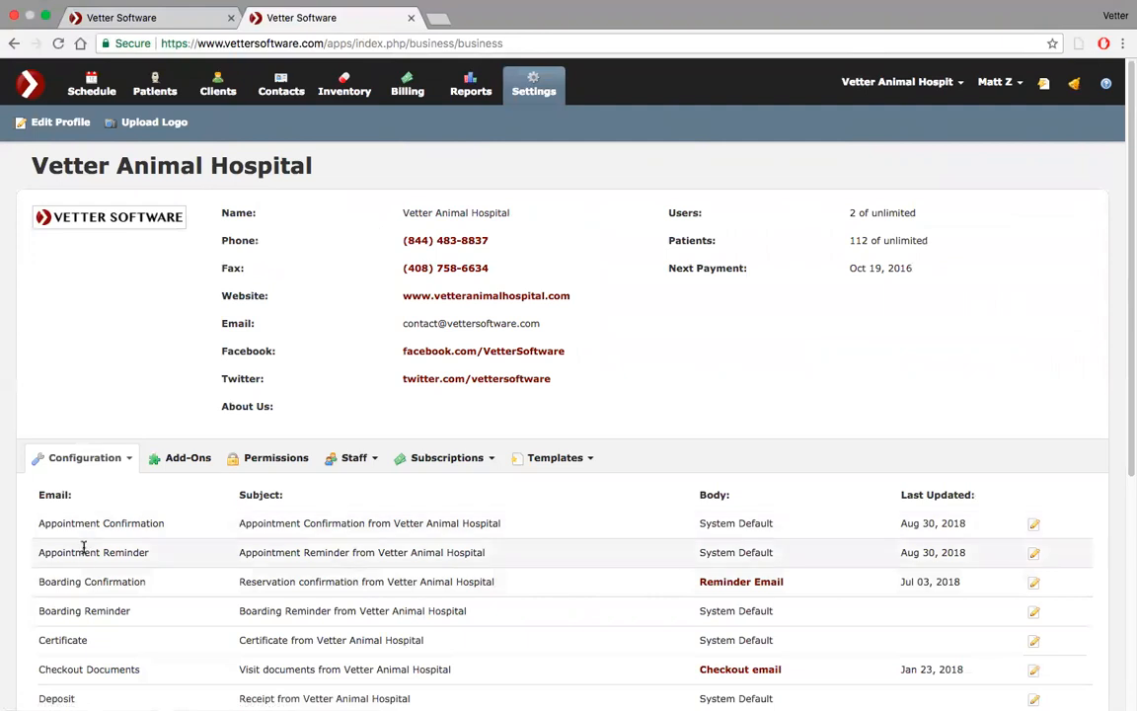
click(146, 24)
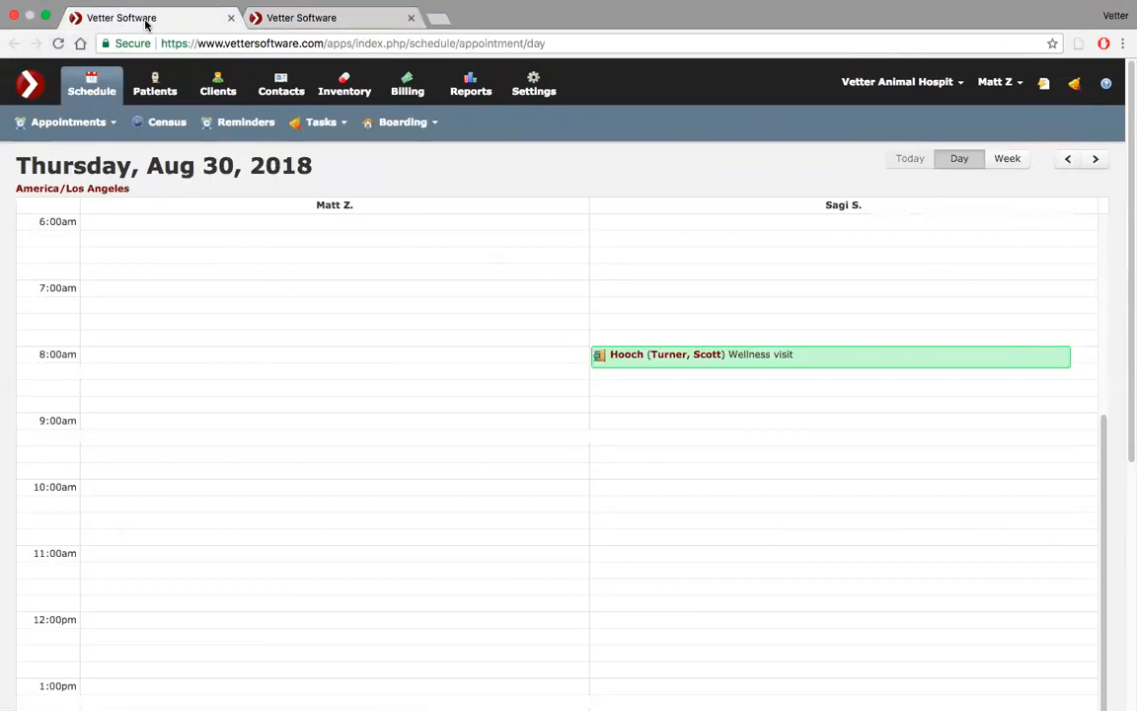
scroll(276, 307, down, 5)
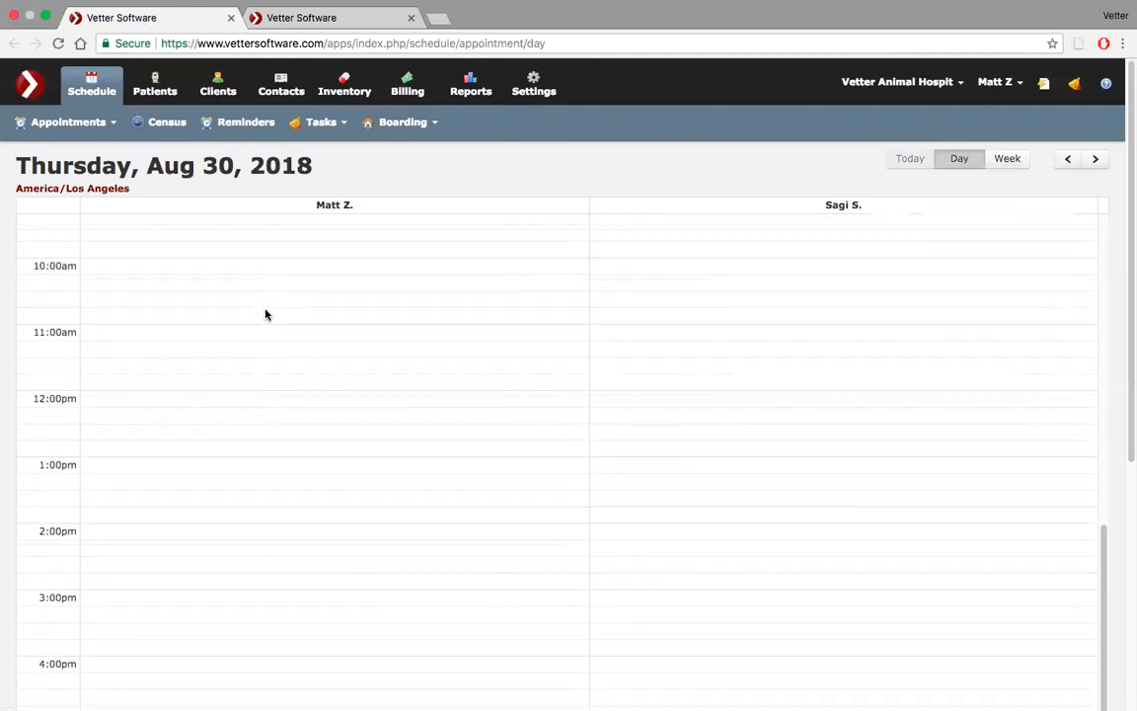
click(228, 332)
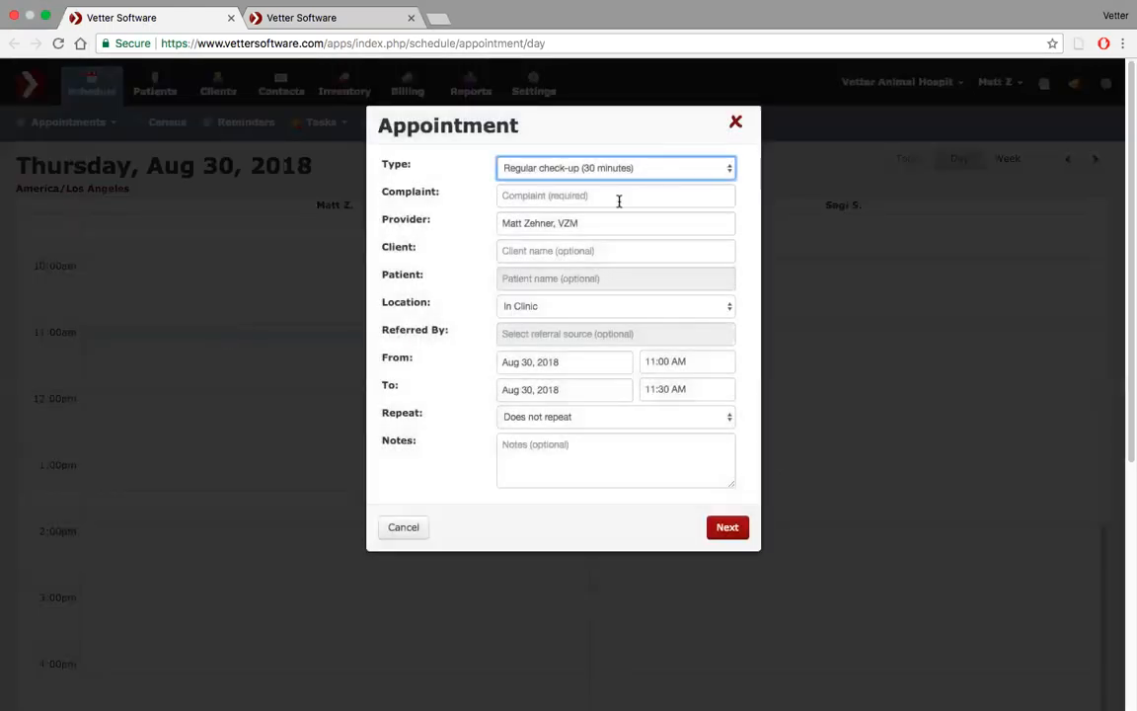
click(623, 198)
text(exam)
Pick the client matching 'hom' from the suggestions
key(Tab)
key(Tab)
text(hom)
click(566, 292)
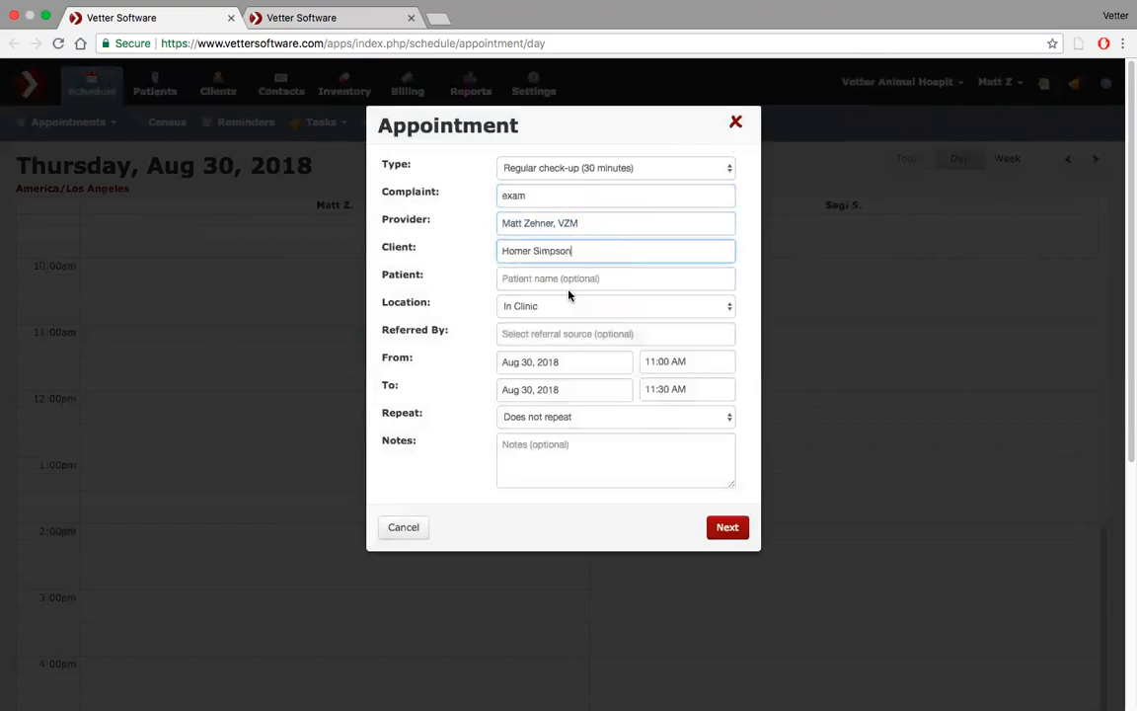
Replace the client with the first match for 'gar' and select Azreal as the patient
triple_click(568, 253)
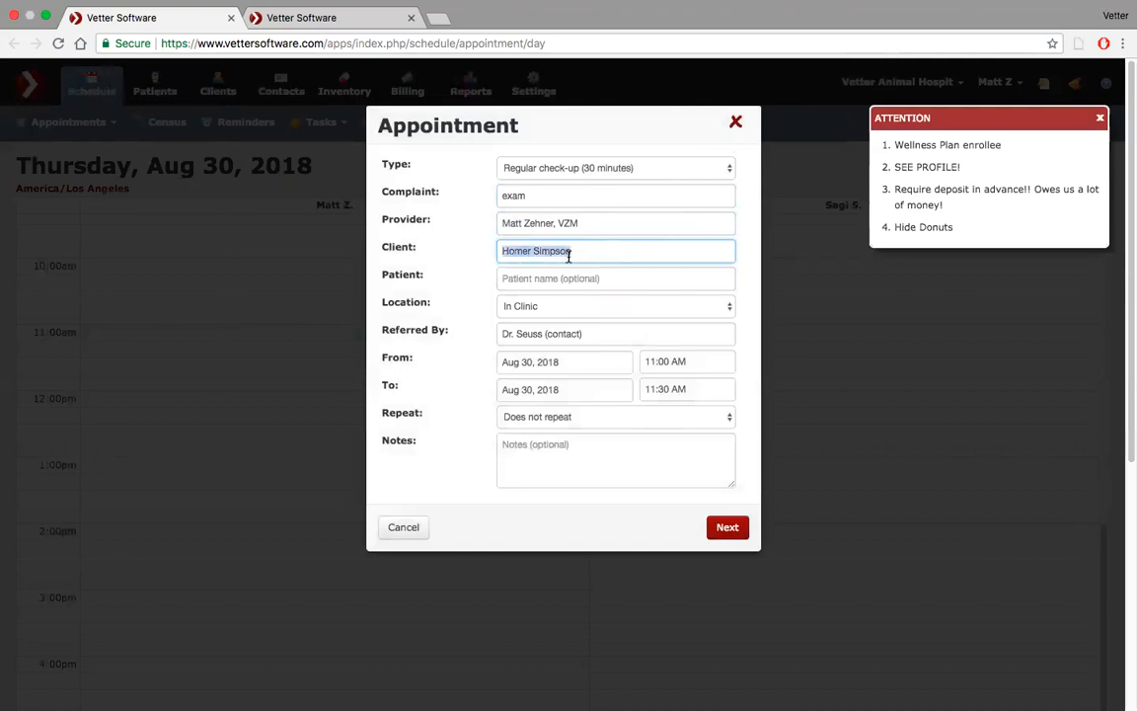
text(gar)
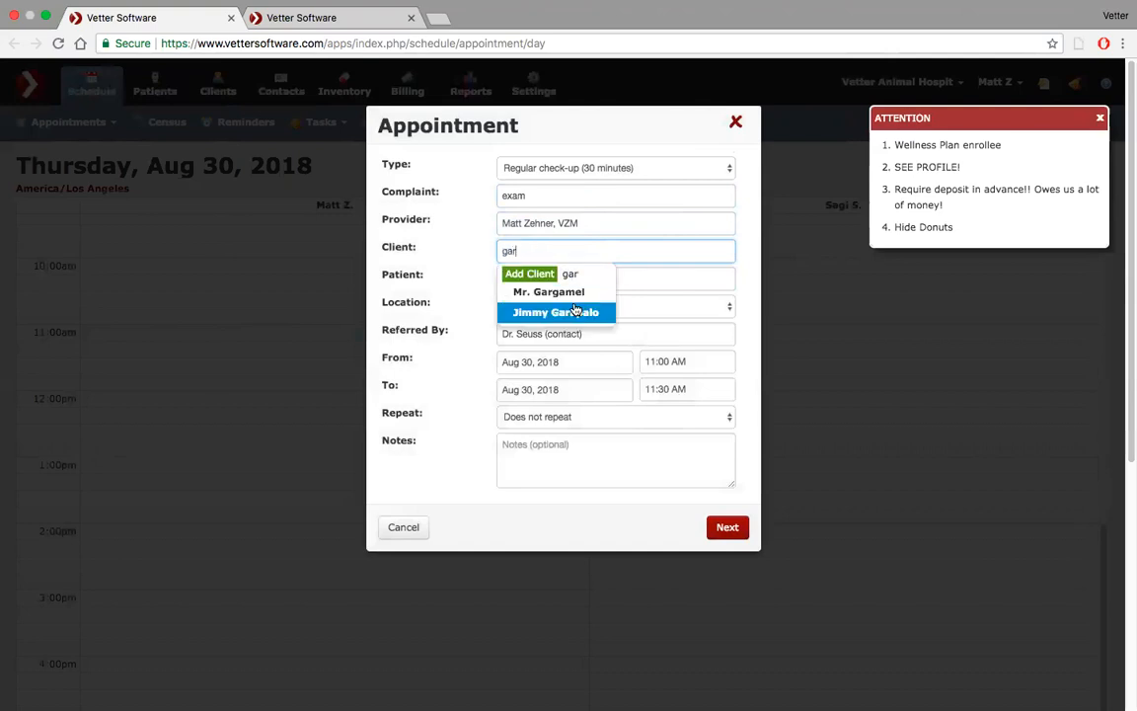
click(570, 294)
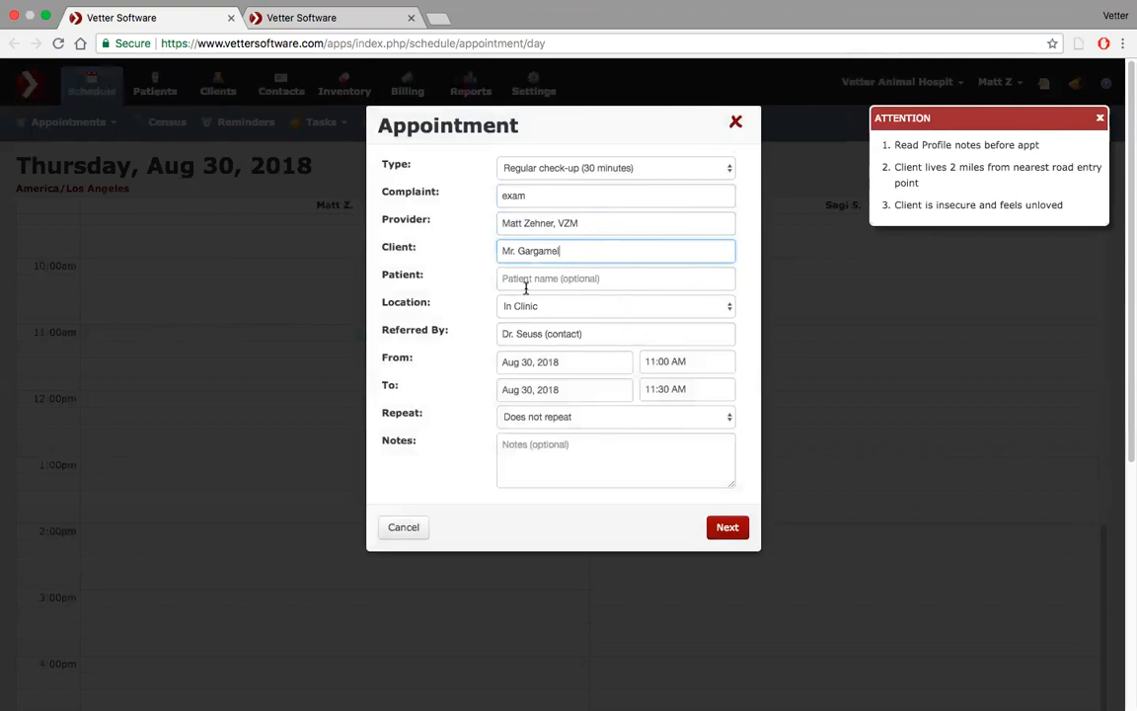
click(521, 278)
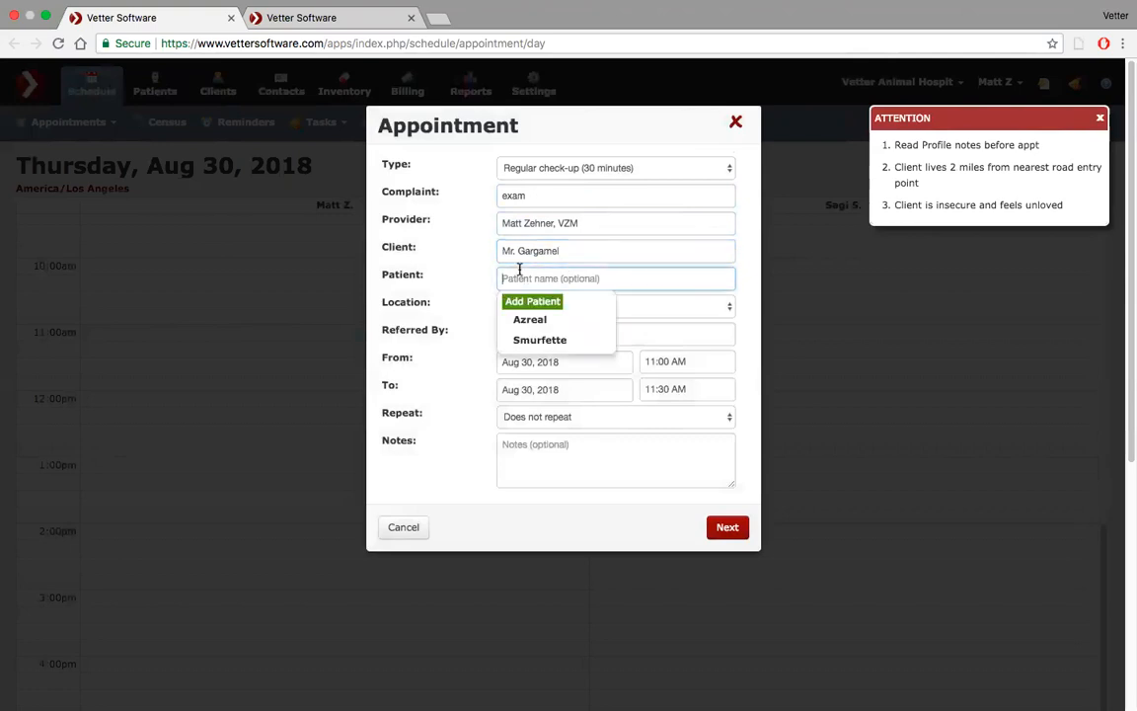
click(523, 328)
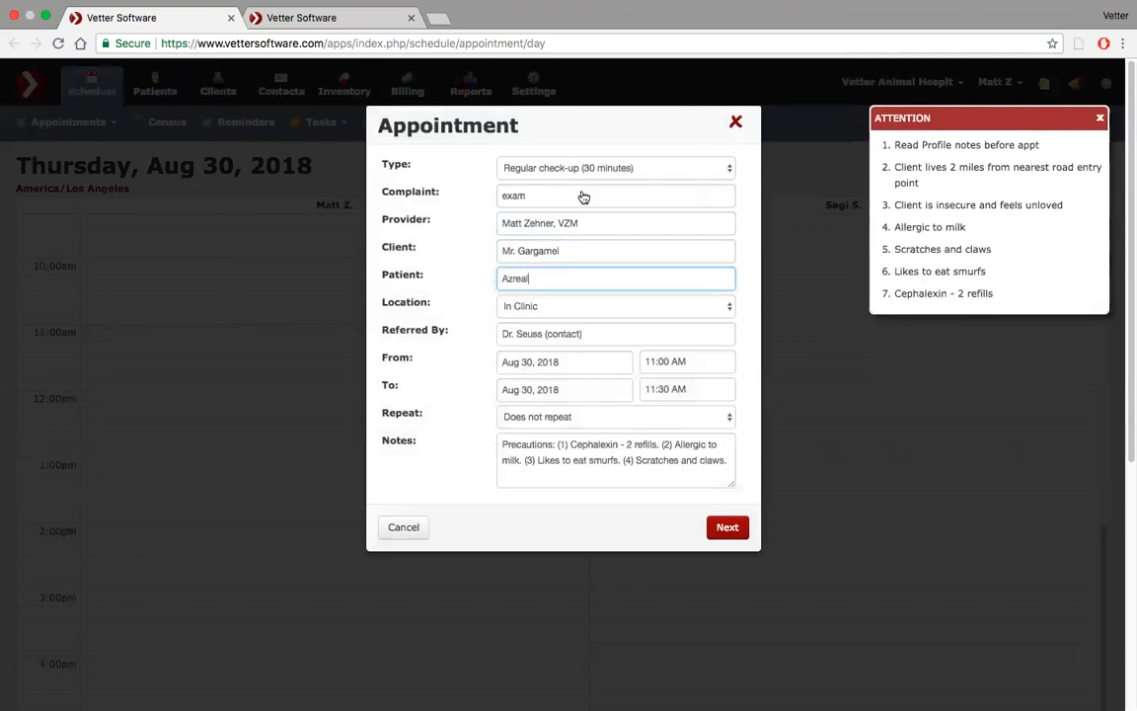
Proceed to the appointment confirmation page and select the entire confirmation message text
click(726, 530)
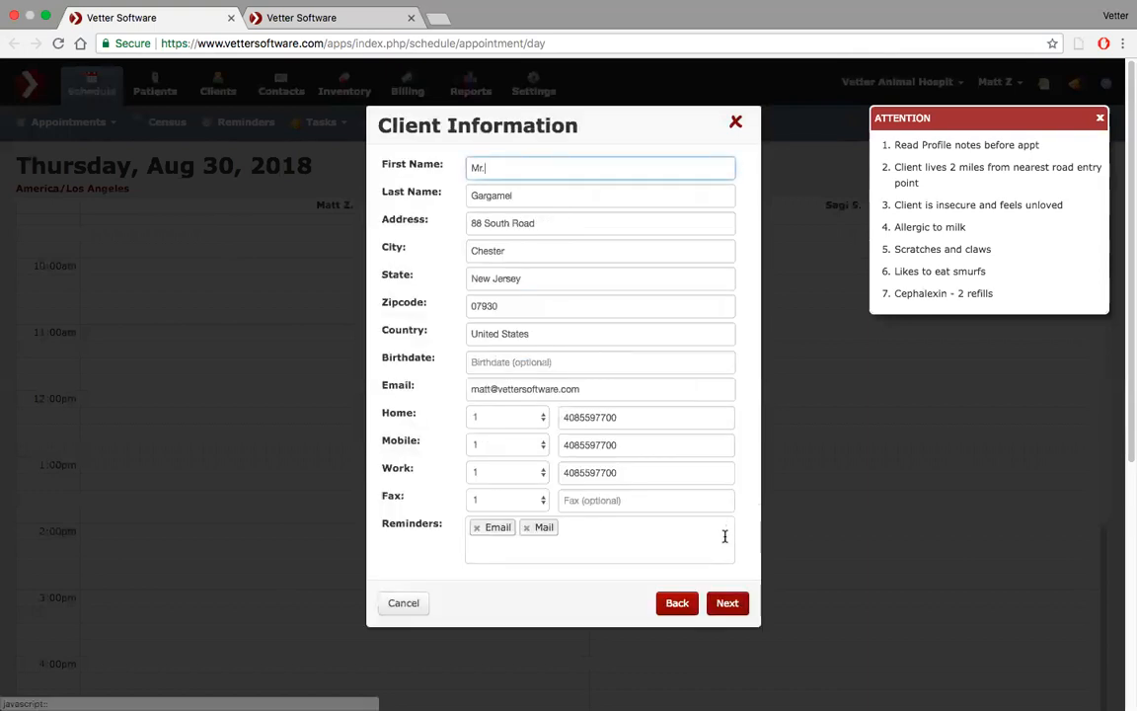
click(727, 603)
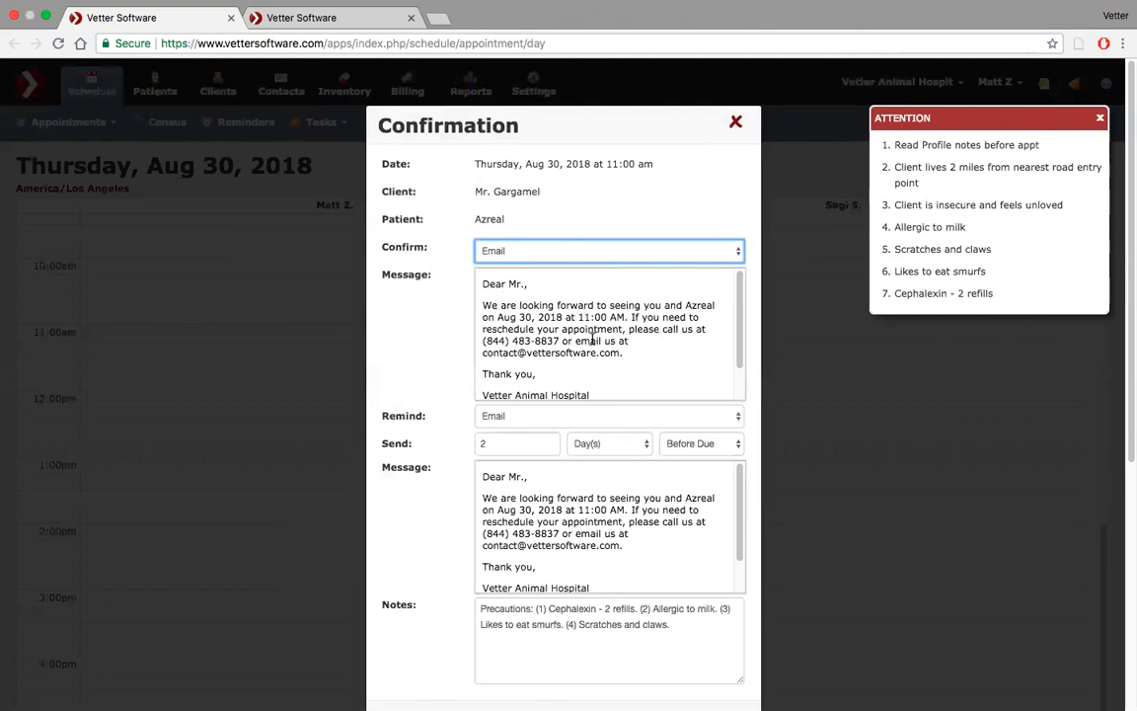
scroll(606, 349, down, 2)
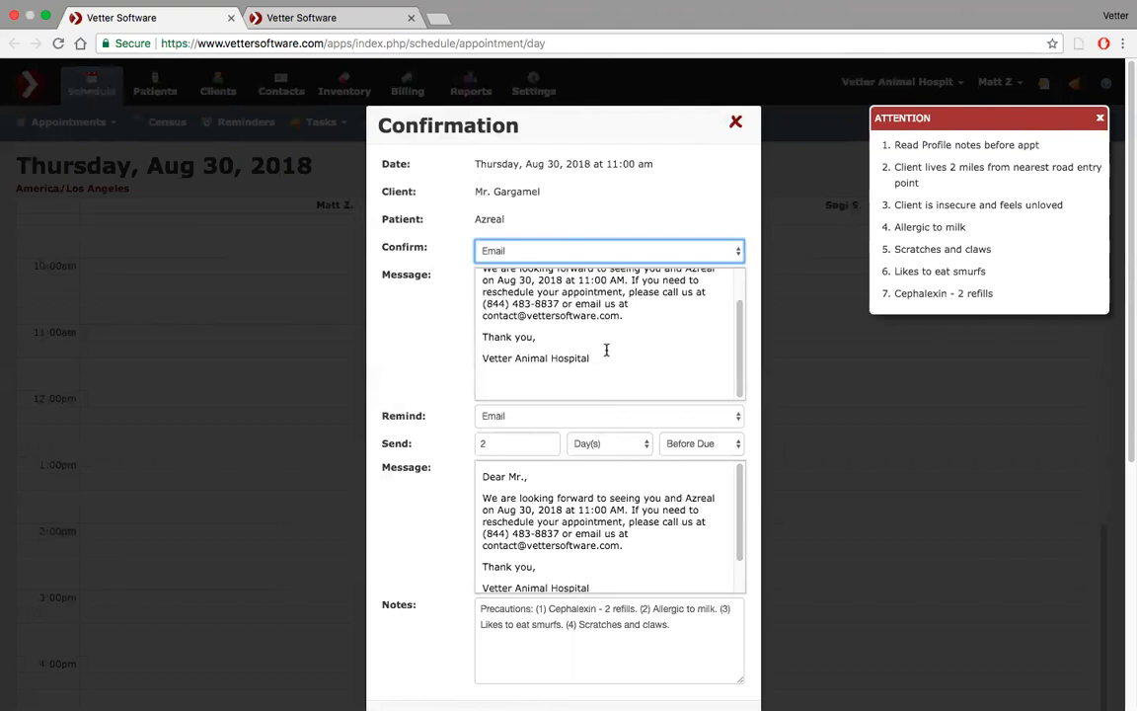
scroll(604, 553, down, 2)
scroll(603, 556, up, 2)
scroll(601, 326, up, 2)
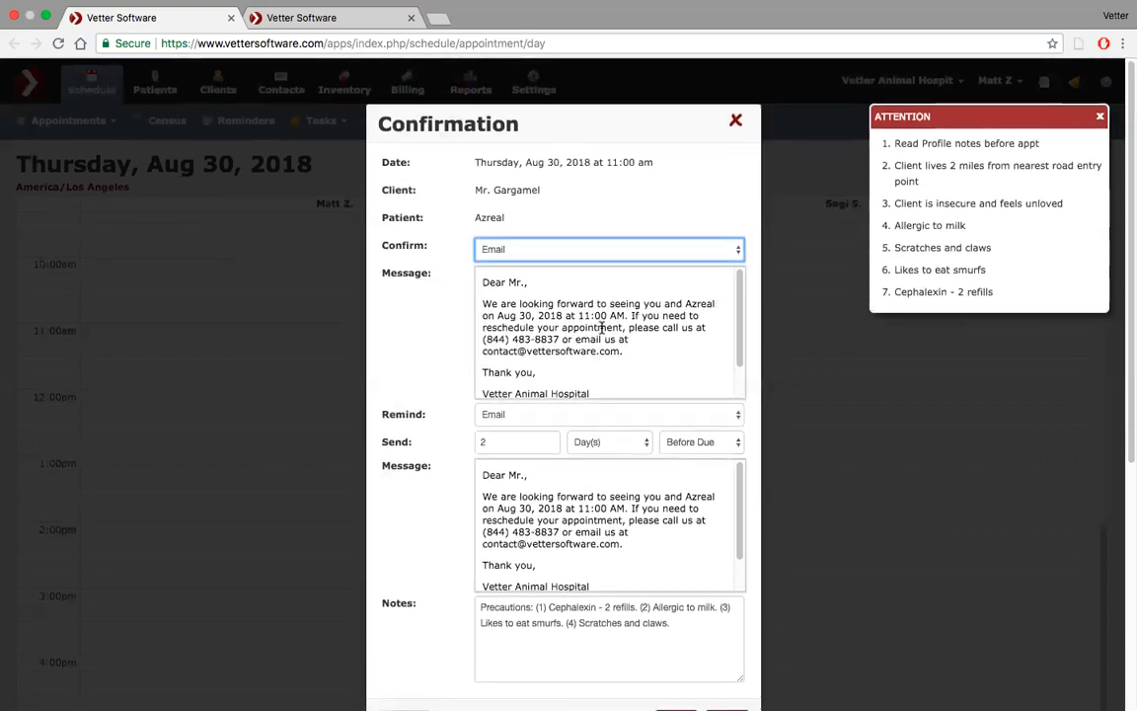
scroll(601, 325, down, 1)
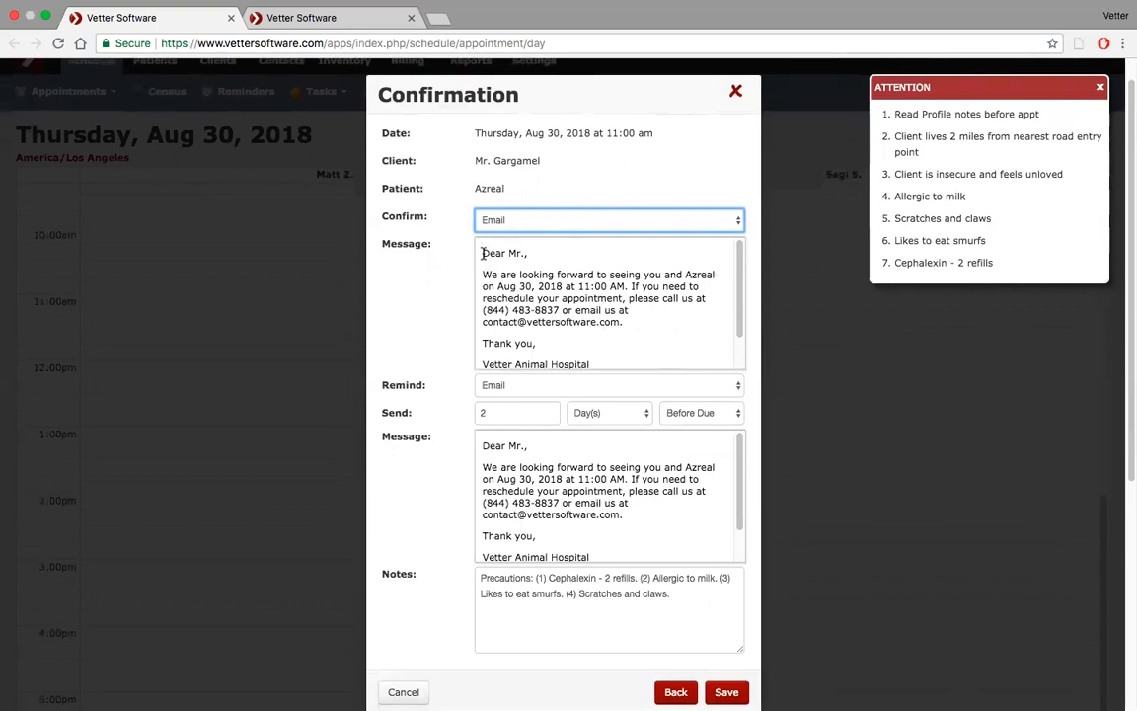
drag(481, 253, 617, 352)
key(super+c)
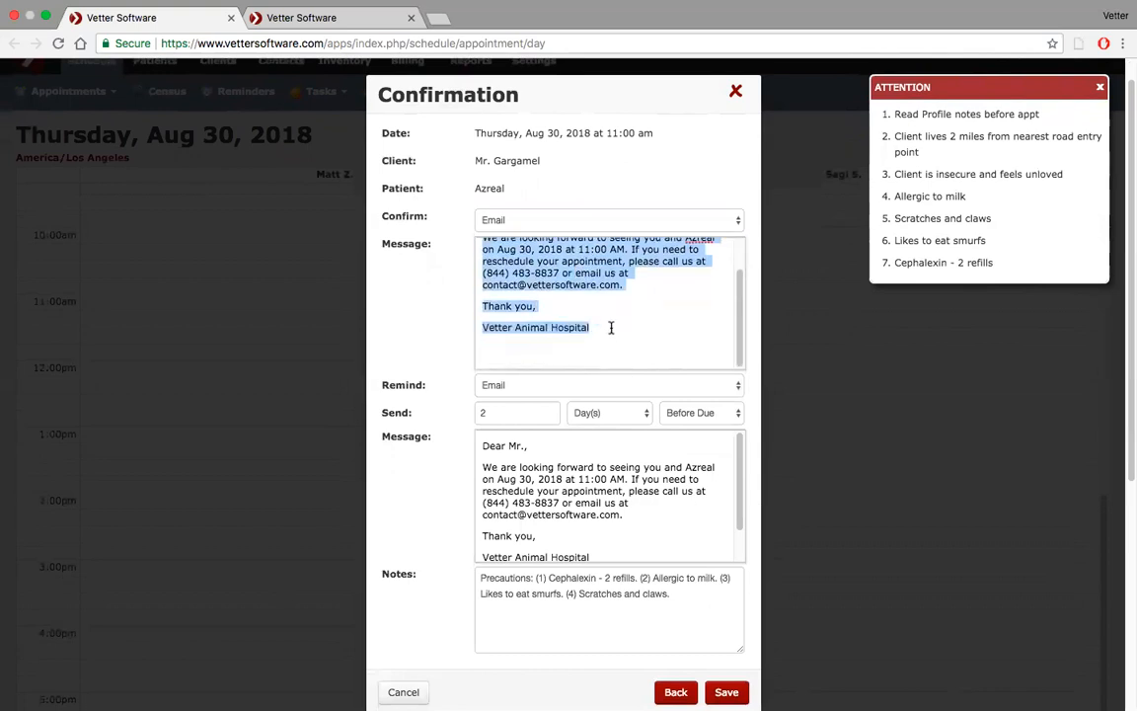
In the settings tab, create a new Letter template titled 'Appointment Confirmation Email'
click(356, 22)
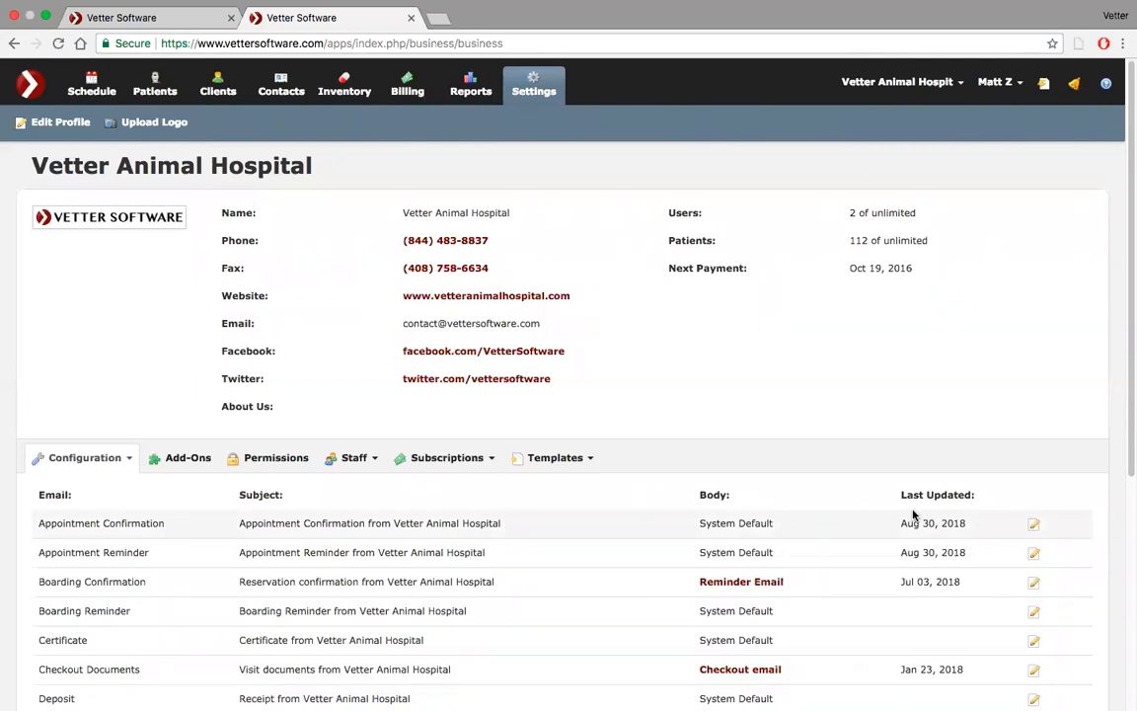
scroll(884, 452, down, 3)
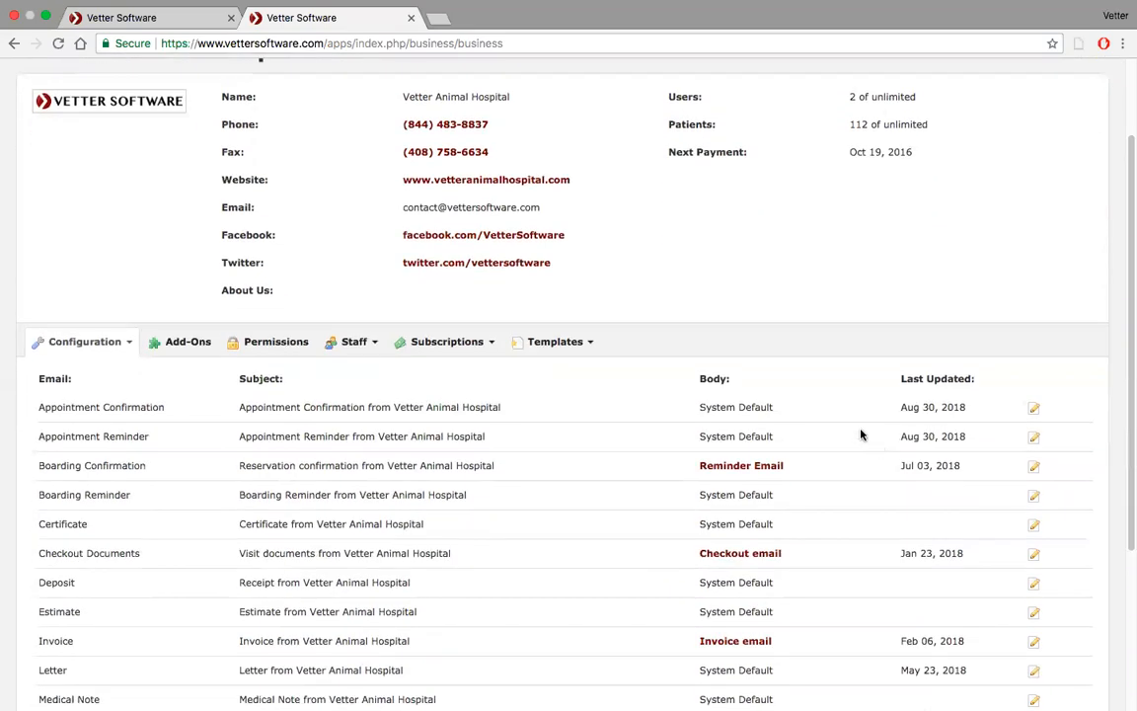
click(589, 345)
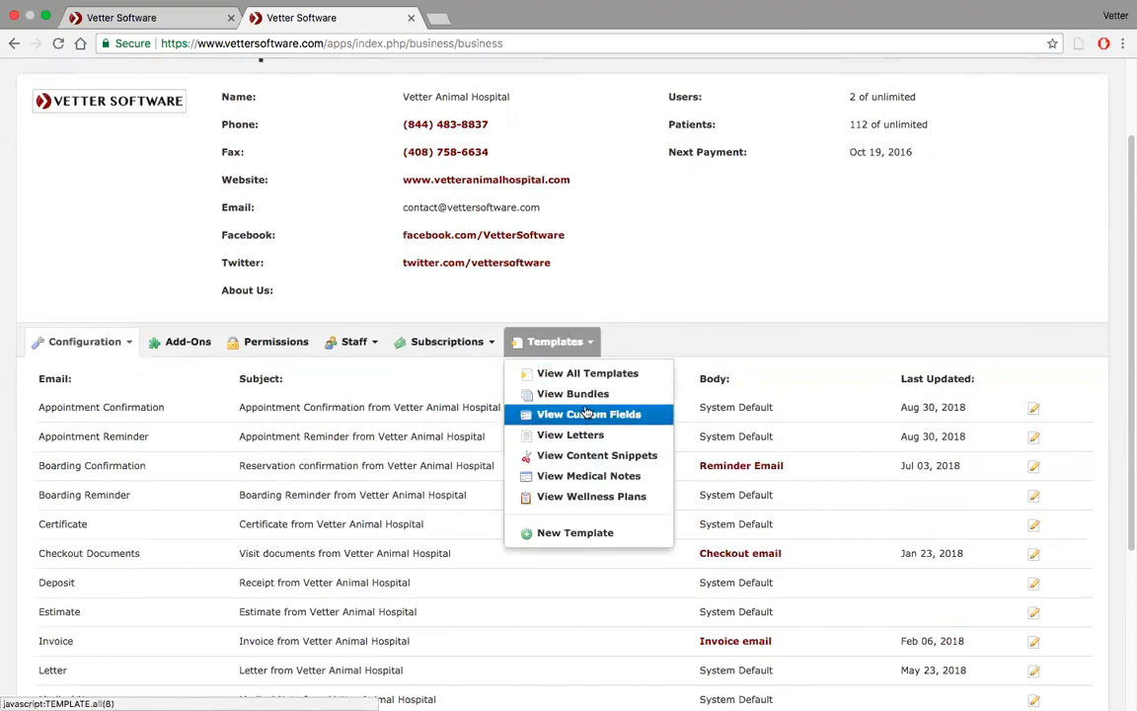
click(586, 535)
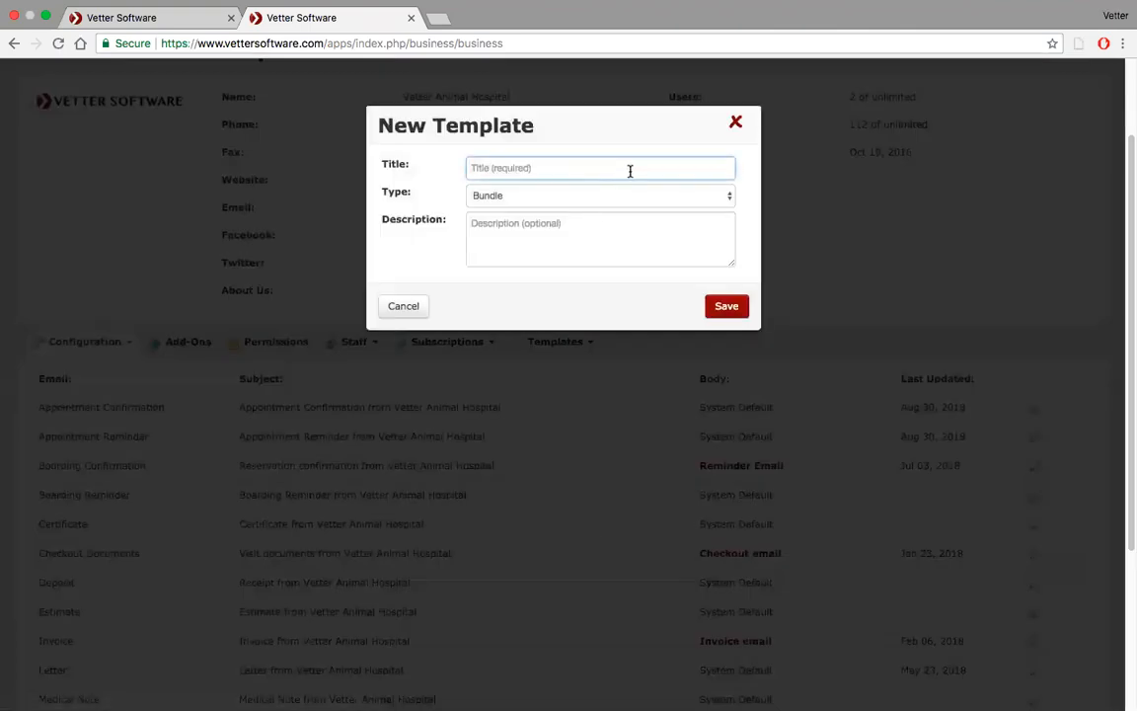
text(Appointment Confirmation Email)
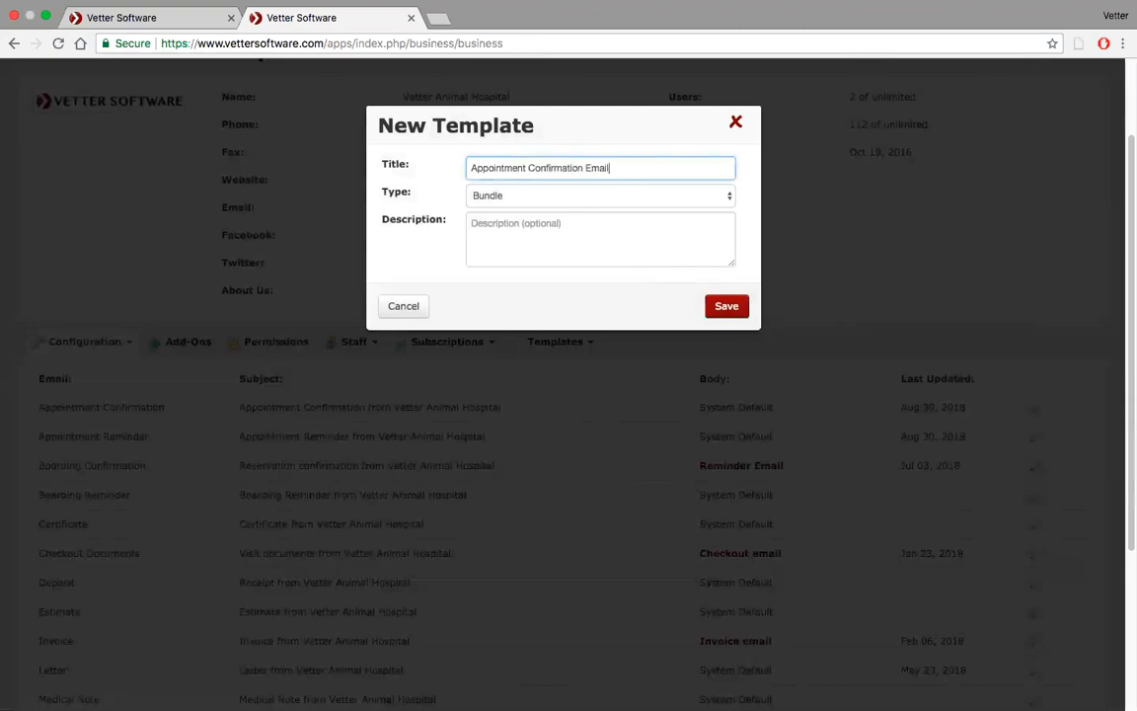
click(677, 196)
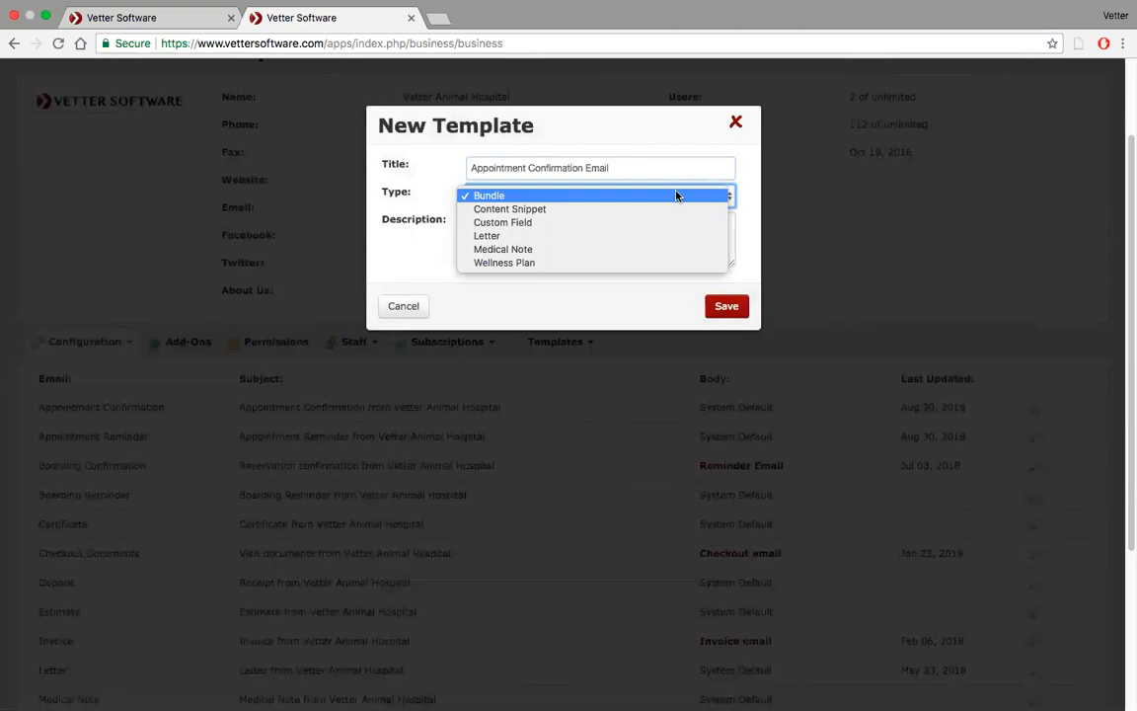
click(621, 235)
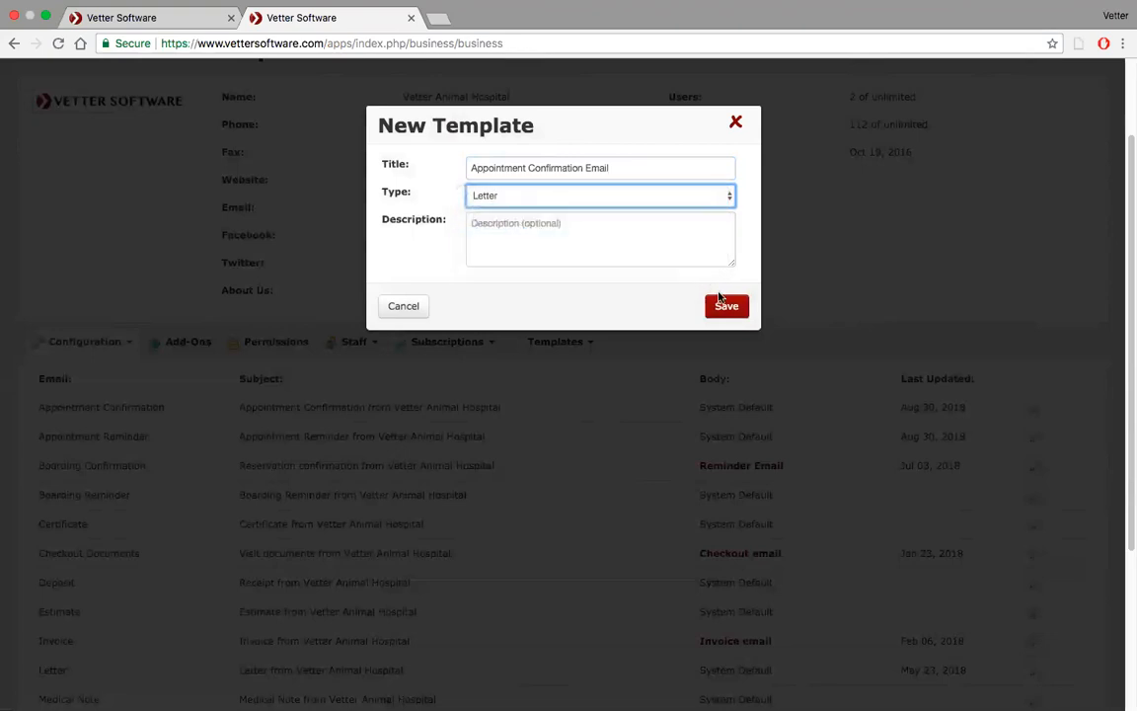
click(727, 306)
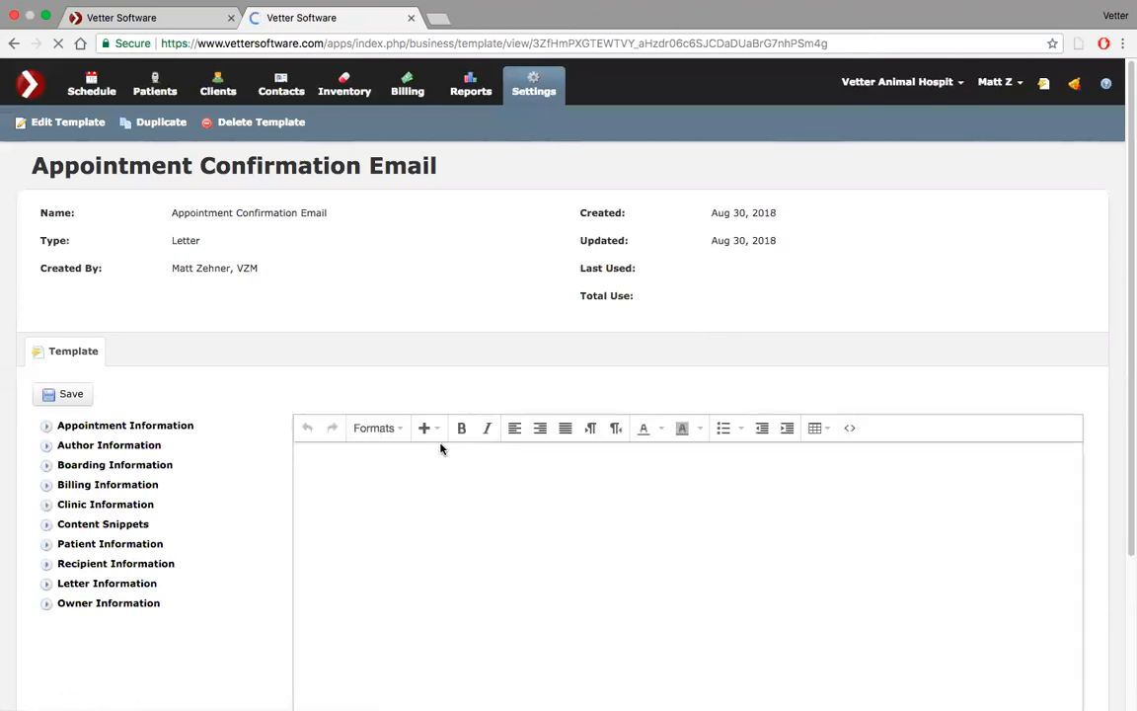
Paste the copied confirmation message into the template body
scroll(440, 447, down, 2)
scroll(440, 447, up, 1)
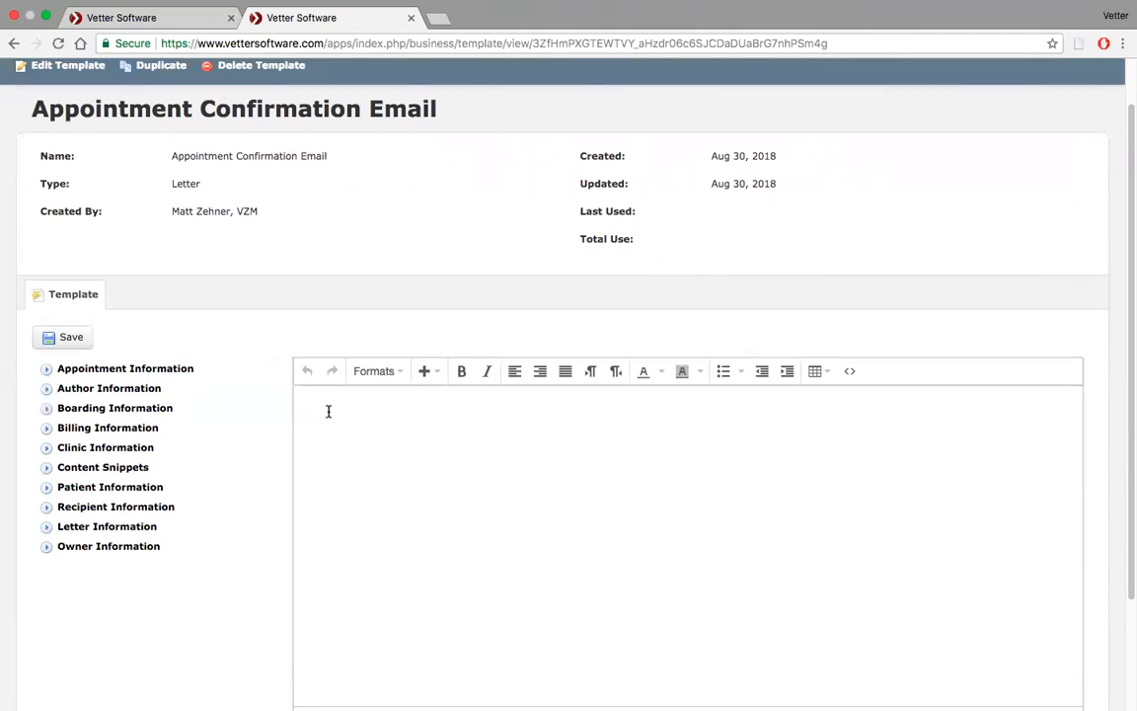
key(super+v)
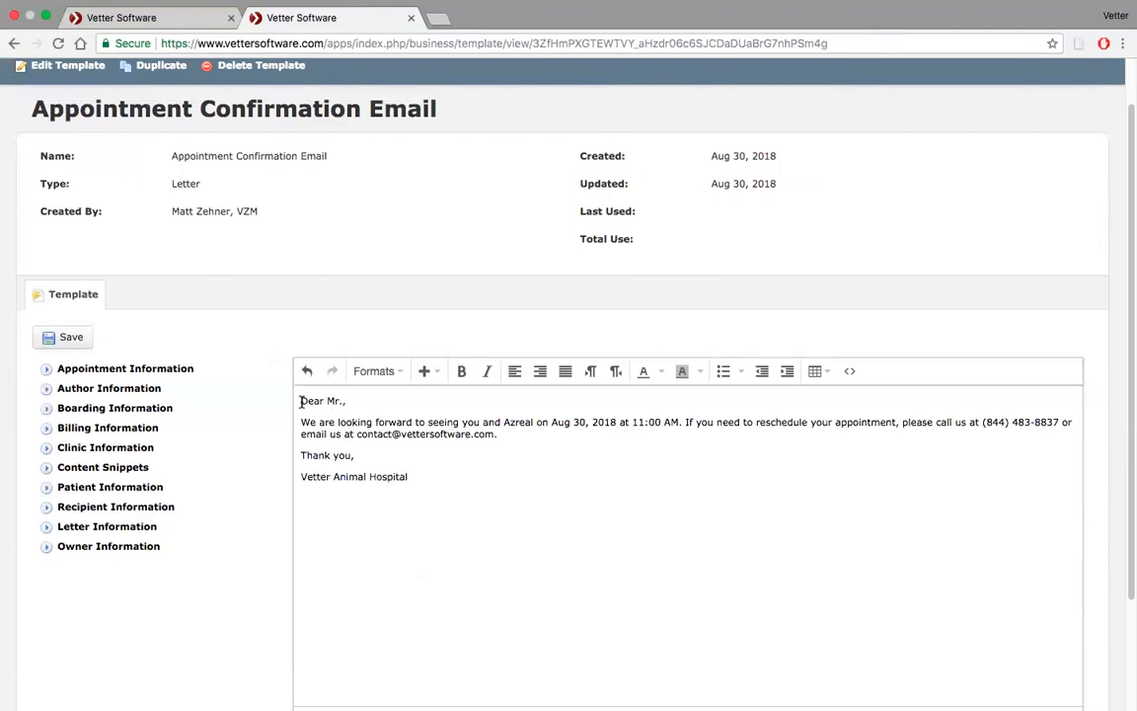
Insert a Letter Title field on a new line above the greeting
click(301, 402)
key(Return)
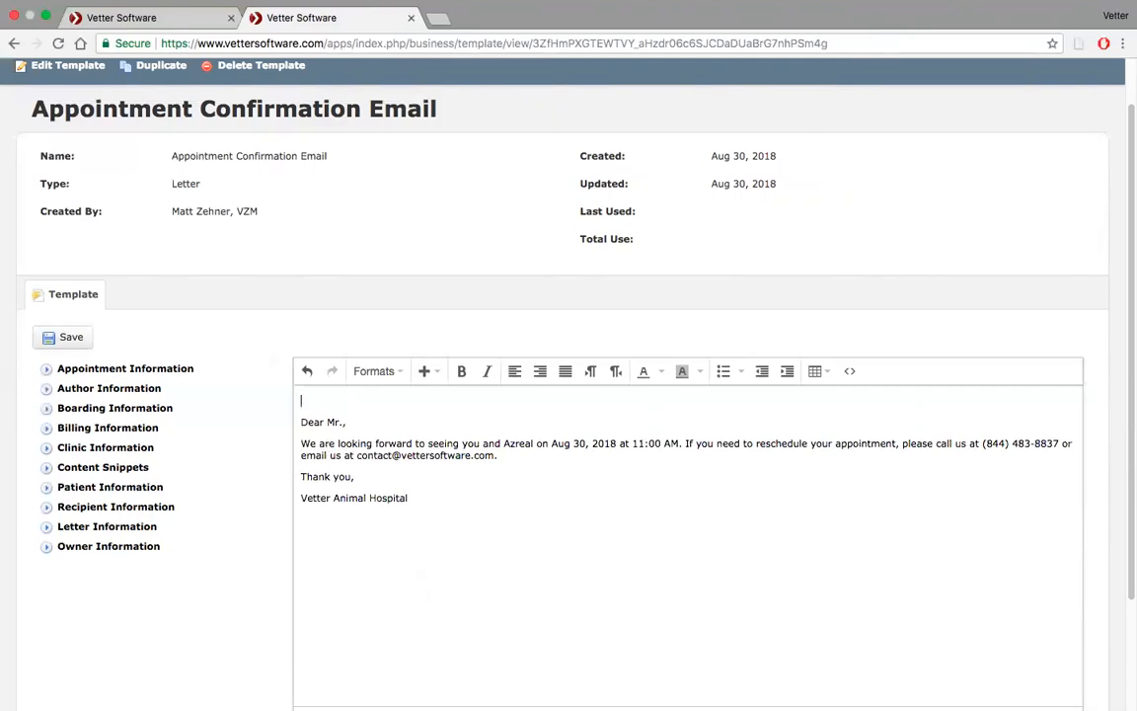
click(46, 530)
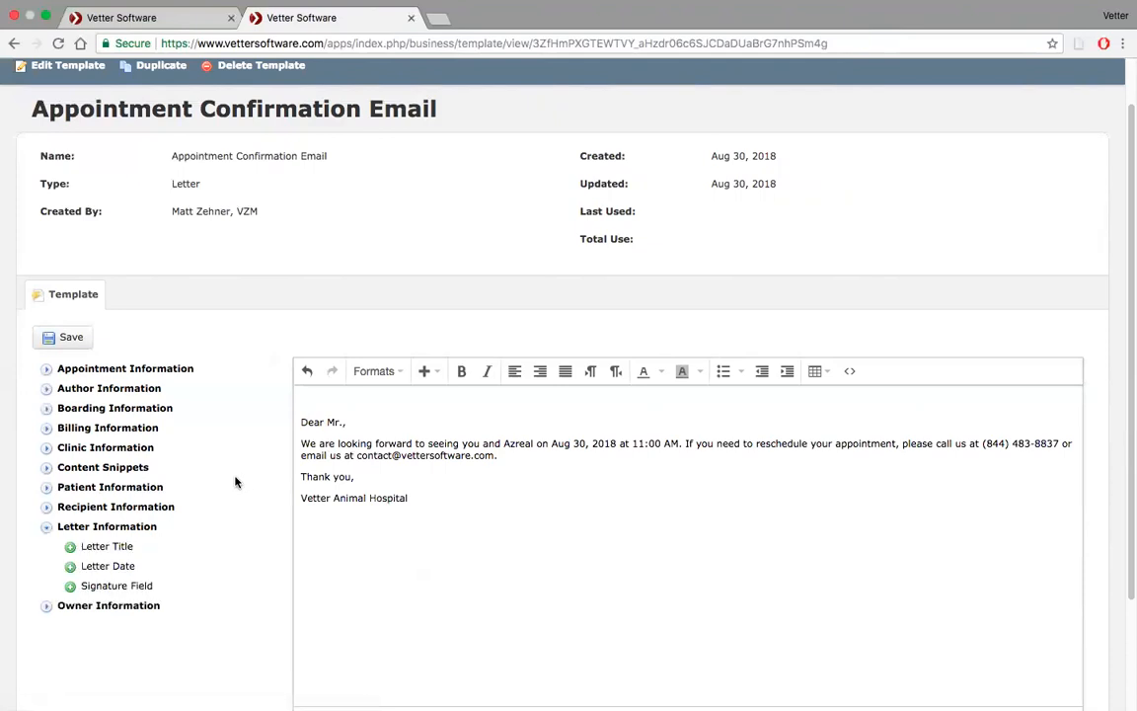
click(70, 549)
Replace 'Mr.,' in the greeting with Owner First Name and Last Name fields followed by a comma
key(BackSpace)
key(BackSpace)
key(BackSpace)
key(BackSpace)
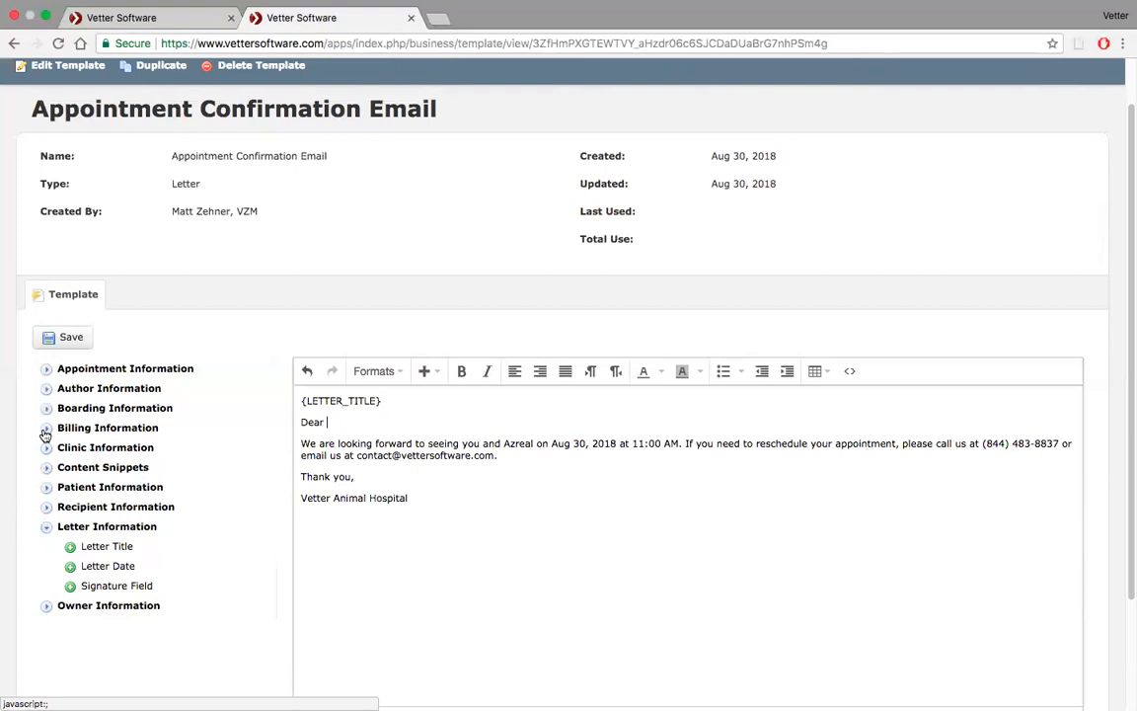
click(45, 606)
scroll(172, 538, down, 1)
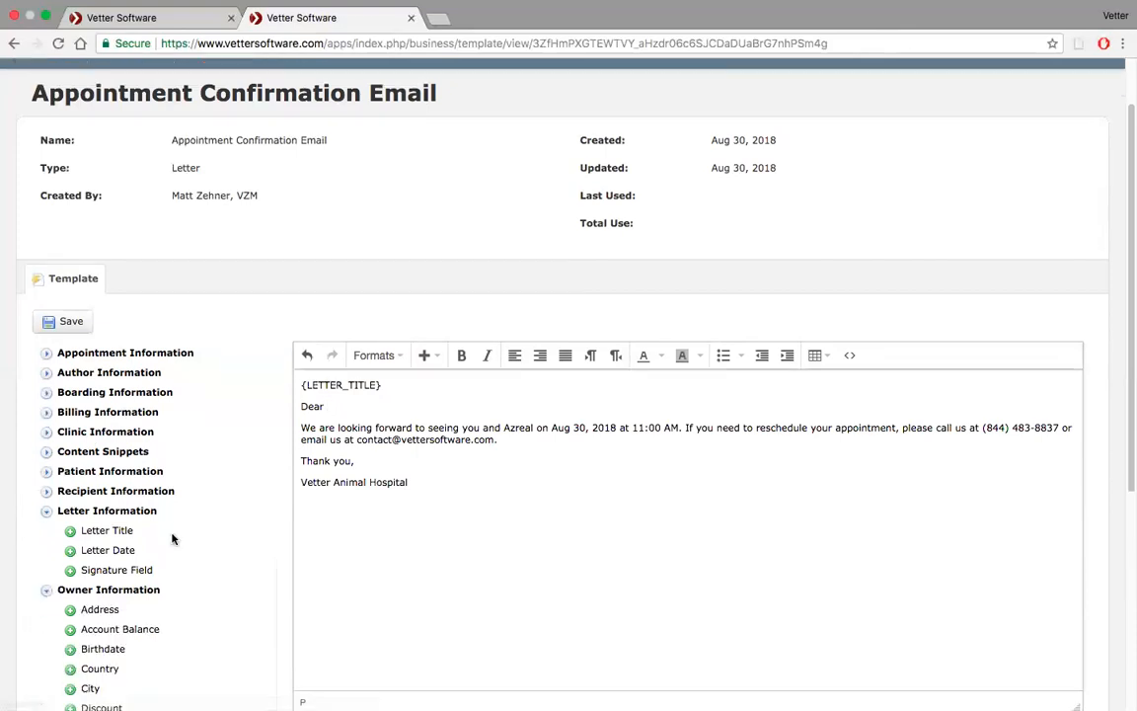
scroll(172, 538, down, 8)
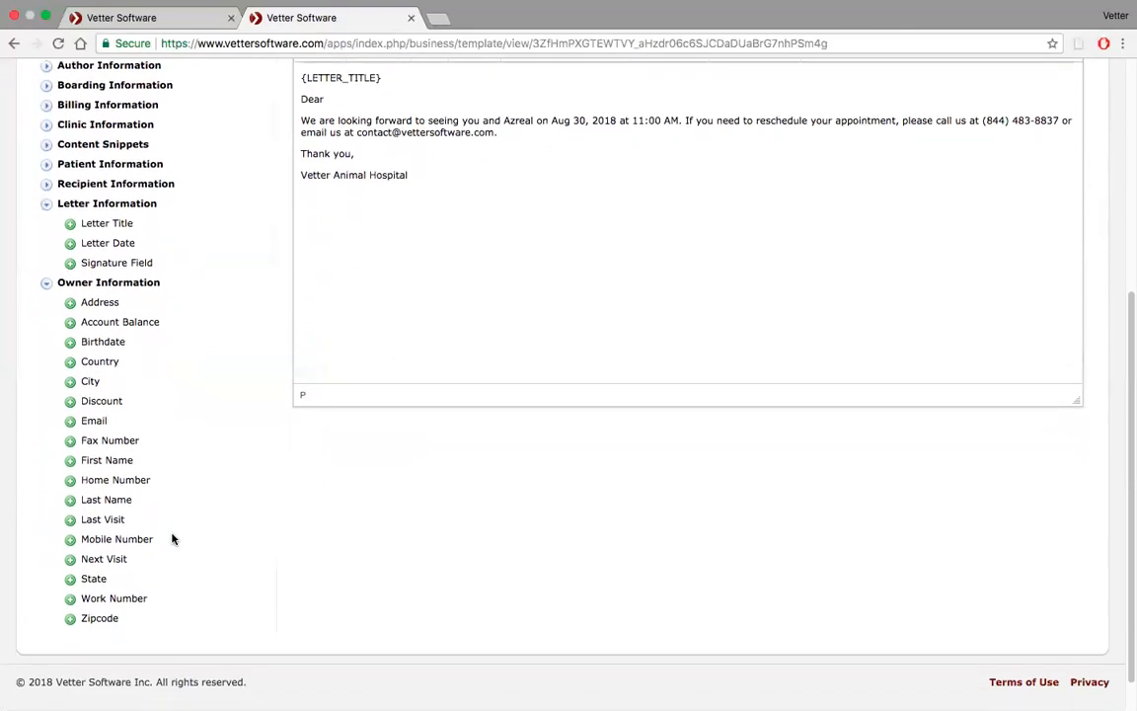
scroll(171, 538, up, 1)
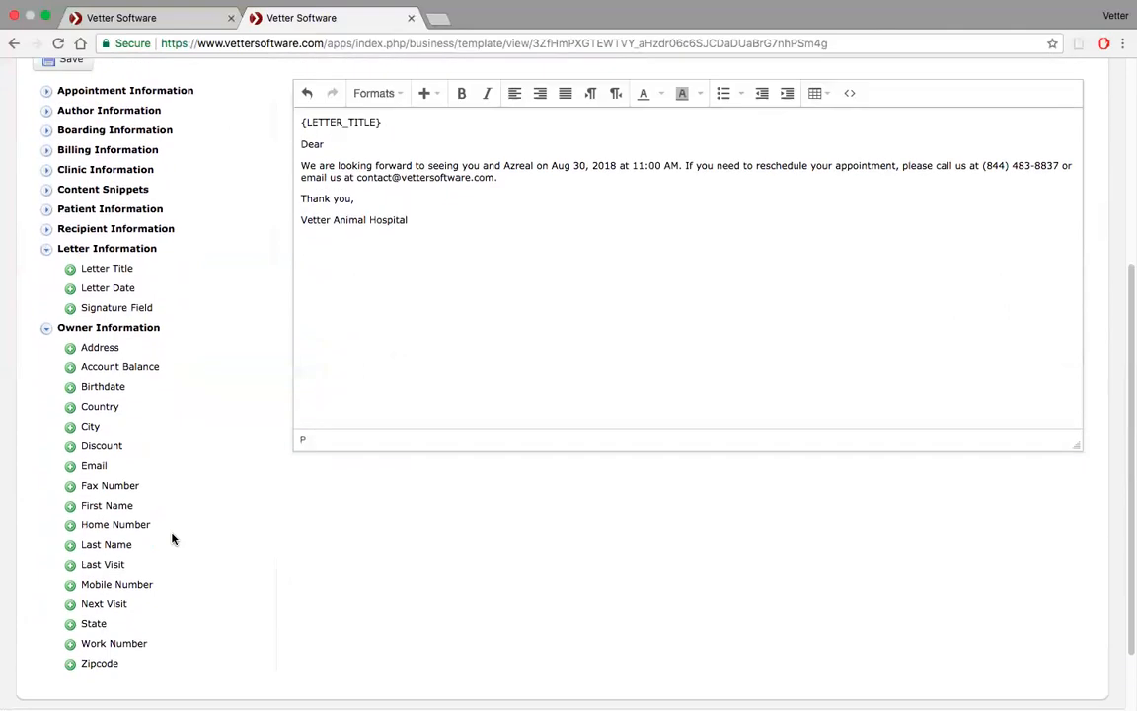
scroll(172, 538, up, 1)
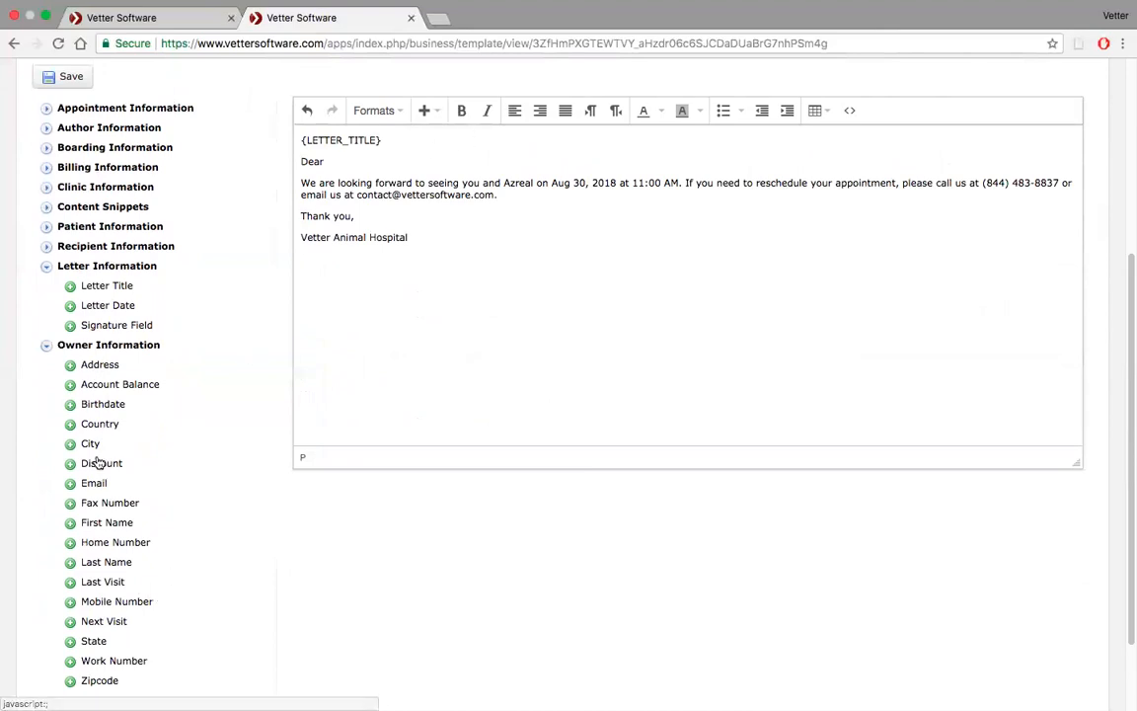
click(74, 526)
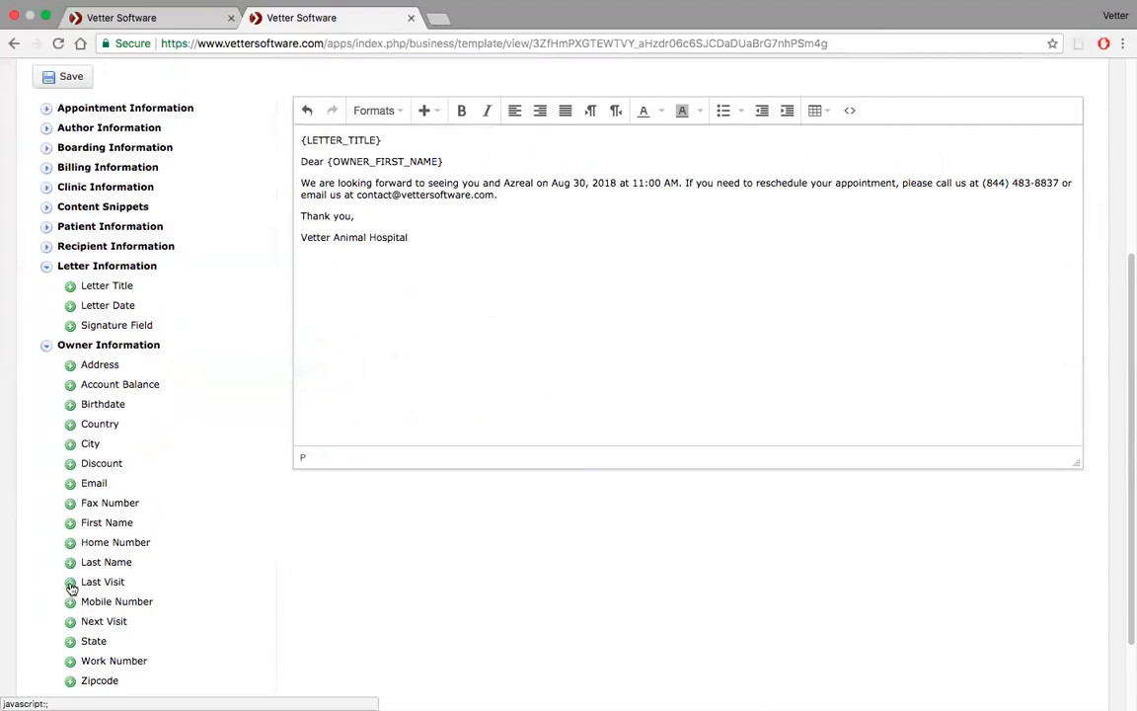
click(70, 565)
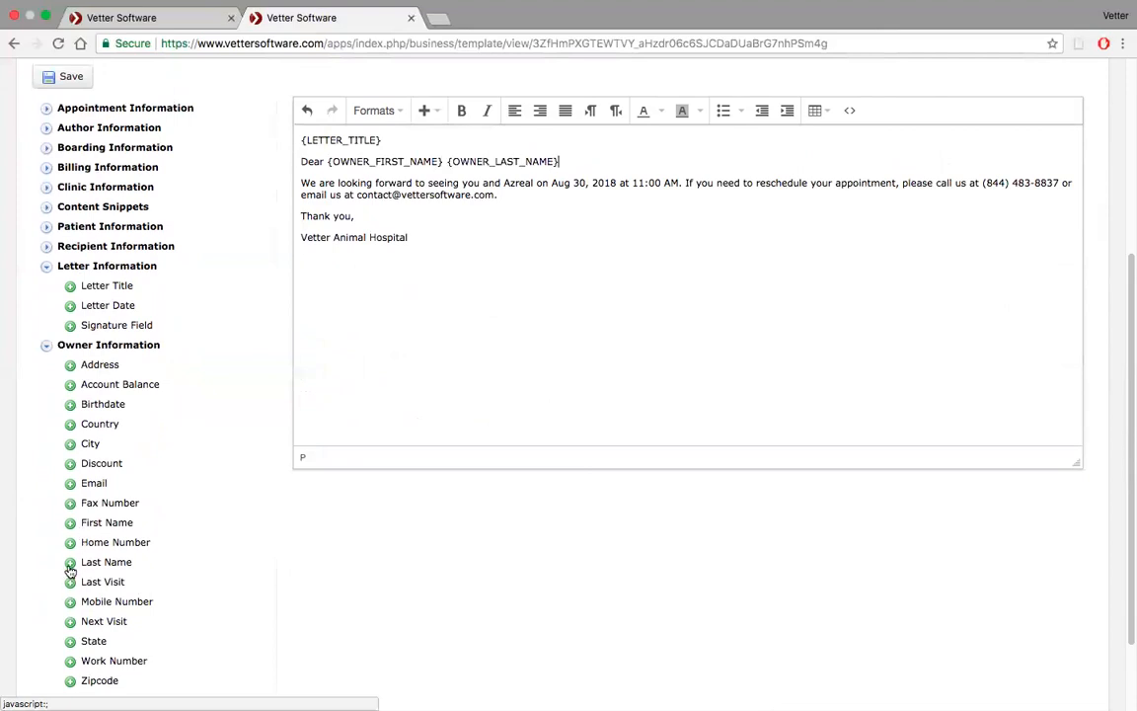
text(,)
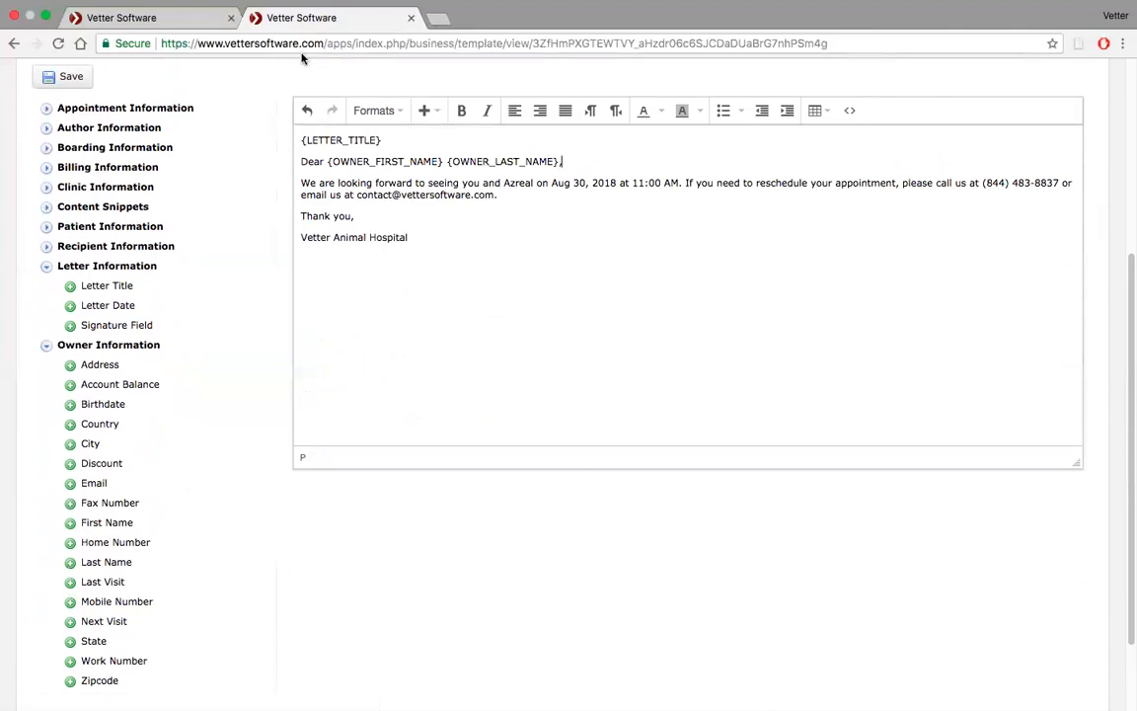
Replace the patient name 'Azreal' in the message with the Patient Name field
click(479, 183)
click(534, 183)
key(BackSpace)
key(BackSpace)
key(BackSpace)
key(BackSpace)
key(BackSpace)
key(BackSpace)
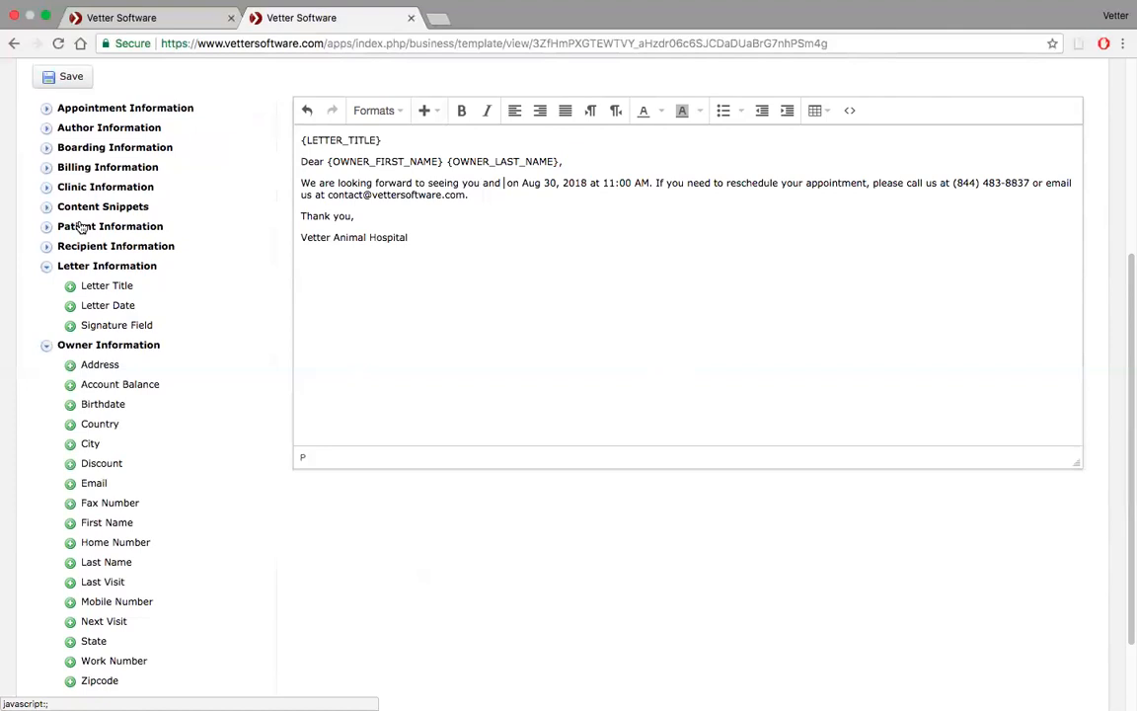
click(46, 345)
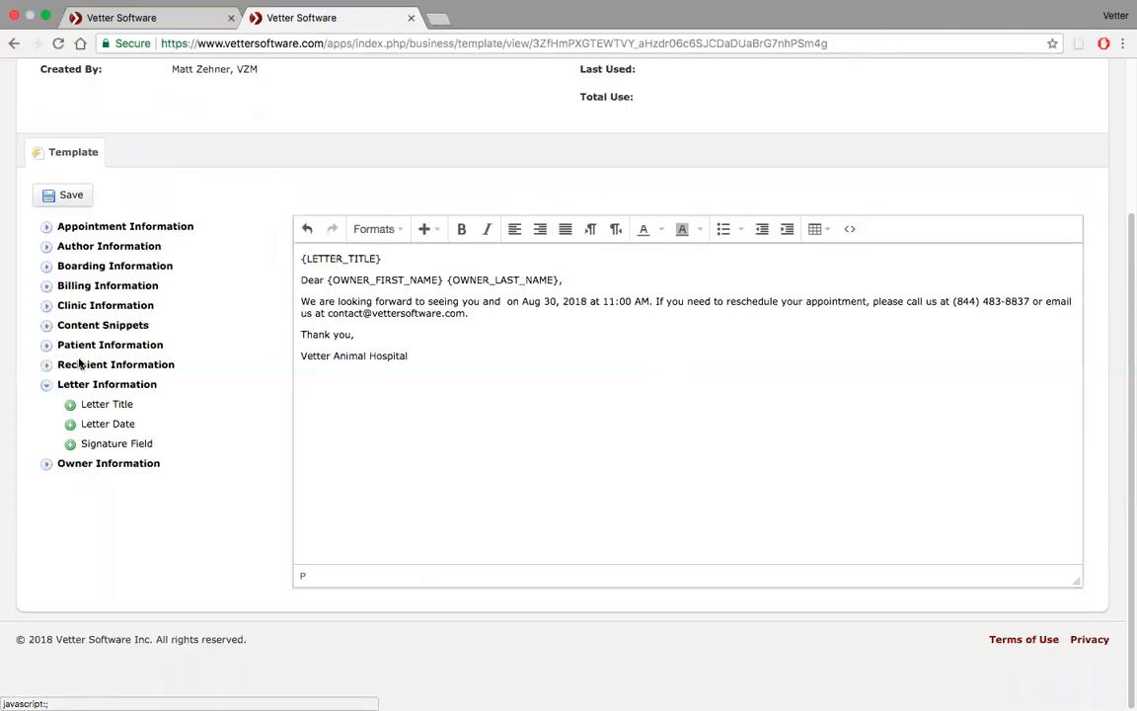
click(46, 345)
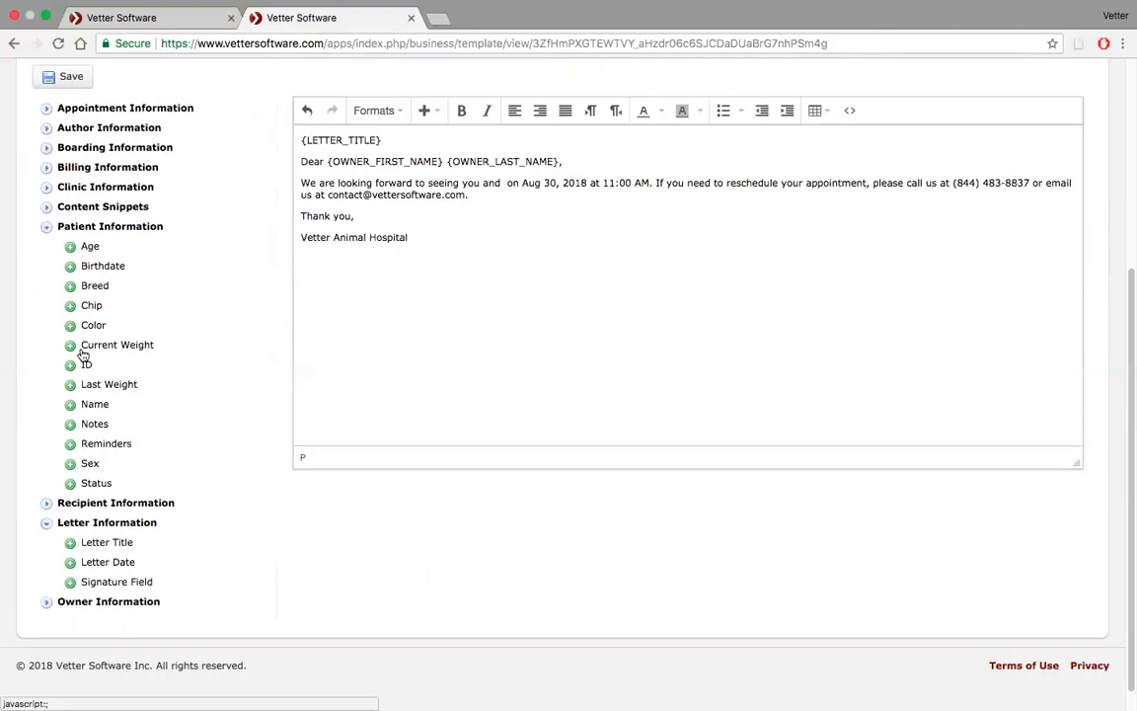
click(69, 404)
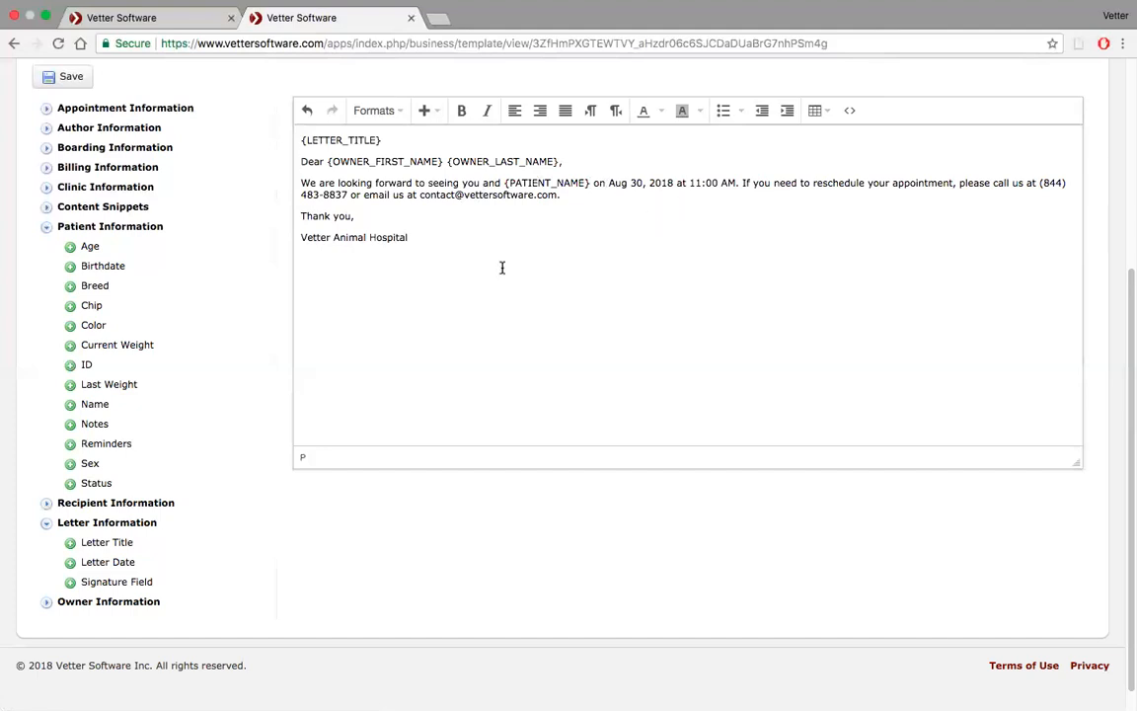
Replace the appointment date 'Aug 30, 2018' with the Appointment Date field
click(47, 113)
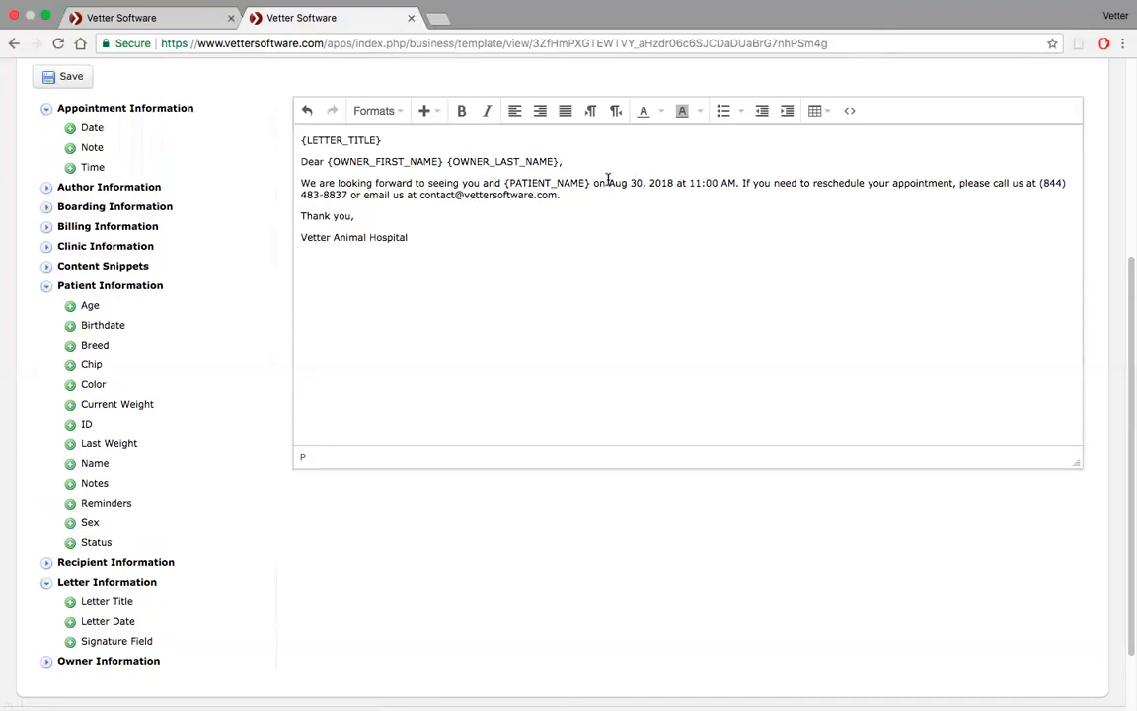
drag(608, 182, 673, 182)
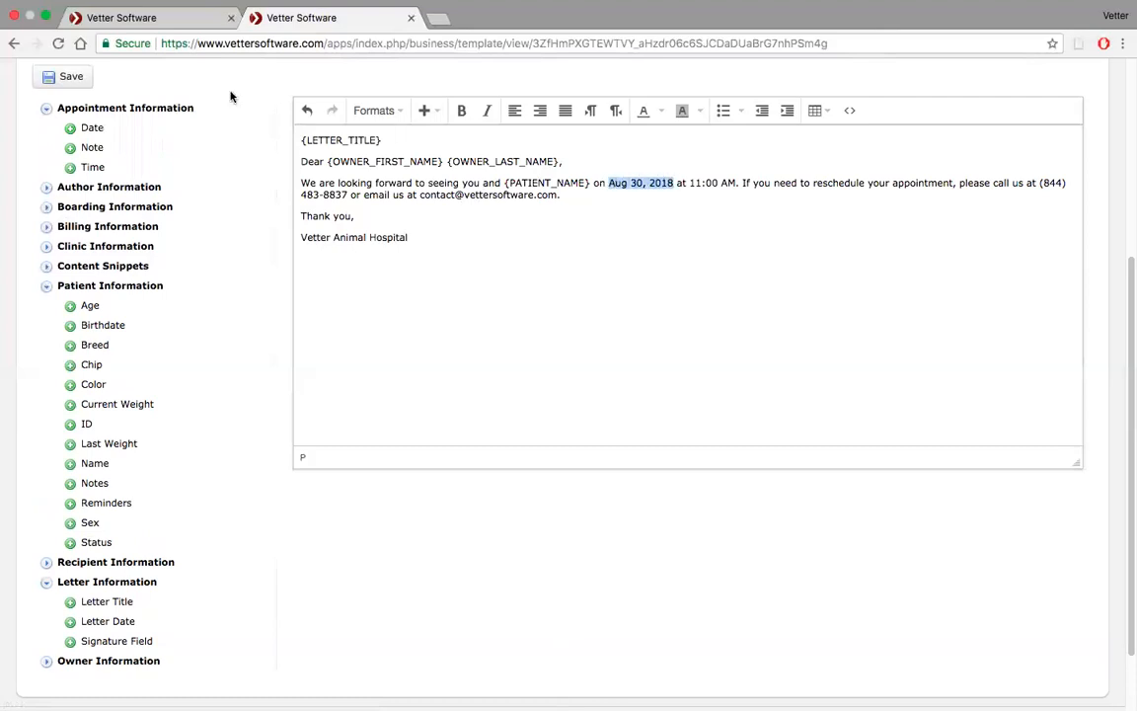
click(71, 131)
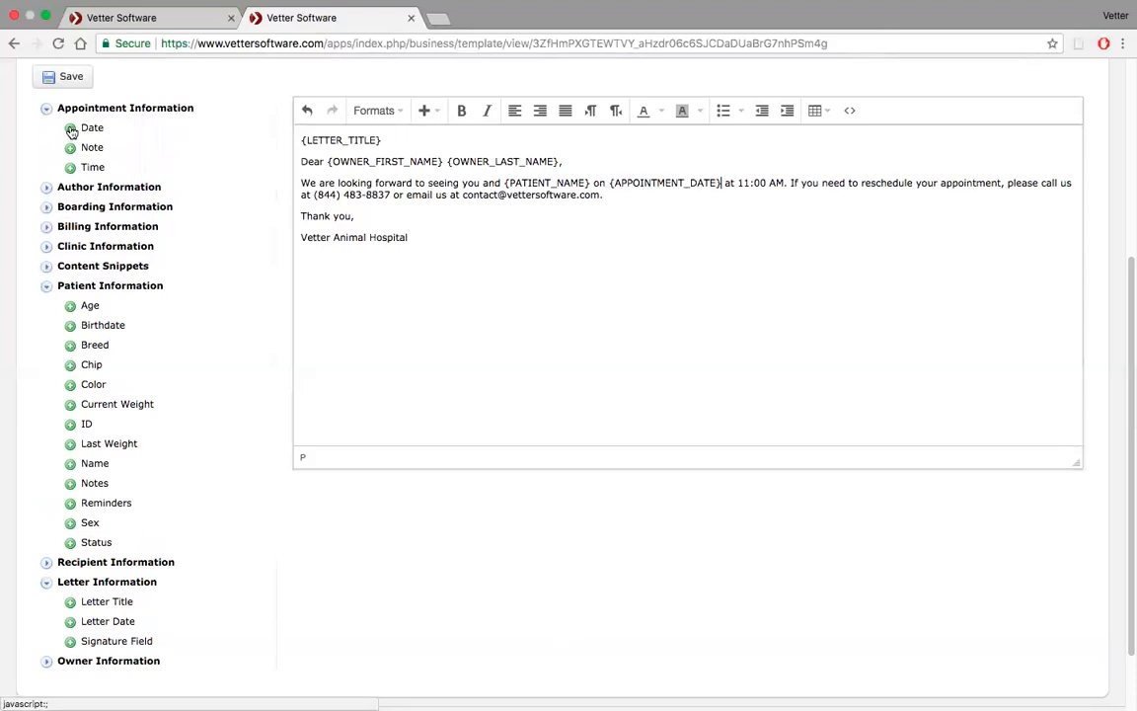
Replace the appointment time '11:00 AM' in the message with the Appointment Time field
drag(785, 183, 739, 185)
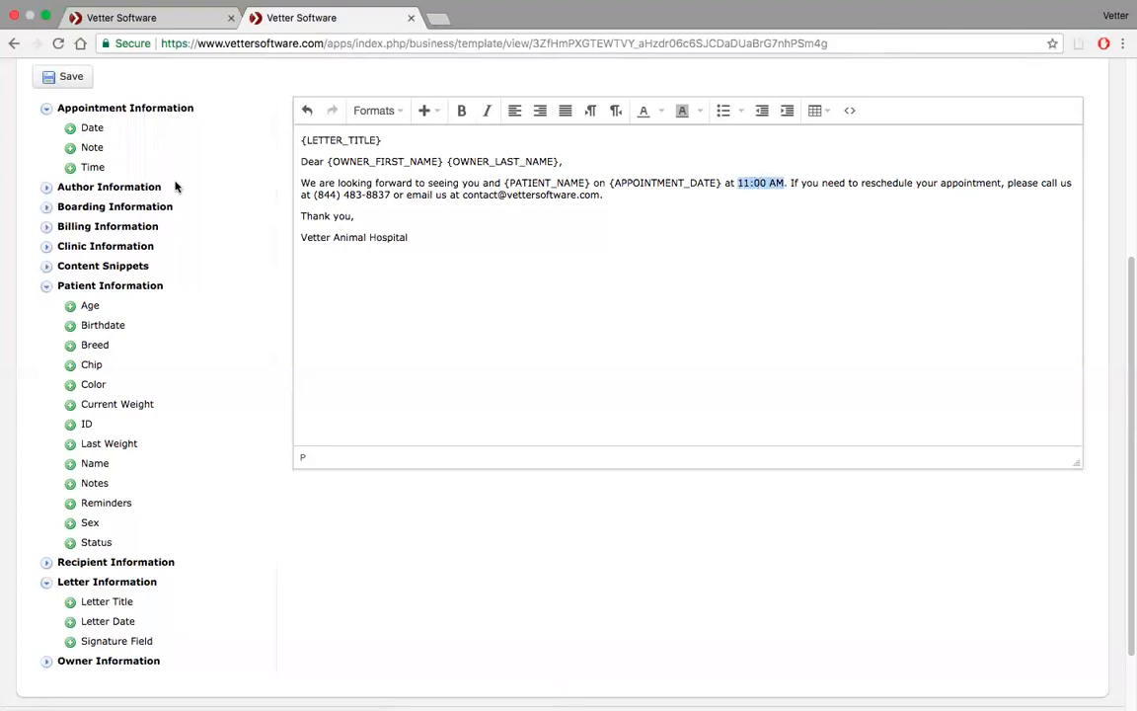
click(87, 160)
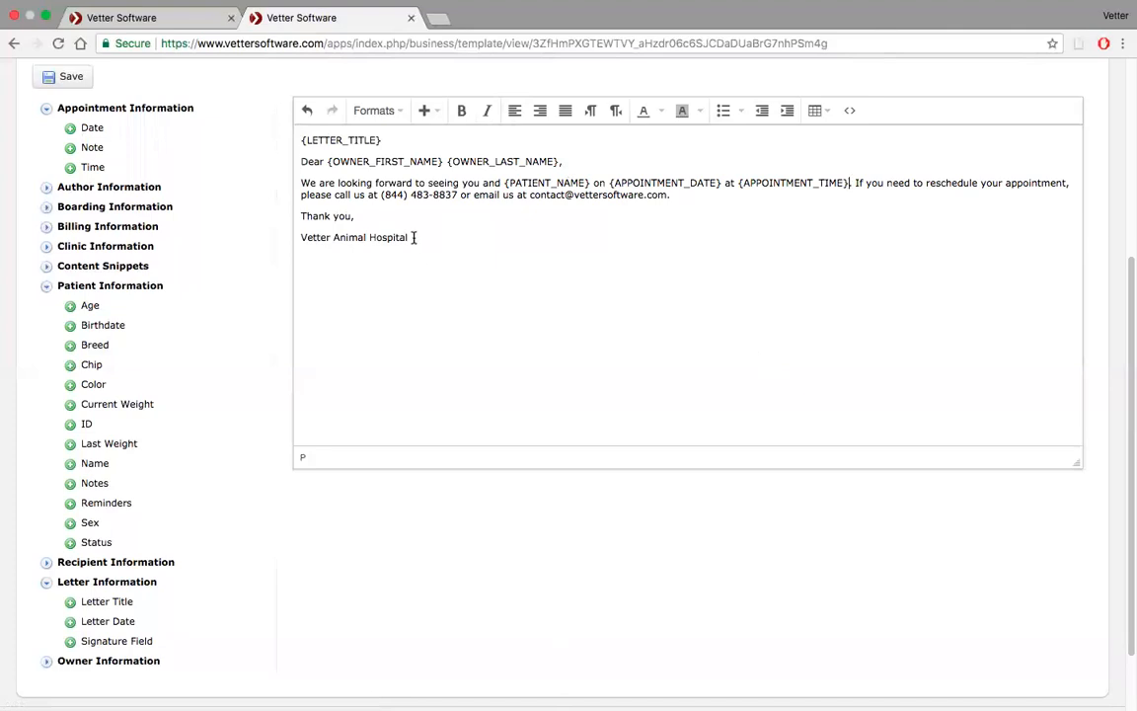
Replace the 'Vetter Animal Hospital' signature line with the Clinic Name field
triple_click(296, 242)
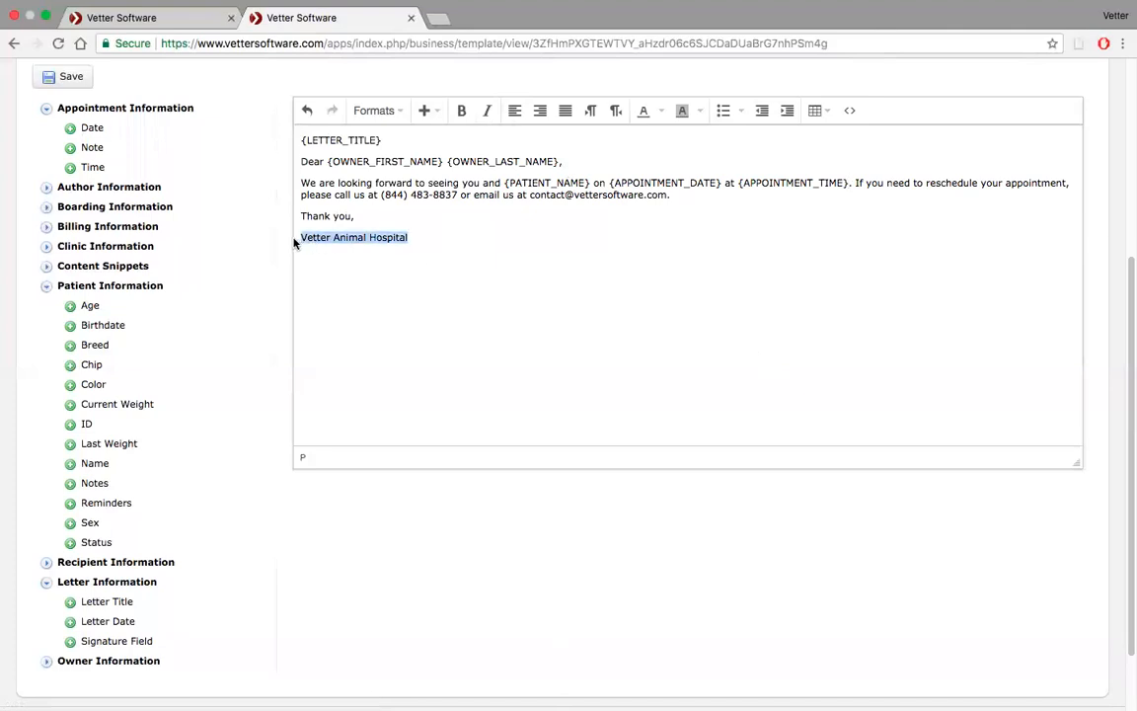
click(46, 247)
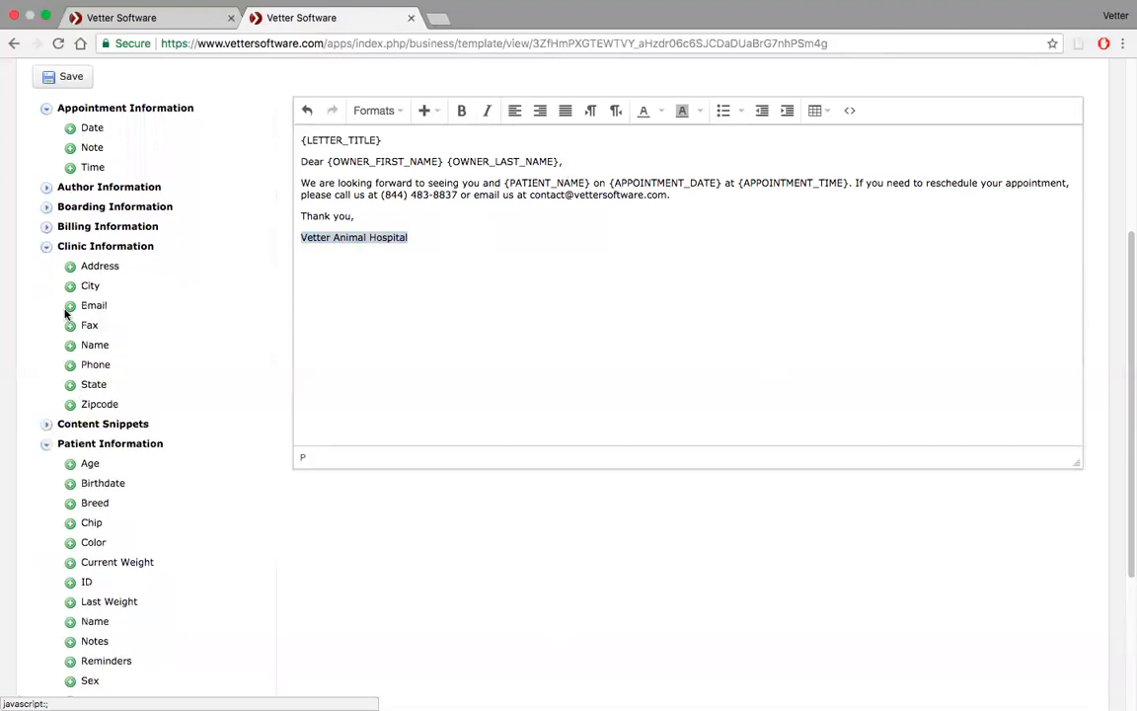
click(71, 346)
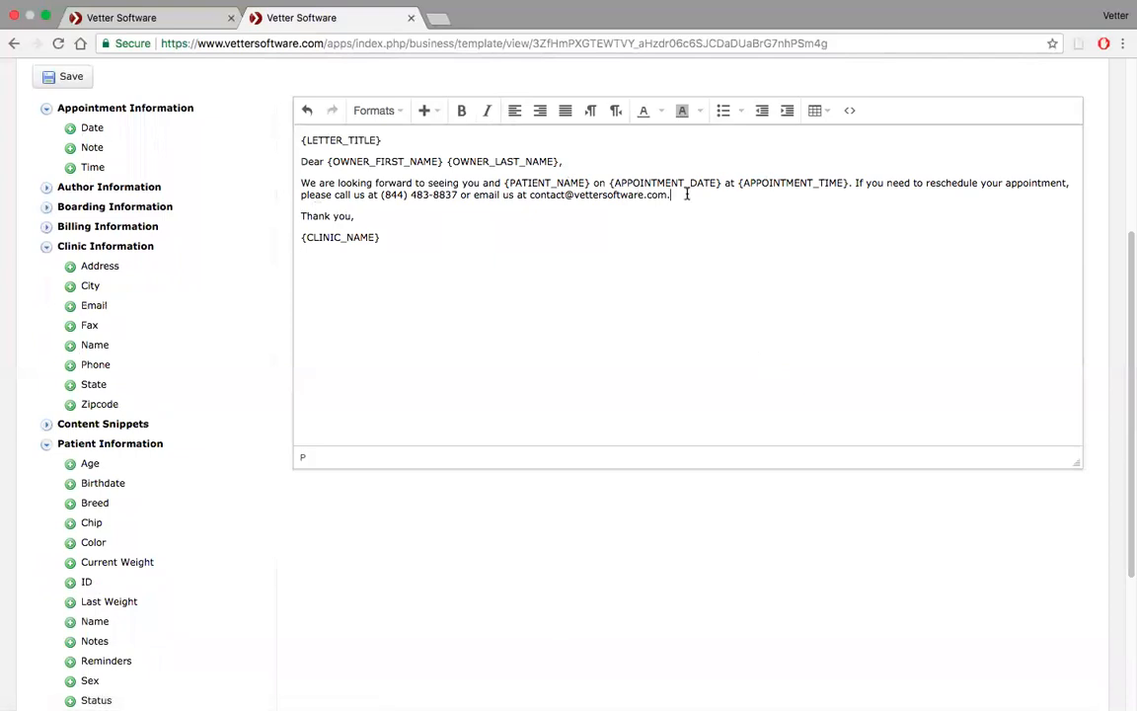
Append the sentence 'We're also offering a back-to-school special if you bring a second pet.' to the message and save the template
scroll(687, 195, up, 5)
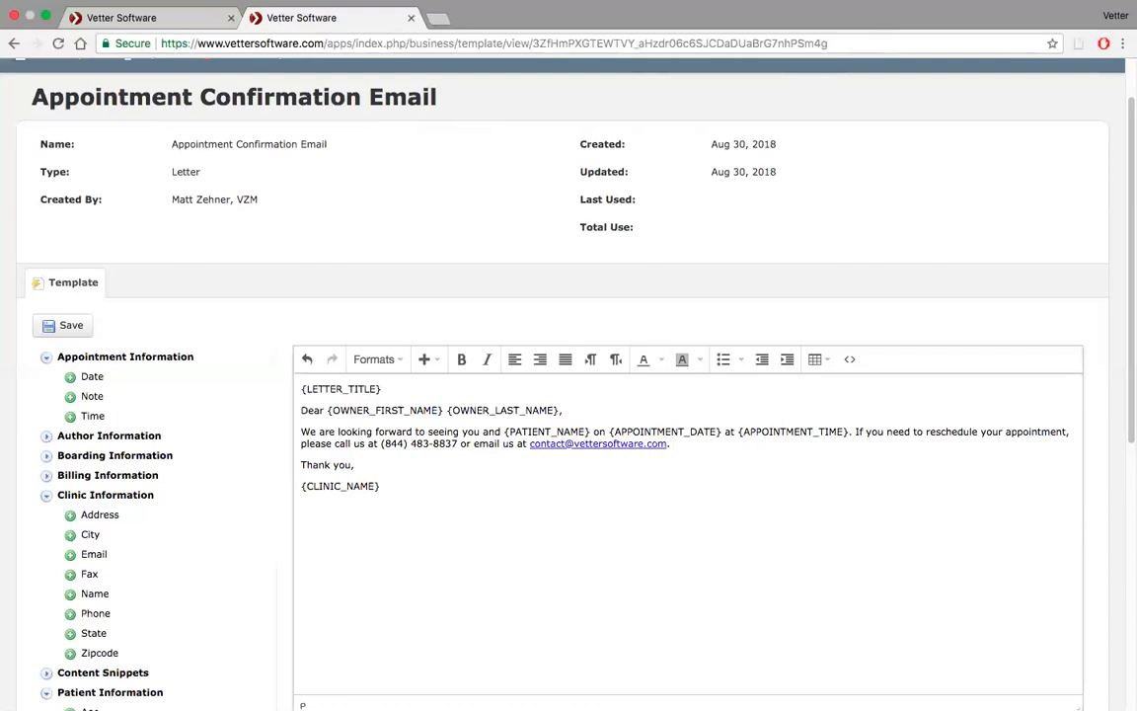
text(We're aloso a back-to-school)
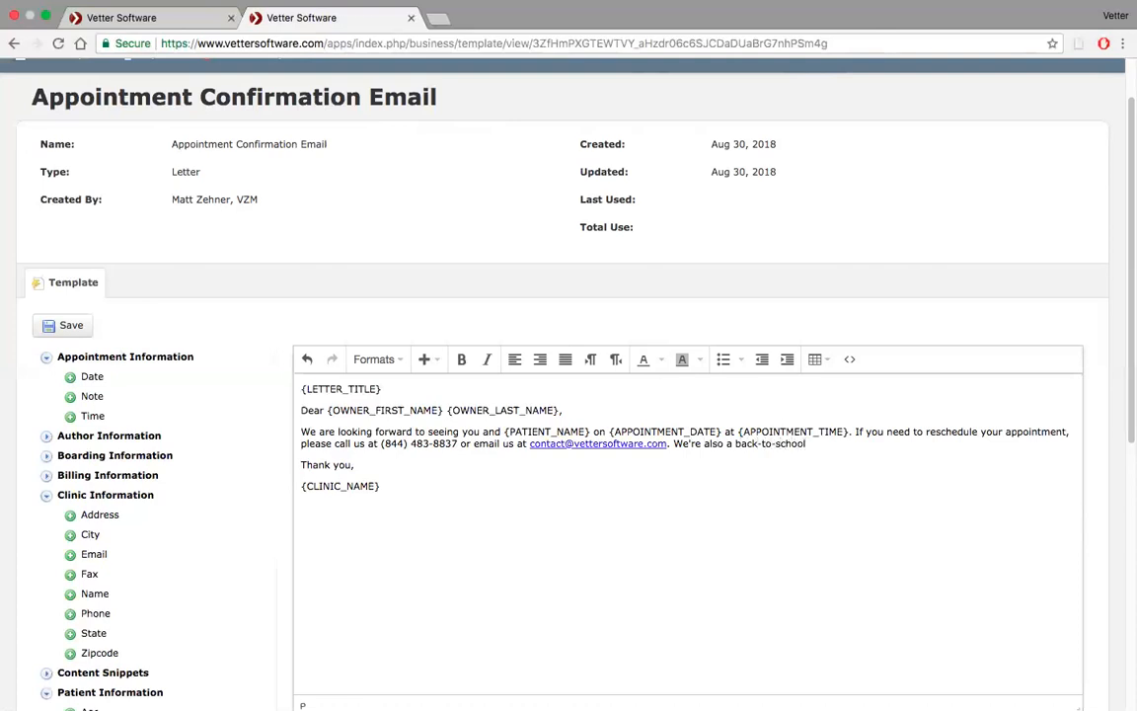
text( specai)
double_click(730, 447)
text(offering)
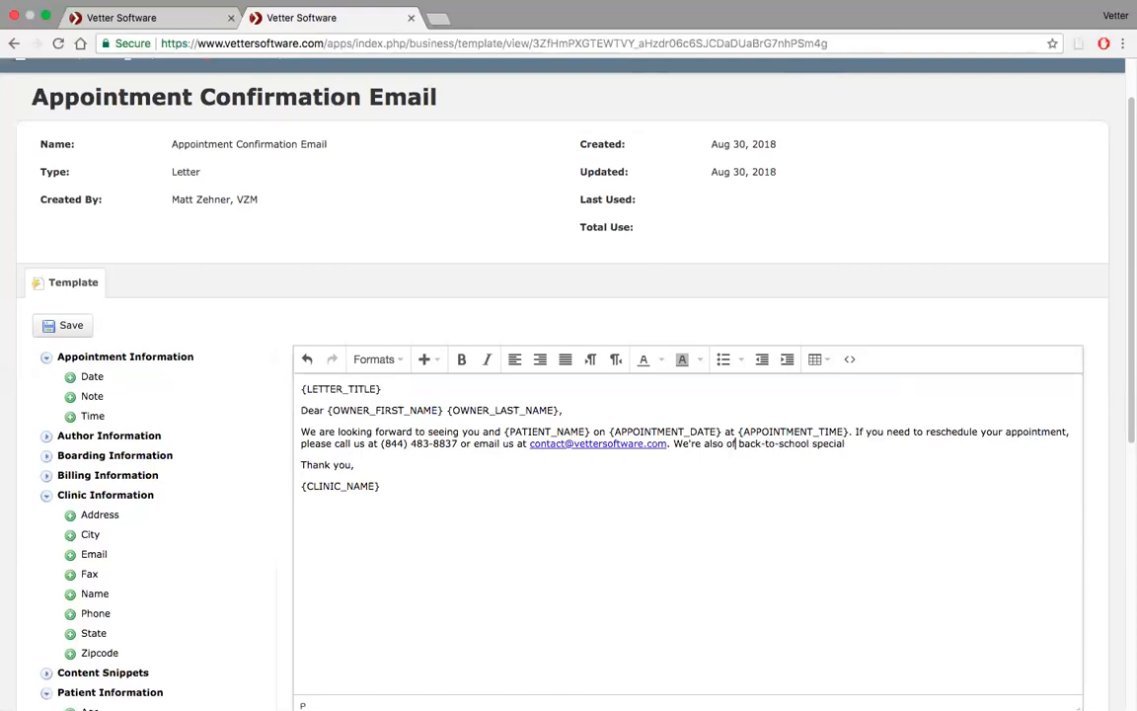
text( a)
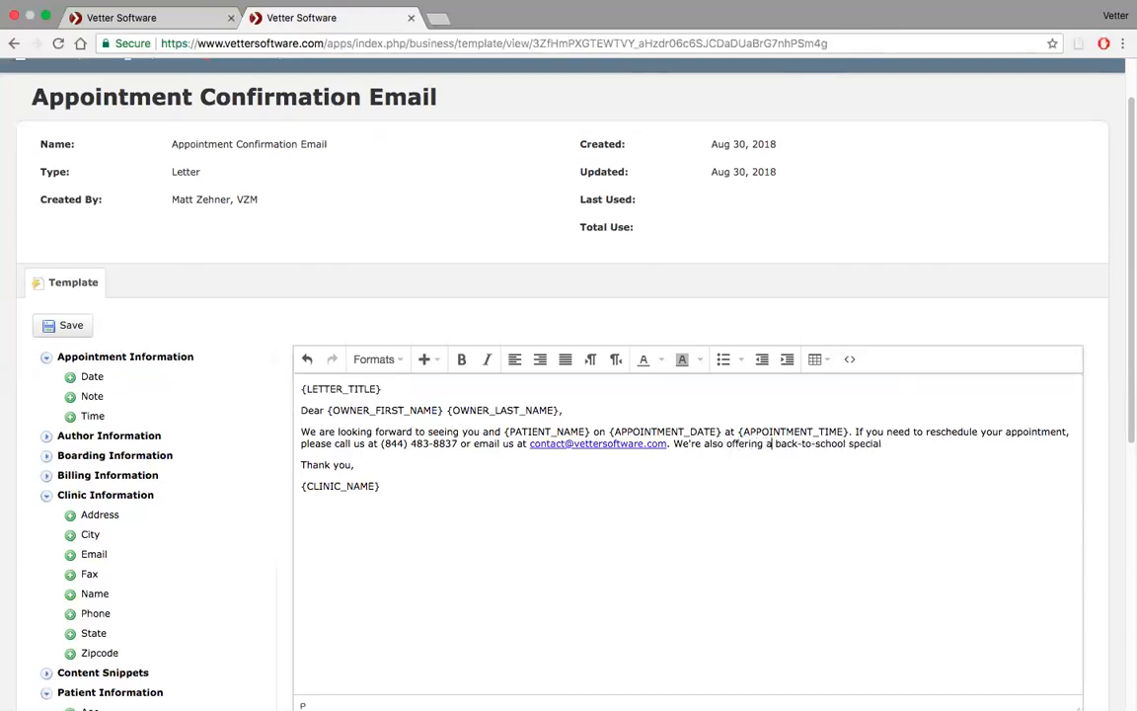
click(913, 447)
text(if you bring a second pet)
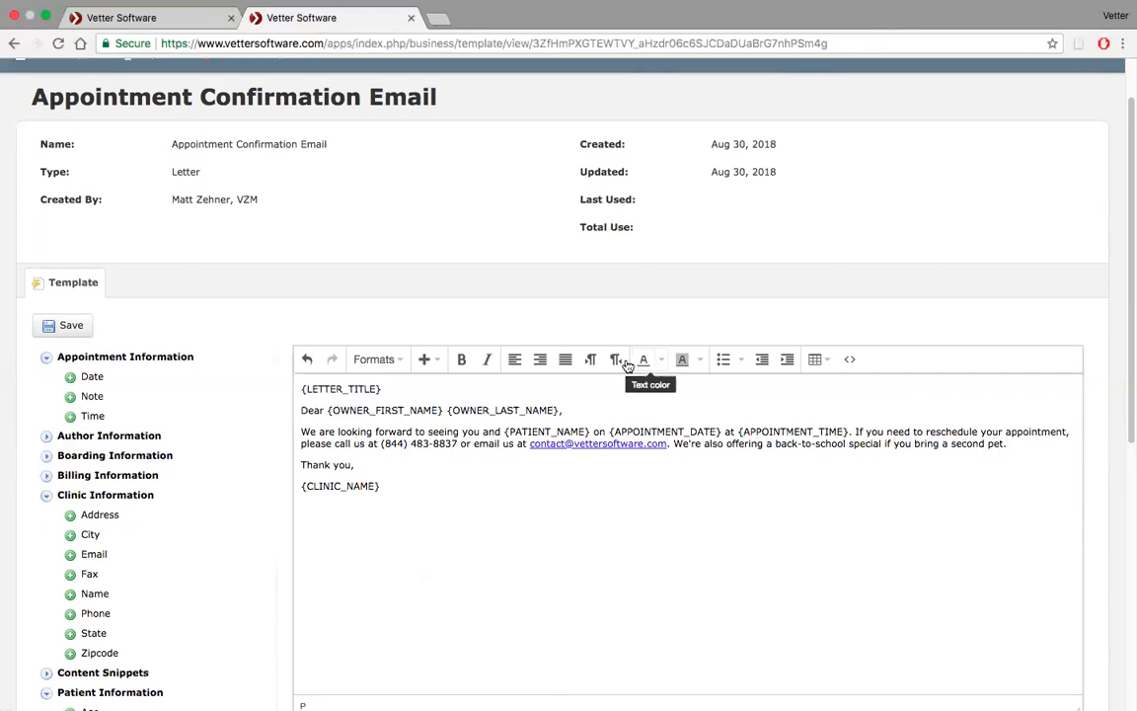
click(79, 330)
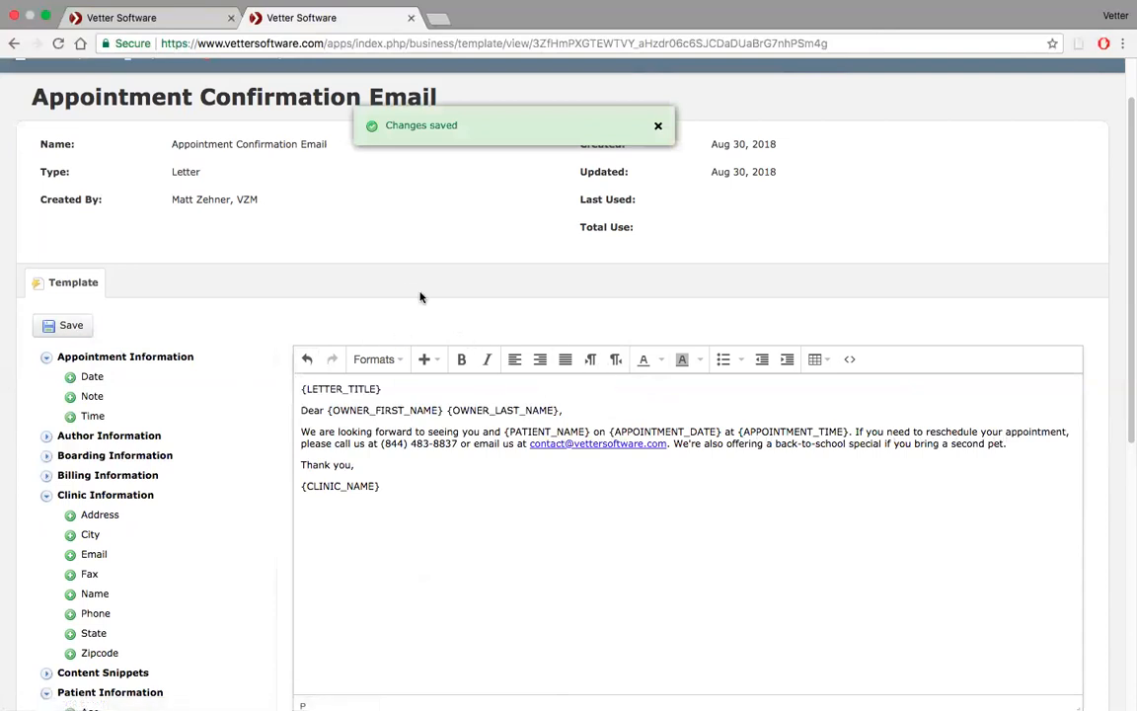
scroll(399, 289, up, 2)
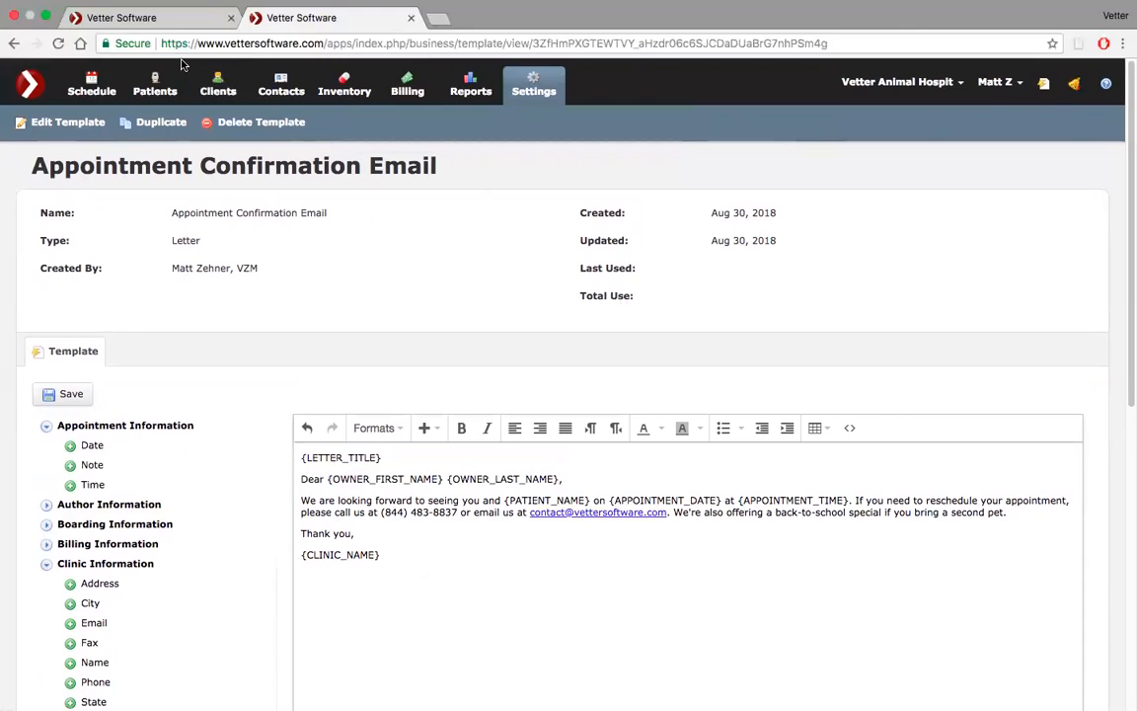
click(536, 81)
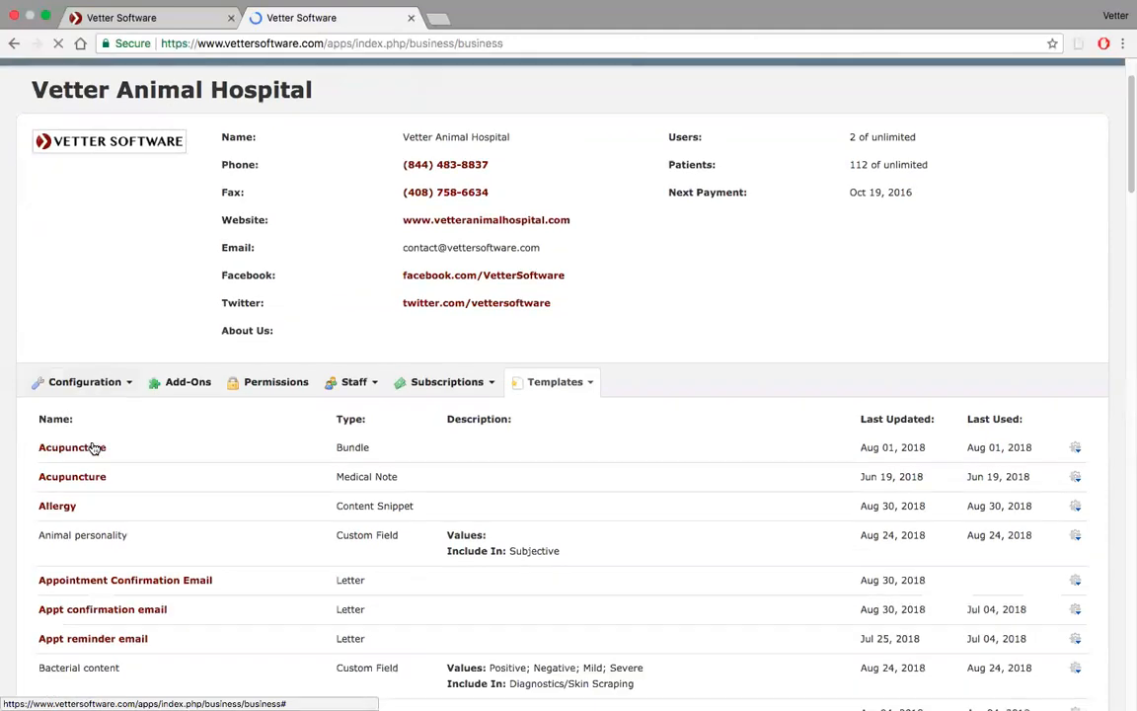
scroll(94, 447, down, 2)
click(128, 381)
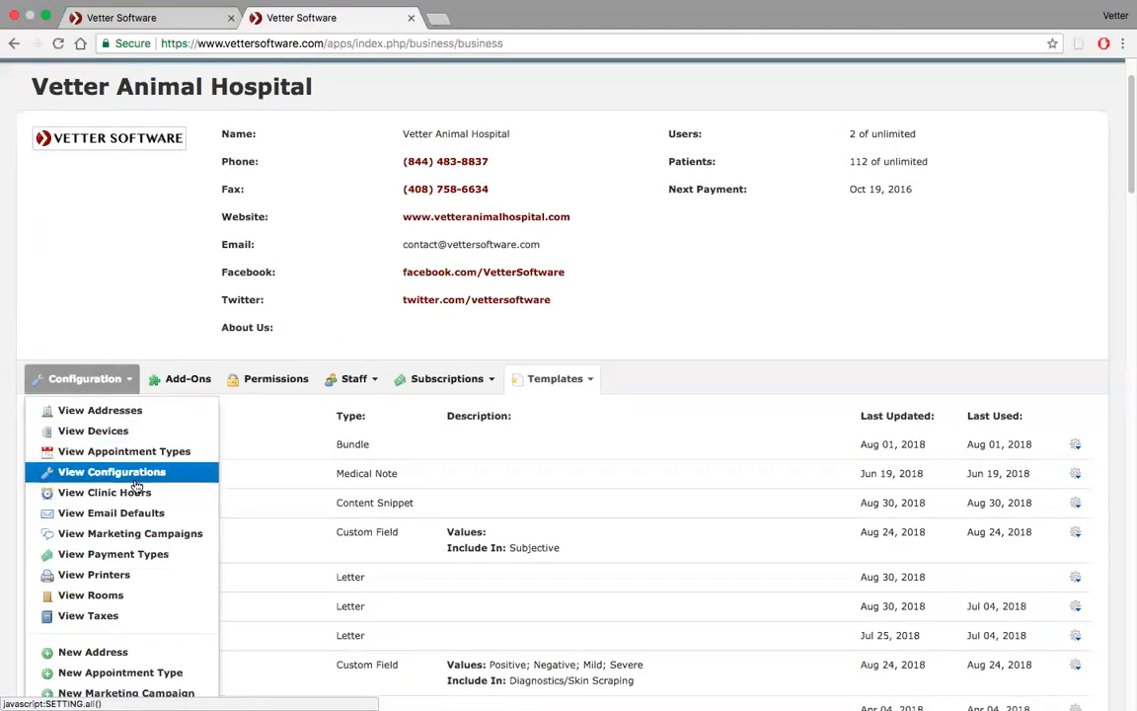
click(141, 513)
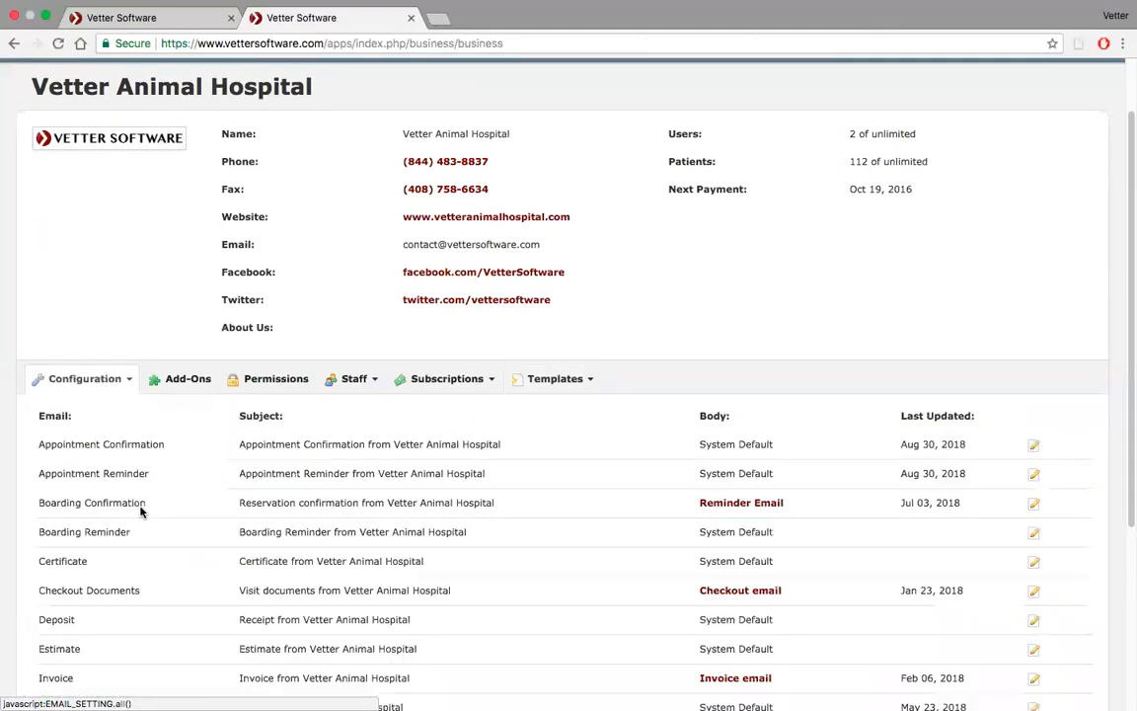
scroll(649, 450, down, 2)
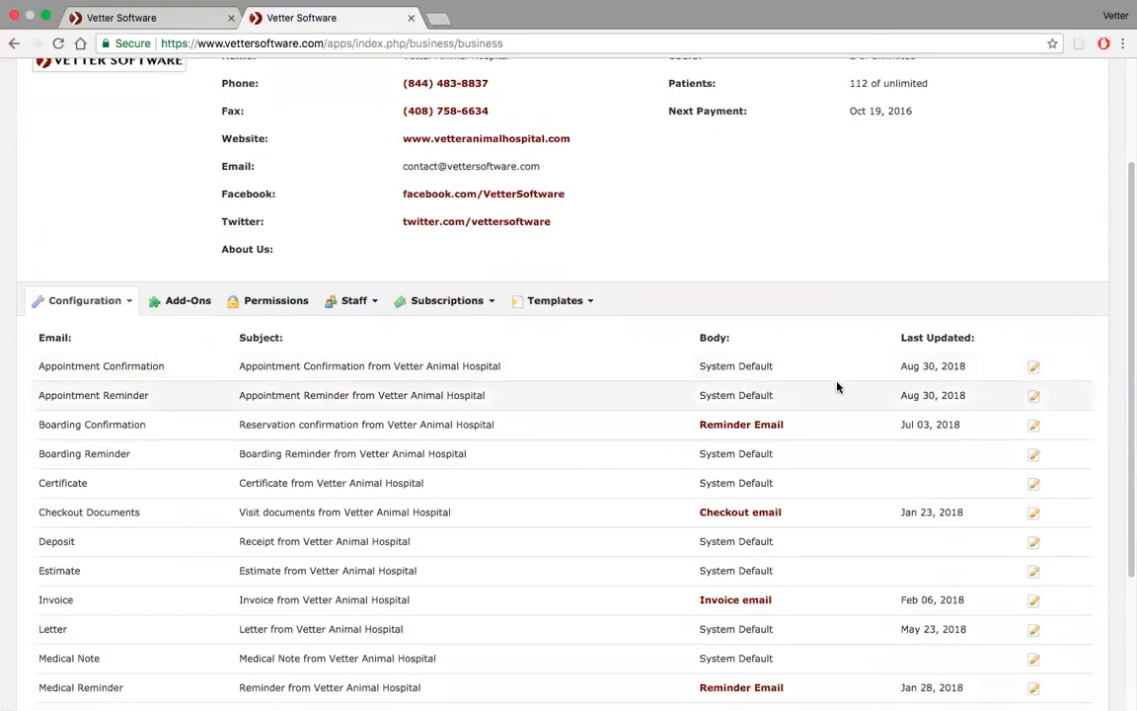
click(1031, 369)
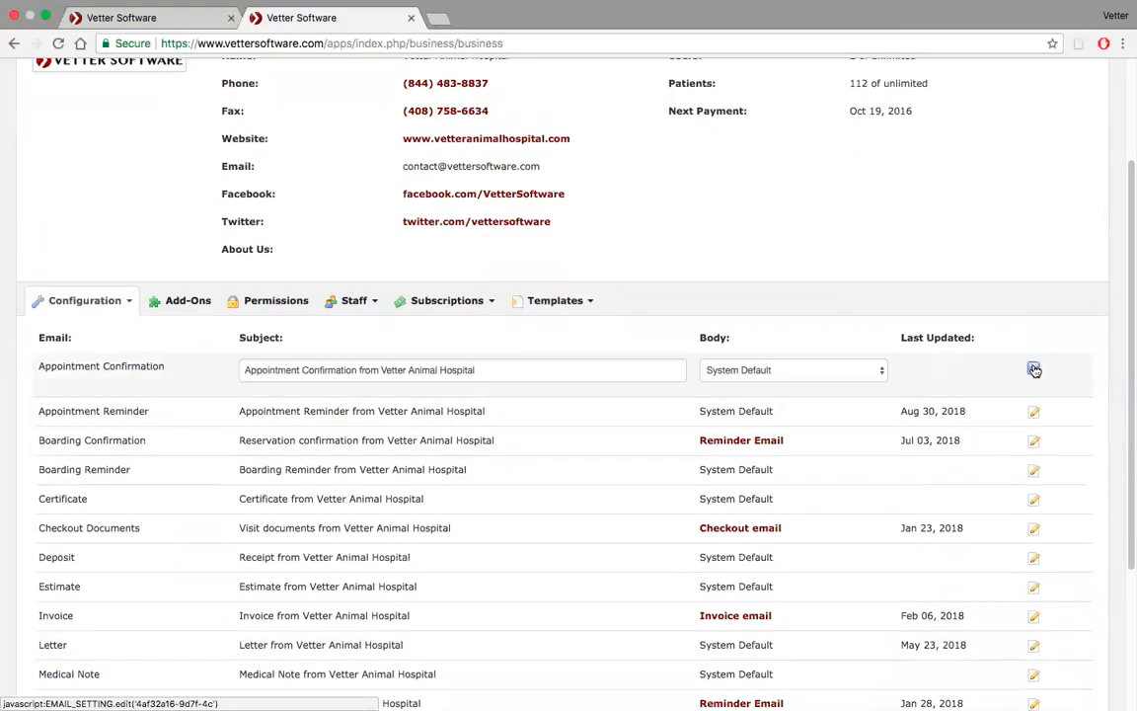
click(727, 369)
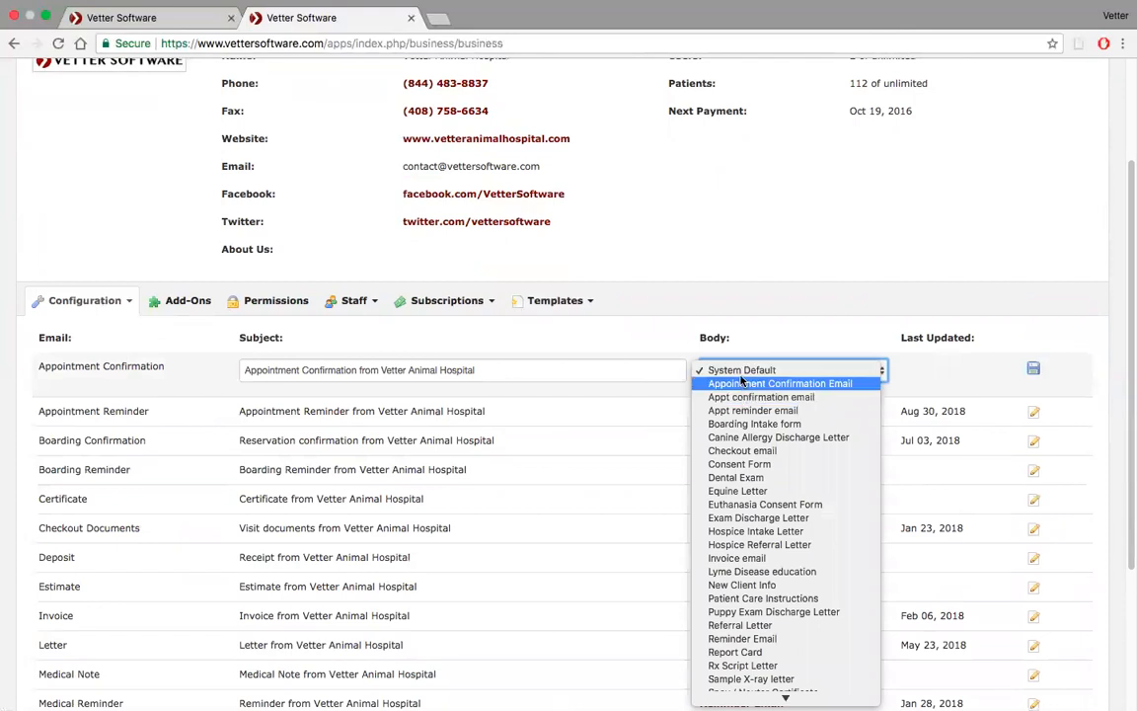
click(739, 314)
scroll(671, 306, up, 4)
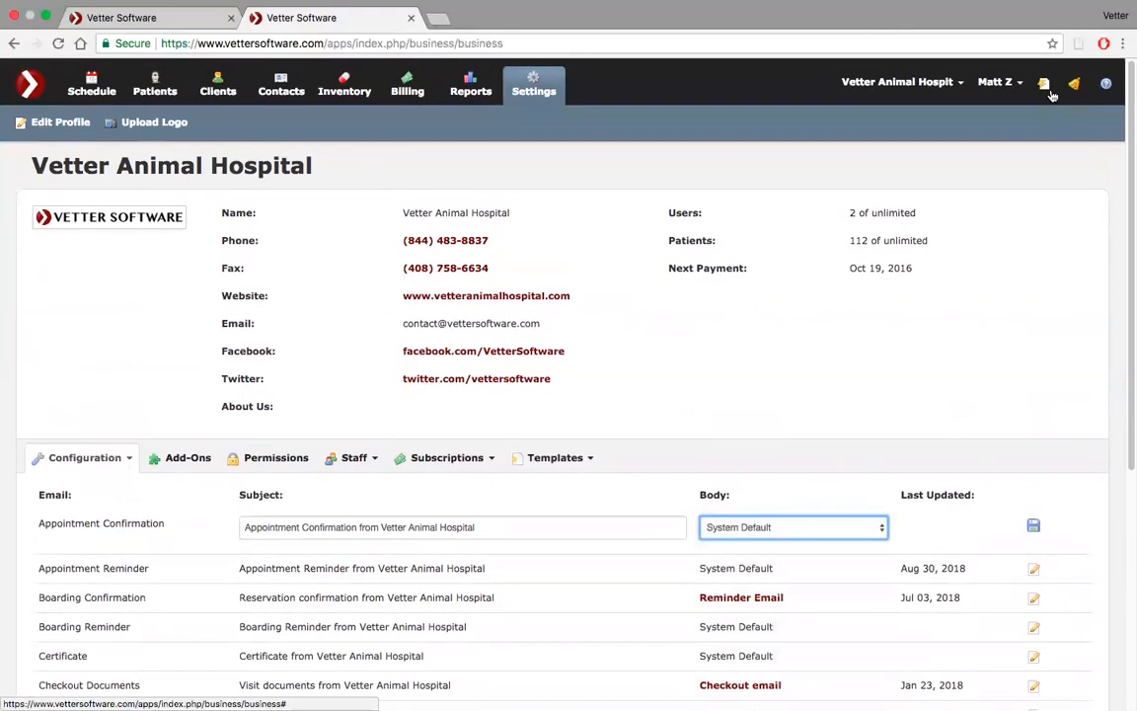
Open the 'Appt confirmation email' letter template from the letters list to examine its contents
click(559, 459)
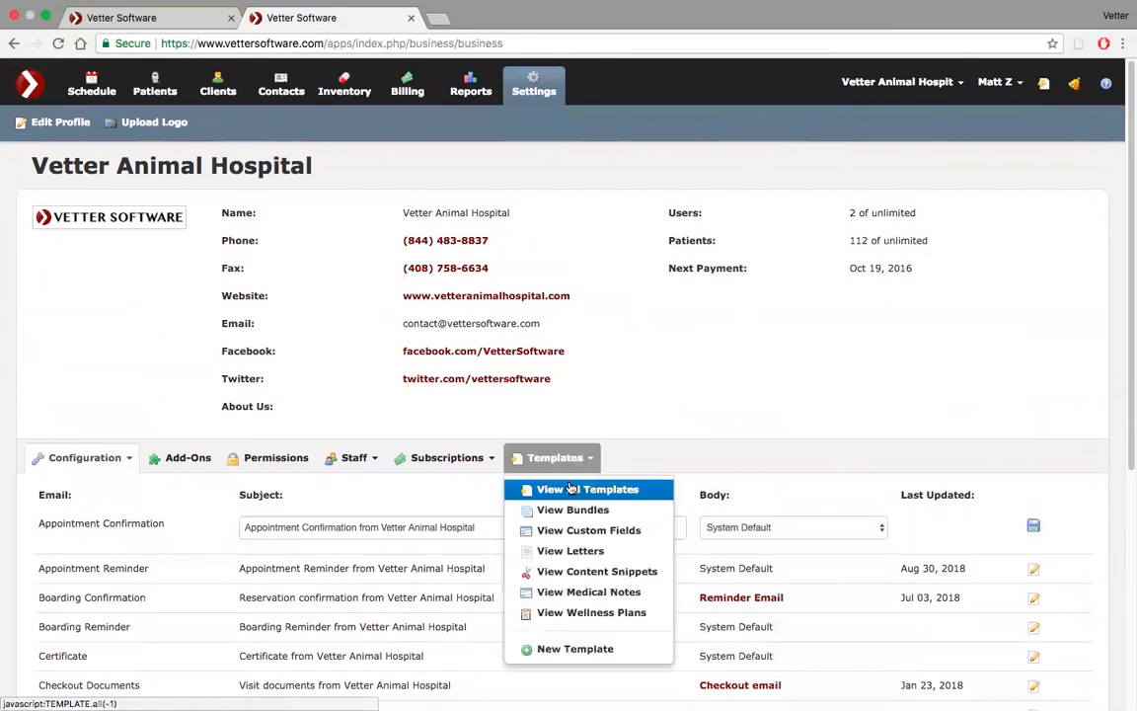
click(571, 549)
scroll(565, 548, down, 2)
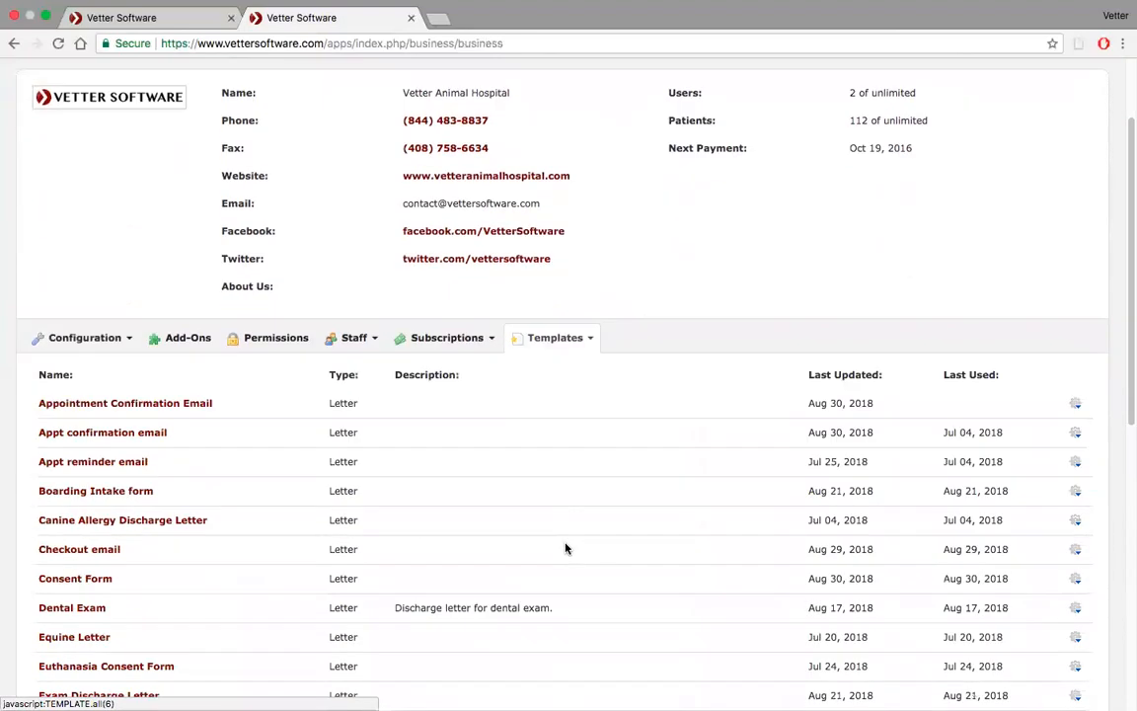
click(115, 429)
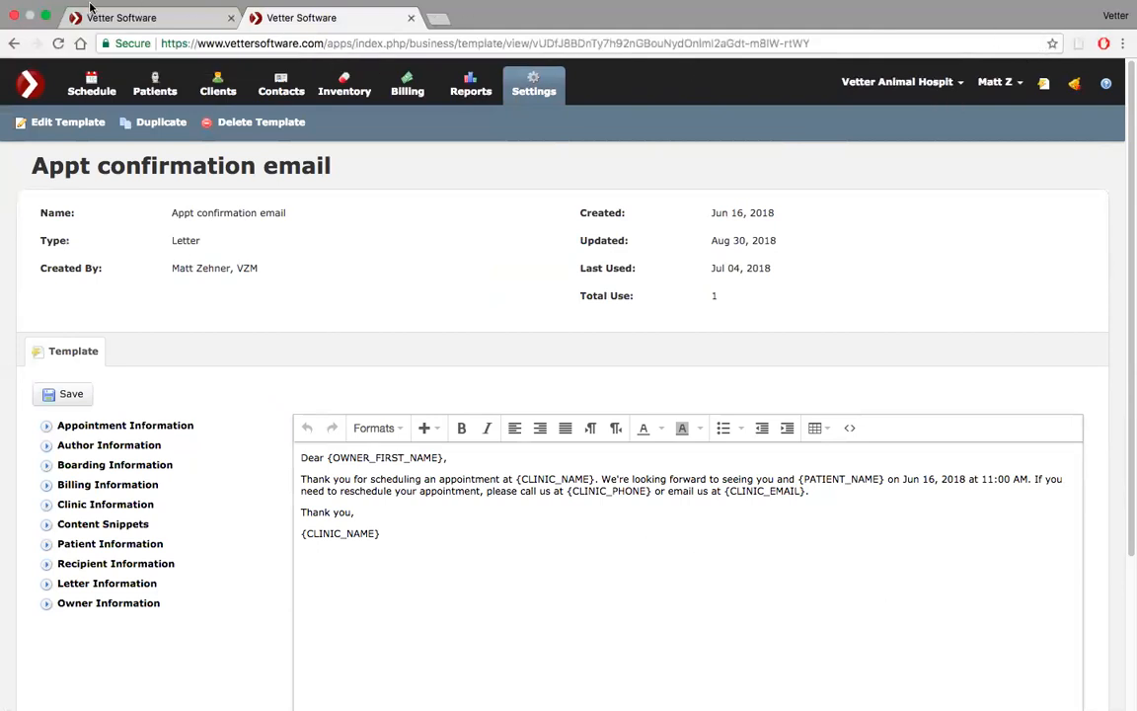
Set the Appointment Confirmation email default's body to the Appointment Confirmation Email template and save it
click(535, 81)
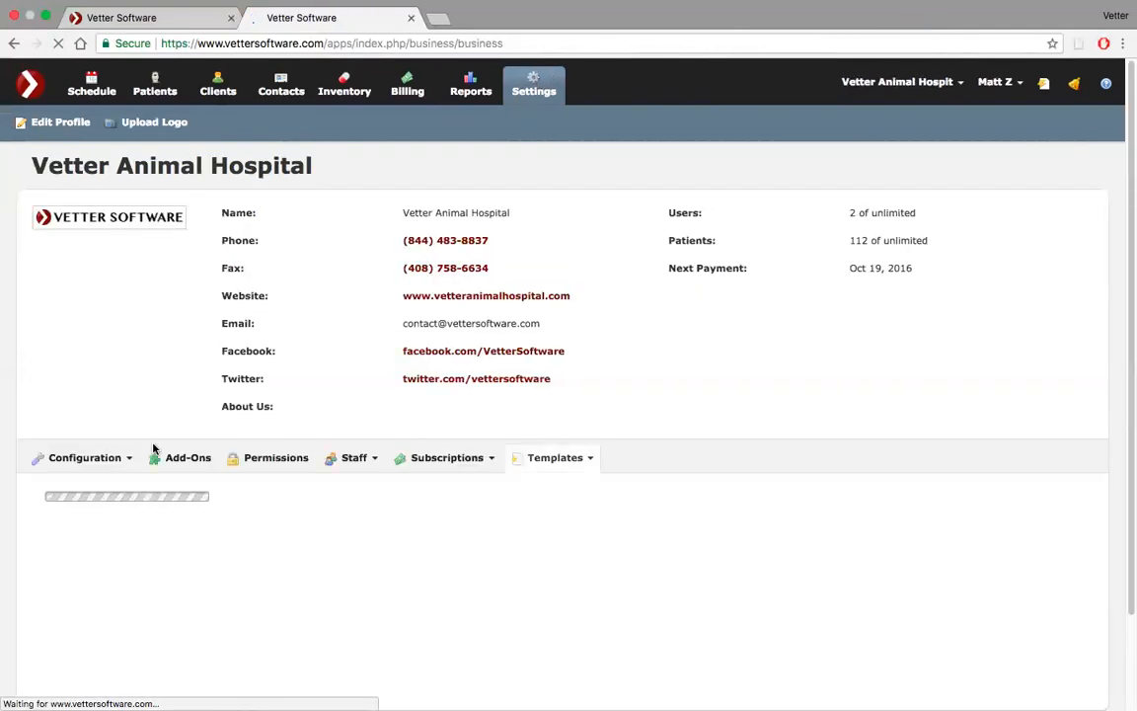
scroll(143, 437, down, 3)
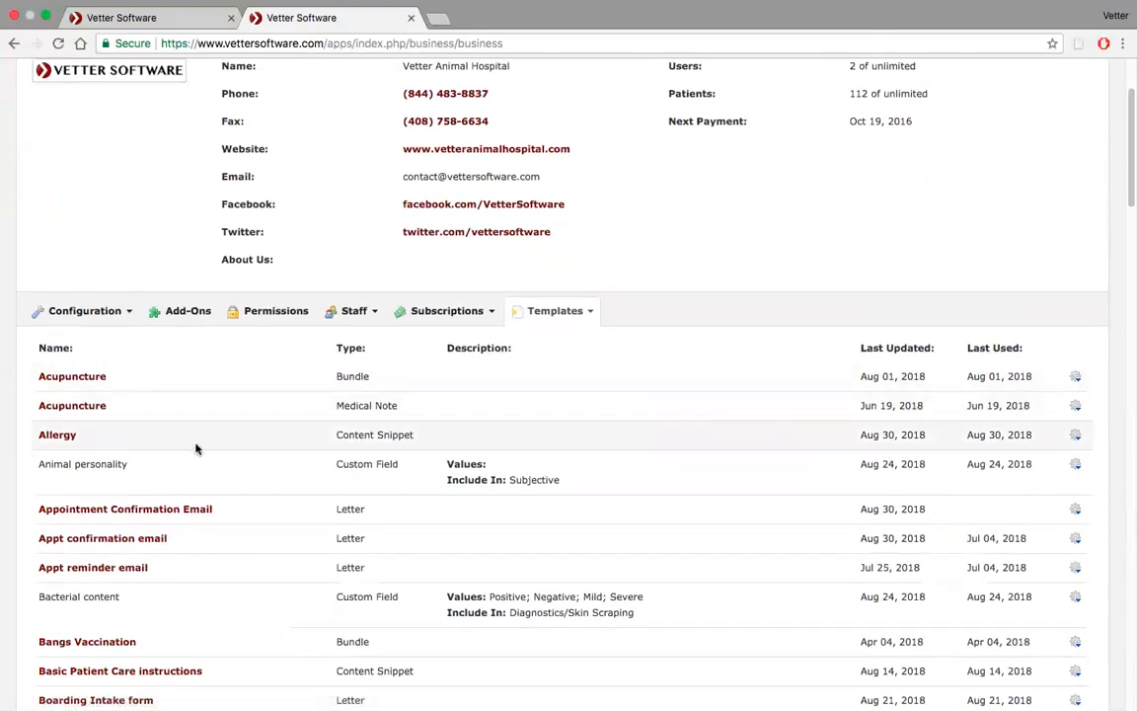
click(115, 321)
click(115, 405)
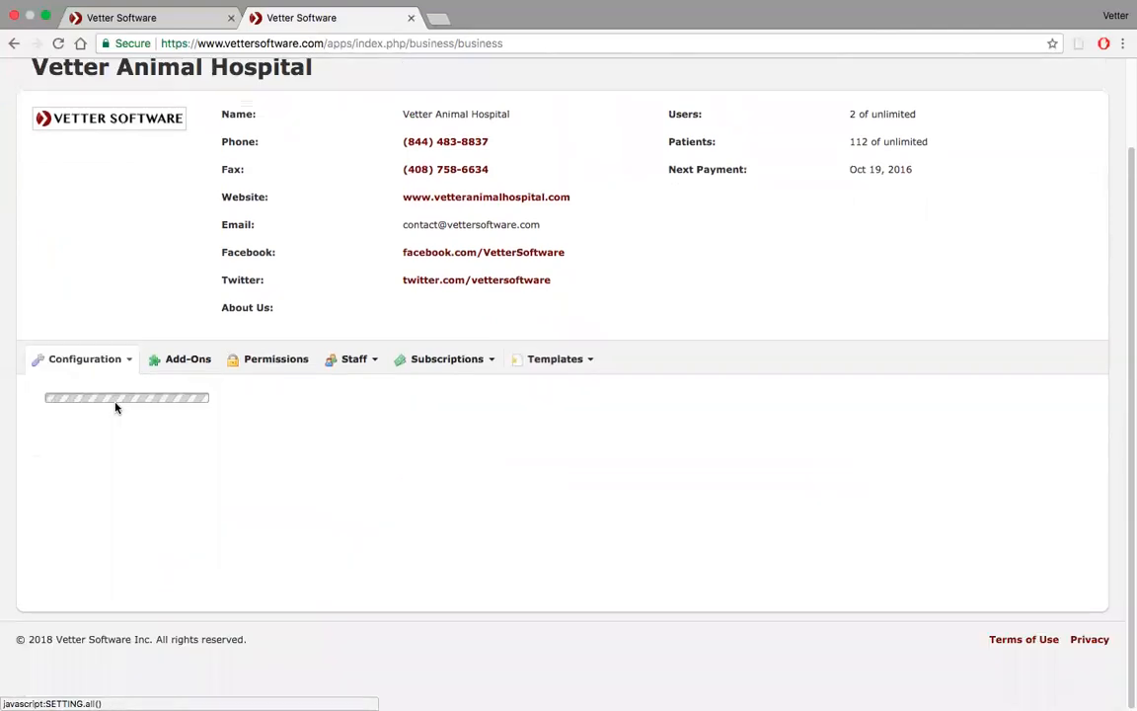
click(126, 320)
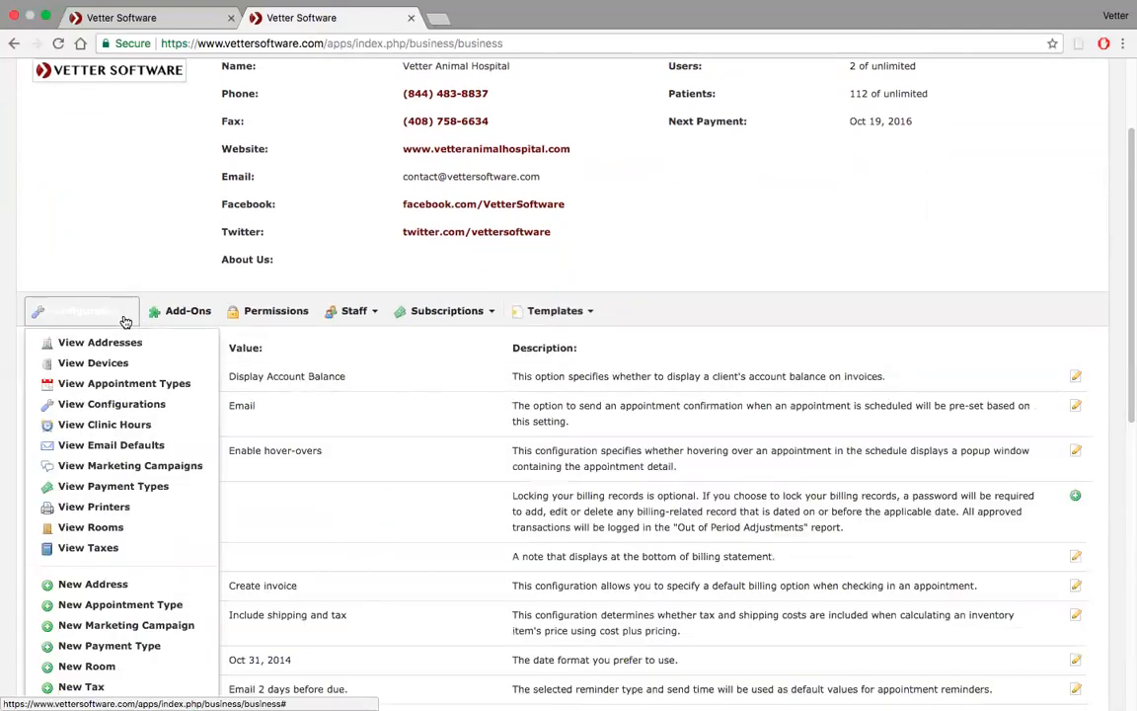
click(137, 450)
scroll(375, 462, down, 3)
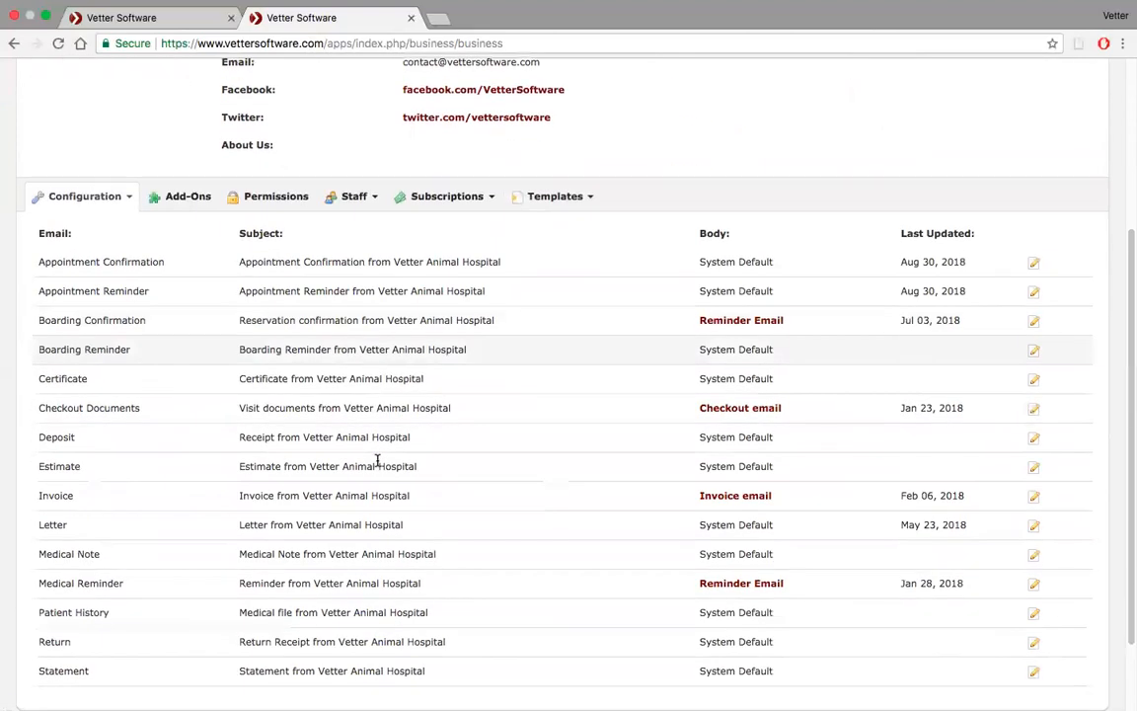
click(1033, 264)
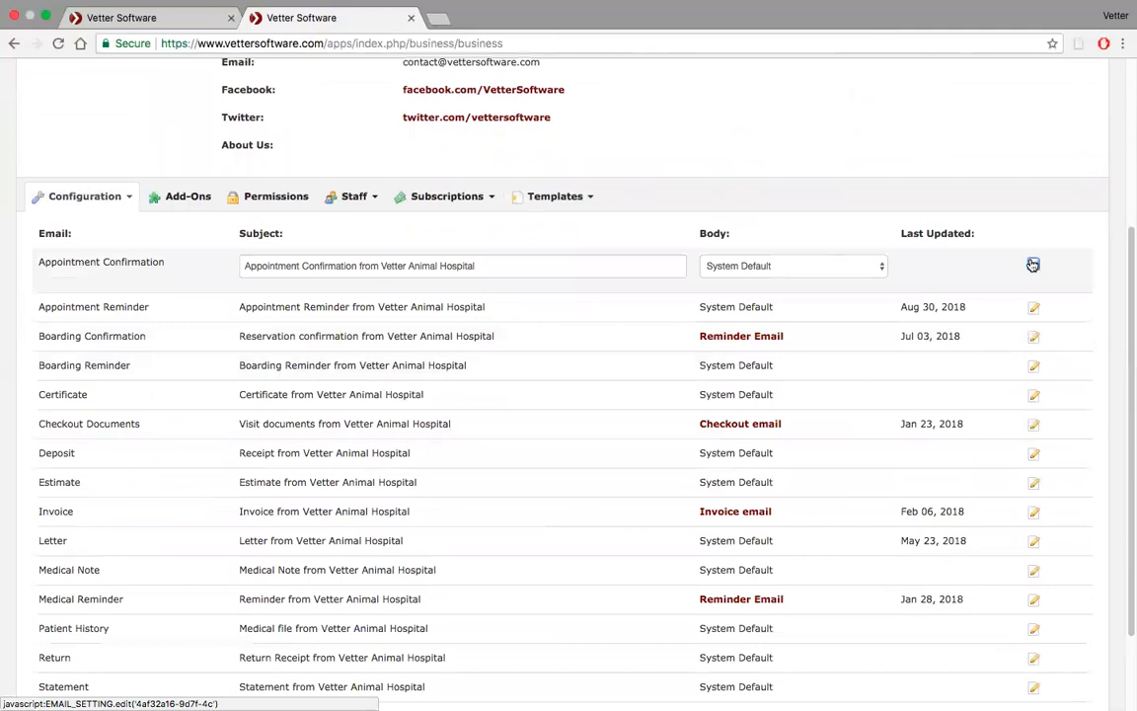
click(827, 268)
click(803, 280)
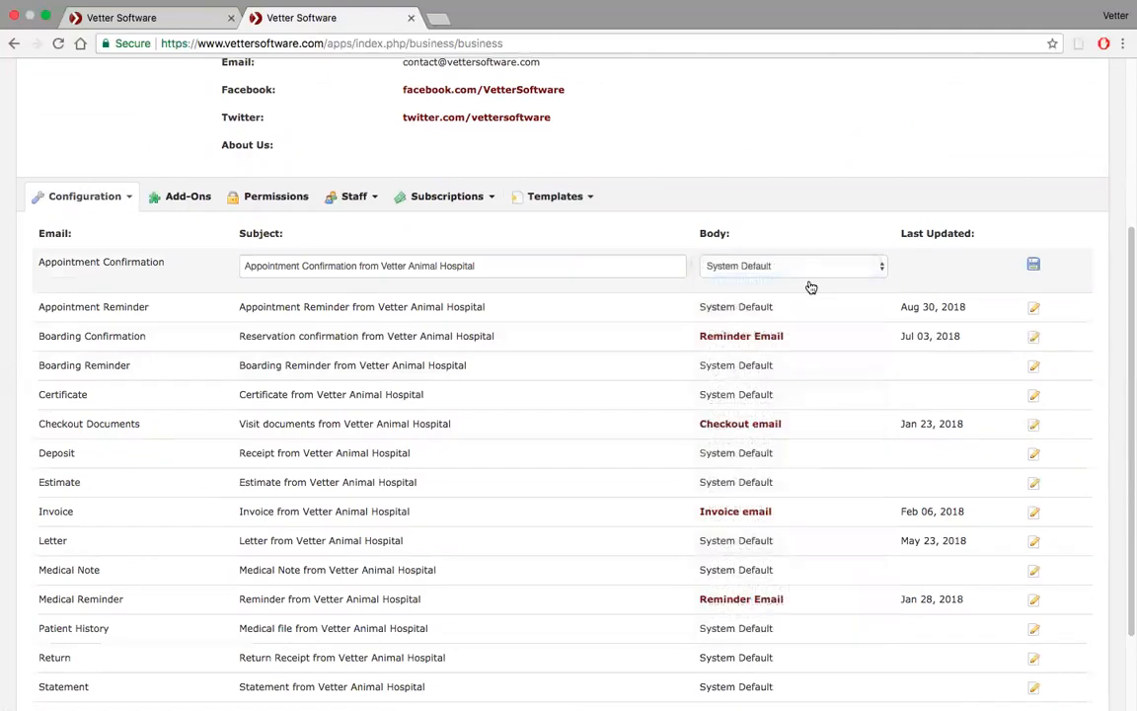
click(1033, 264)
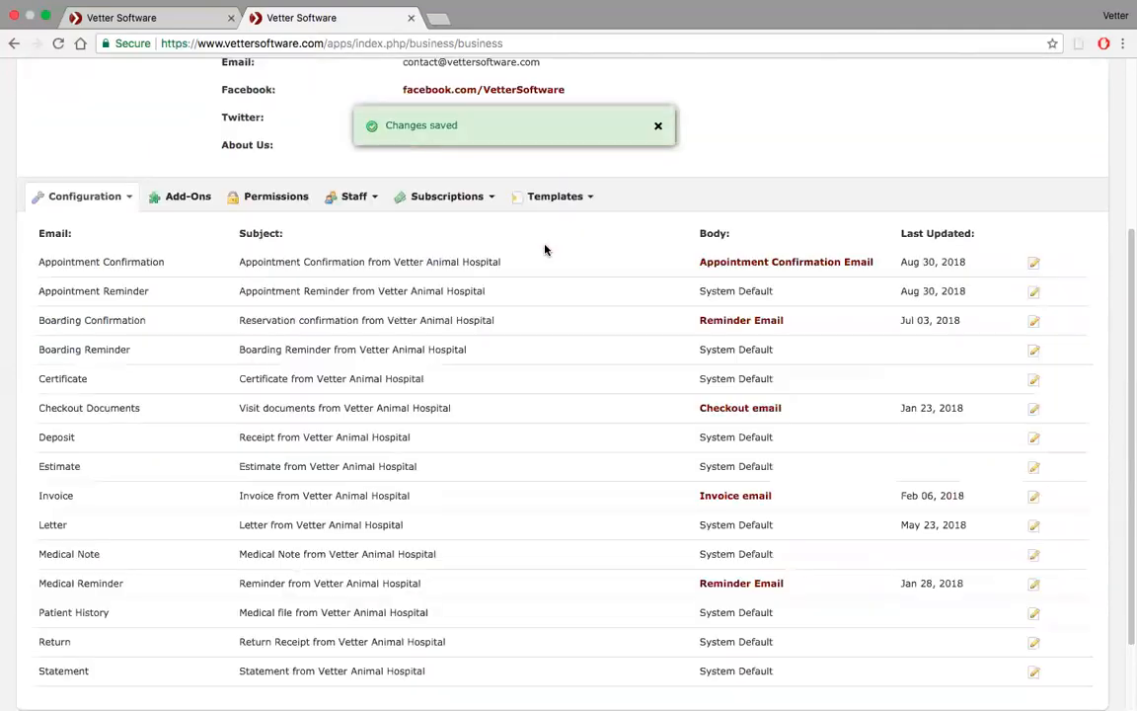
Switch to the schedule tab and close the open appointment Confirmation dialog
scroll(545, 249, up, 3)
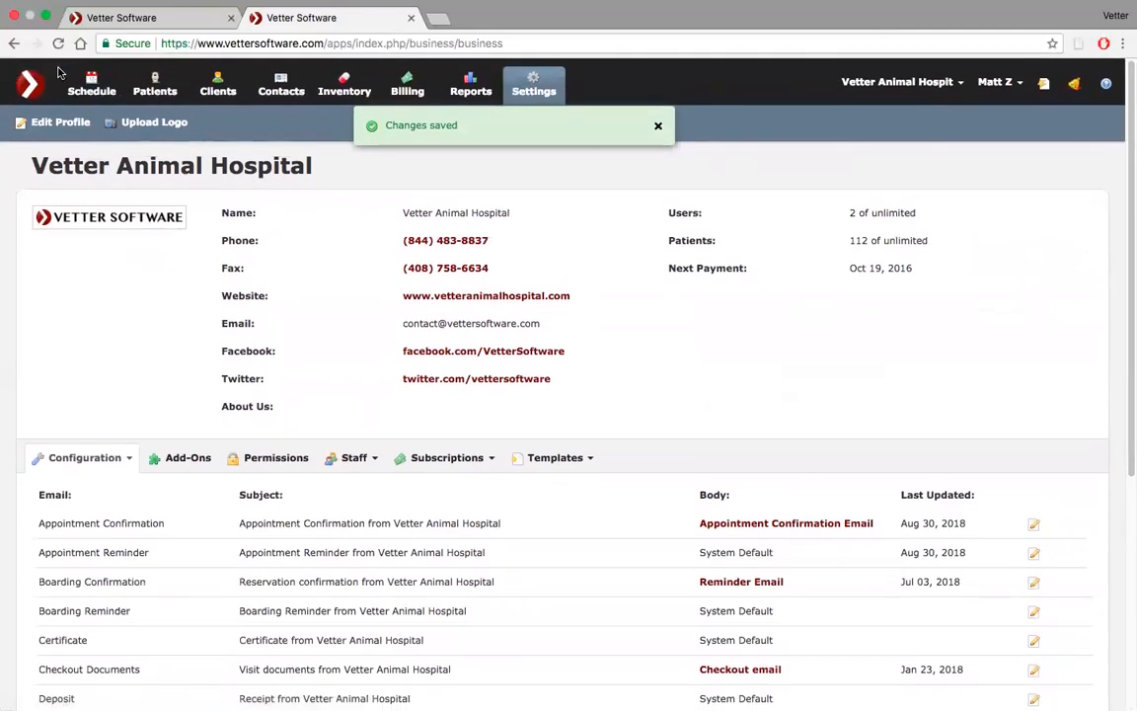
click(146, 19)
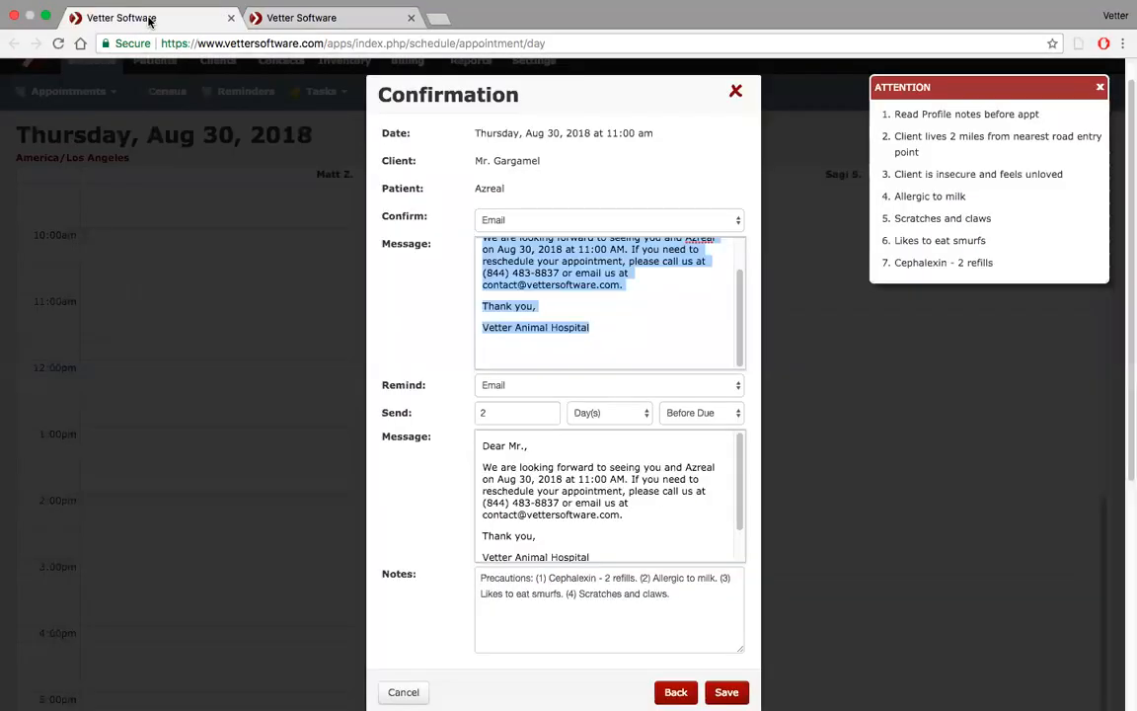
click(735, 91)
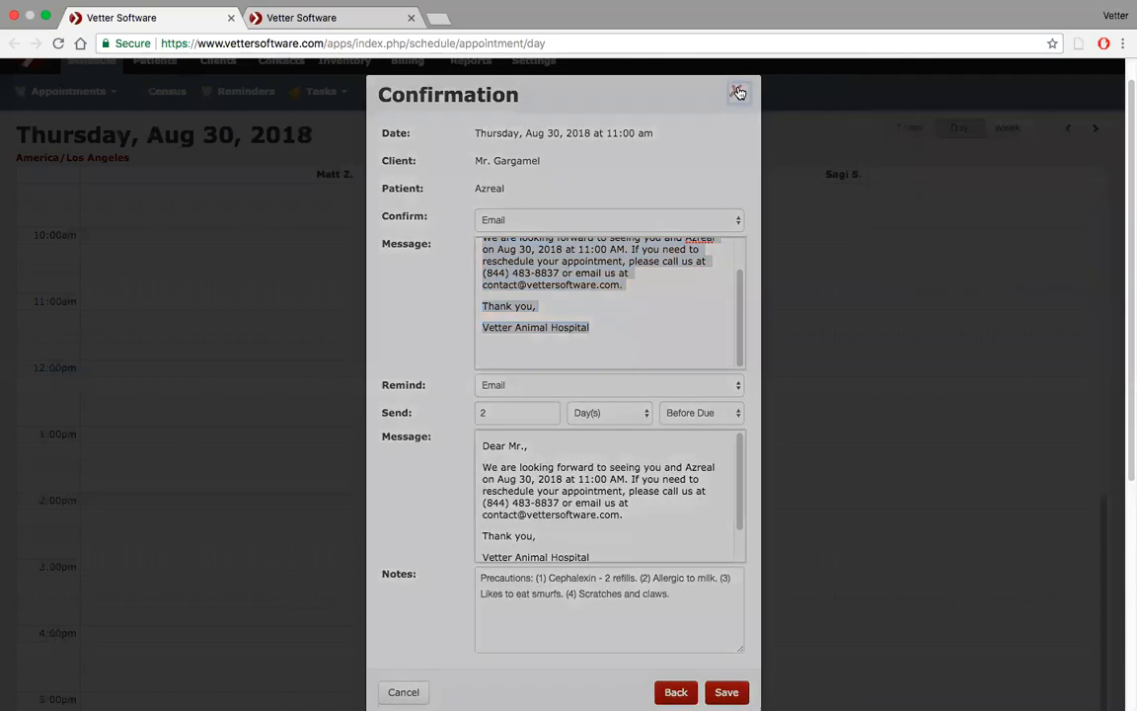
Book a test 11:00 AM appointment with complaint 'exam' for the existing client and patient Azreal, advancing to the confirmation message
scroll(370, 355, down, 2)
scroll(371, 355, up, 1)
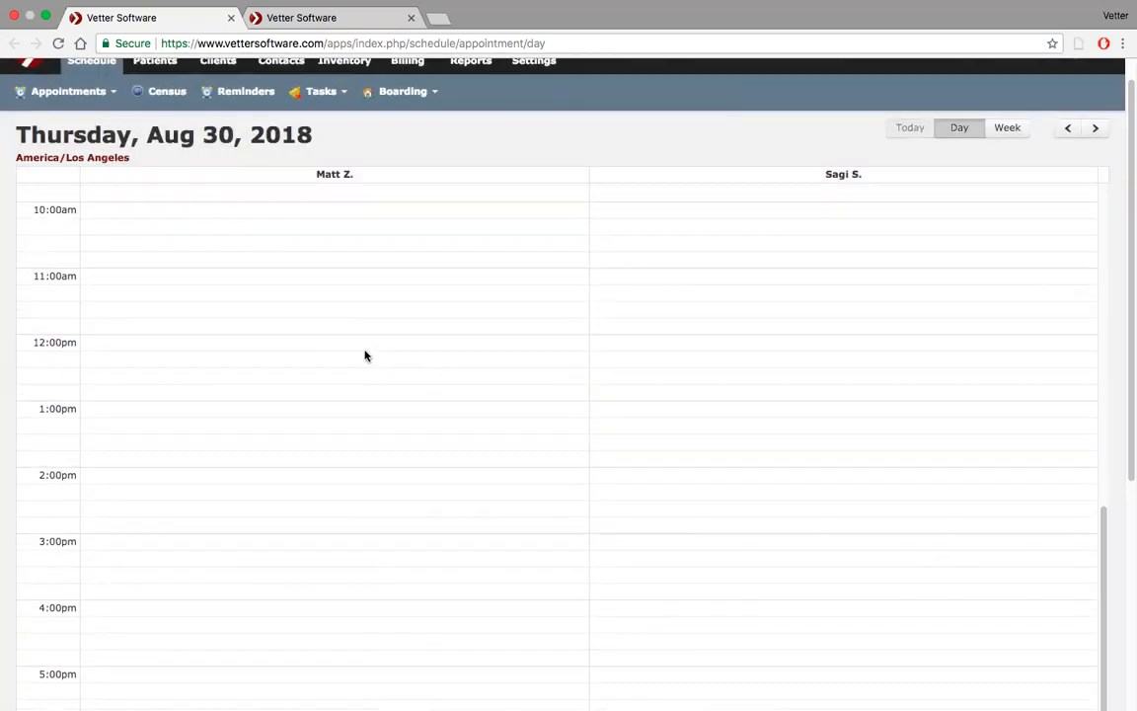
click(274, 273)
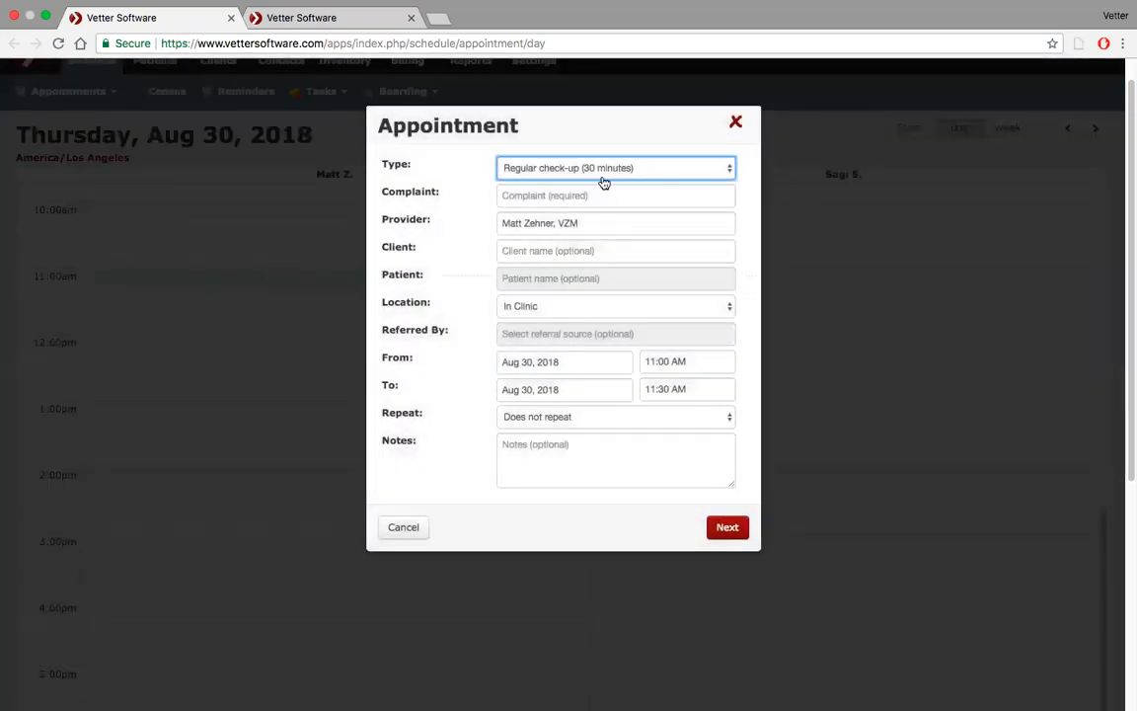
click(586, 194)
text(exam)
click(559, 250)
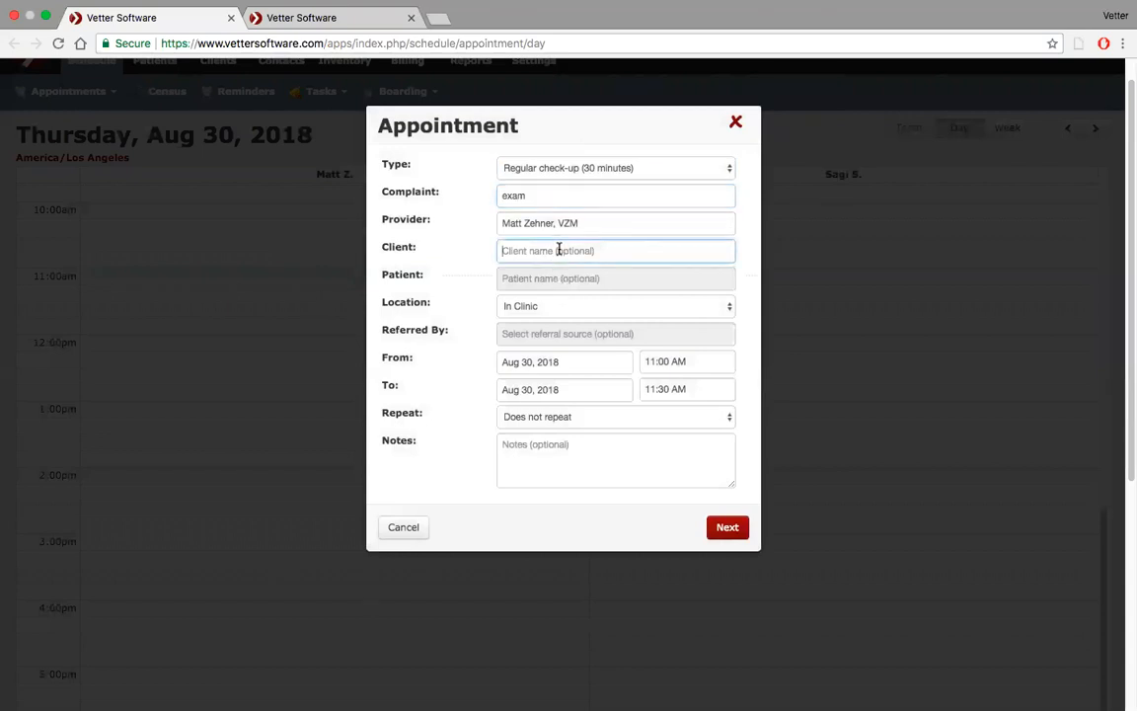
text(gar)
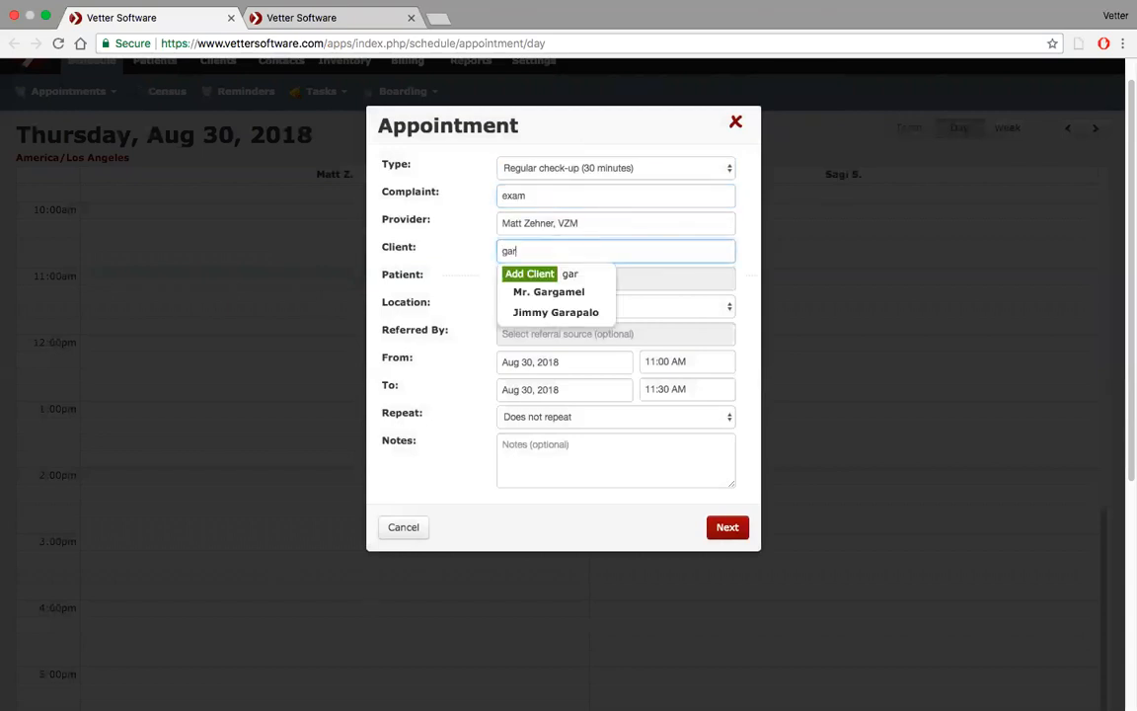
click(563, 292)
click(541, 281)
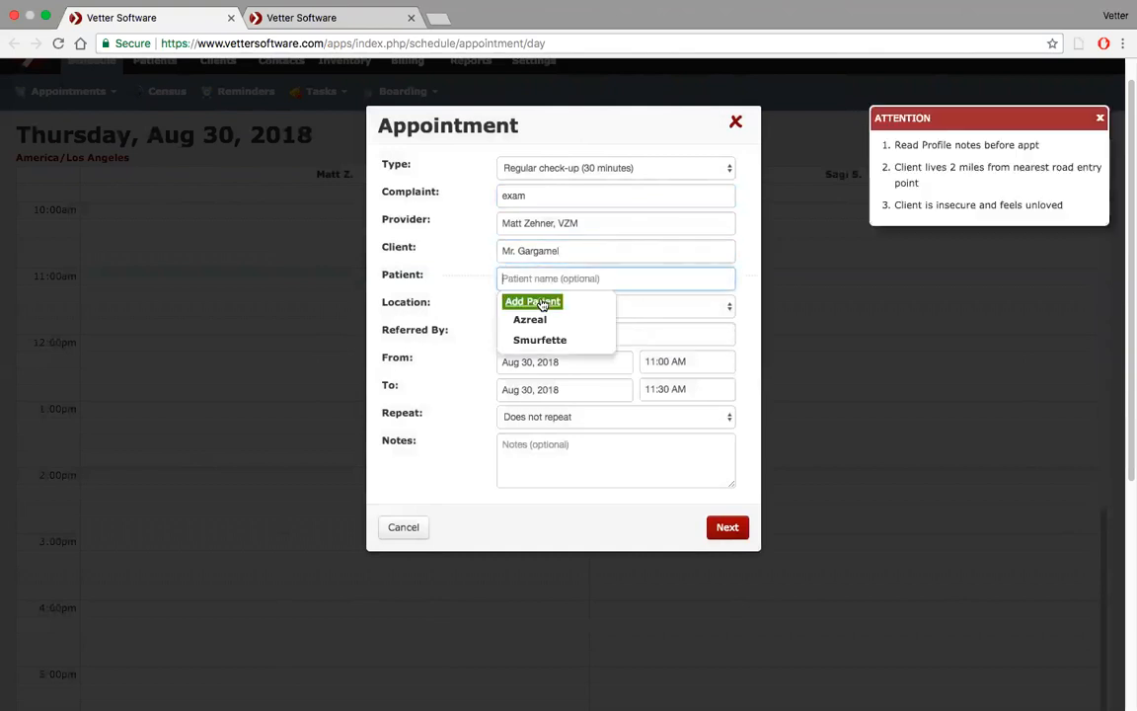
click(535, 321)
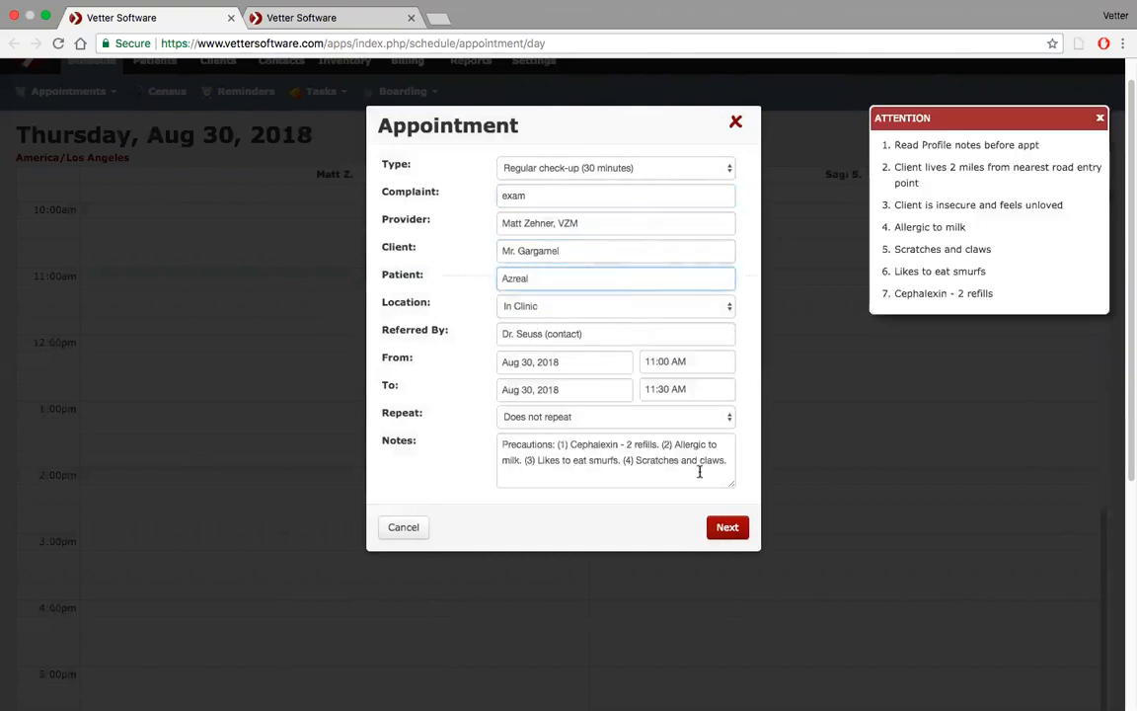
click(727, 527)
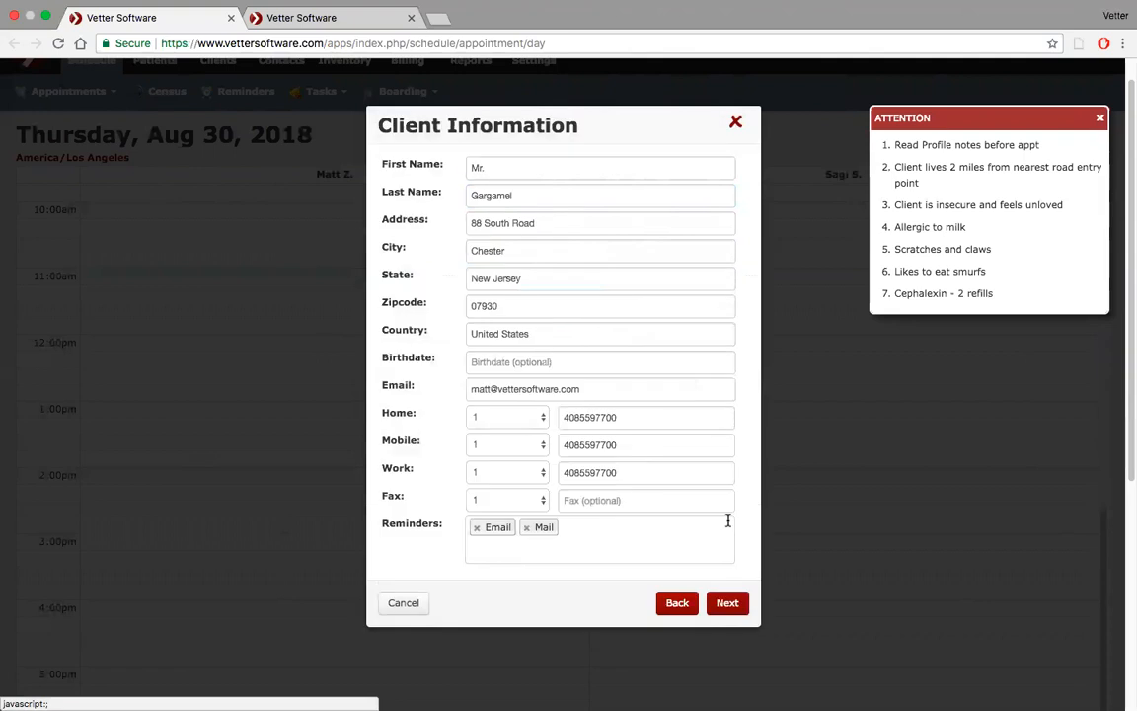
click(727, 605)
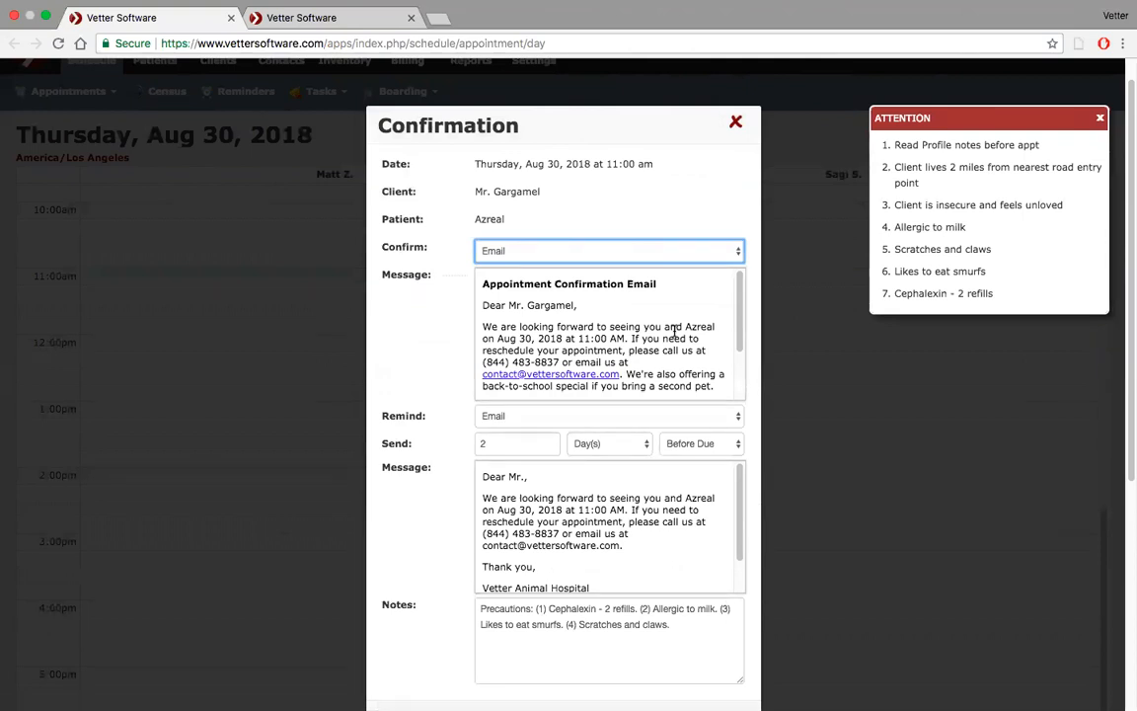
scroll(675, 331, down, 2)
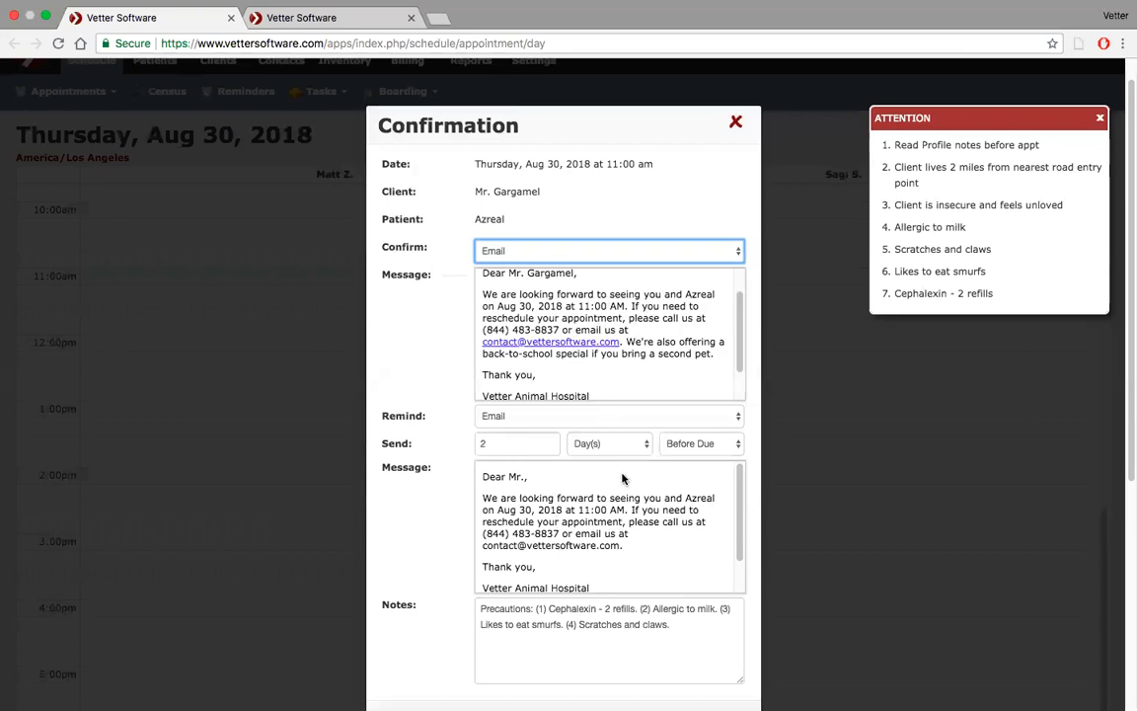
Set the Appointment Reminder email default's body to the Appt reminder email template
click(342, 16)
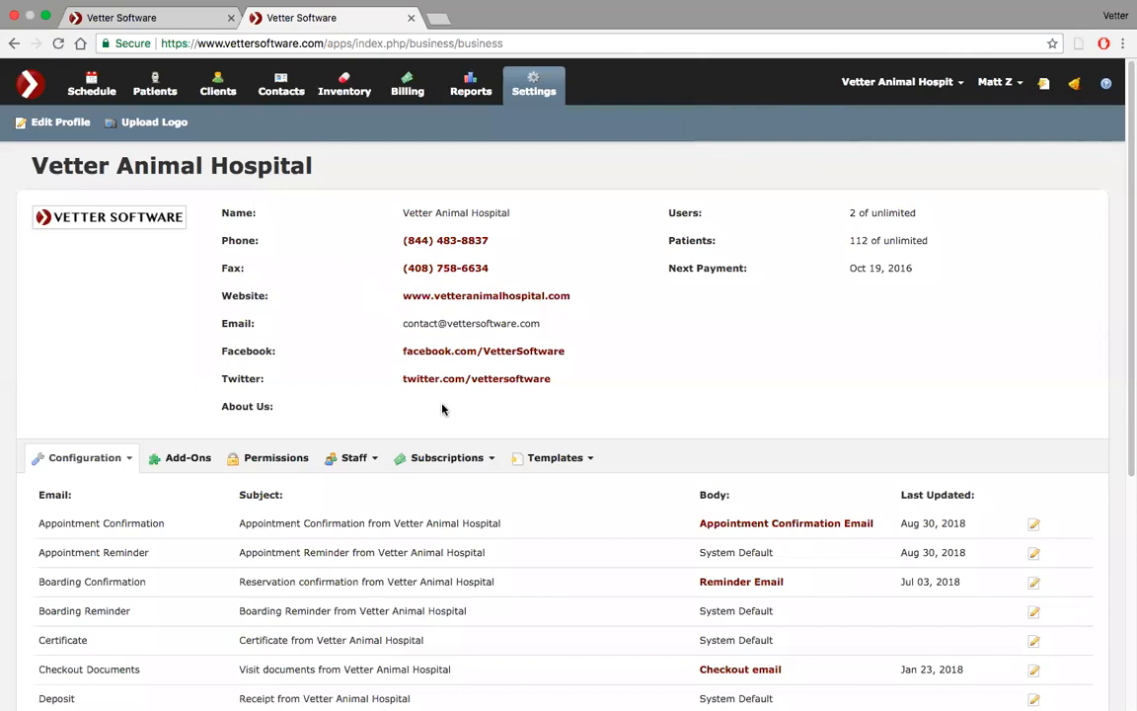
scroll(441, 407, down, 3)
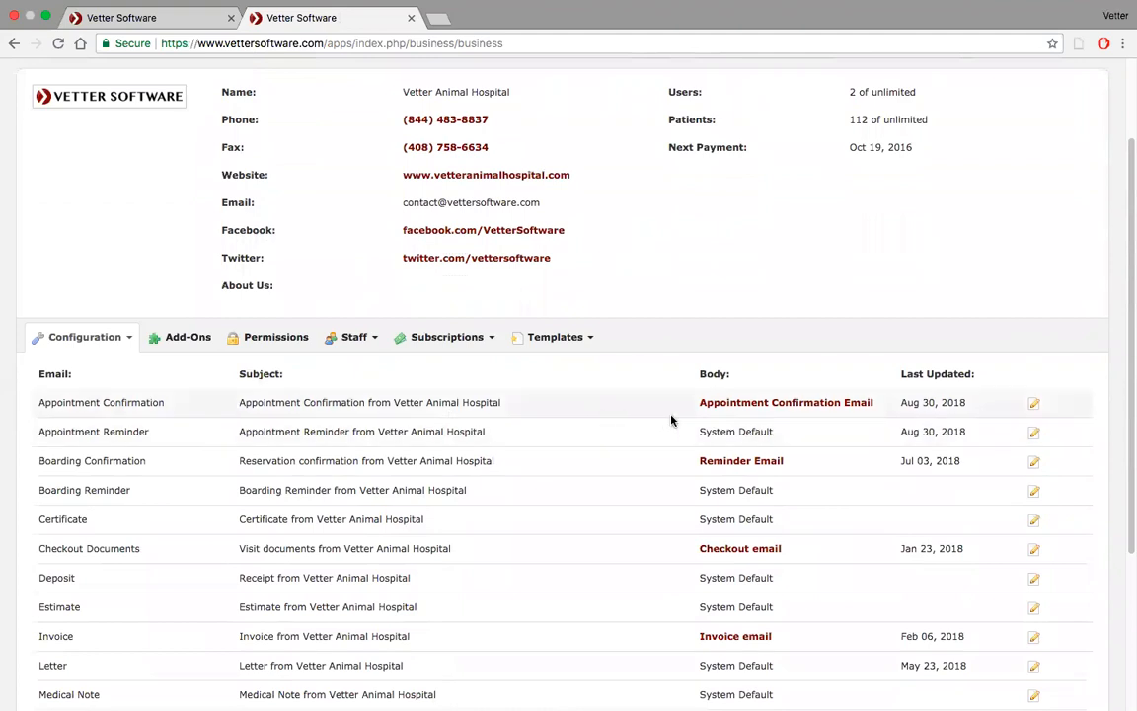
click(1035, 436)
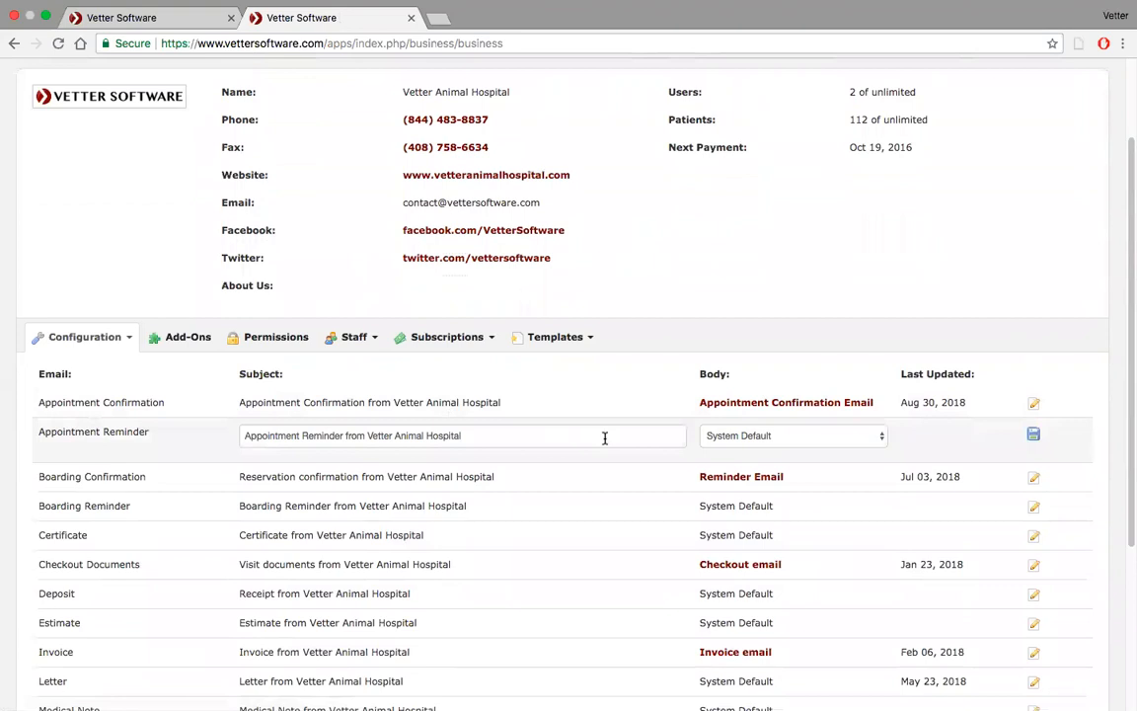
click(754, 435)
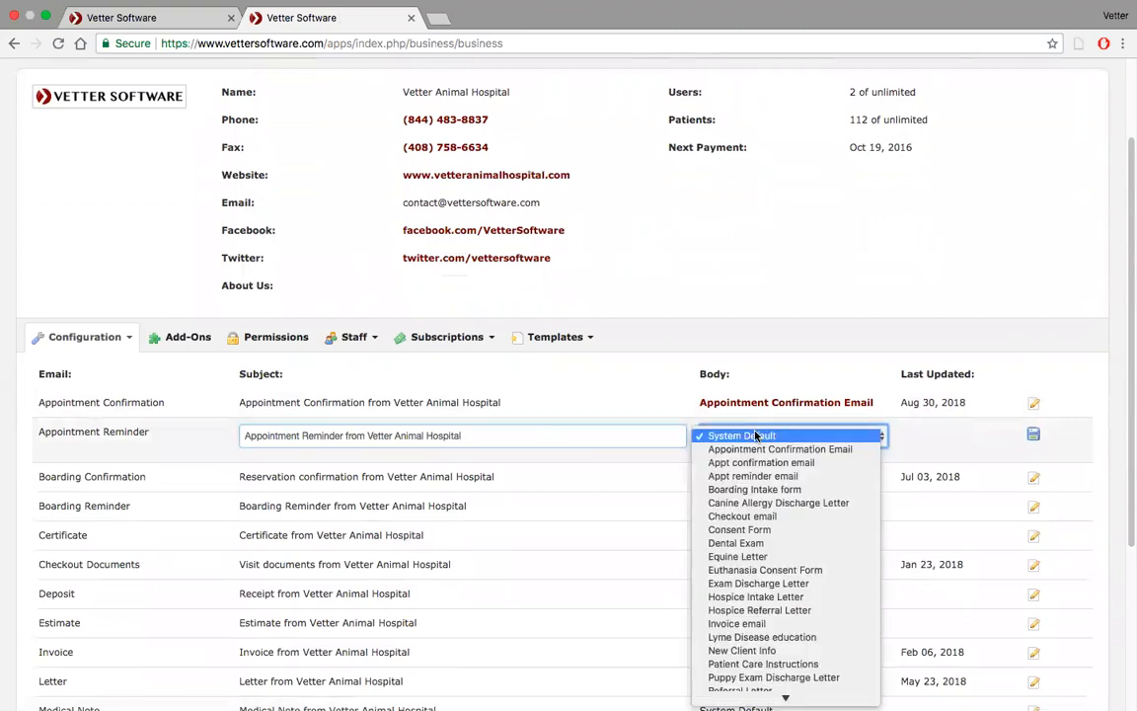
click(773, 477)
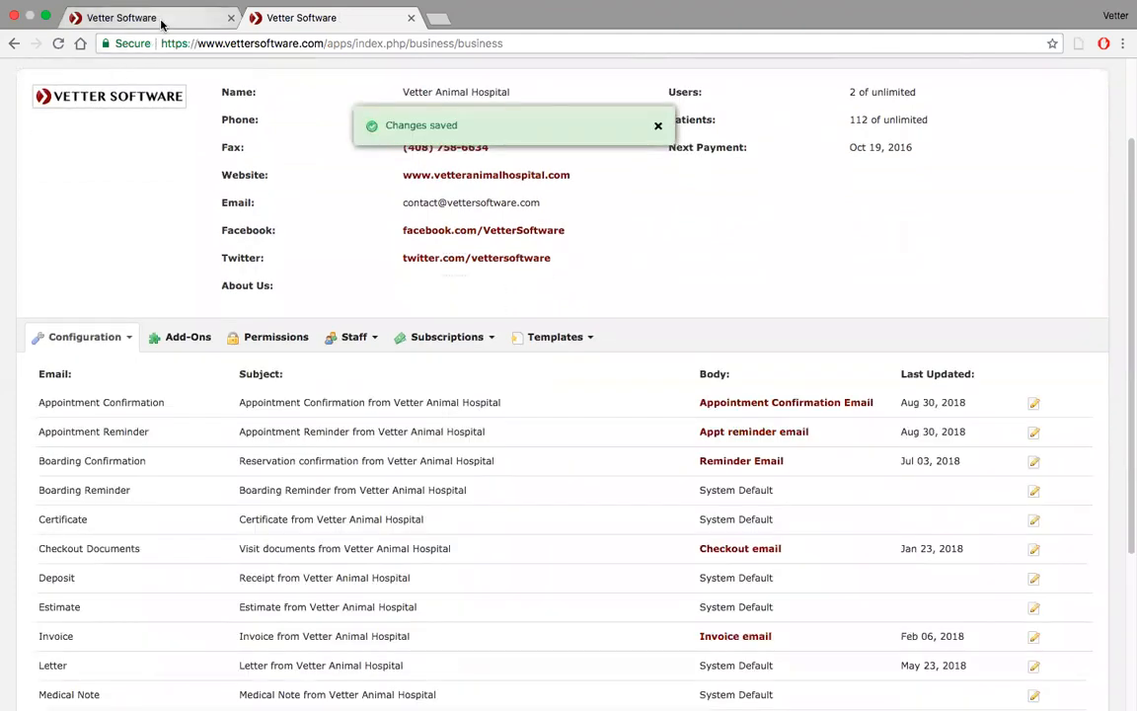
Return to the schedule tab and close the open Confirmation dialog
click(158, 20)
click(737, 123)
scroll(441, 361, down, 2)
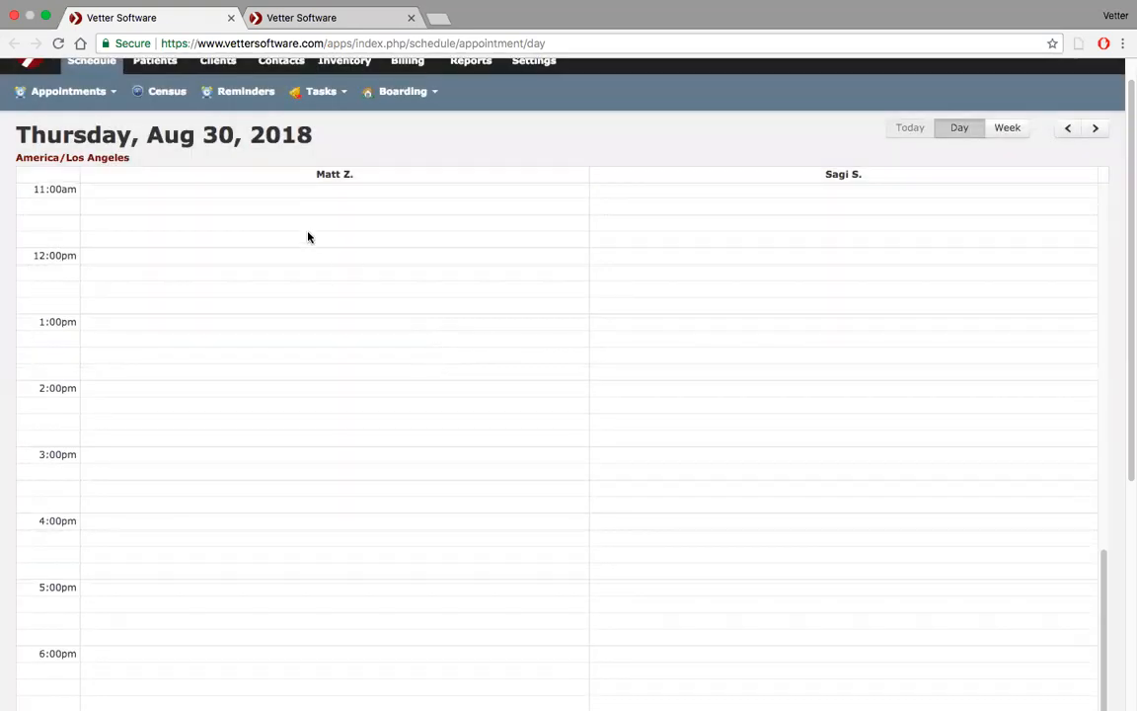
Book a new 11:00 AM appointment with complaint 'exqam' for the same client and patient Azreal, advancing to confirmation
click(280, 195)
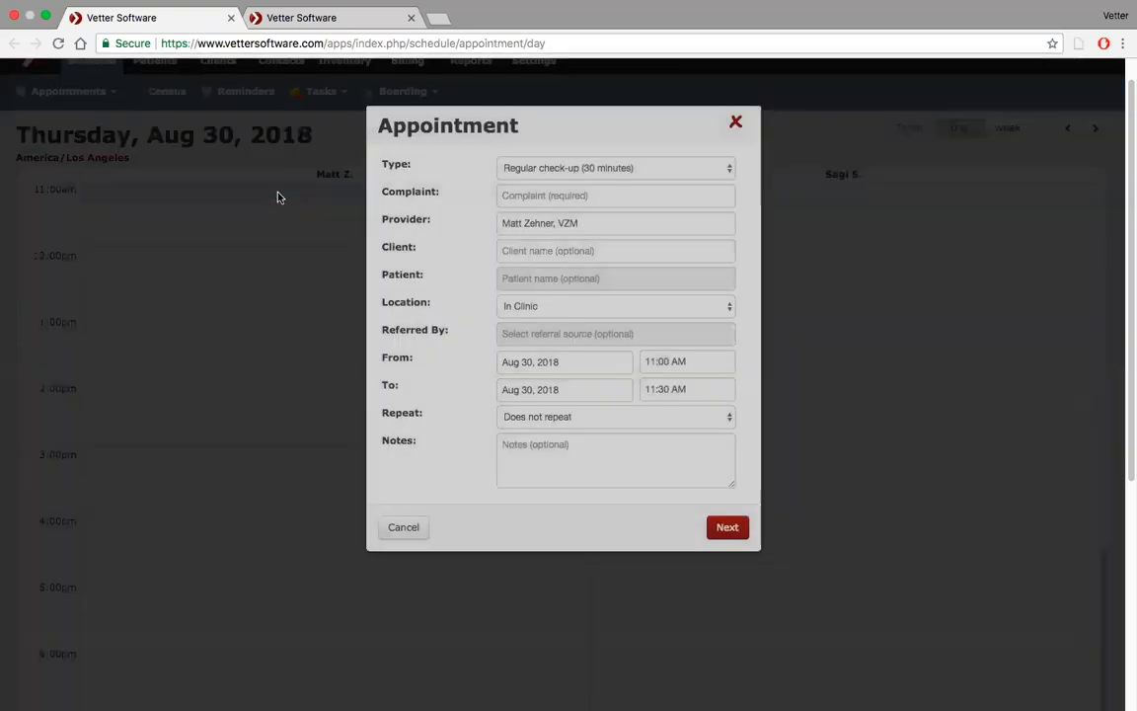
click(607, 198)
text(ex)
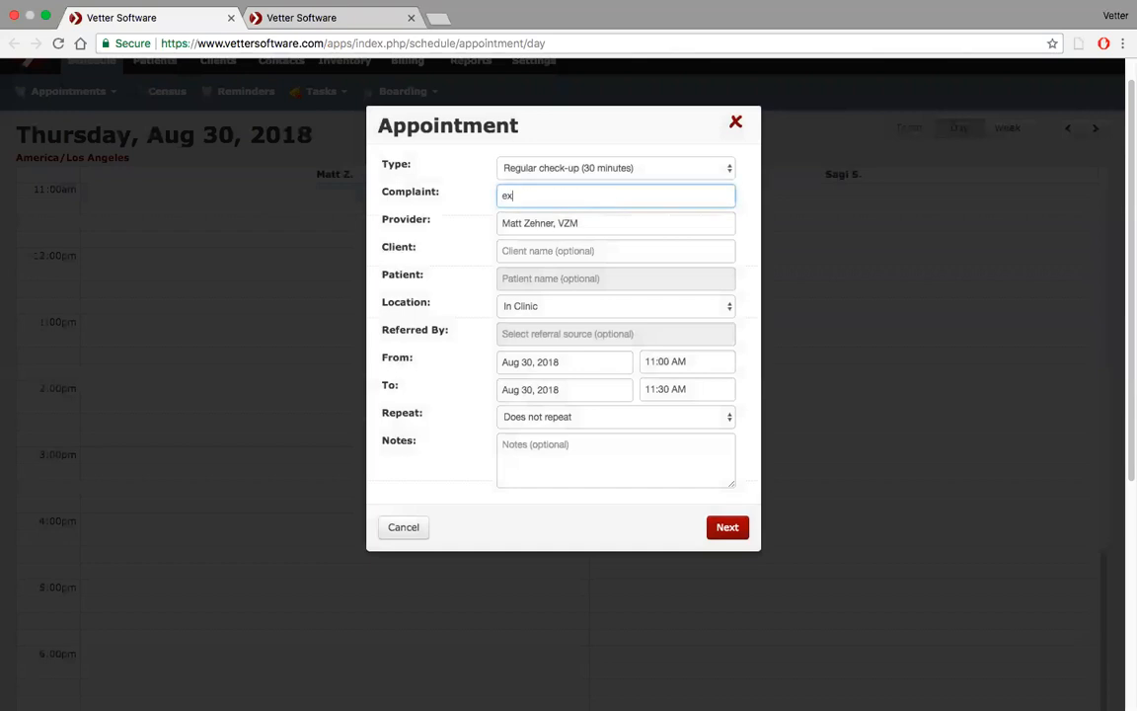
text(qam)
click(630, 250)
text(gar)
click(552, 292)
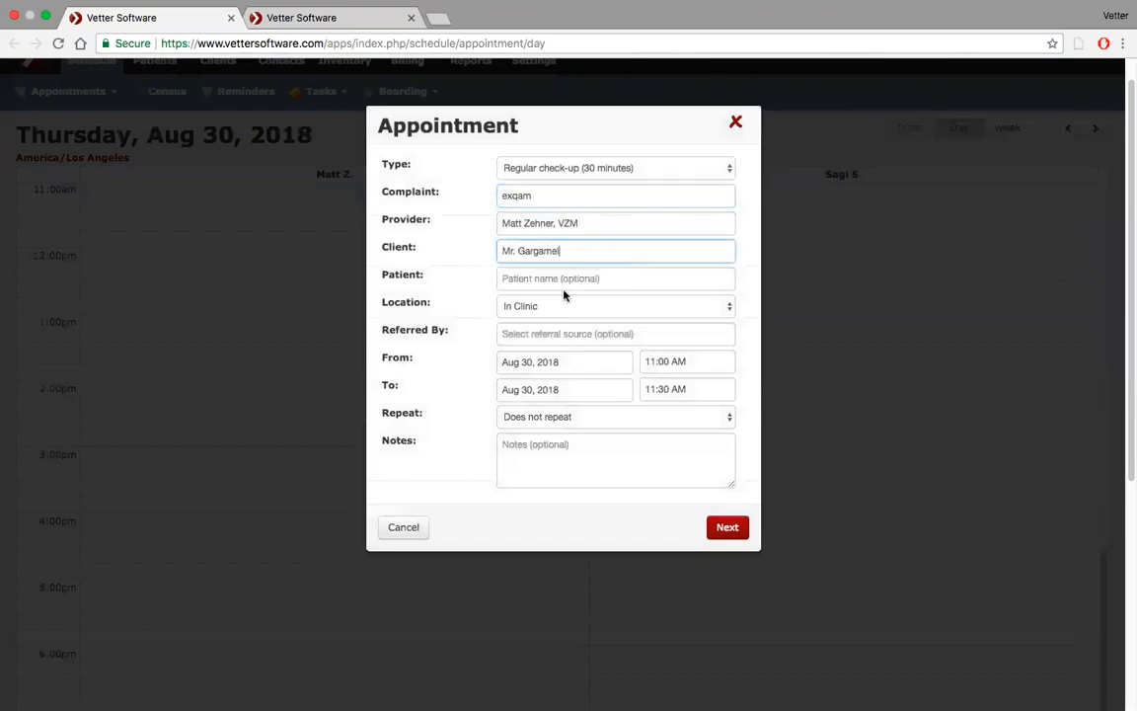
click(538, 281)
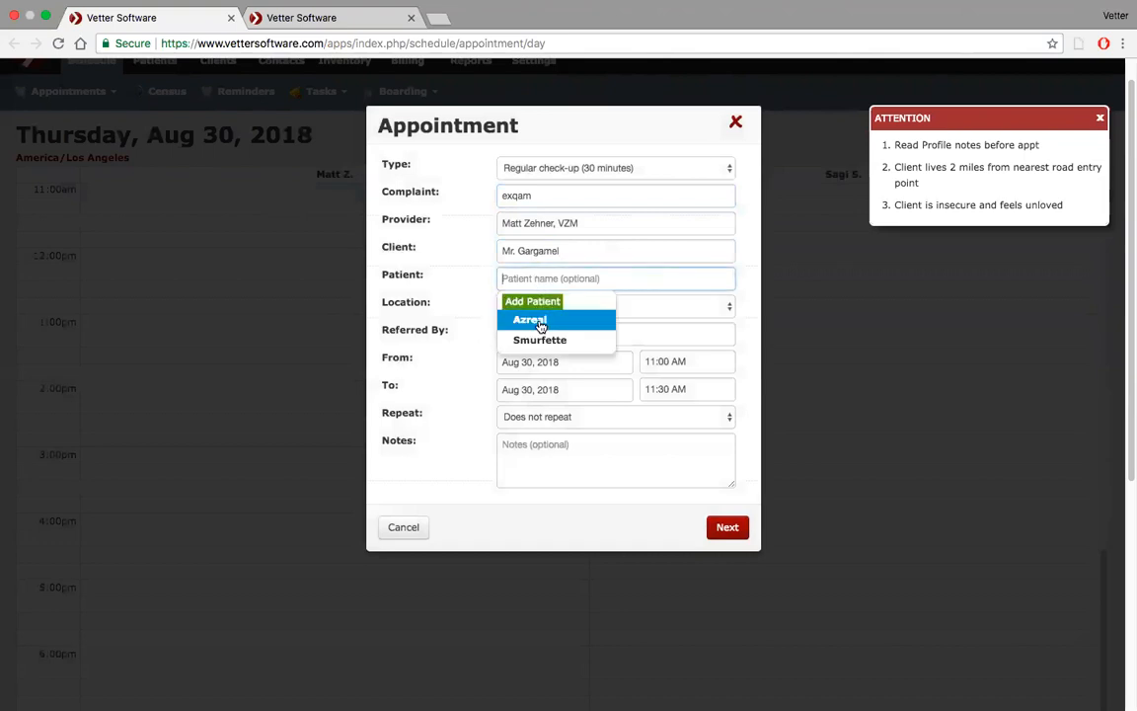
click(523, 316)
click(717, 523)
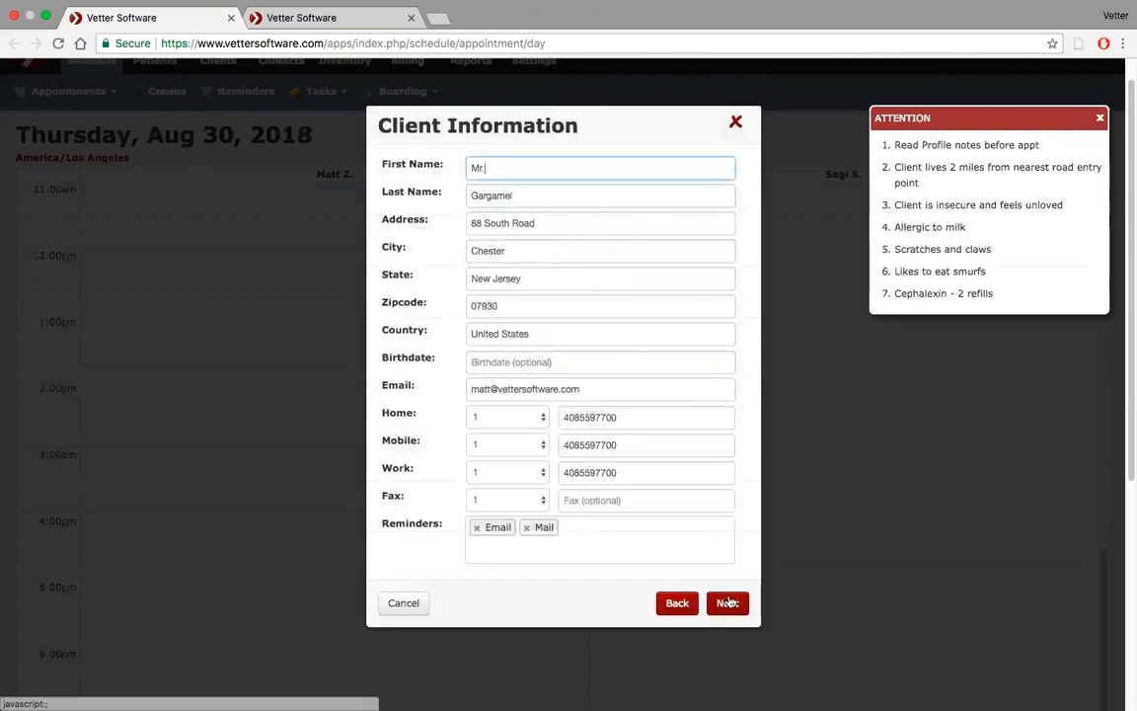
click(731, 533)
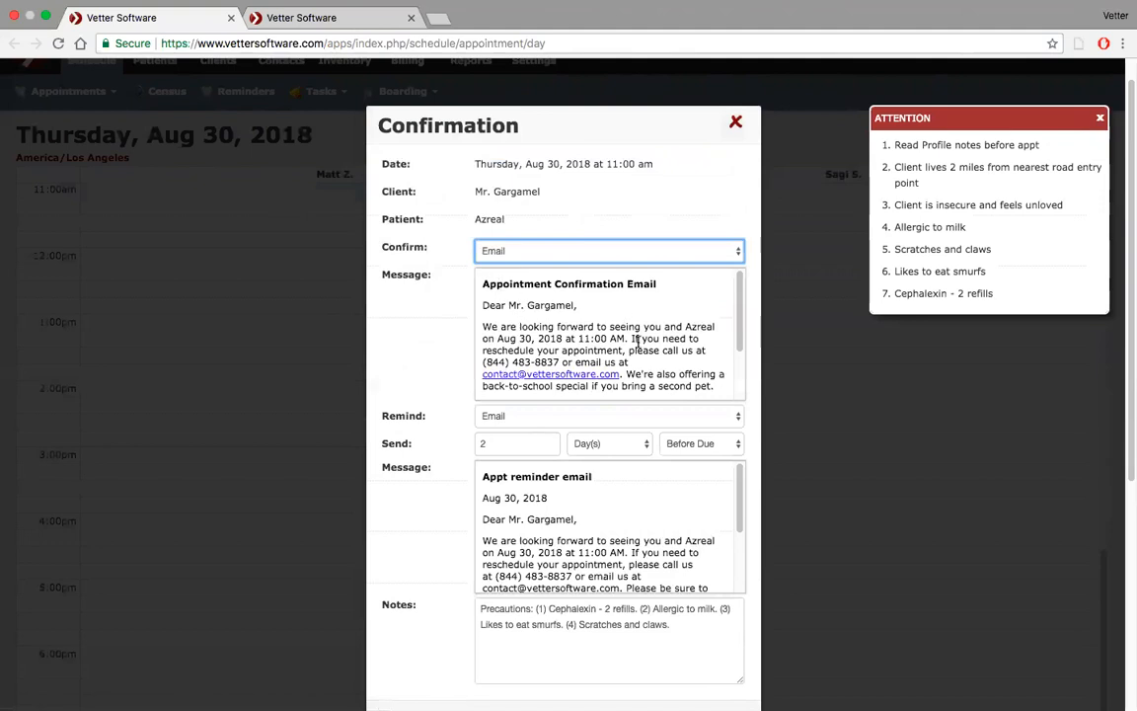
Review the confirmation and reminder message previews in the Confirmation dialog
scroll(635, 344, down, 2)
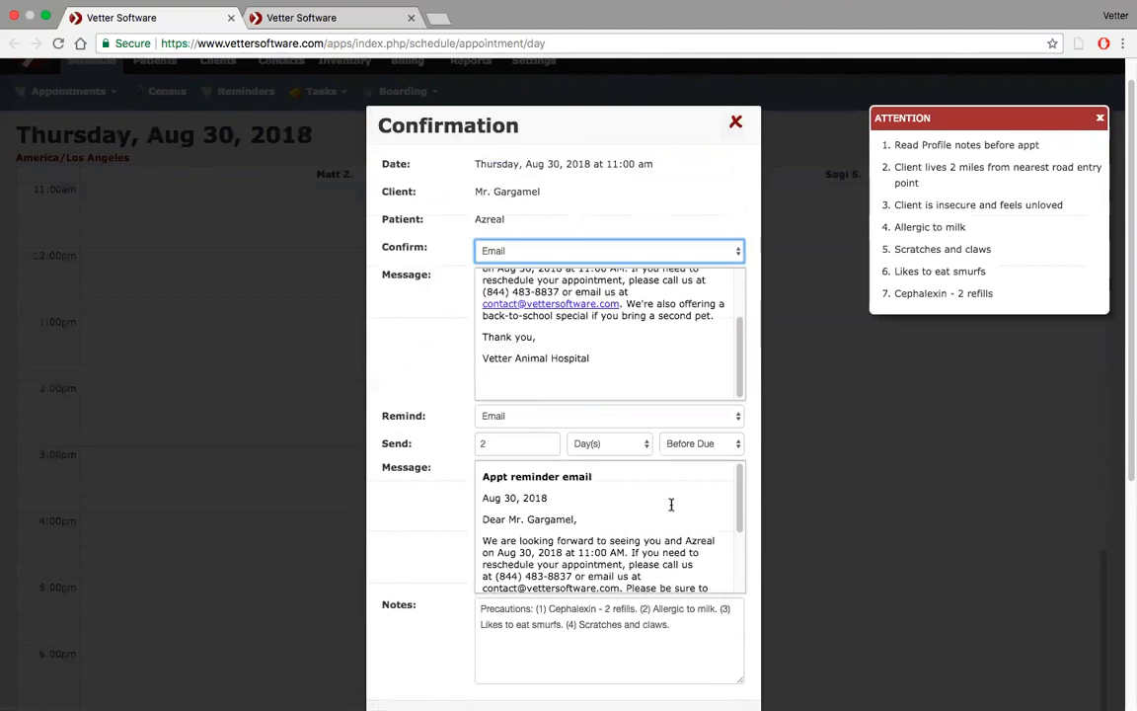
scroll(671, 505, down, 2)
scroll(661, 508, up, 1)
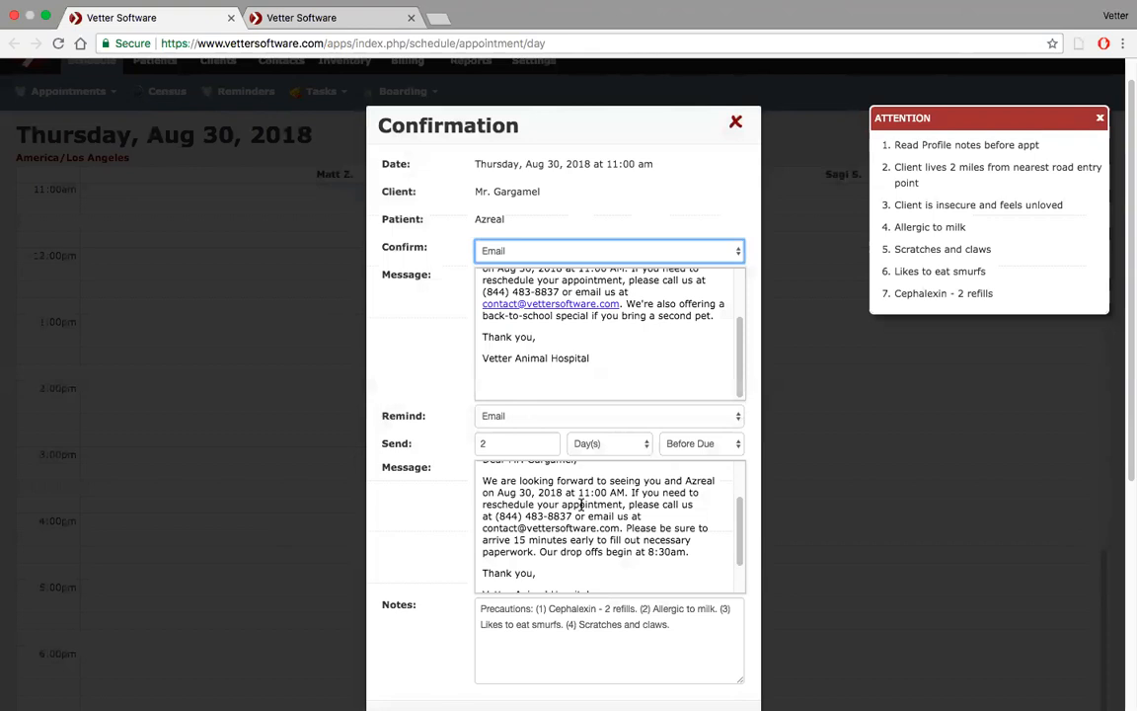
click(48, 16)
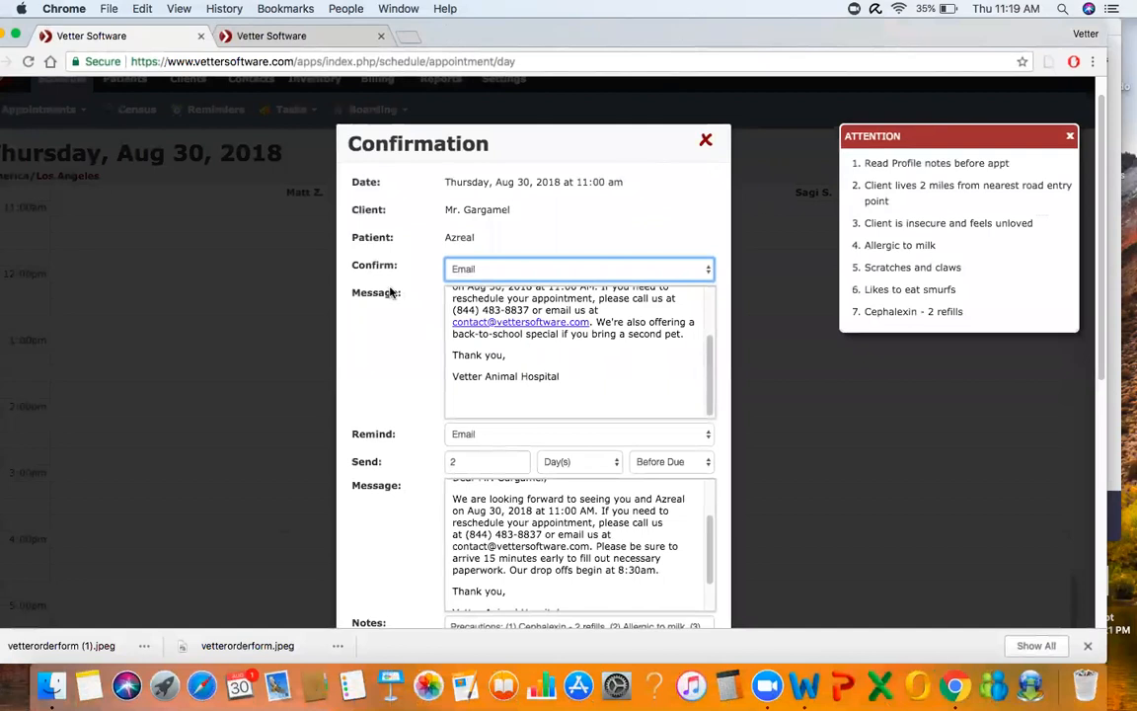
click(303, 219)
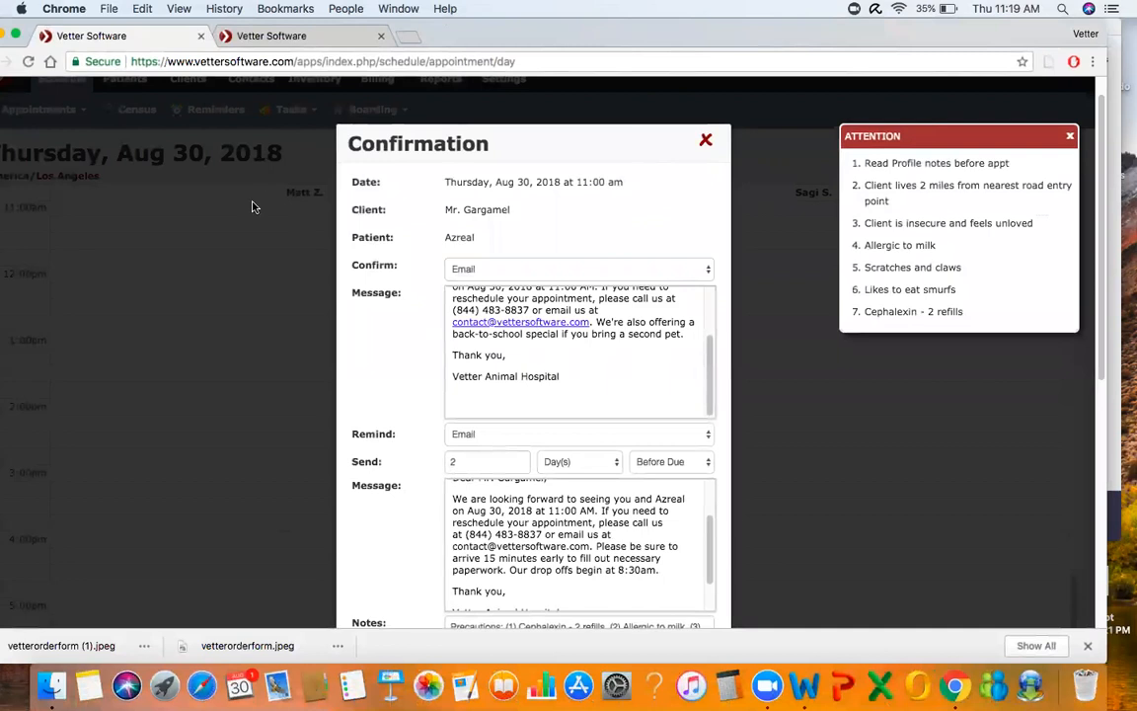
click(44, 35)
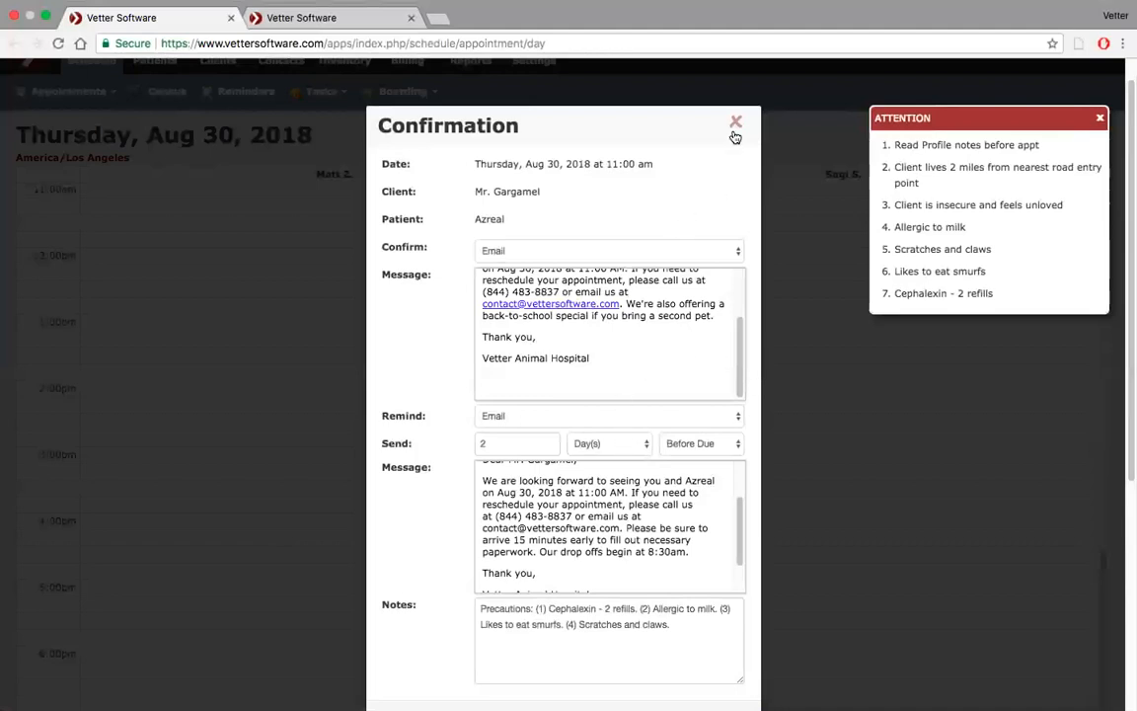
Open the Appointment Confirmation Email letter template and expand its Letter Information merge fields
click(366, 22)
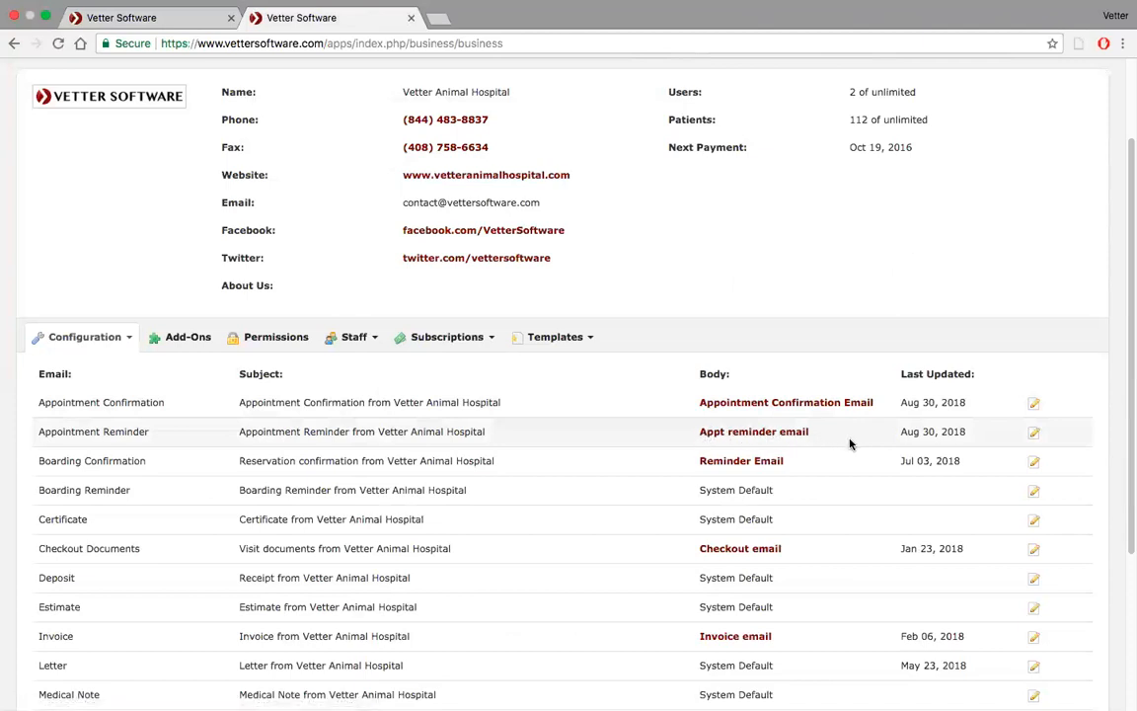
click(153, 19)
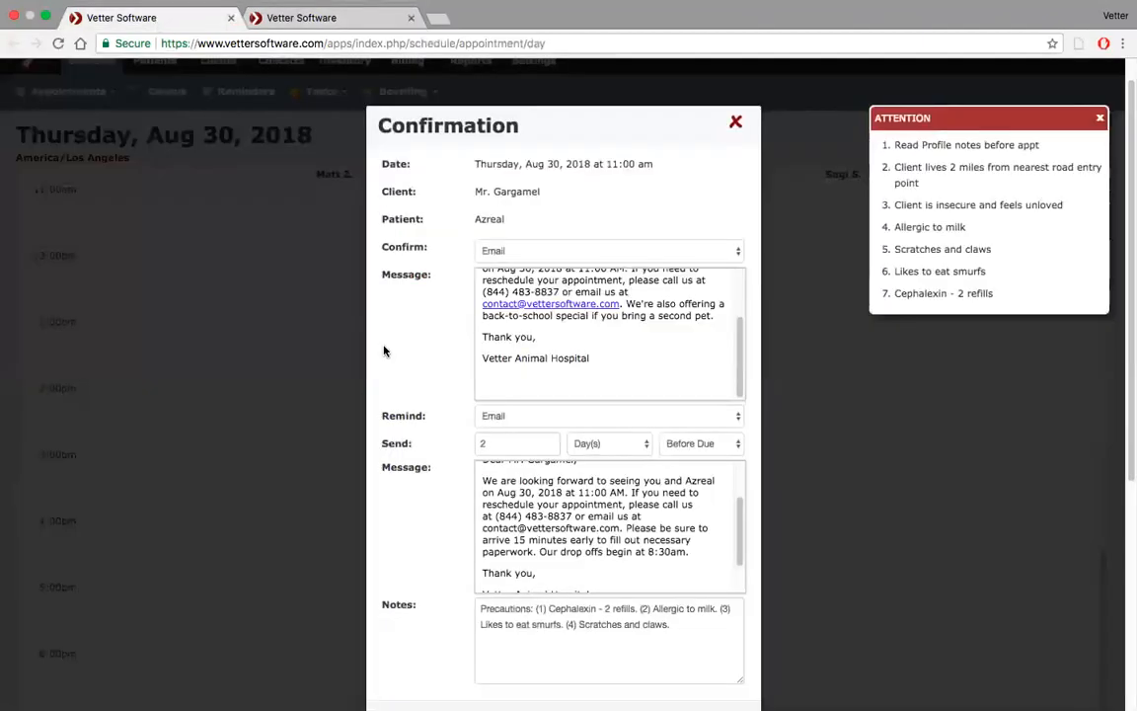
scroll(488, 480, up, 5)
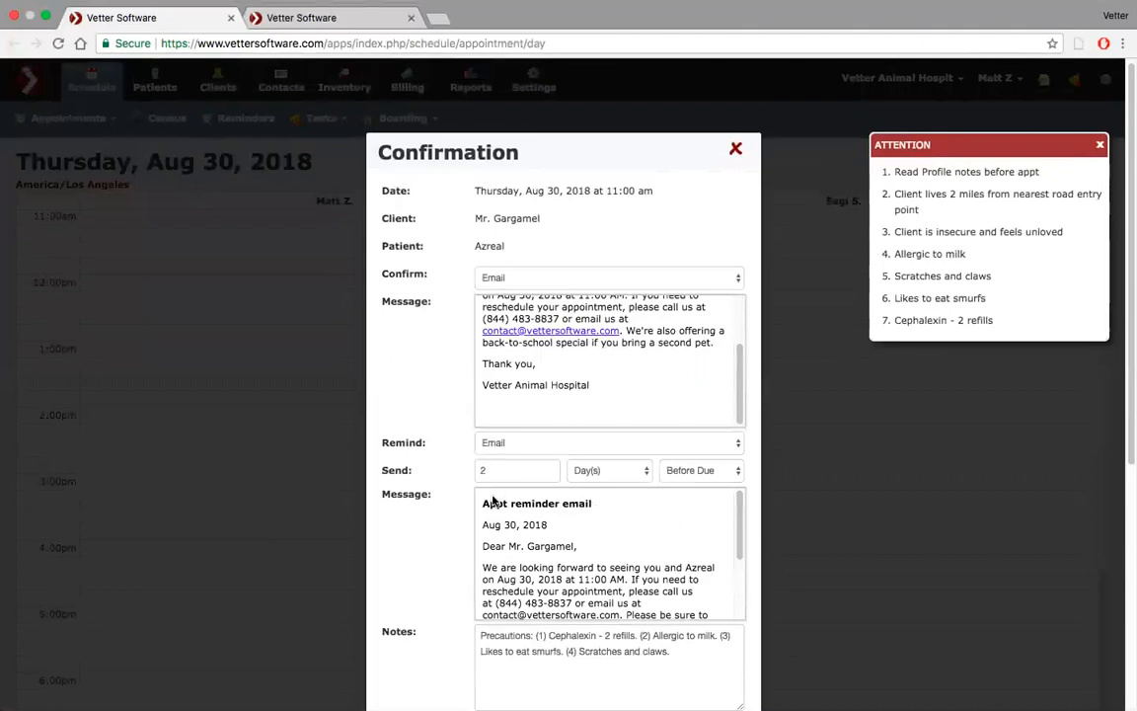
click(340, 19)
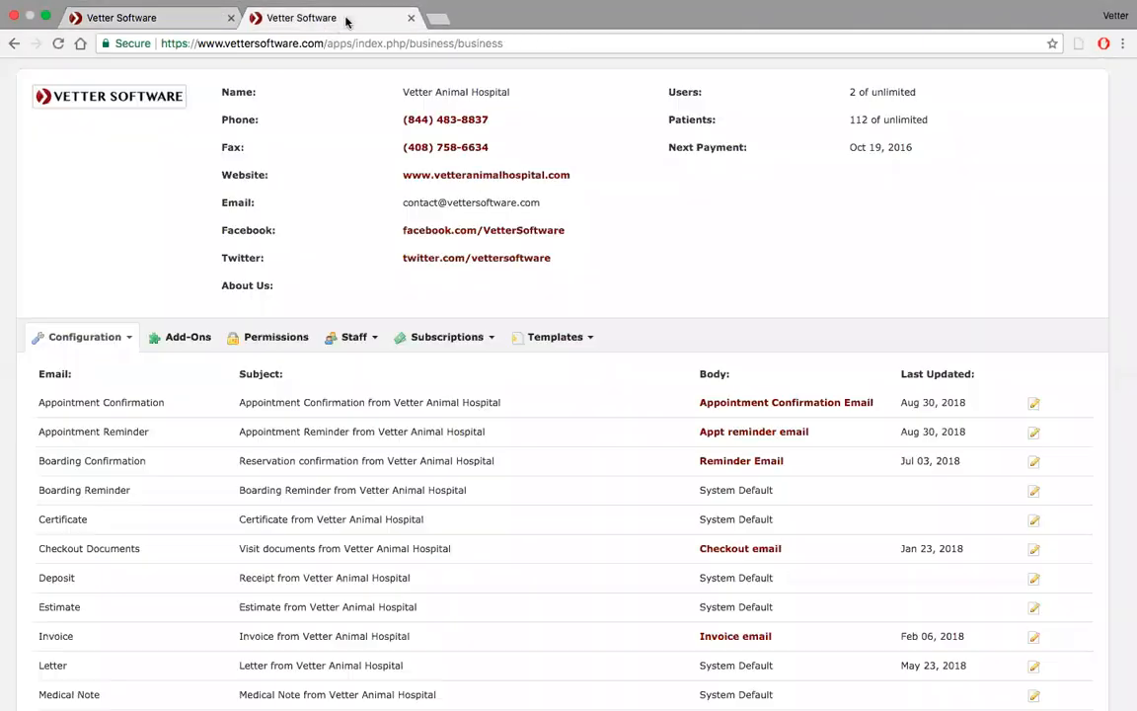
click(584, 338)
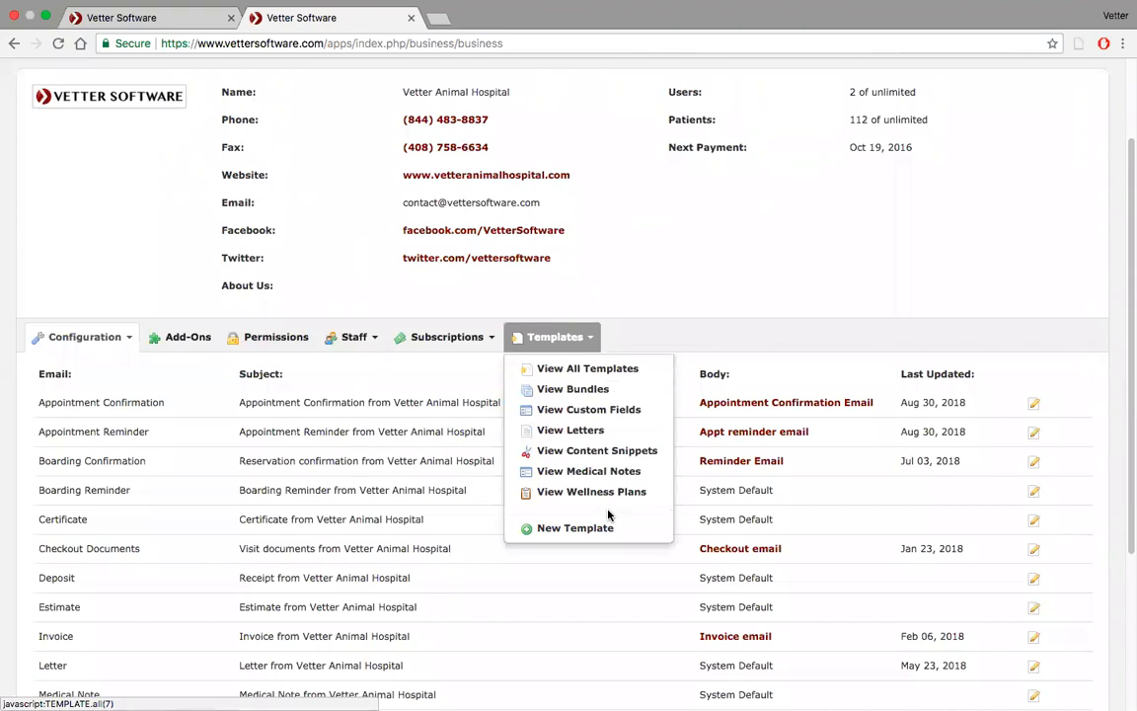
click(592, 430)
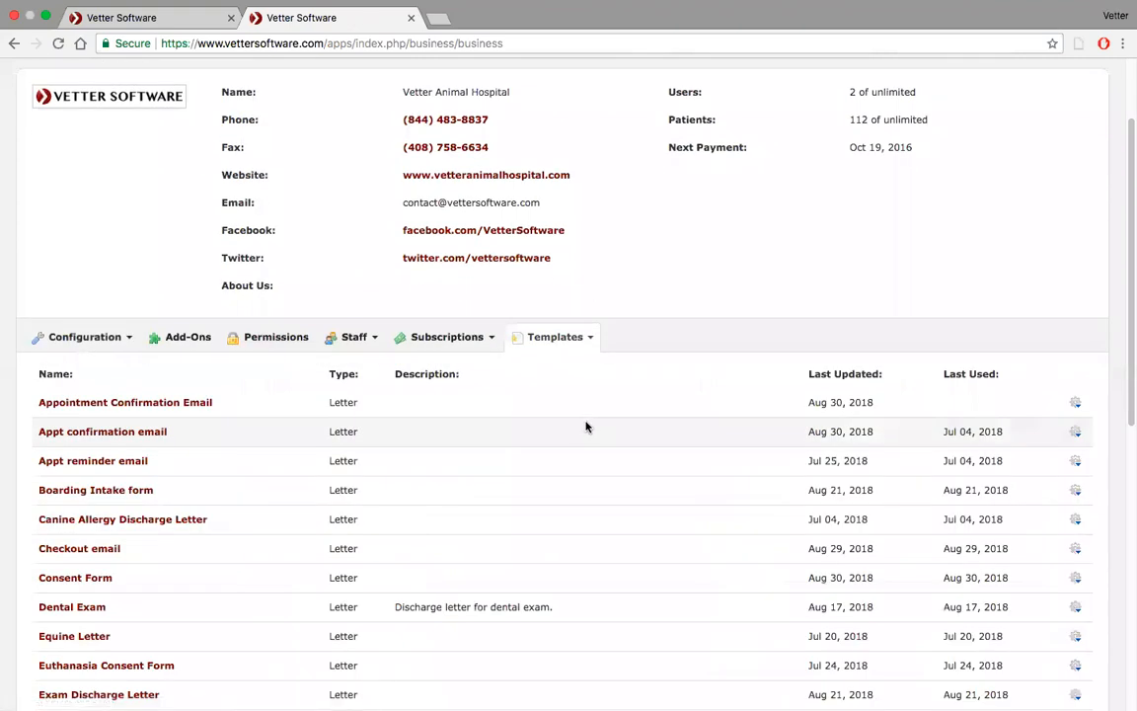
click(160, 405)
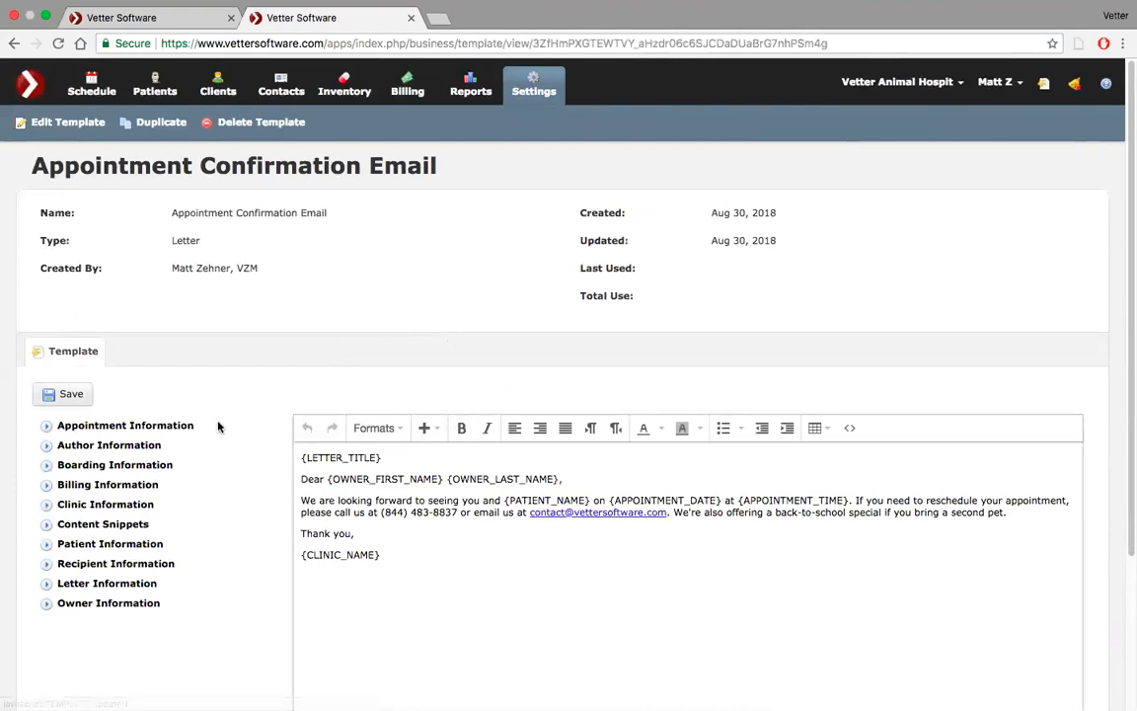
scroll(205, 428, down, 2)
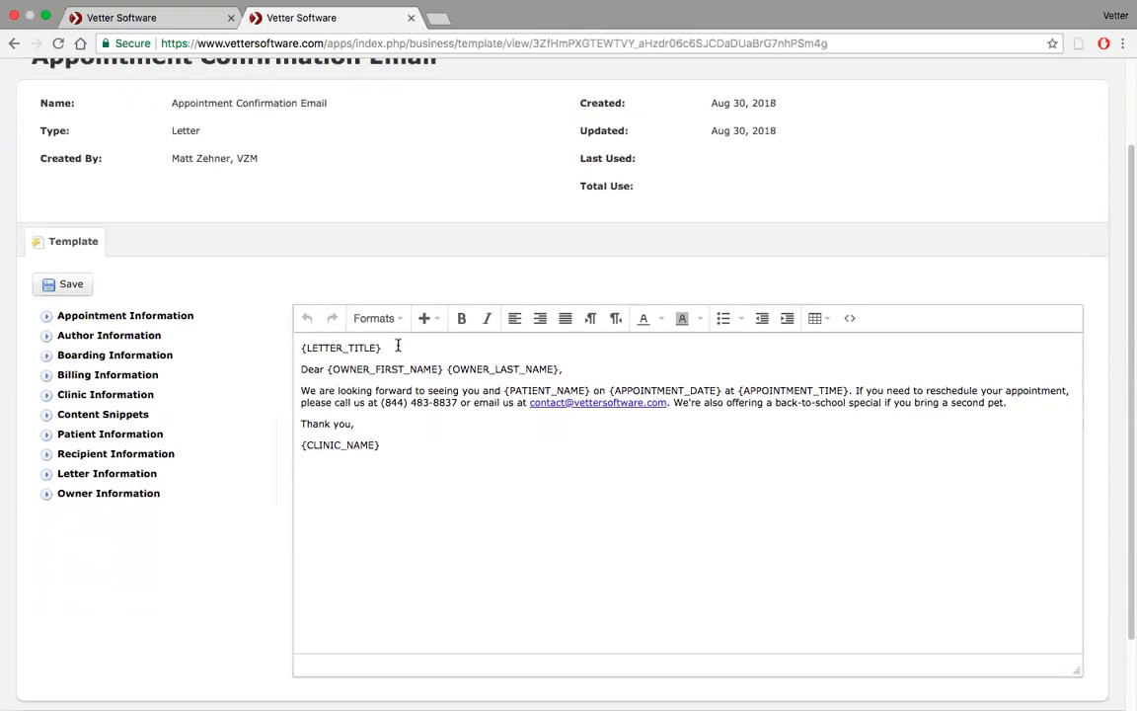
click(48, 474)
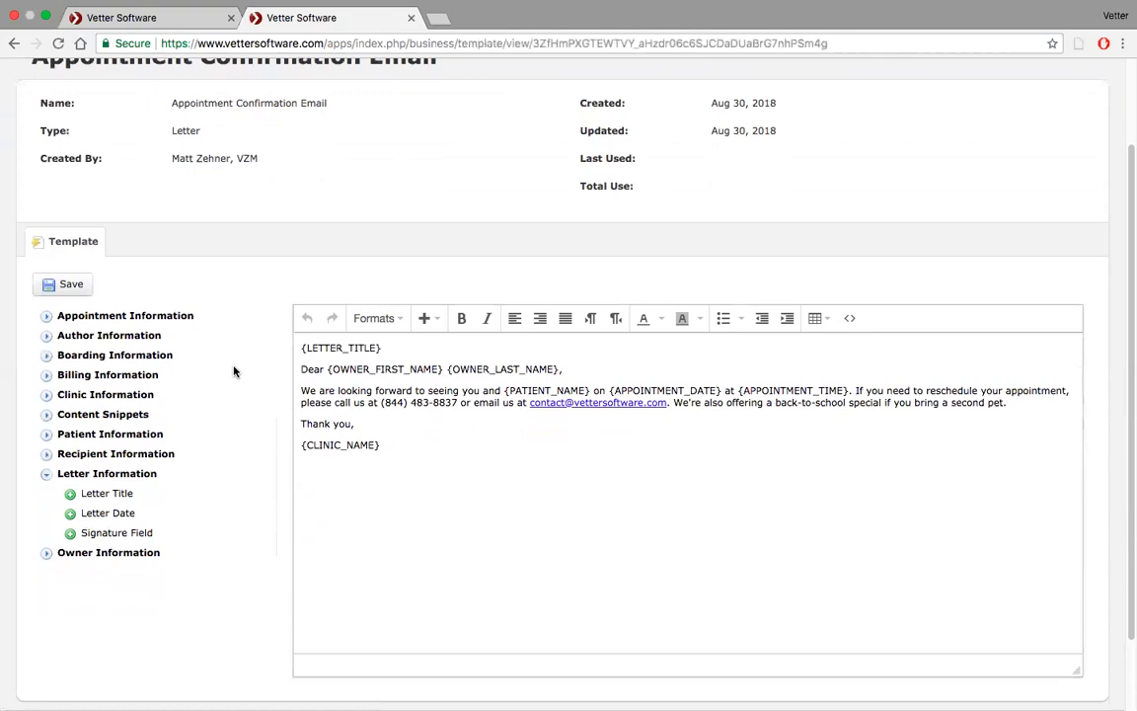
Open the clinic's email defaults and start editing the Appointment Confirmation email body
scroll(233, 370, up, 1)
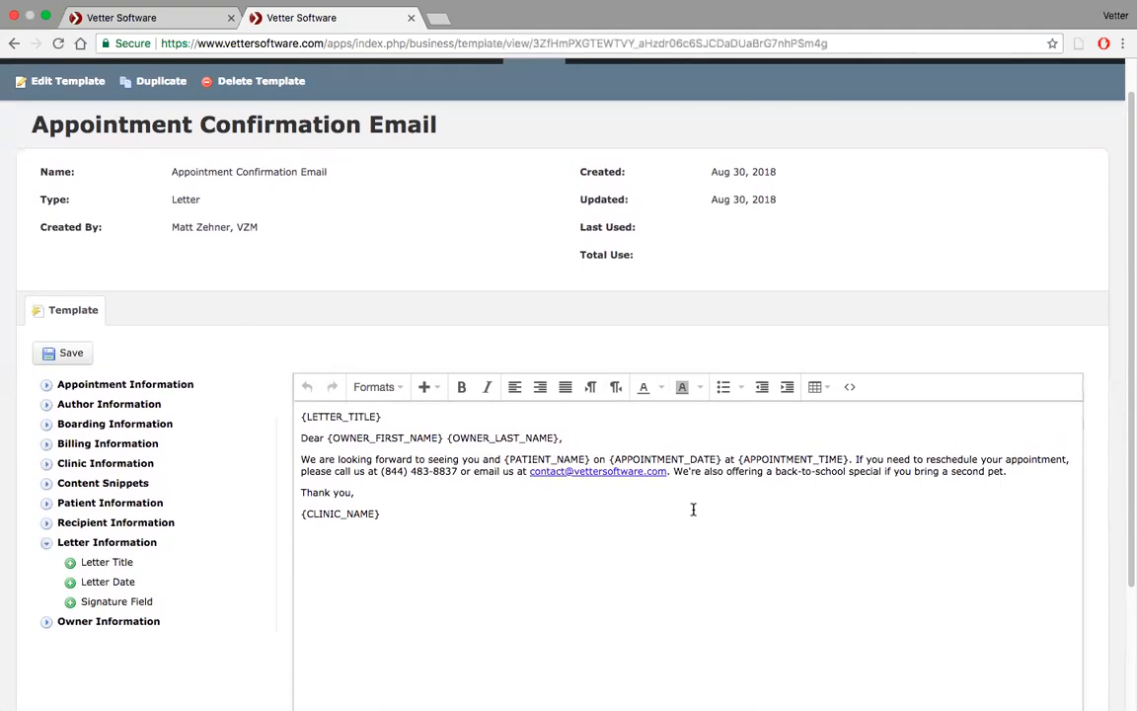
scroll(363, 226, up, 1)
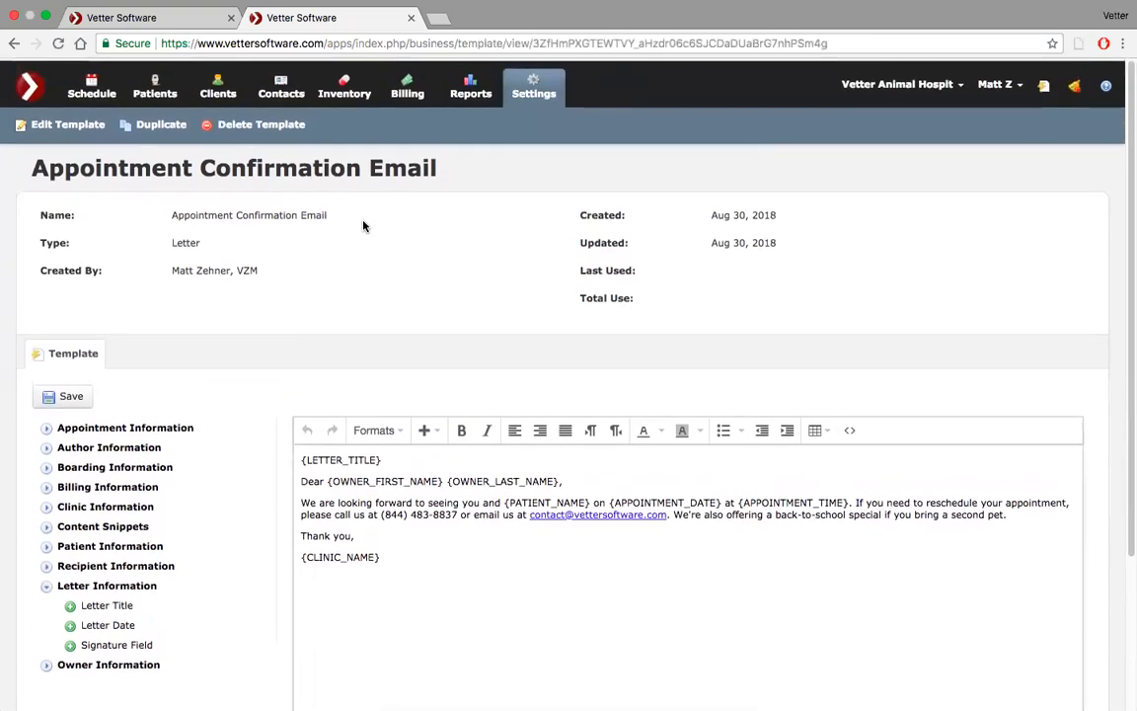
click(539, 87)
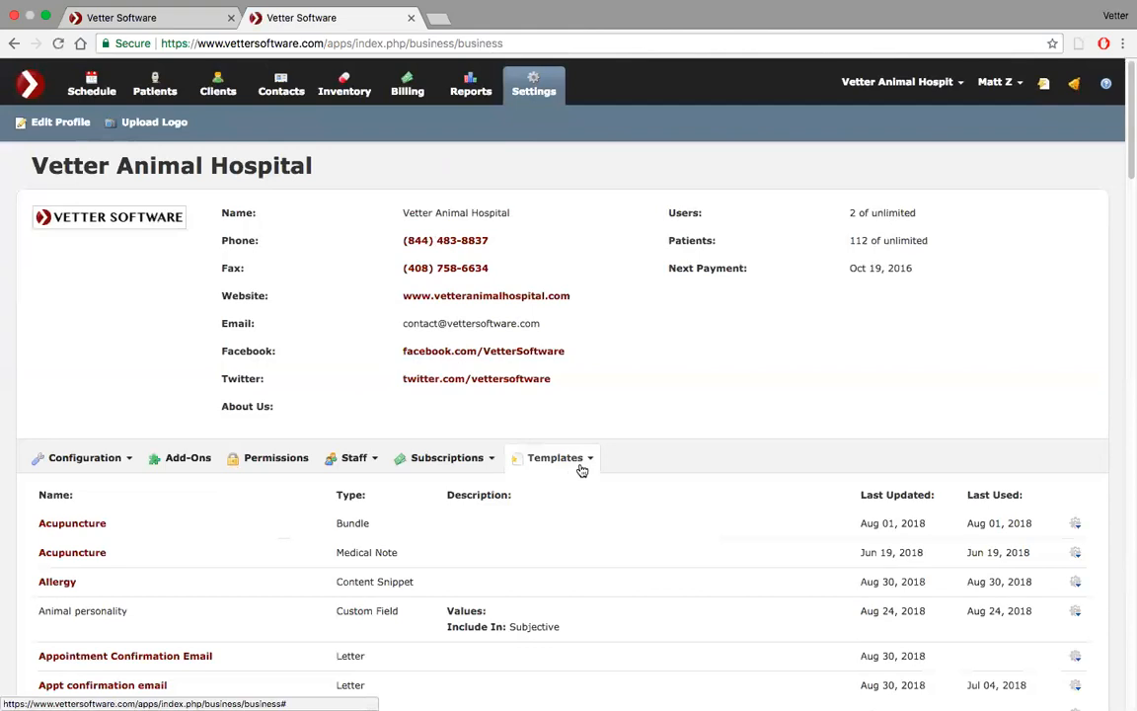
click(115, 466)
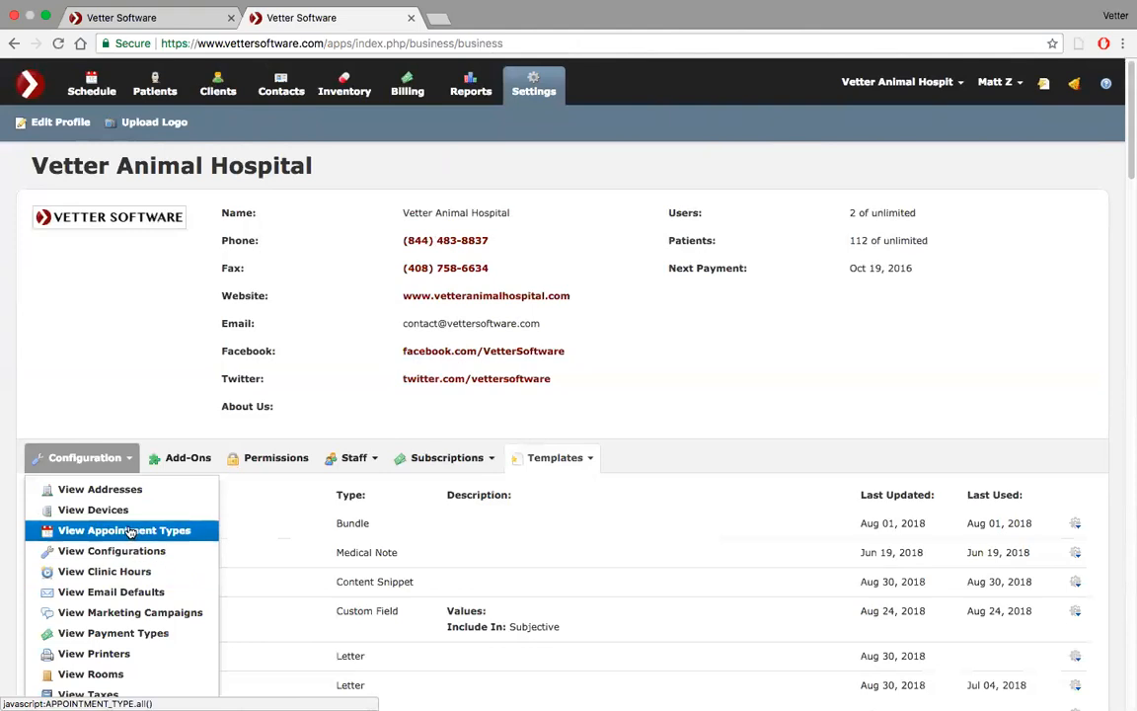
click(119, 591)
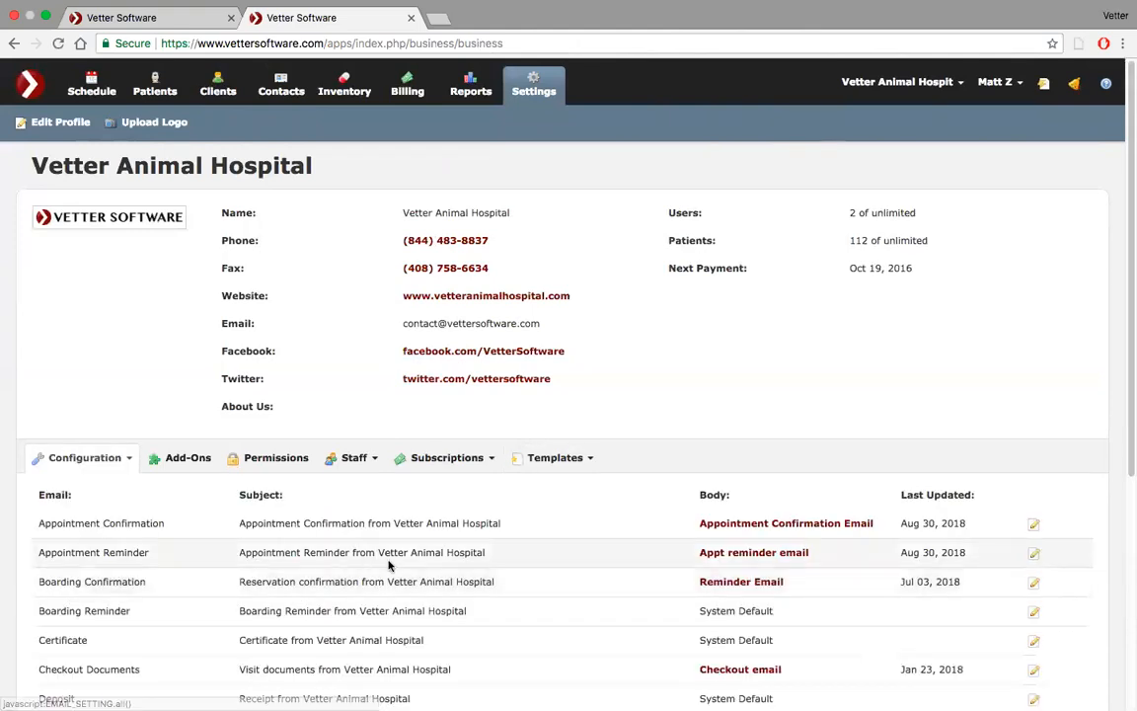
scroll(436, 470, down, 5)
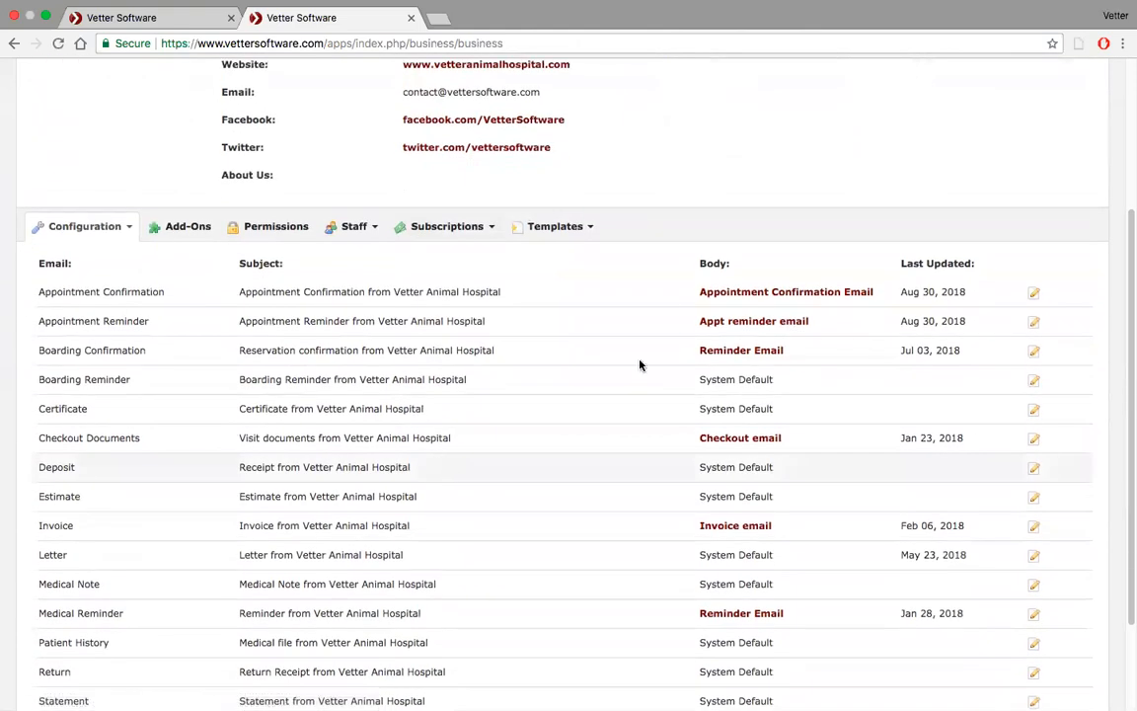
click(1034, 297)
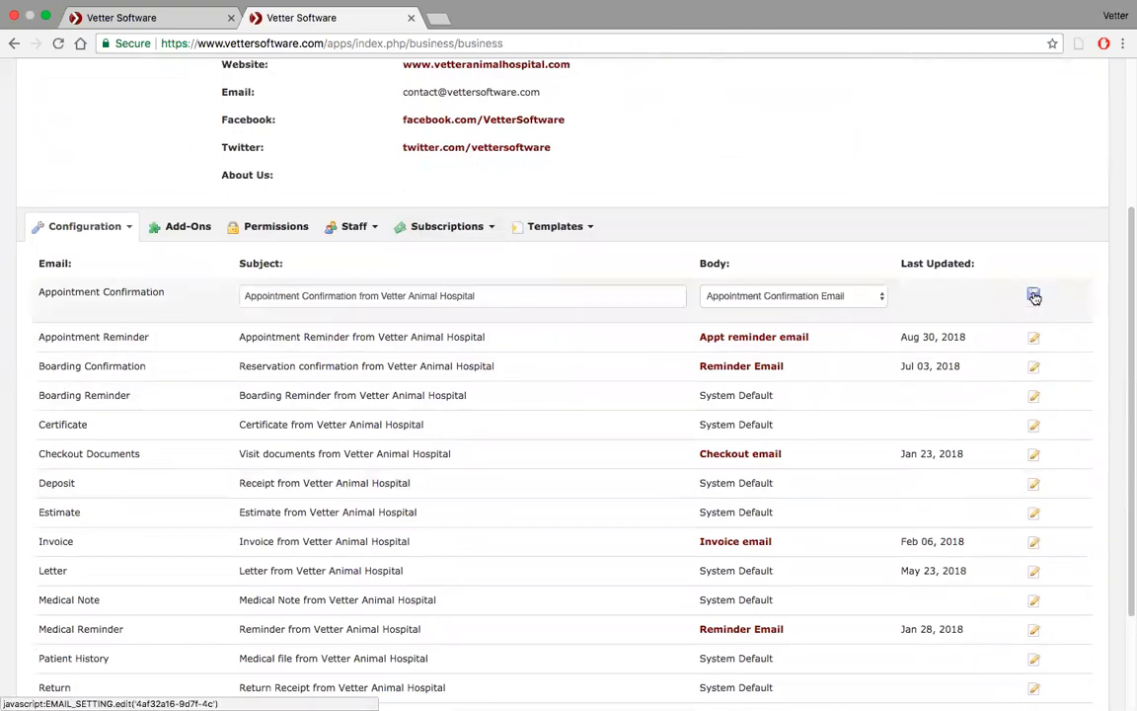
click(855, 298)
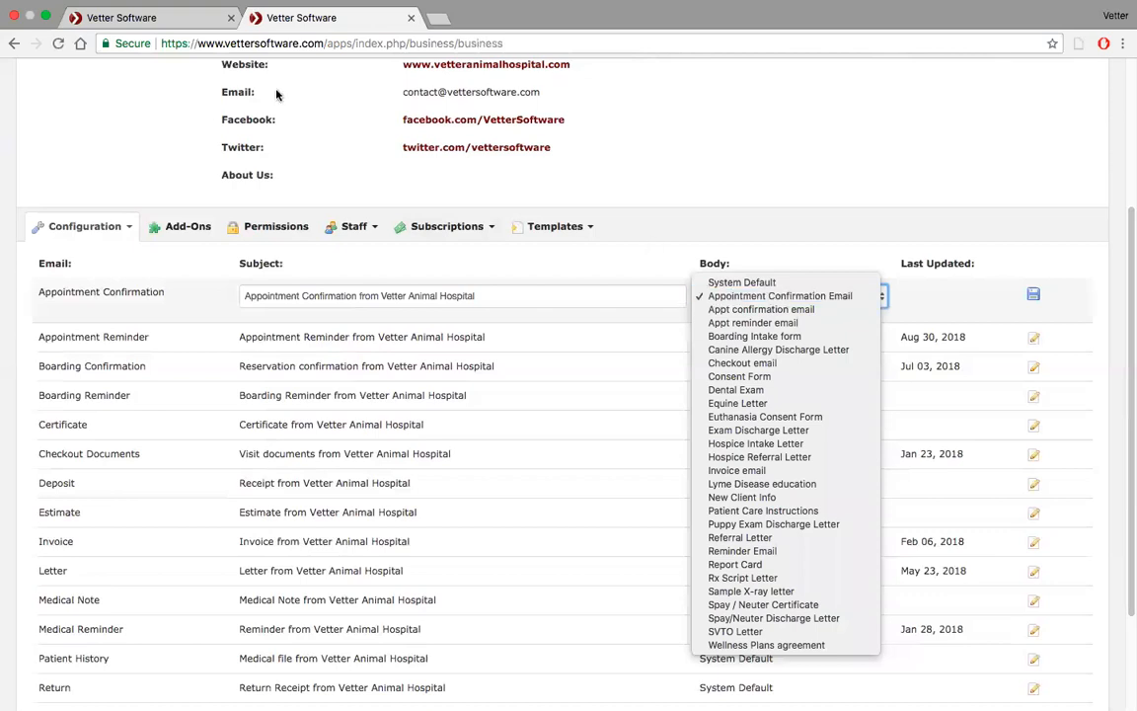
Switch back to the schedule tab and close the Confirmation dialog
click(110, 23)
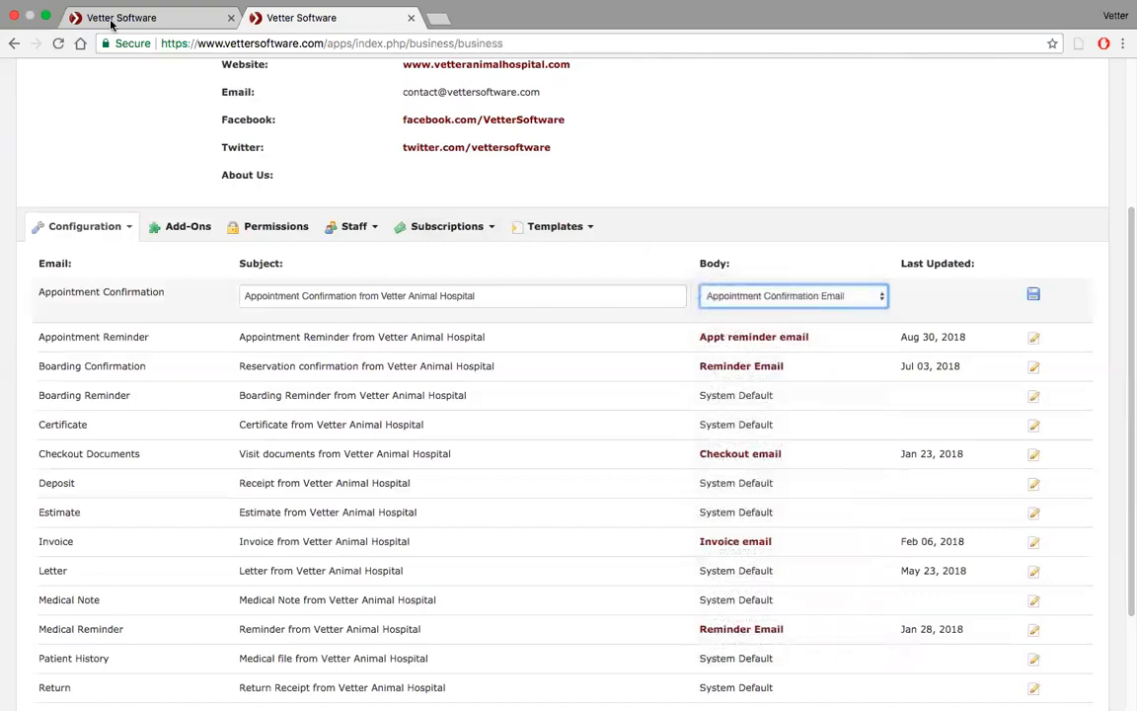
click(111, 23)
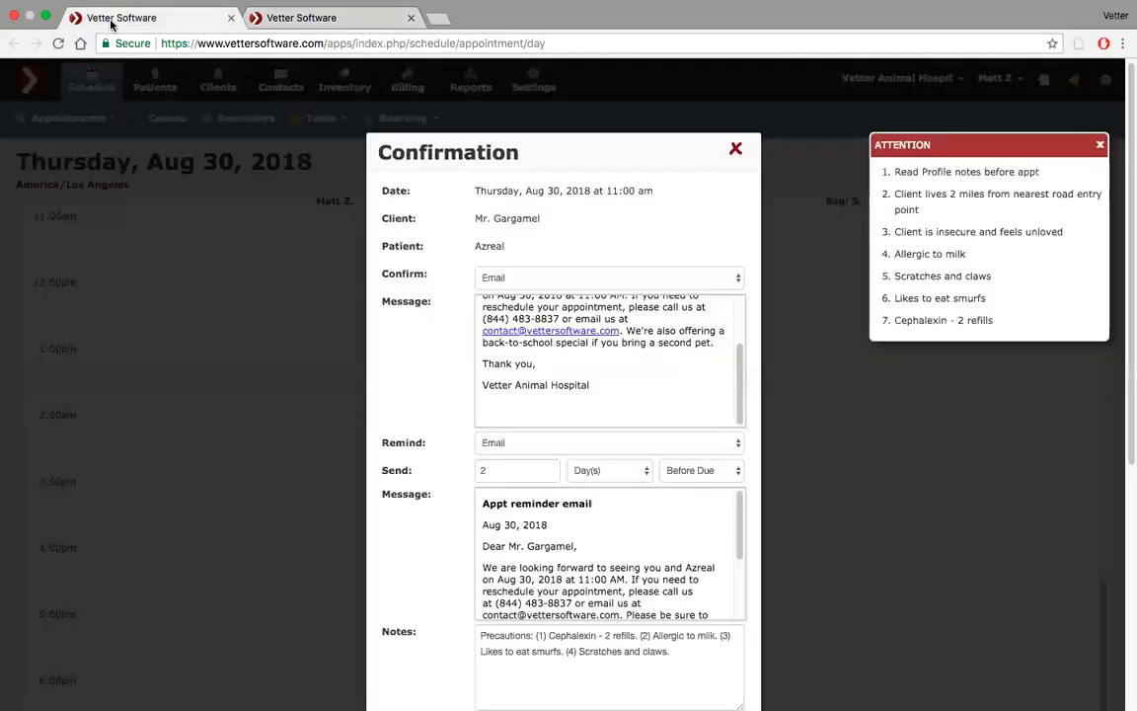
click(736, 153)
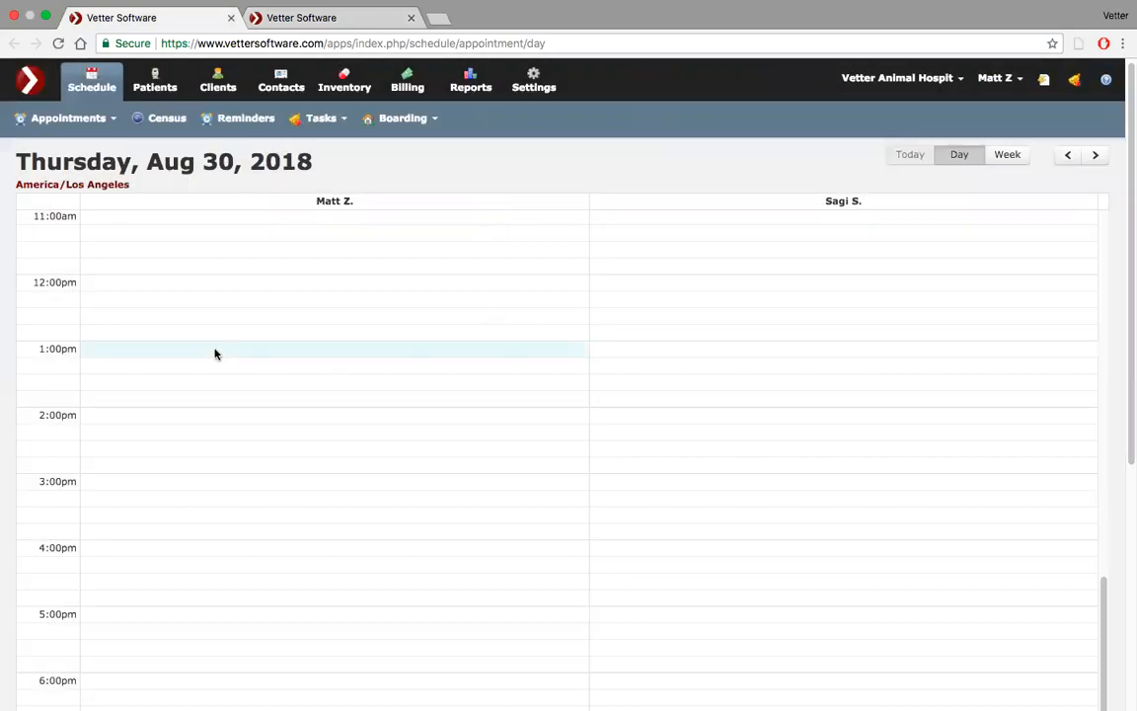
Book a 1:00 PM appointment with complaint 'Surgery' for the same client and patient Azreal, advancing to confirmation
click(215, 353)
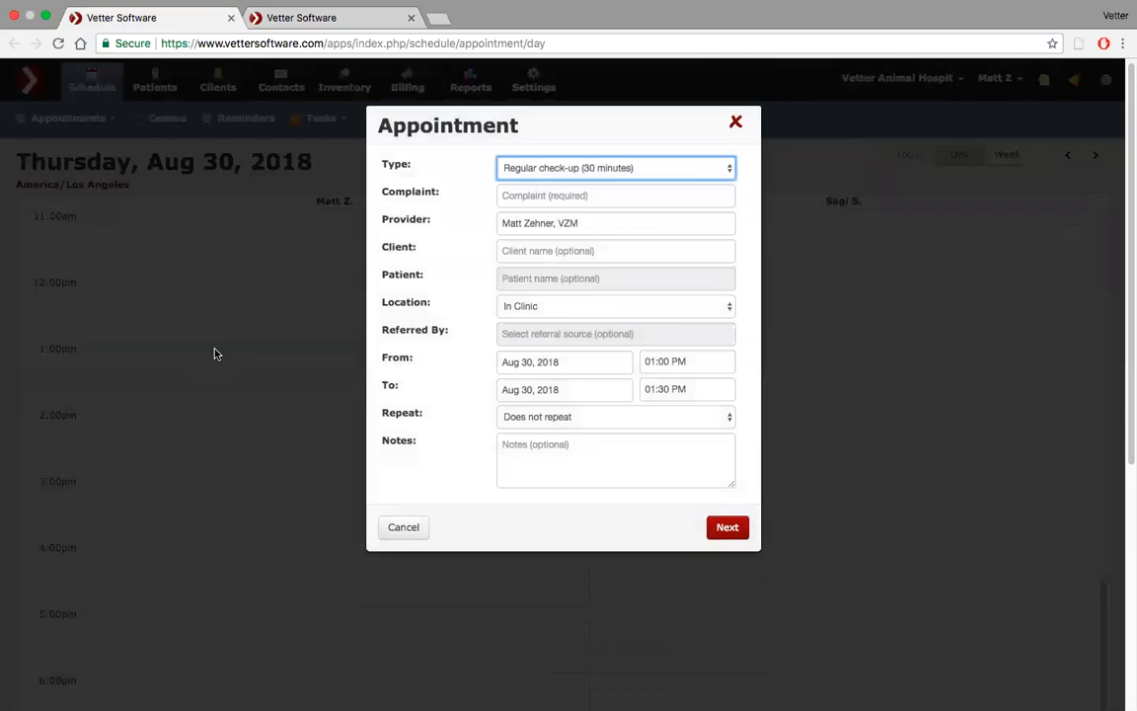
click(588, 193)
text(Surgery)
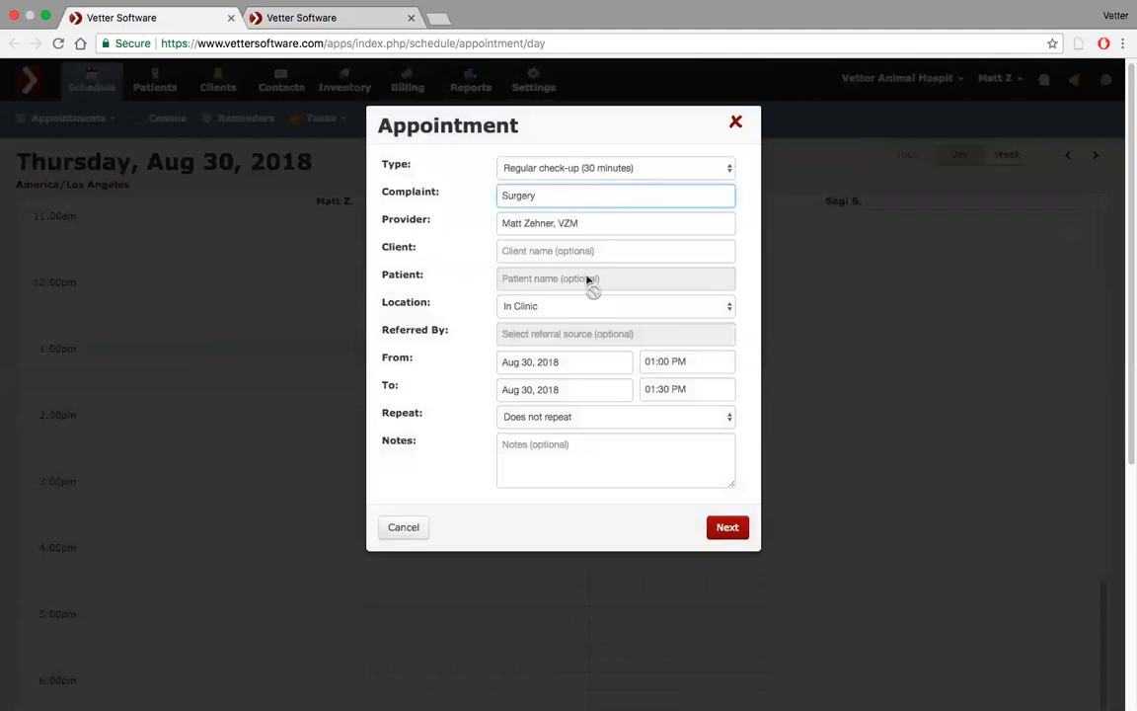
click(586, 249)
text(gar)
click(572, 289)
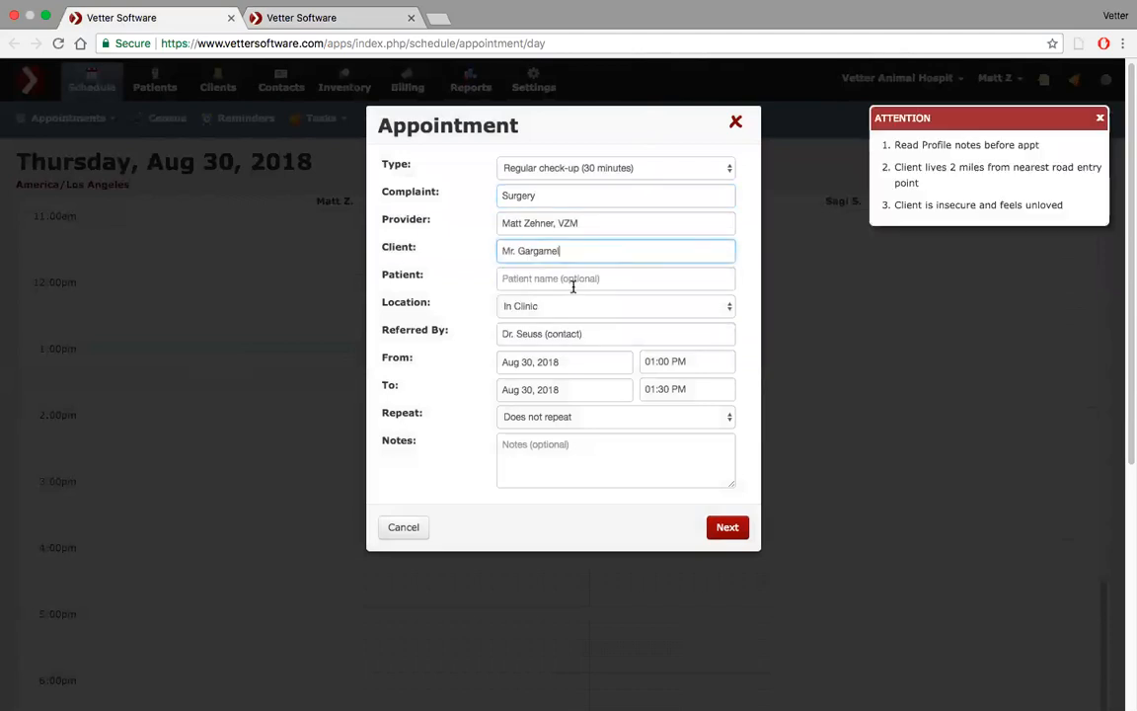
click(573, 282)
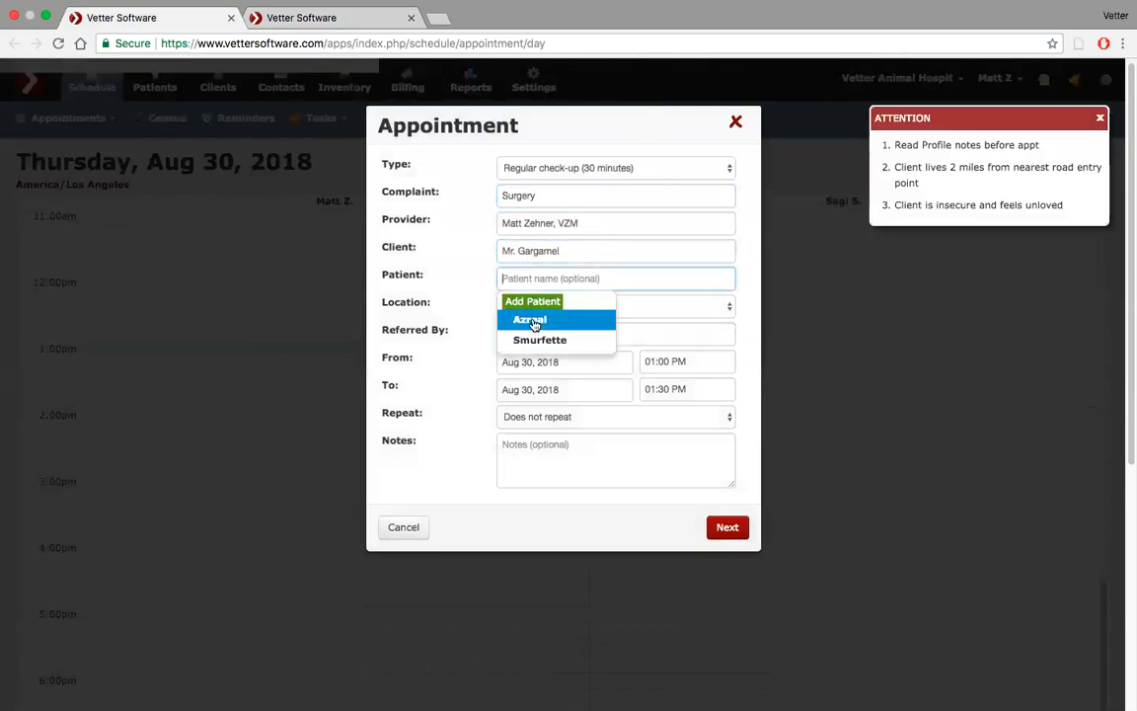
click(533, 322)
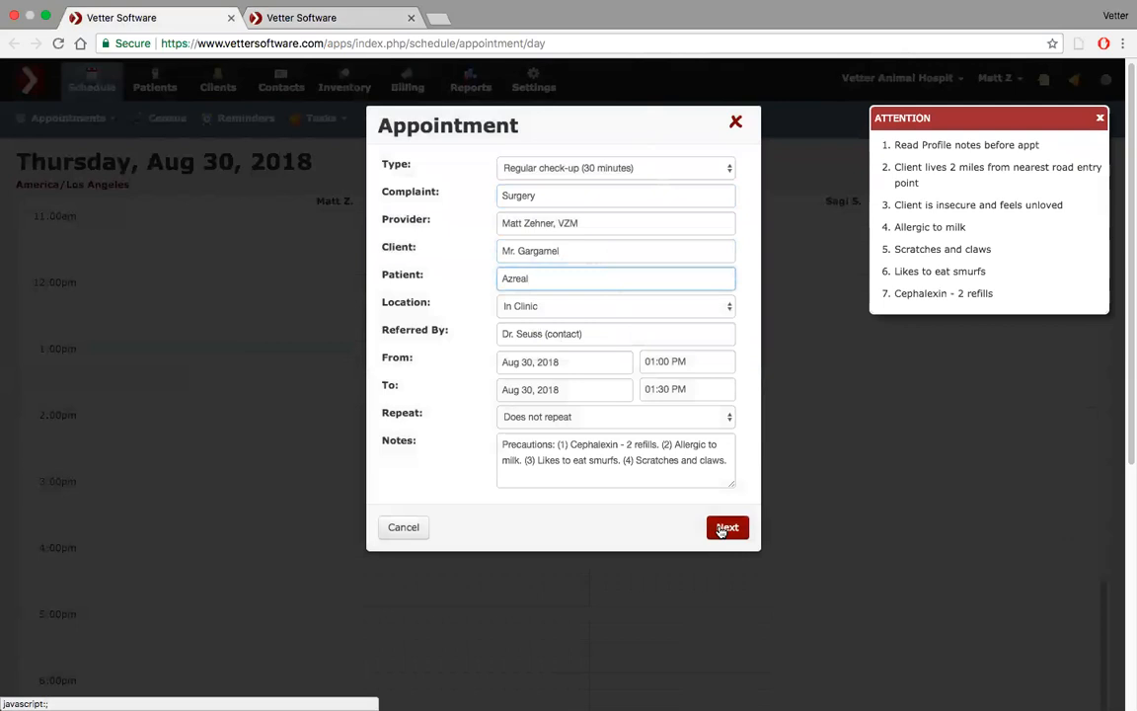
click(725, 528)
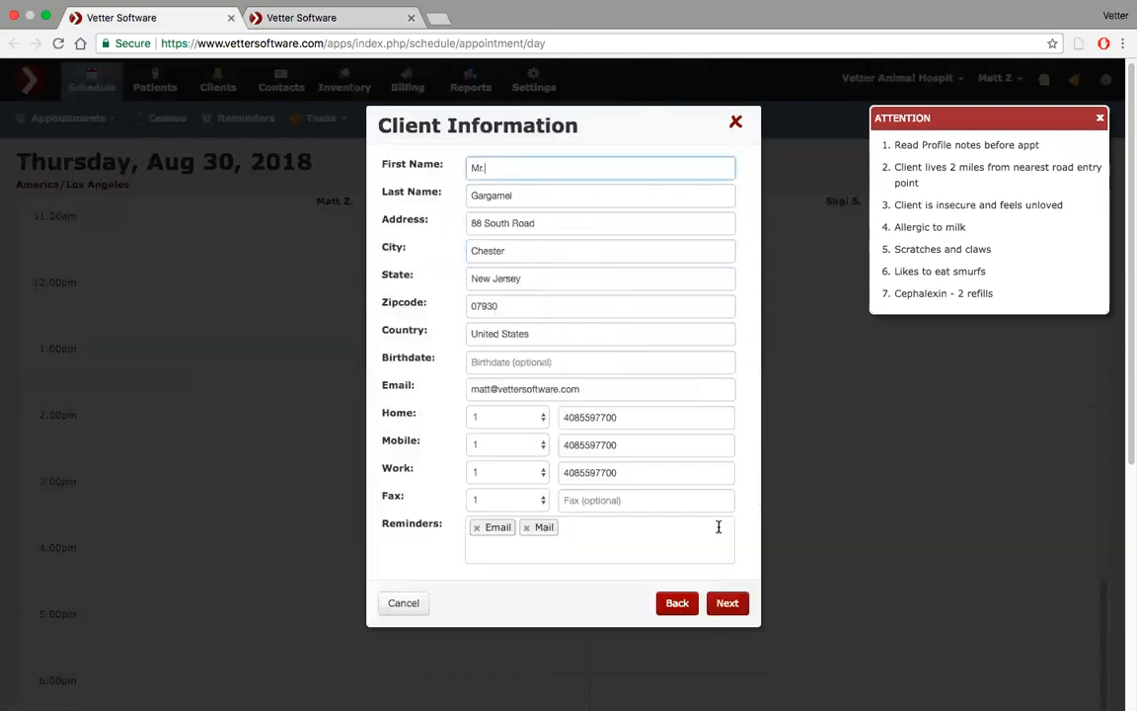
click(726, 604)
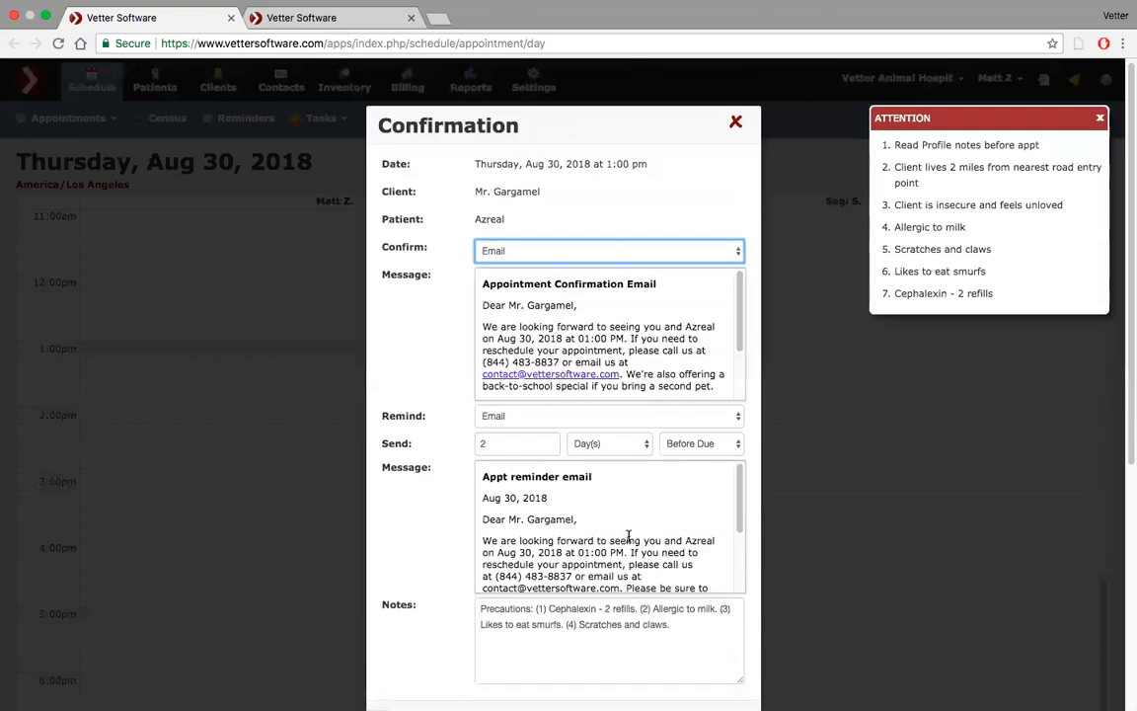
Review the confirmation and reminder message previews, then close the Confirmation dialog
scroll(681, 538, down, 3)
scroll(761, 523, down, 4)
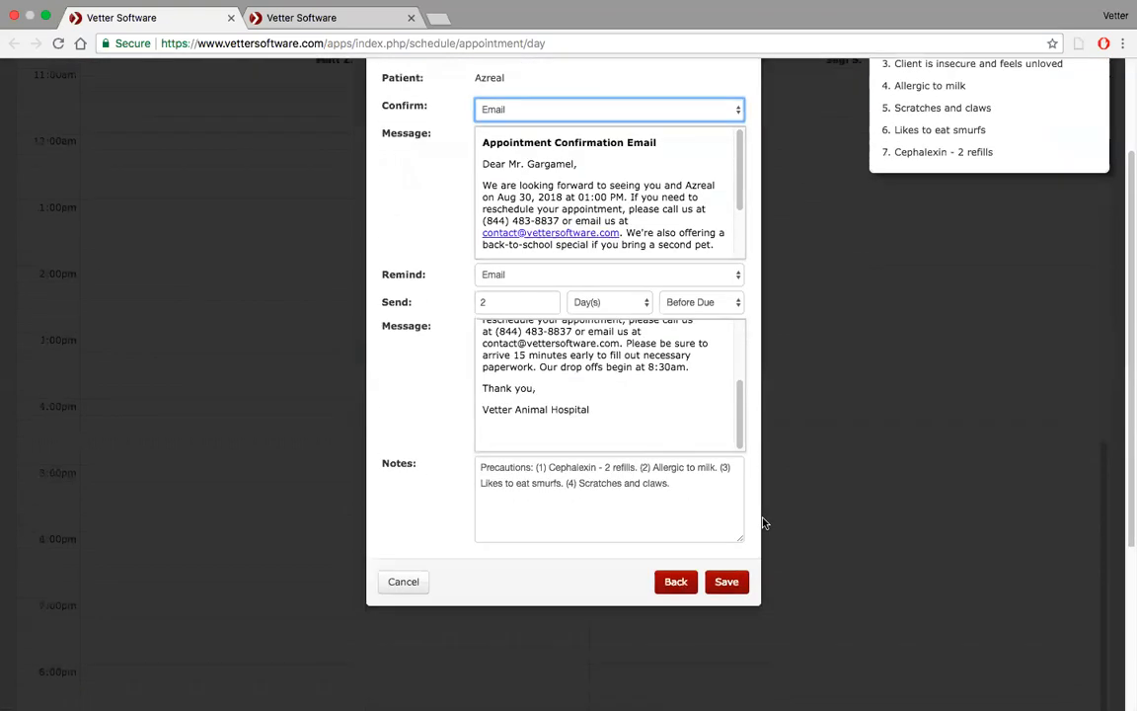
scroll(650, 467, up, 2)
scroll(651, 470, up, 2)
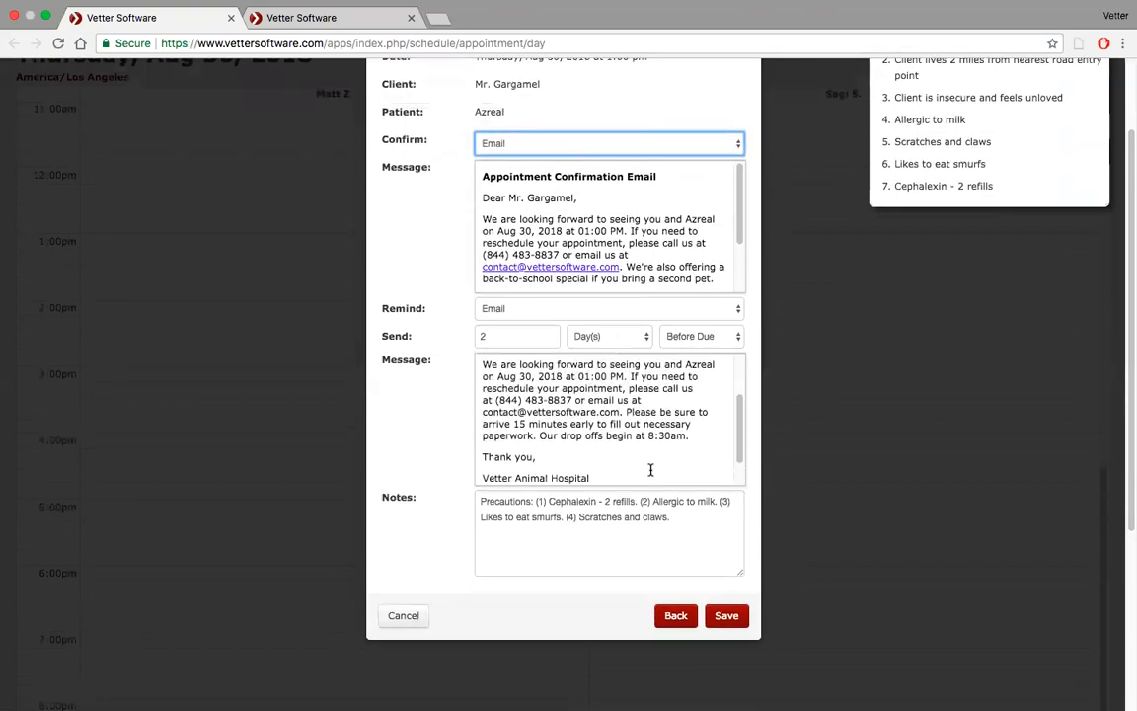
scroll(650, 469, up, 3)
scroll(650, 470, up, 1)
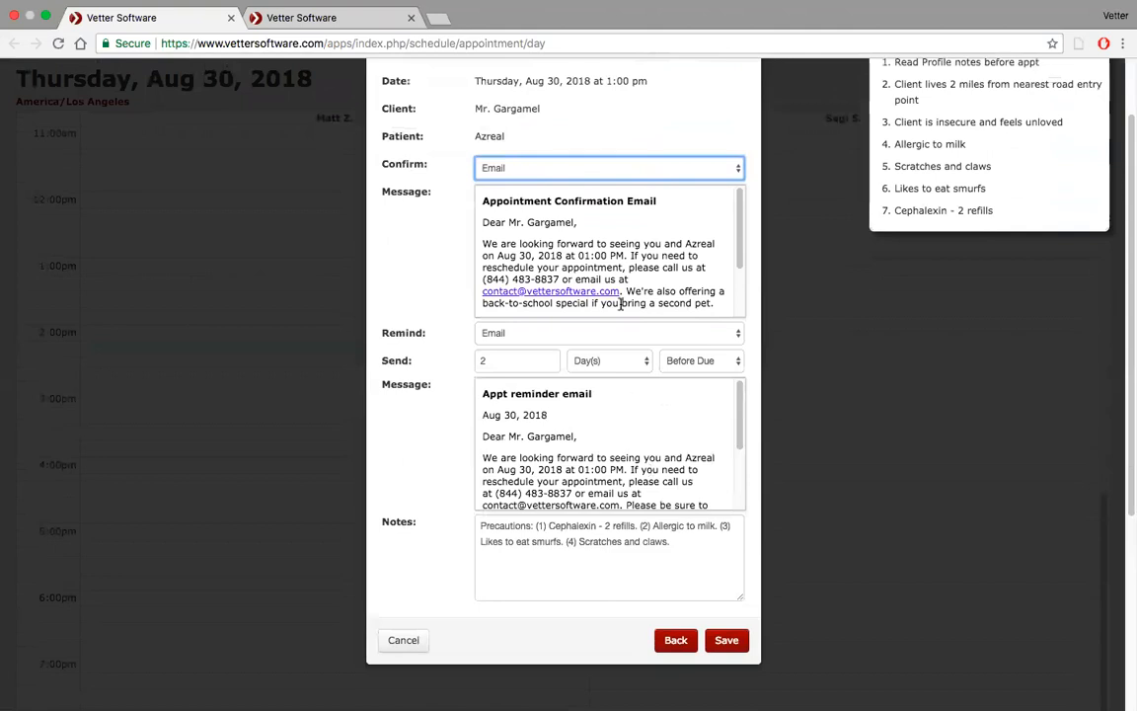
scroll(551, 175, up, 3)
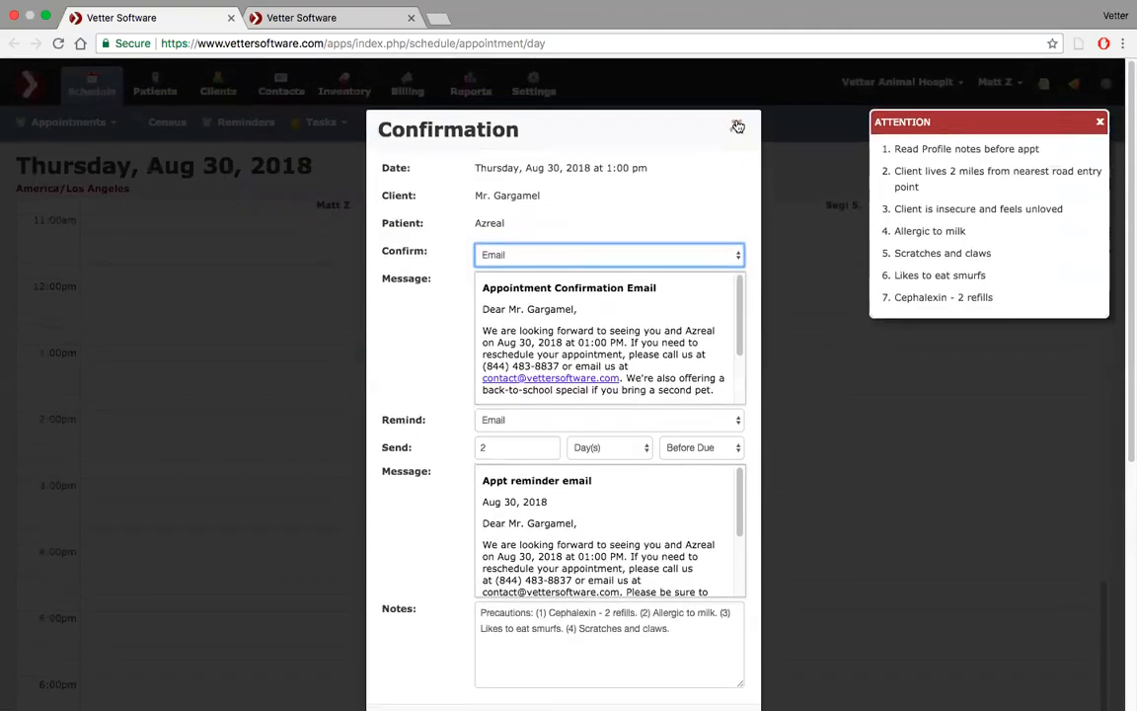
click(738, 127)
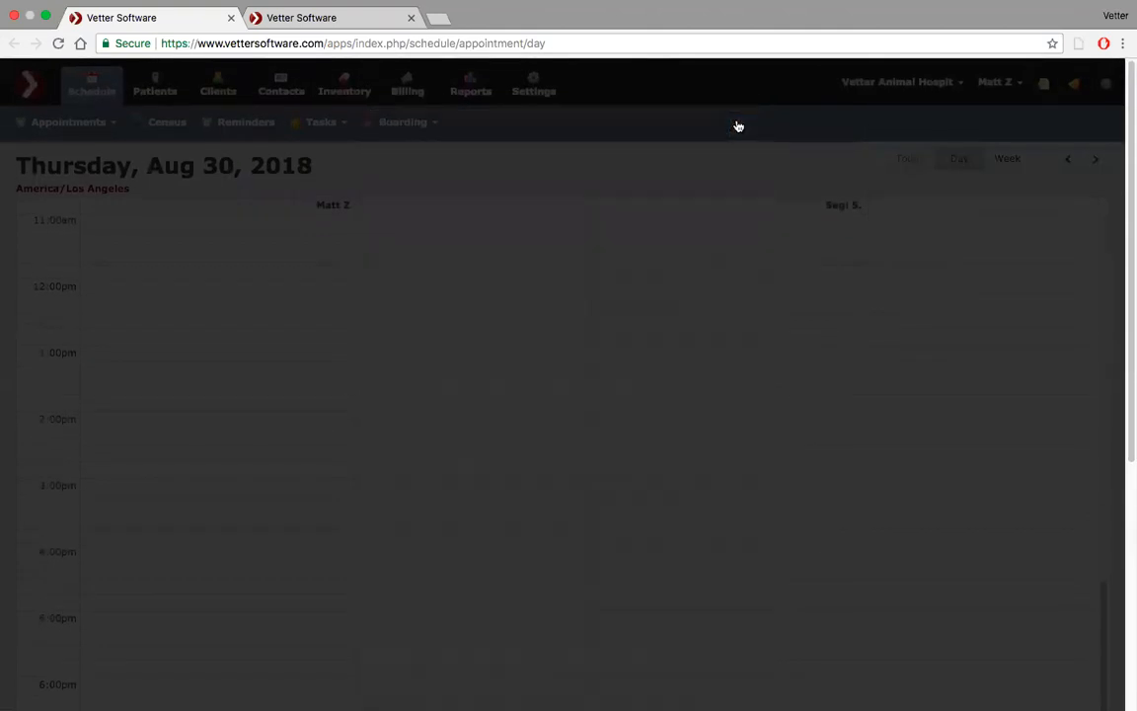
Start a new 1:00 PM appointment with complaint 'Surgery'
scroll(413, 351, down, 2)
click(180, 289)
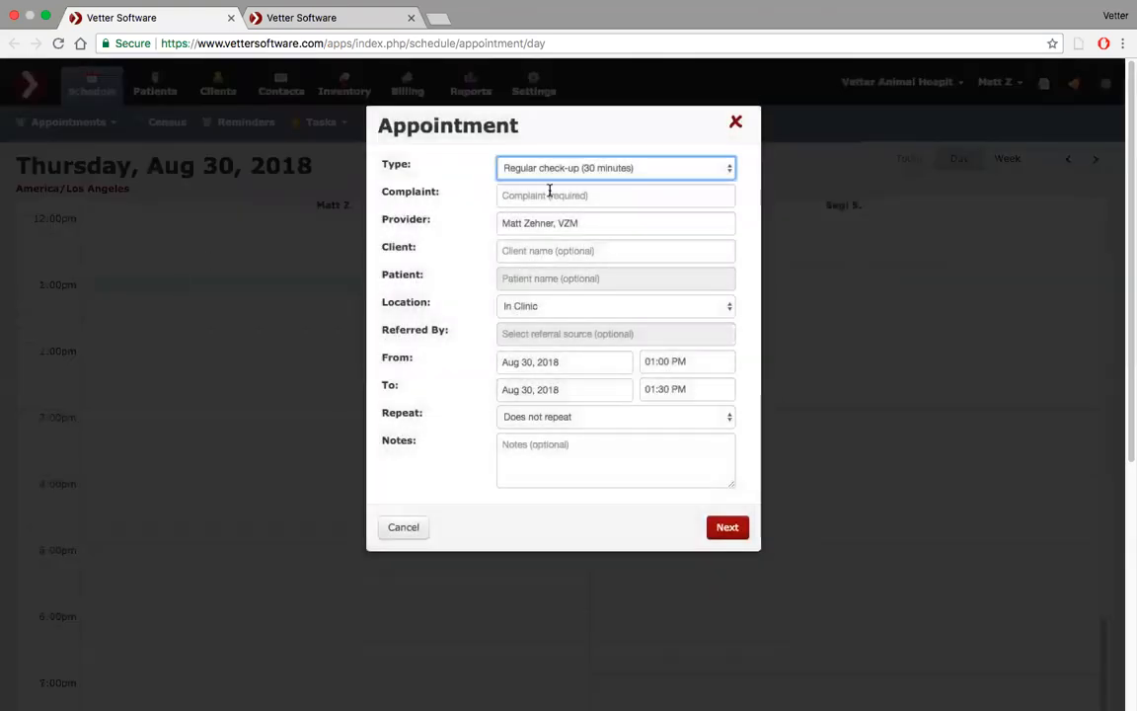
click(550, 194)
text(Surgery)
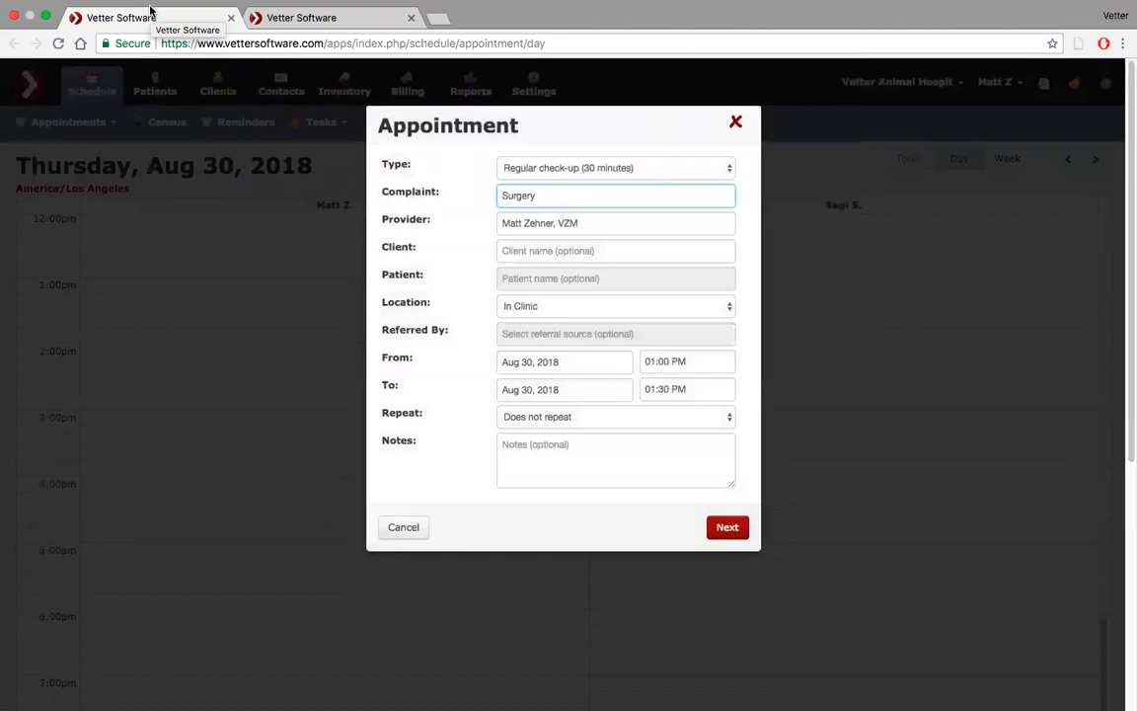
Set the Appointment Confirmation default email body to 'Appt confirmation email' and save it
click(345, 19)
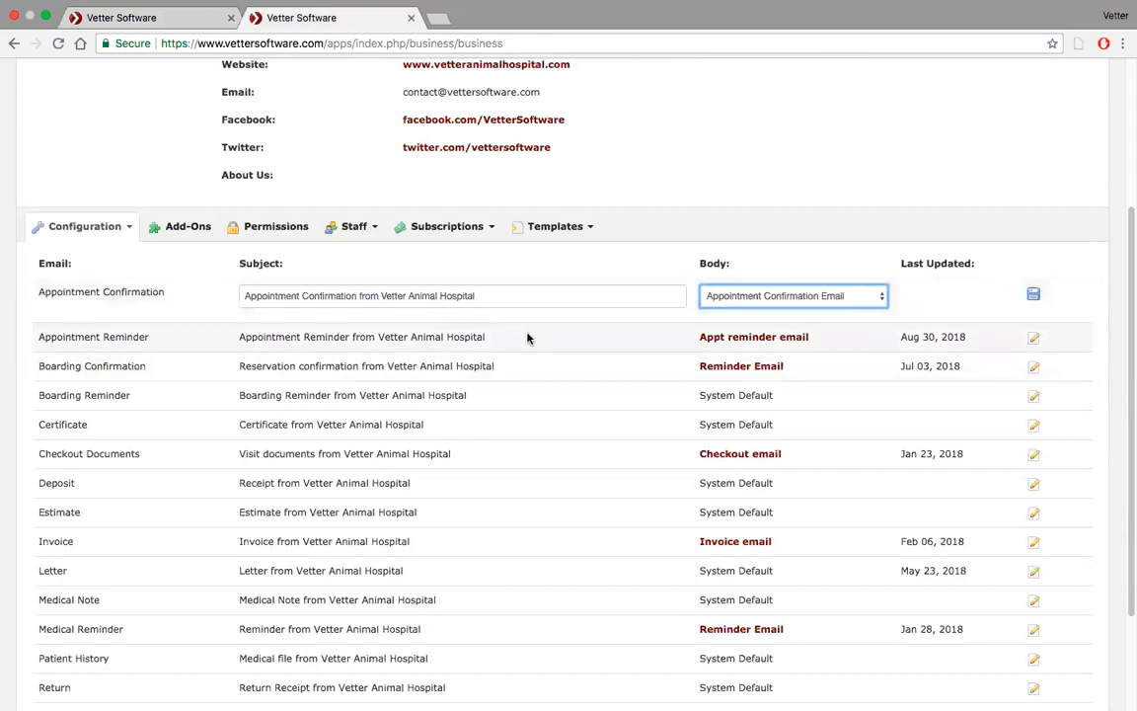
scroll(71, 388, down, 3)
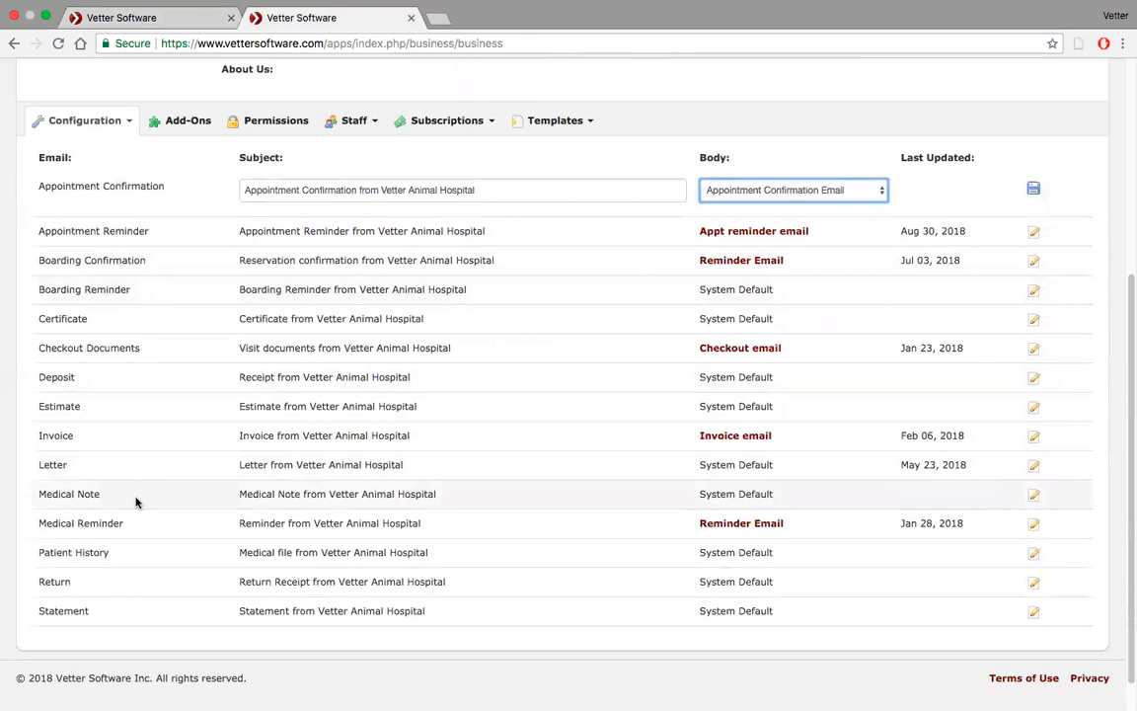
scroll(136, 503, up, 2)
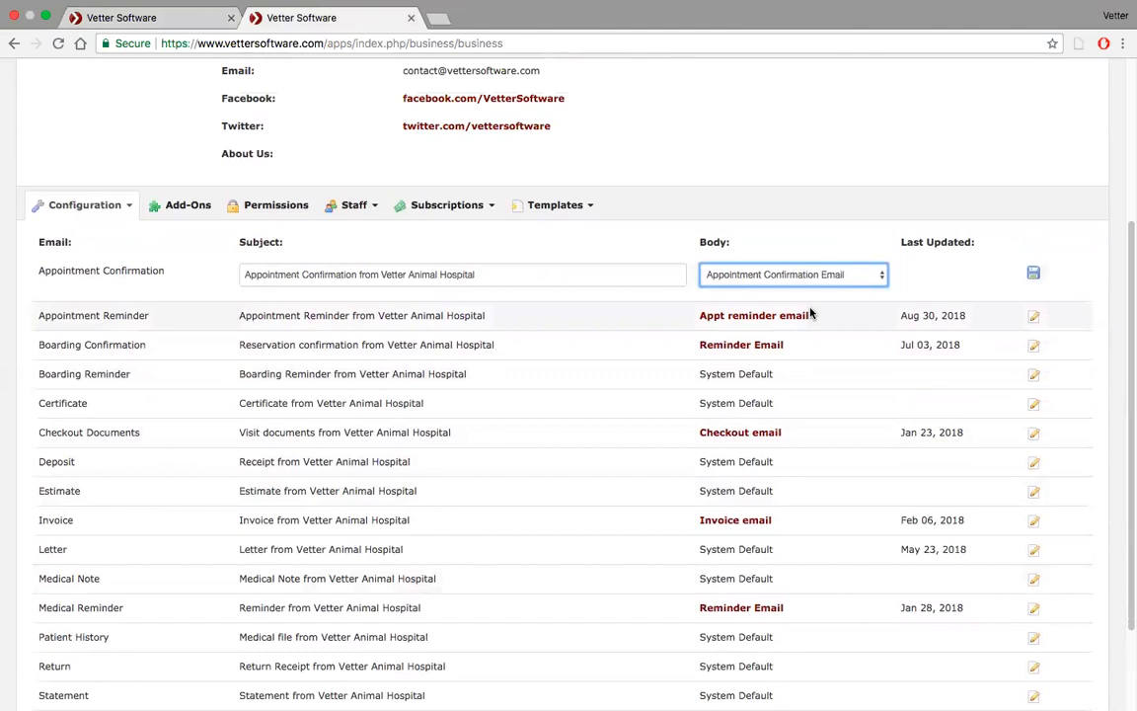
scroll(677, 246, up, 1)
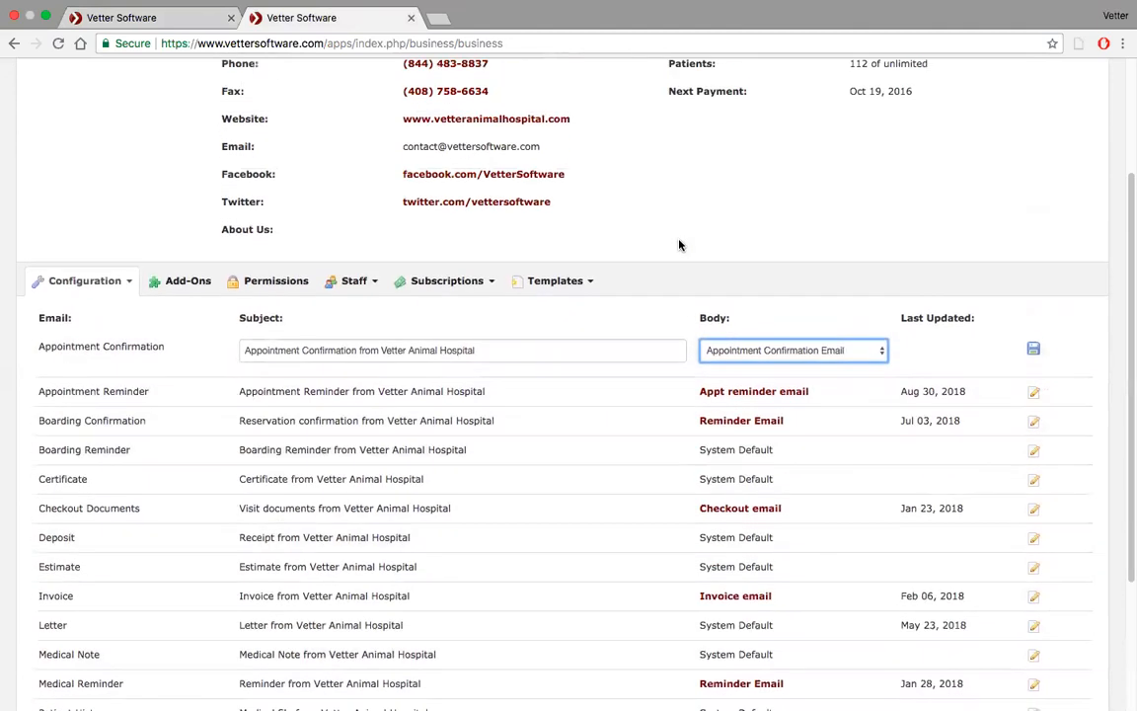
mouse_move(377, 8)
click(880, 351)
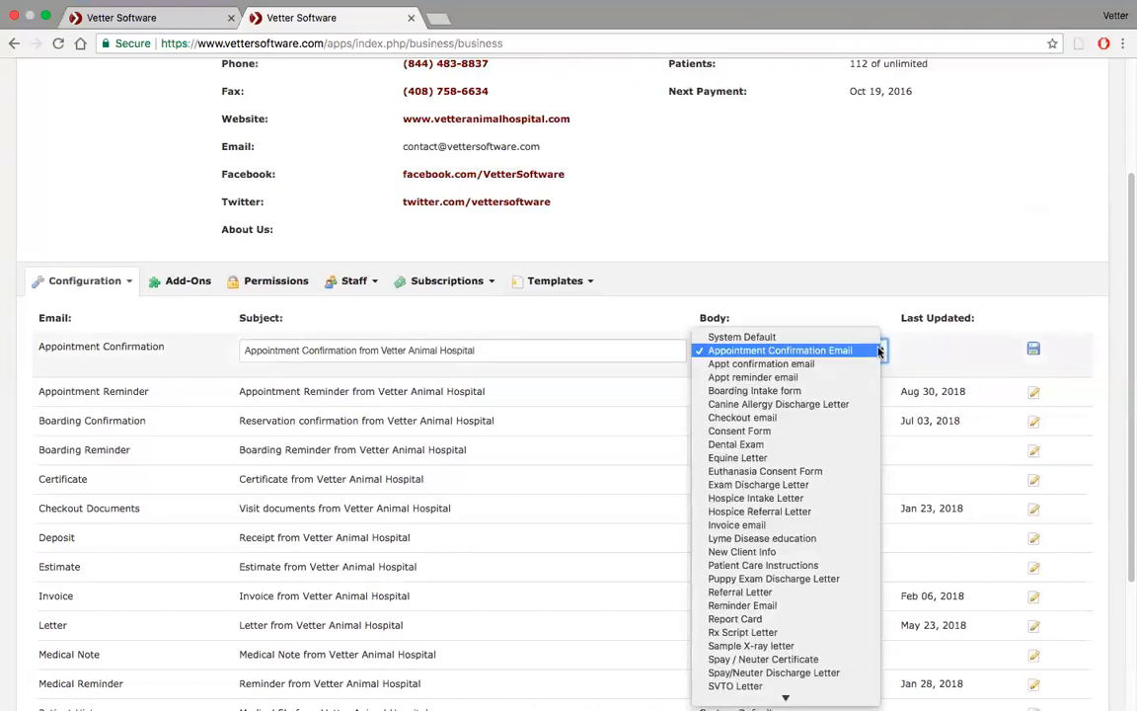
click(844, 364)
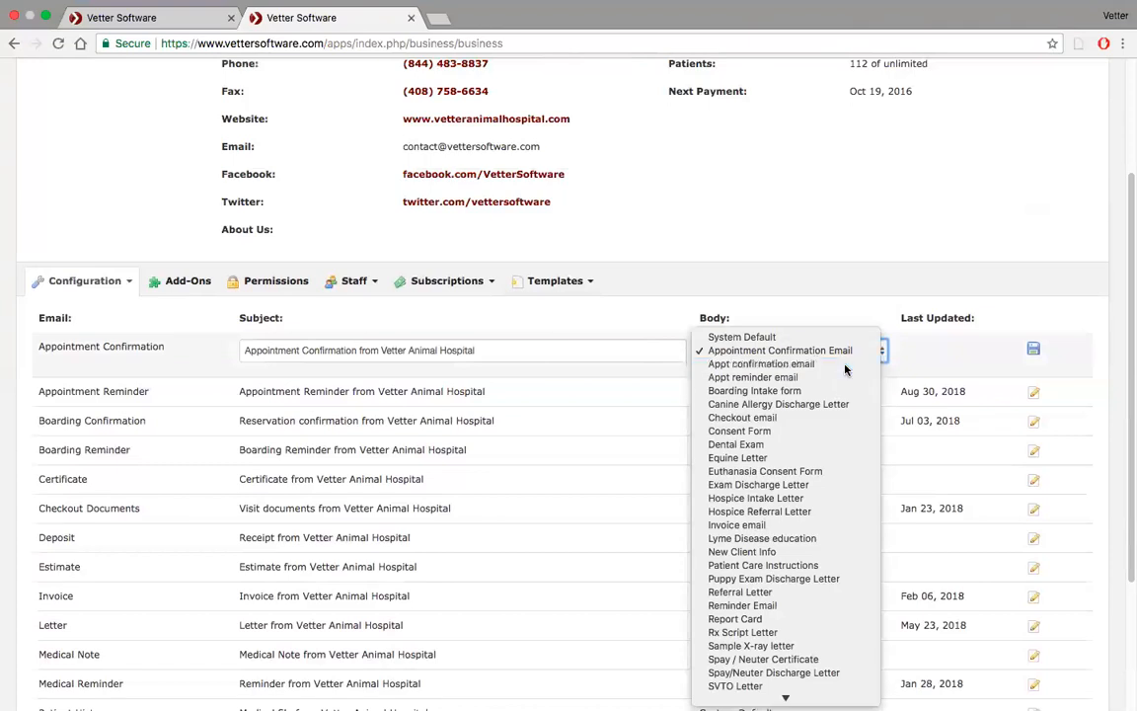
click(1034, 350)
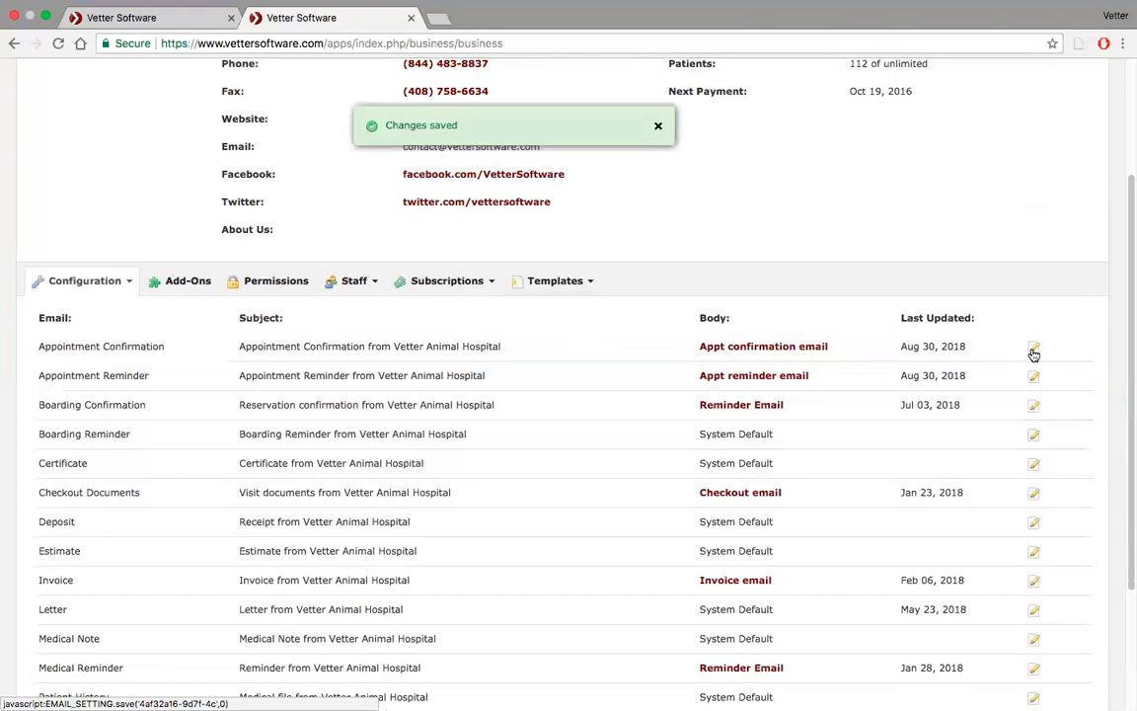
Assign the same client and patient Azreal to the 1:00 PM Surgery appointment and advance through client information to confirmation
click(165, 27)
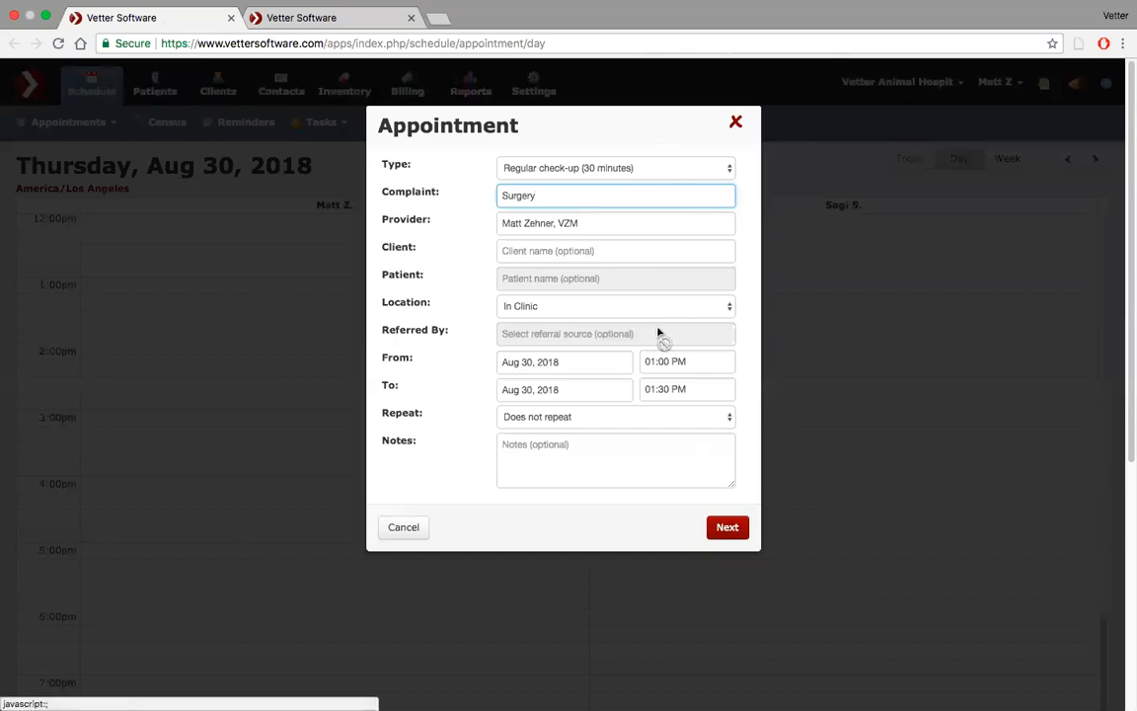
click(664, 243)
text(gar)
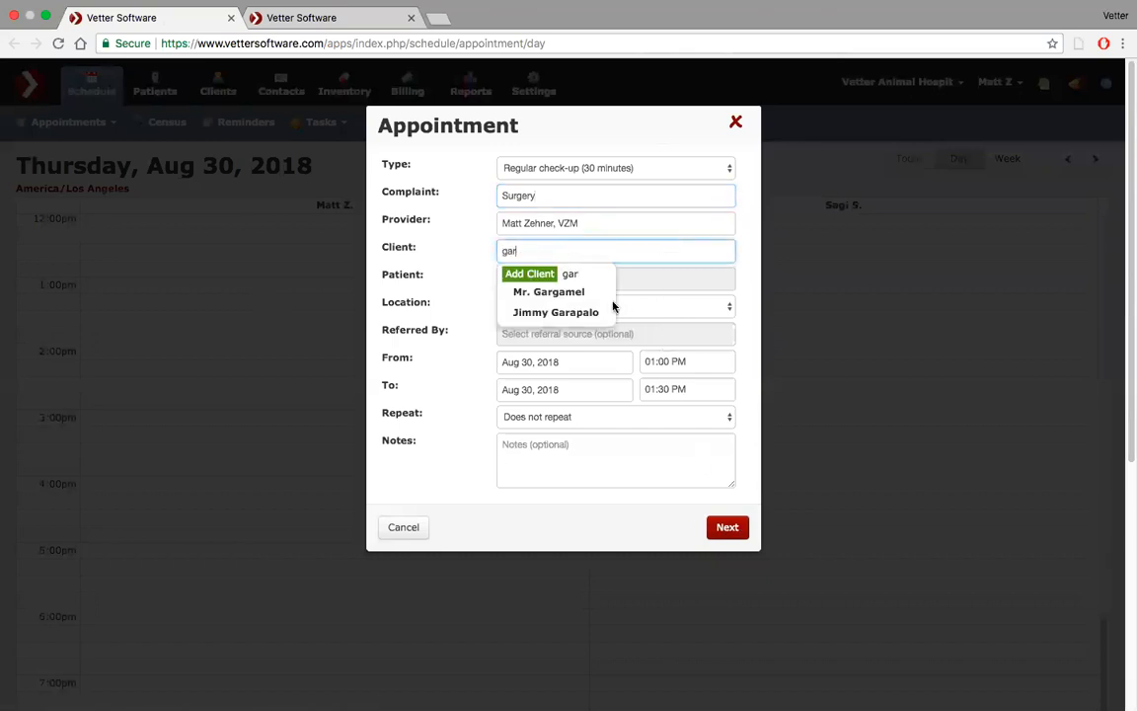
click(589, 295)
click(604, 277)
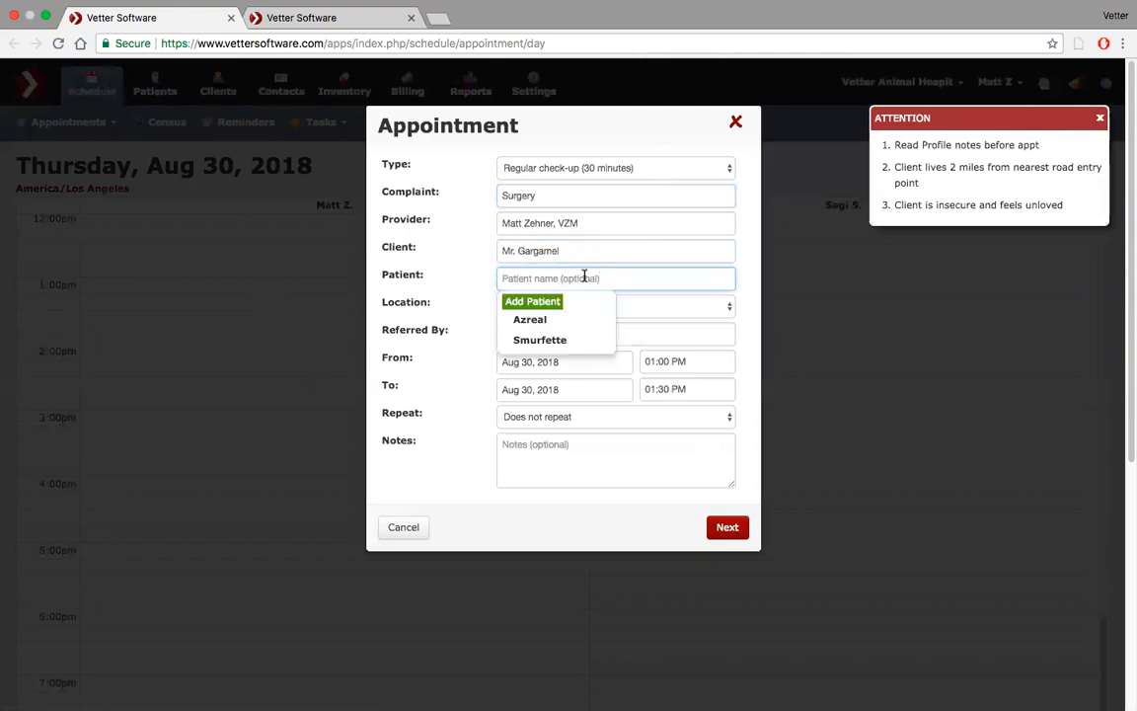
click(560, 322)
click(728, 527)
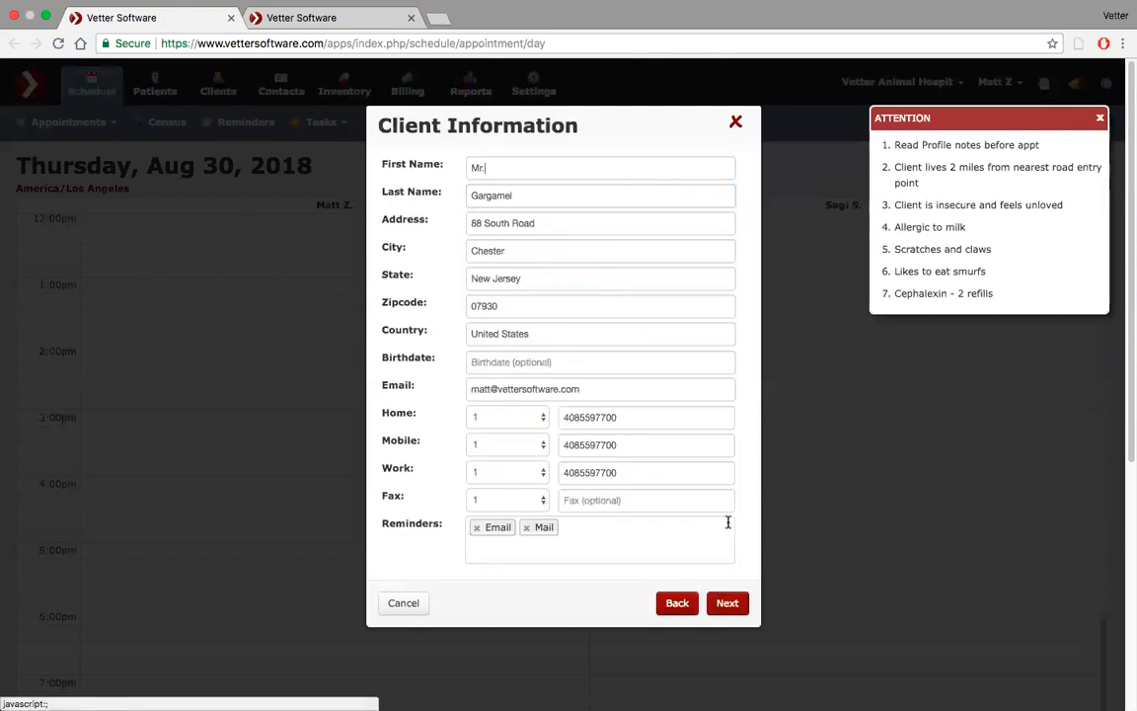
click(729, 604)
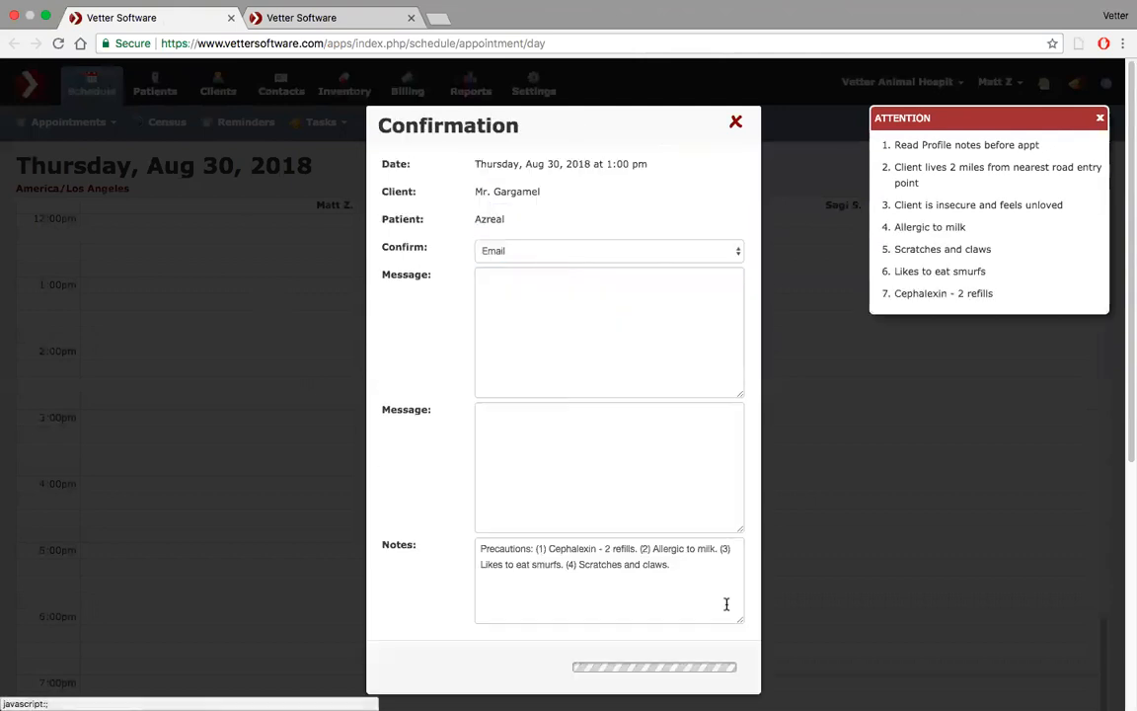
Review the confirmation and reminder message previews, then close the Confirmation dialog
scroll(632, 345, down, 2)
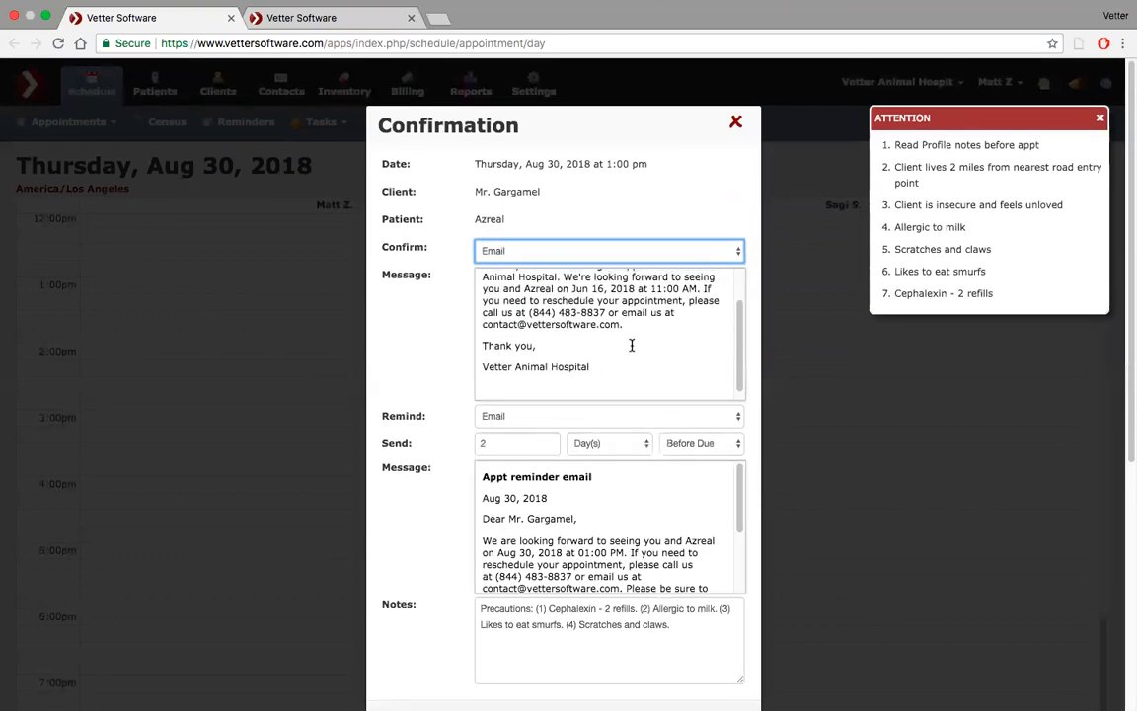
scroll(631, 345, up, 2)
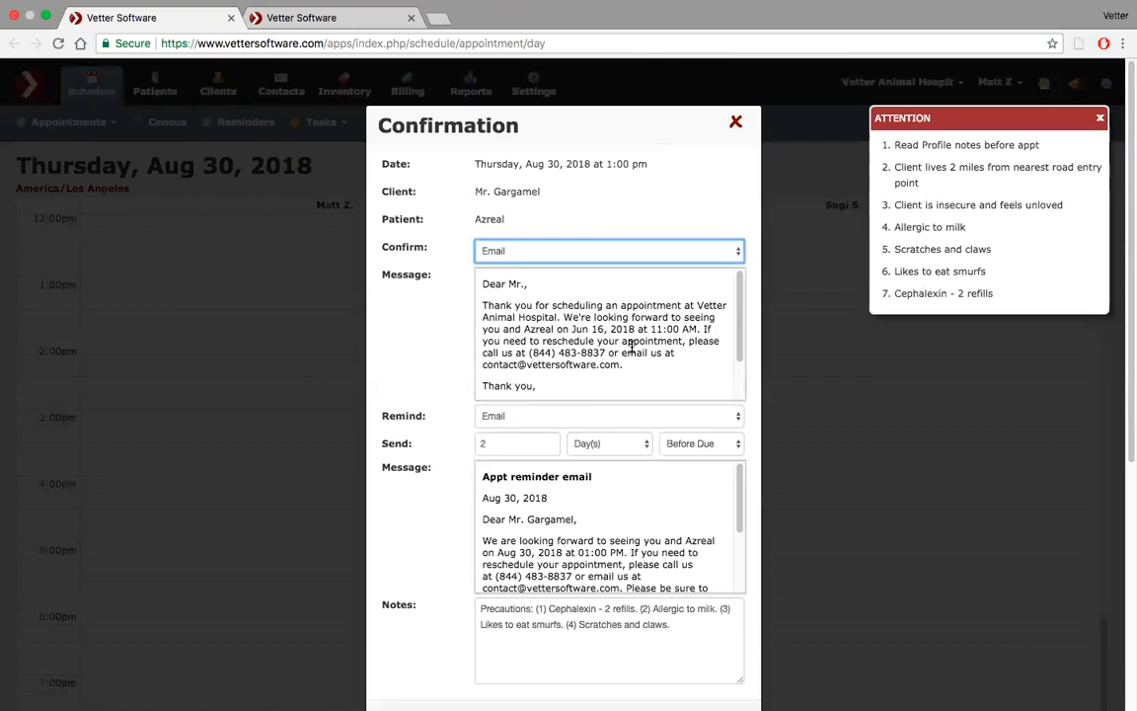
click(736, 121)
Start a new 1:00 PM appointment and enter the complaint 'surgery'
click(225, 292)
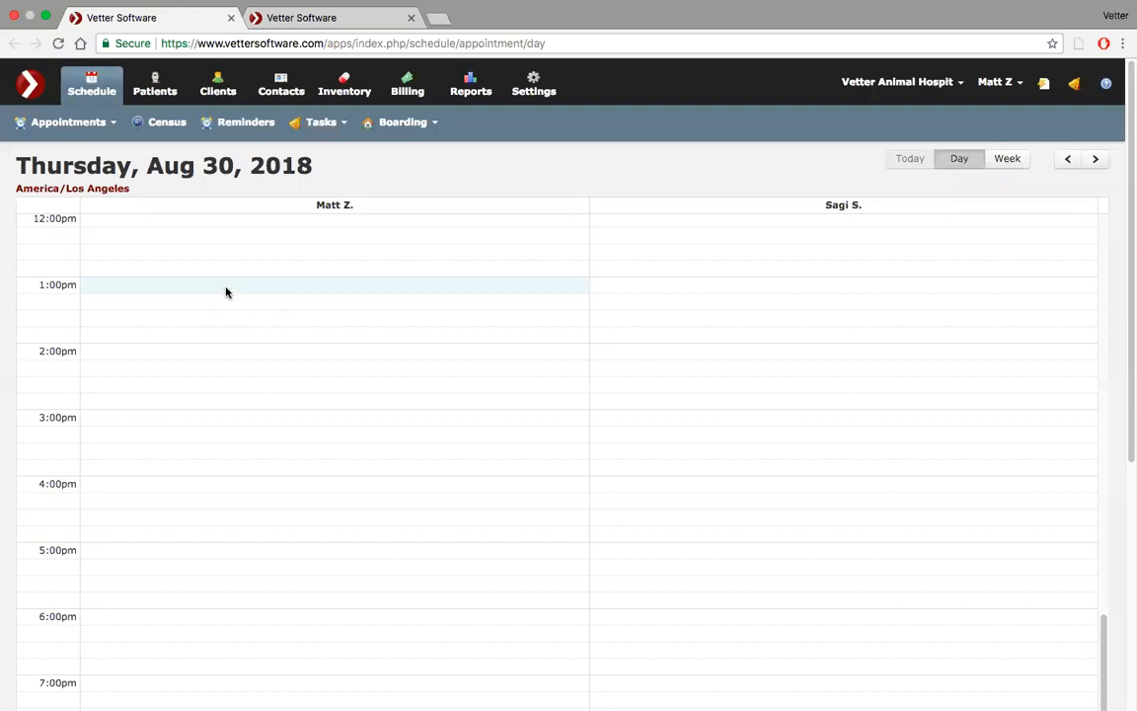
click(549, 195)
text(sruger)
key(BackSpace)
key(BackSpace)
key(BackSpace)
key(BackSpace)
key(BackSpace)
text(urgery)
Pick the same client and patient Azreal, then advance the appointment to the Confirmation dialog
click(579, 252)
text(gar)
click(558, 290)
click(540, 281)
click(530, 317)
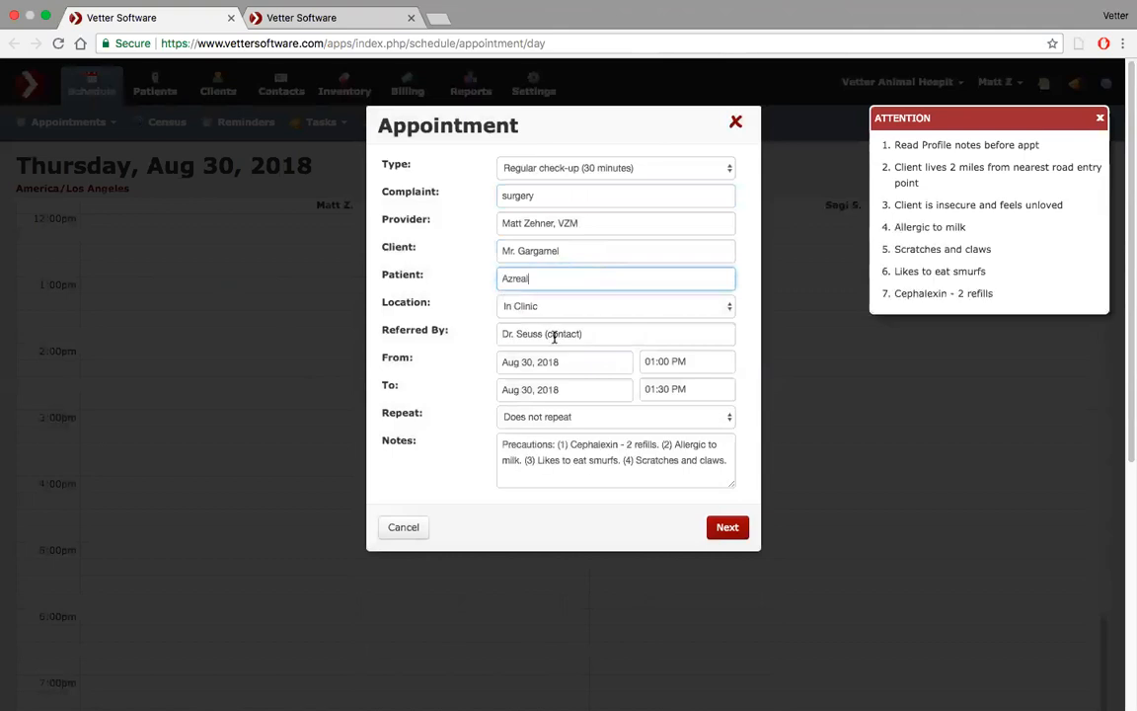
click(726, 527)
click(729, 530)
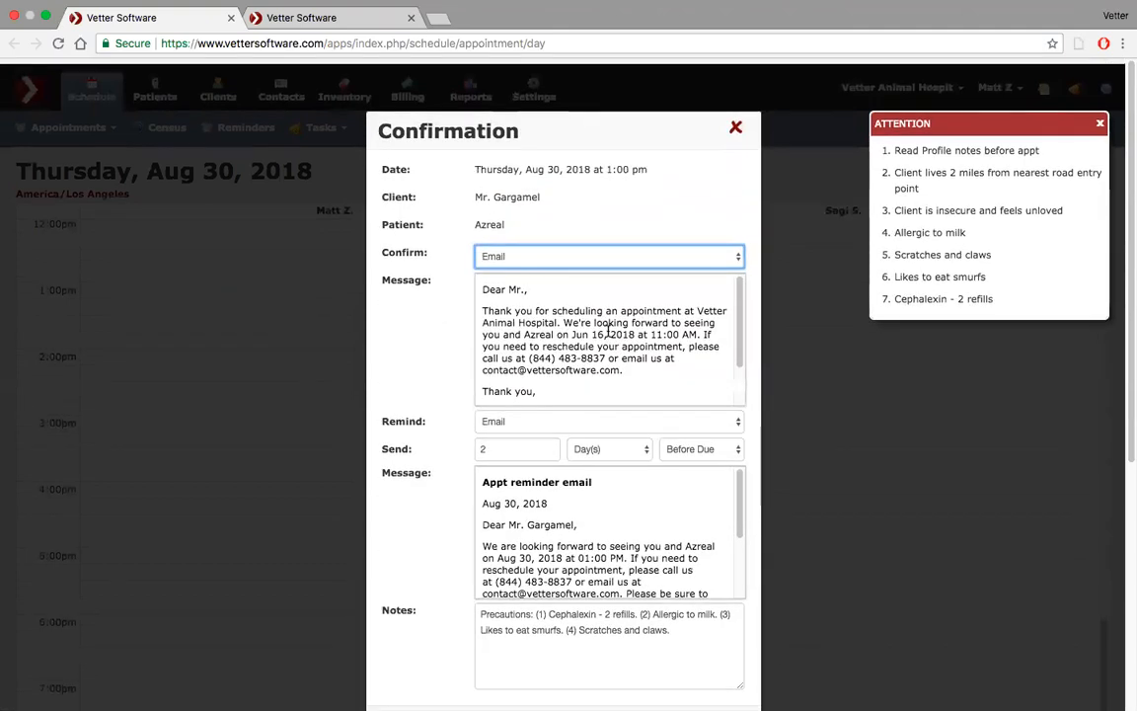
Switch to the settings tab and open the Appointment Confirmation row's body template options for editing
click(345, 34)
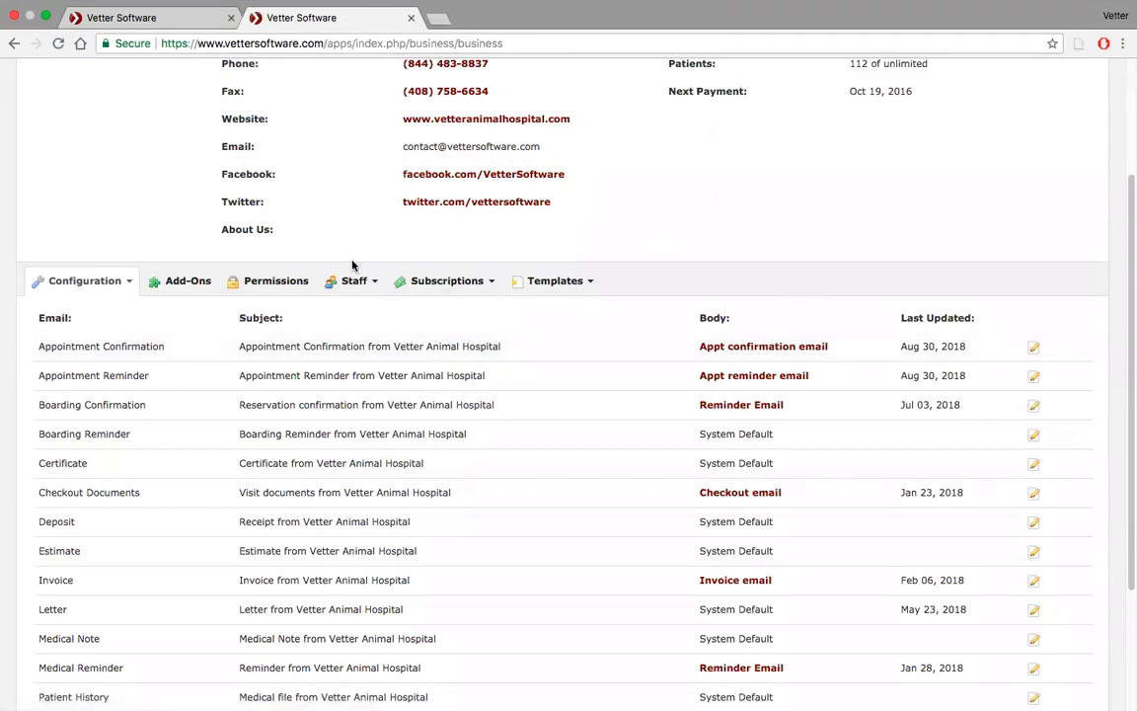
click(172, 18)
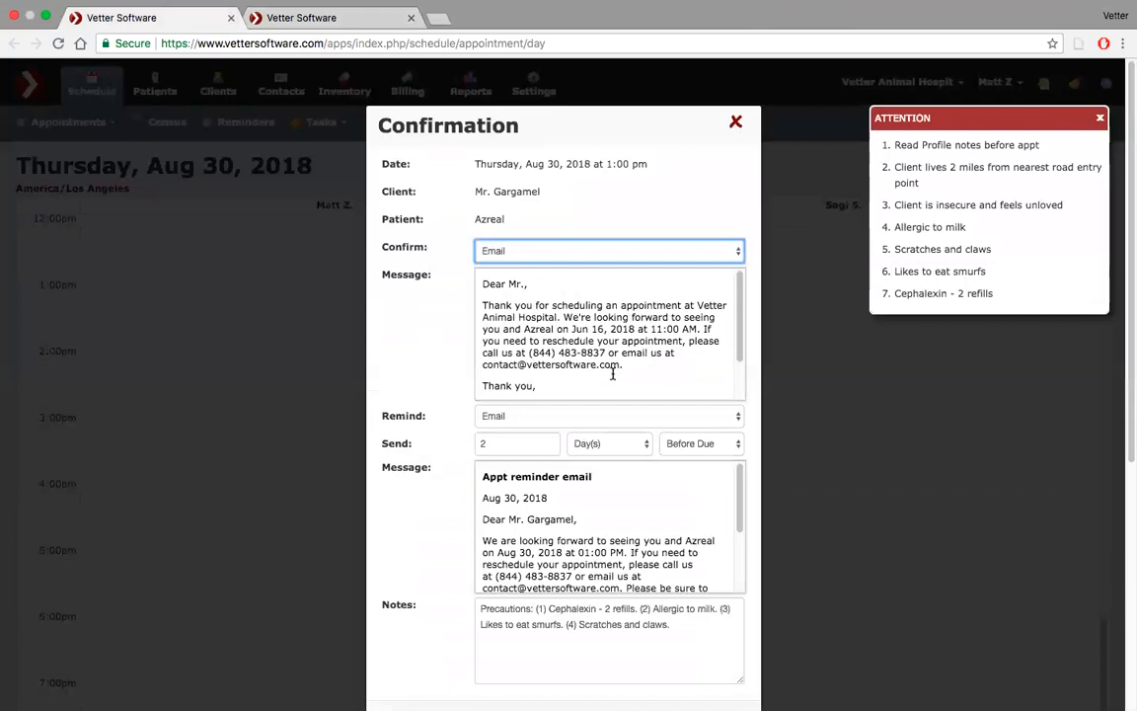
click(362, 24)
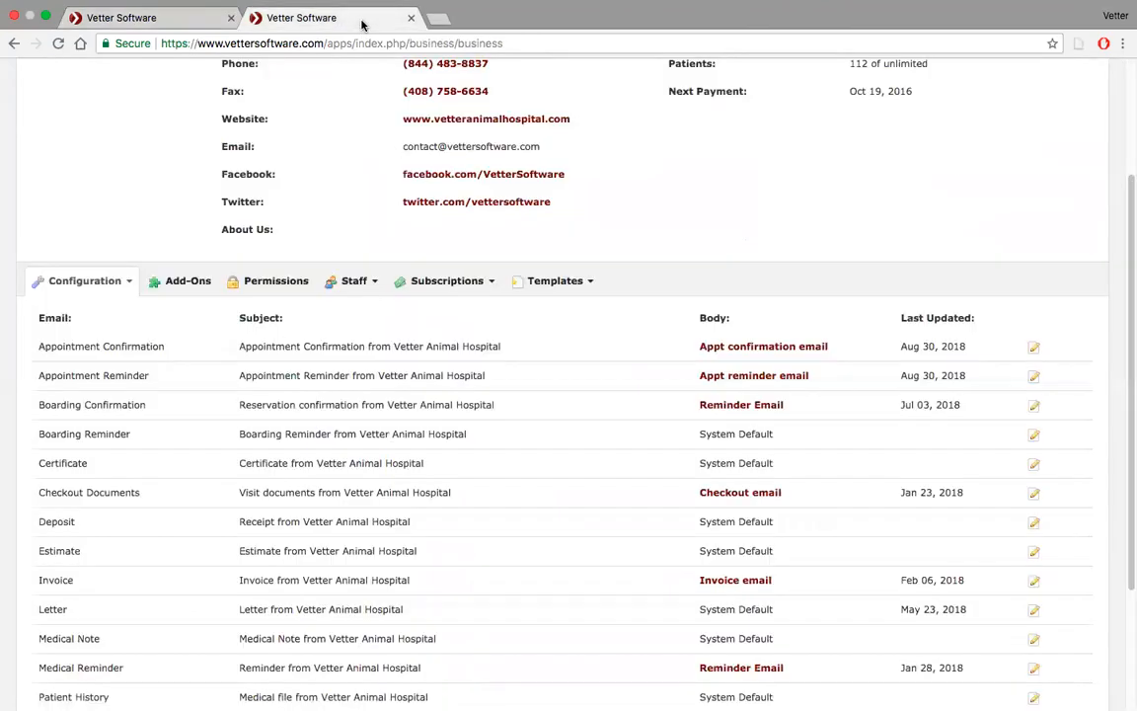
click(1034, 348)
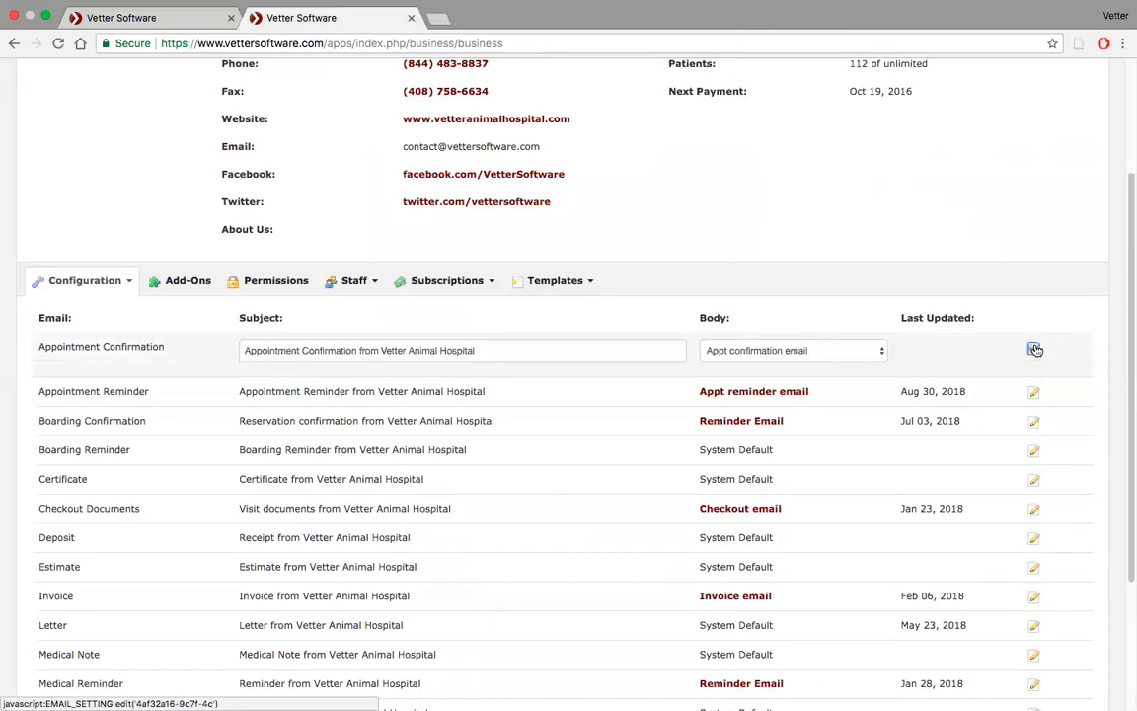
click(849, 350)
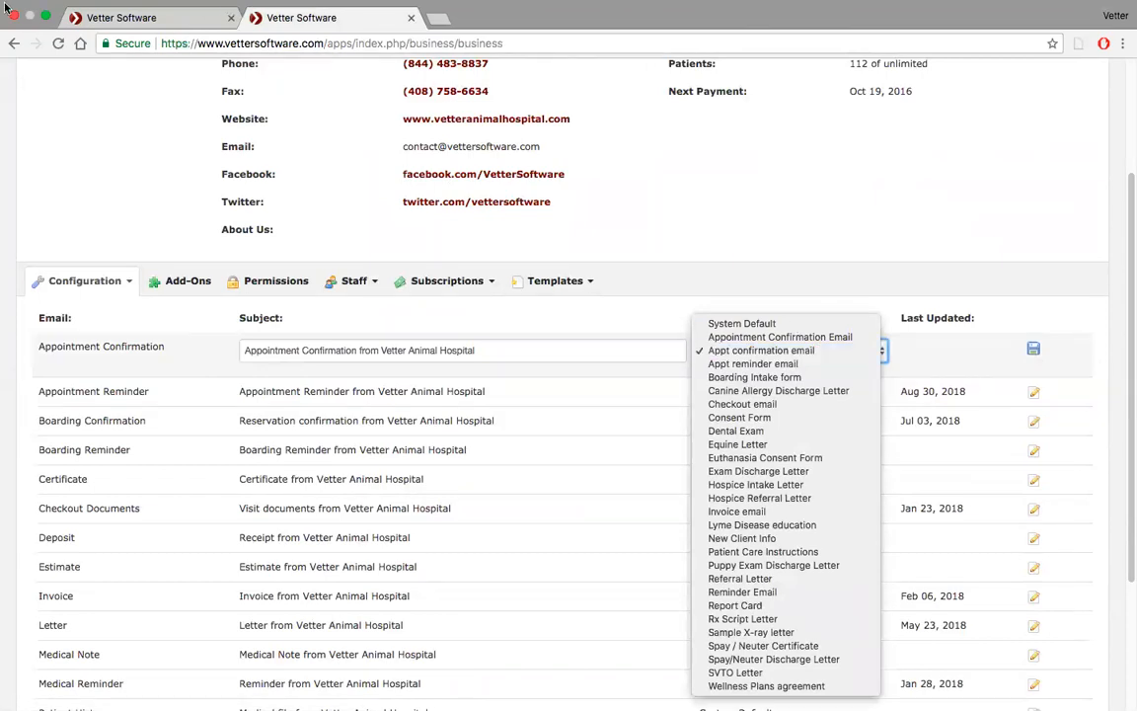
click(45, 20)
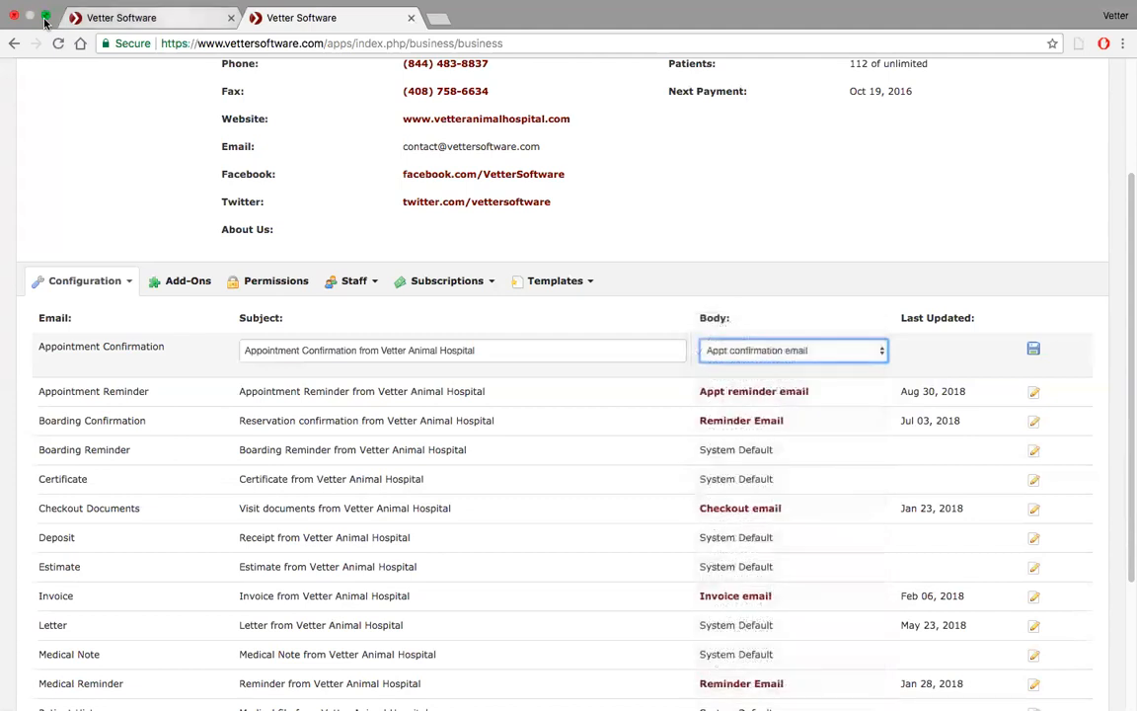
click(44, 20)
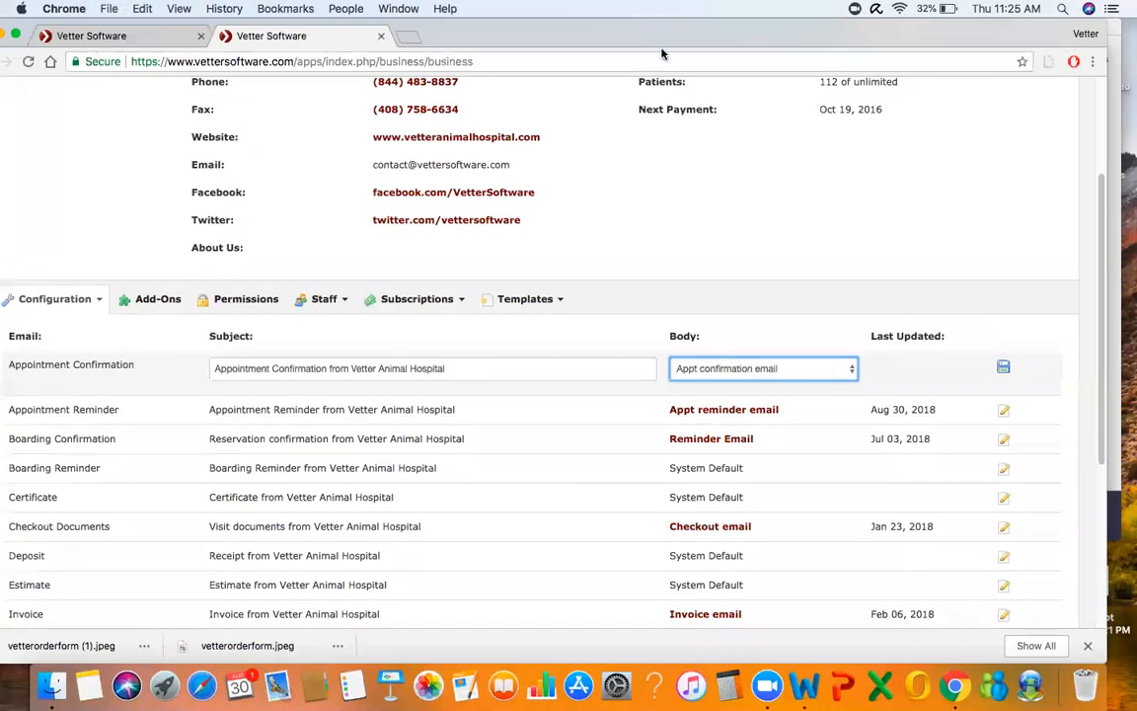
click(670, 89)
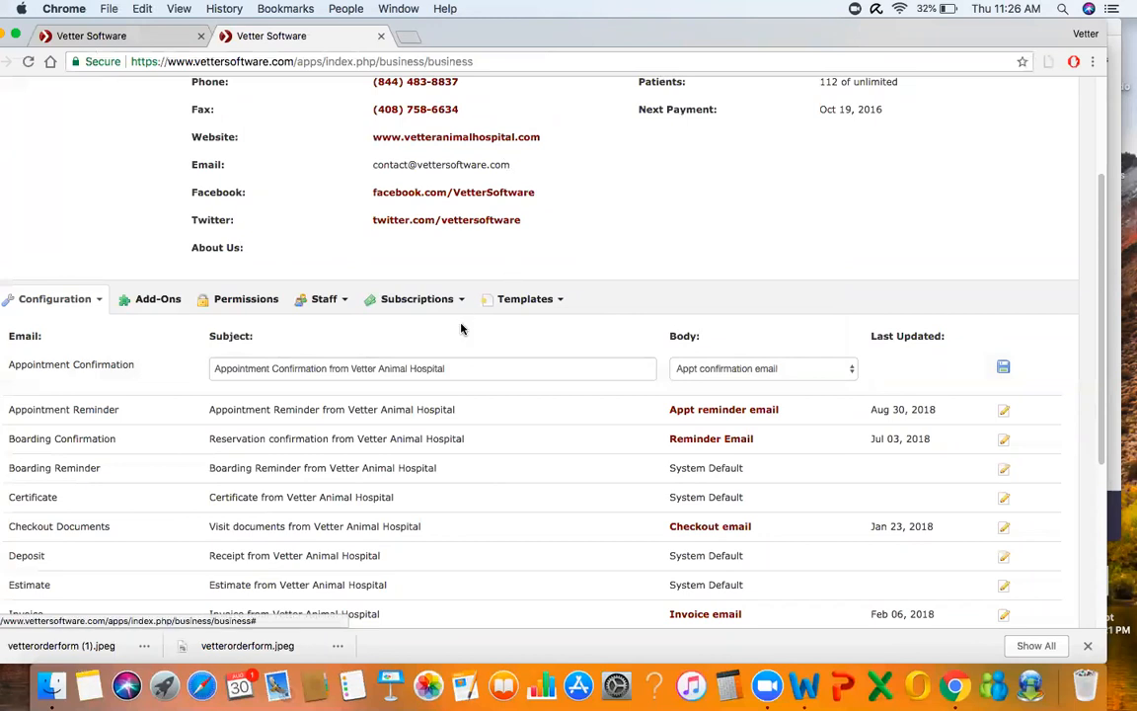
scroll(460, 328, up, 3)
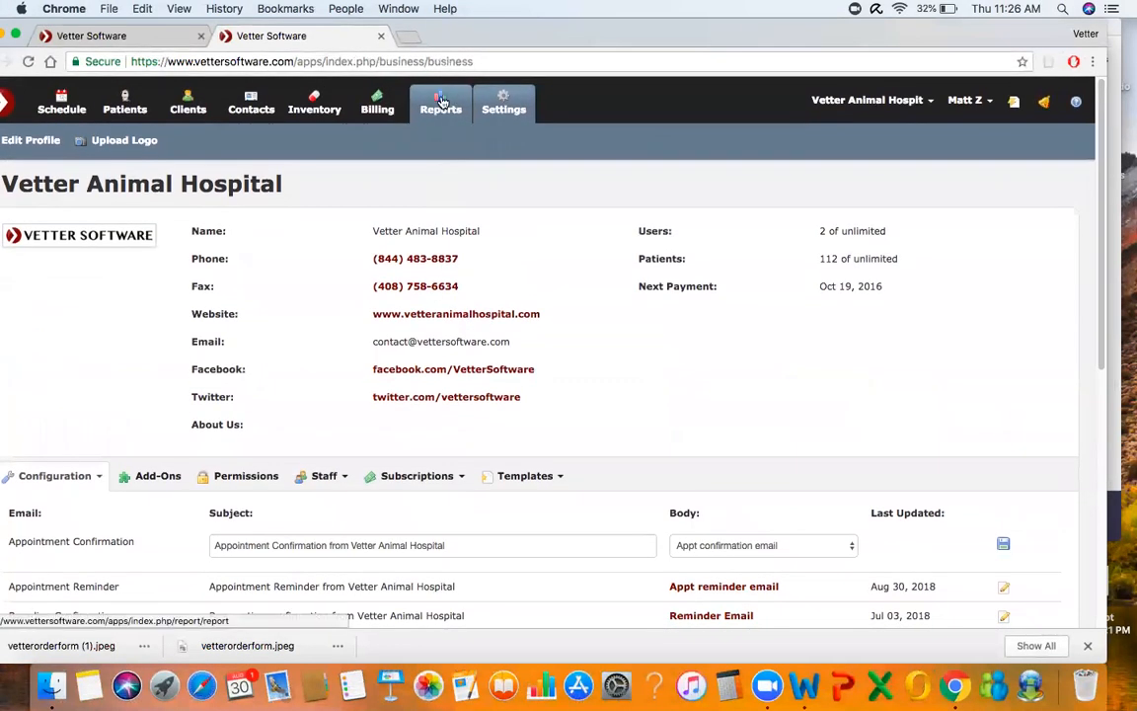
super+click(441, 102)
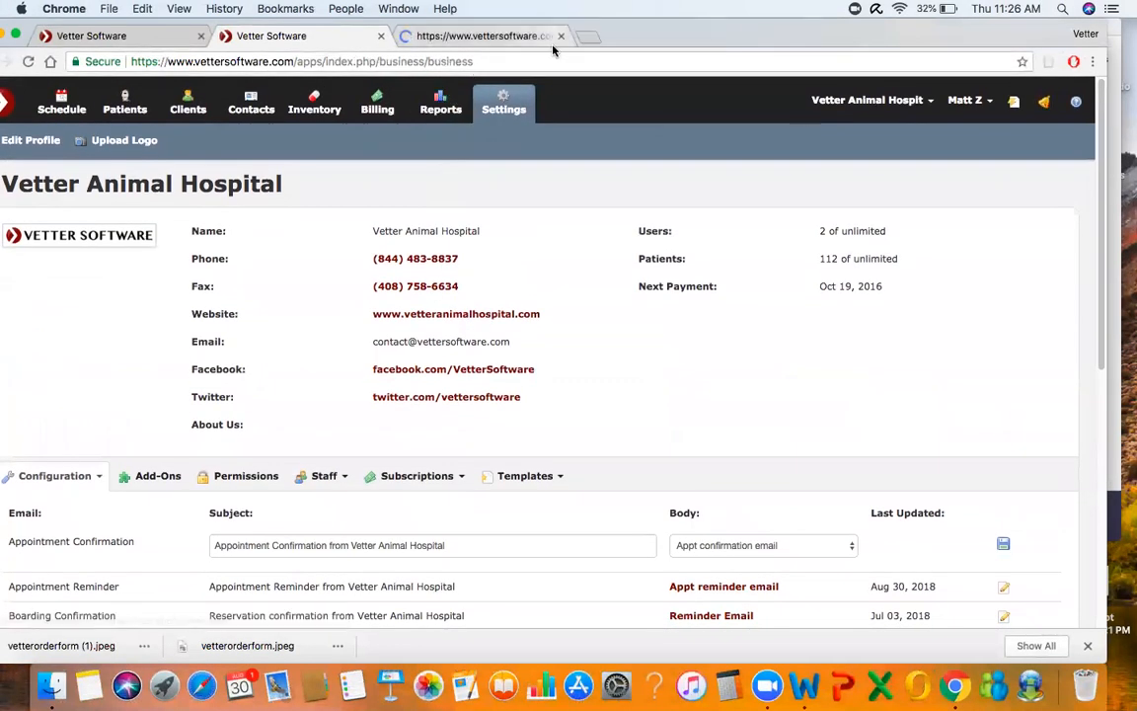
click(20, 35)
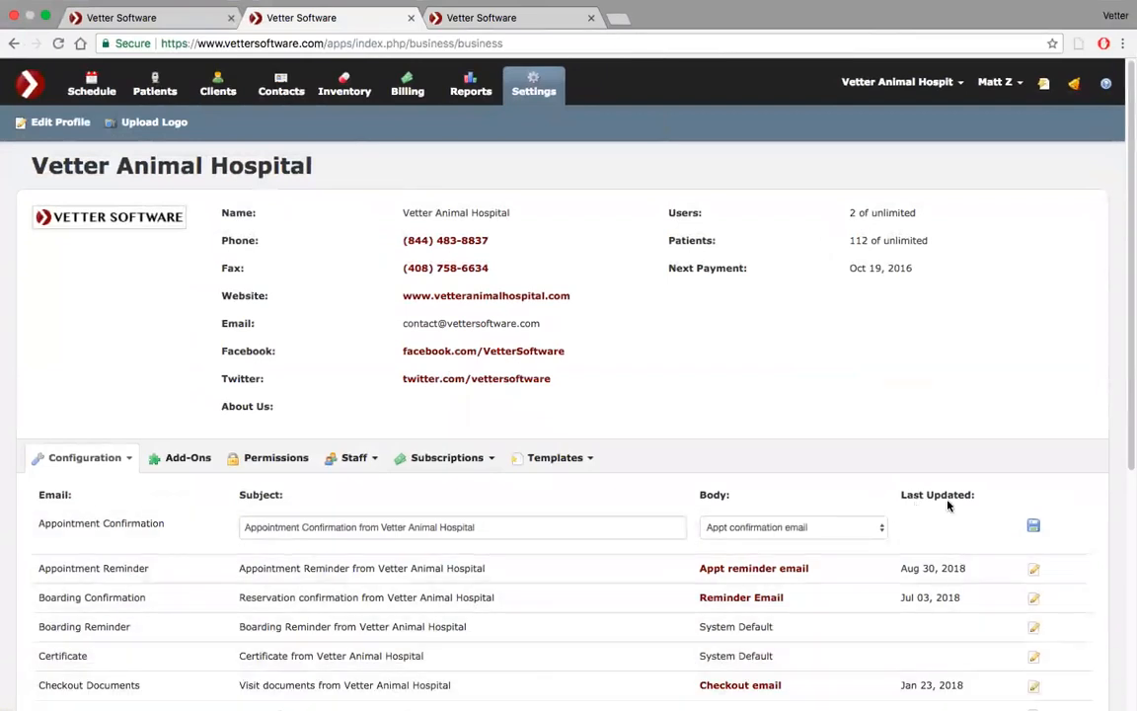
Close the Confirmation dialog on the schedule tab and return to the settings tab
click(141, 19)
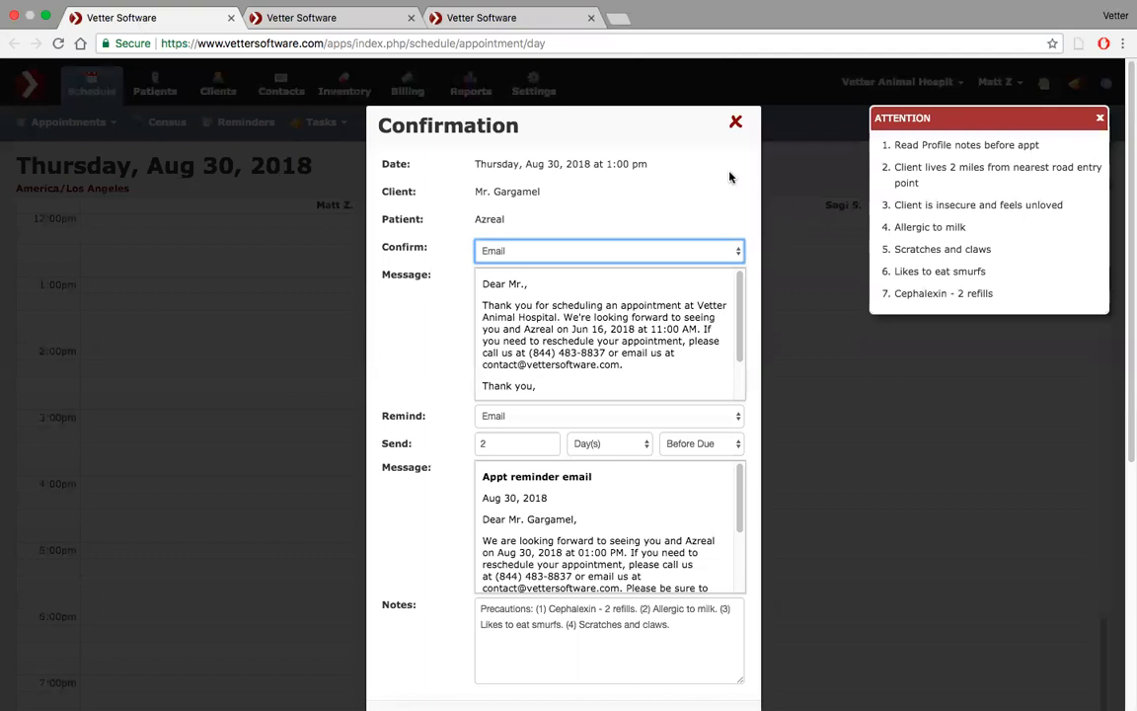
click(737, 122)
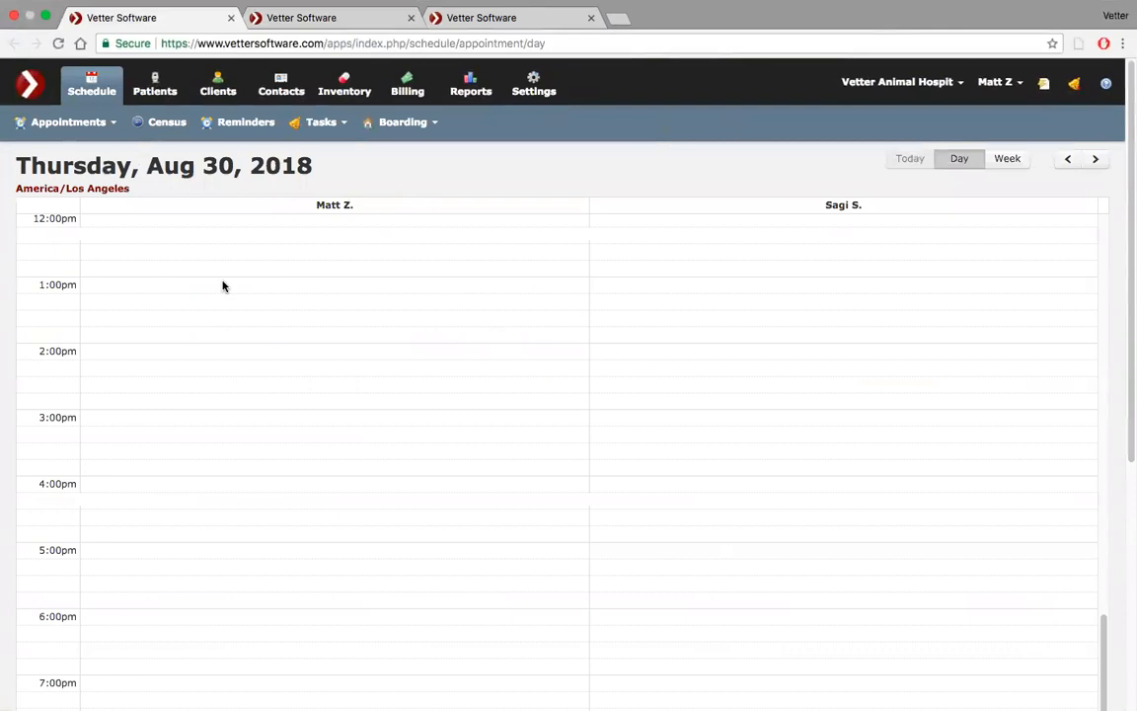
click(336, 18)
Open the Appointment Confirmation Email template from the letter templates list
scroll(198, 338, down, 5)
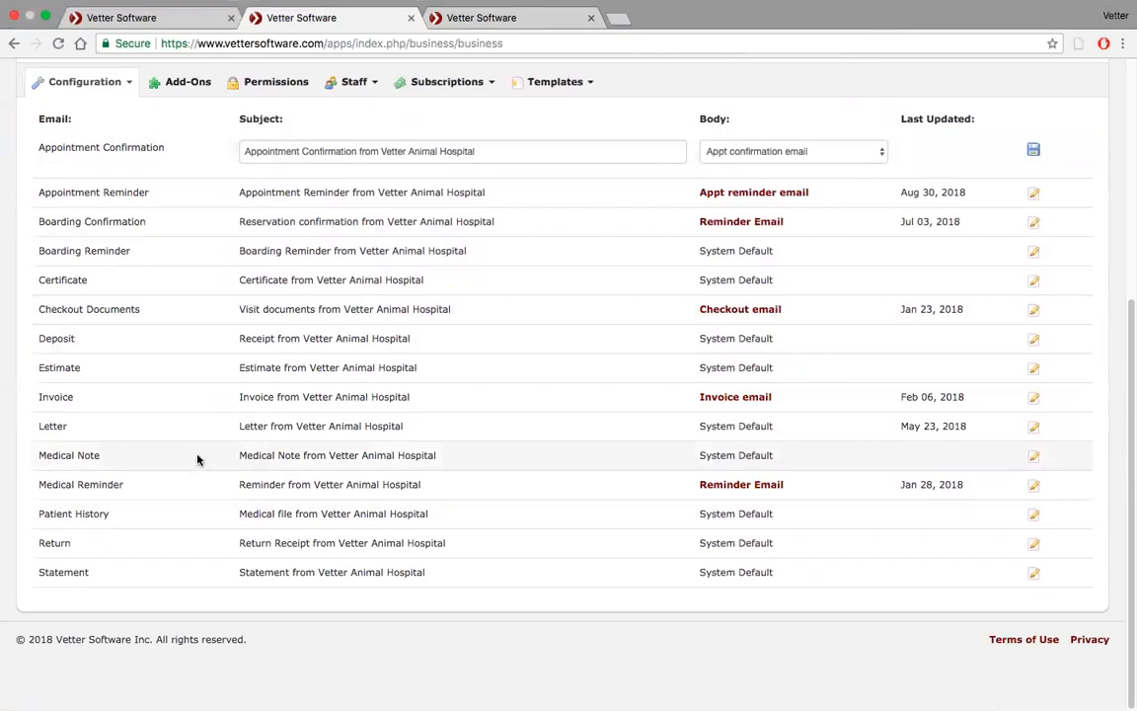
scroll(436, 246, up, 2)
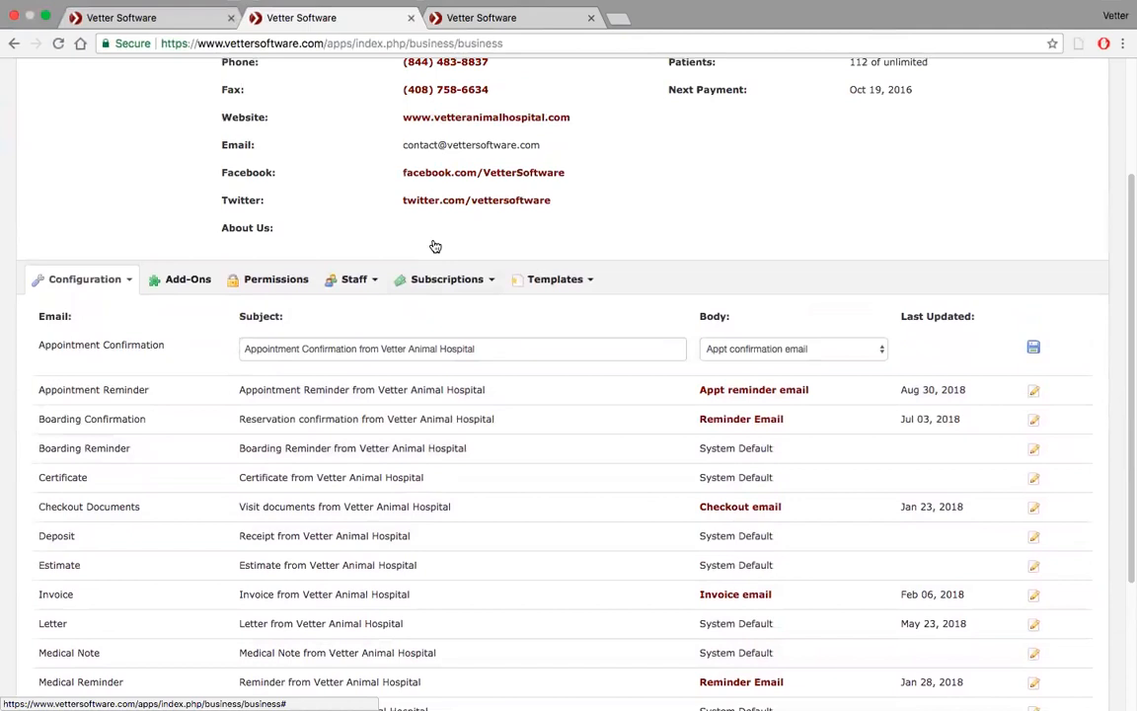
click(587, 279)
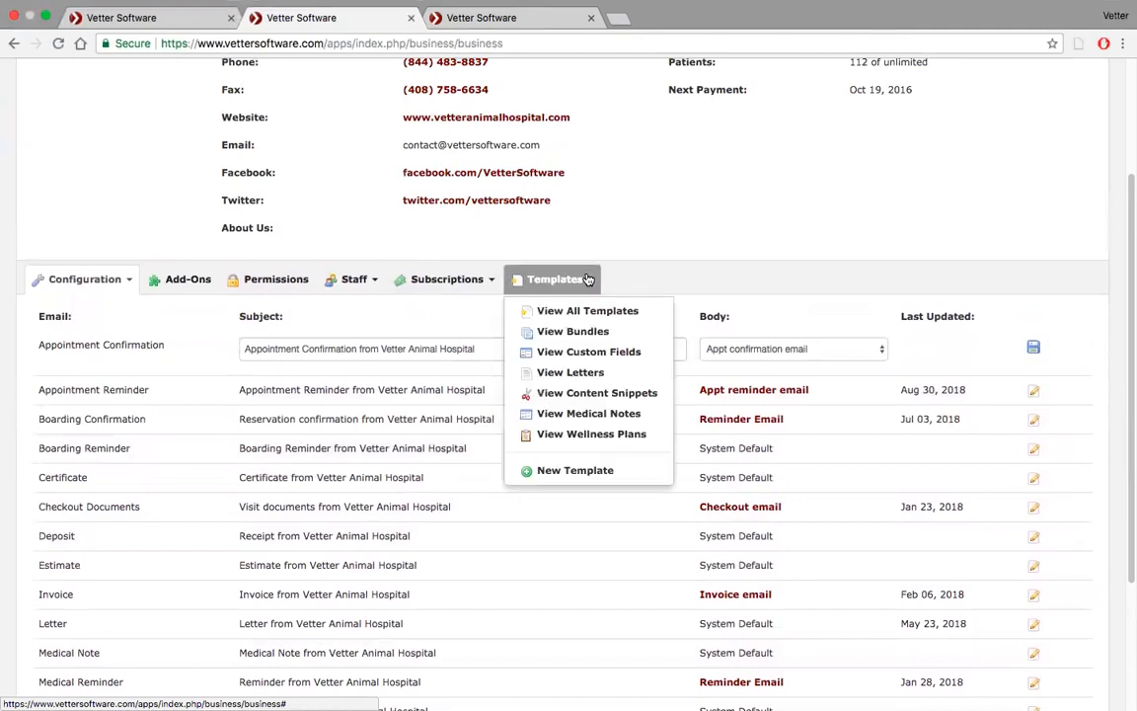
click(586, 381)
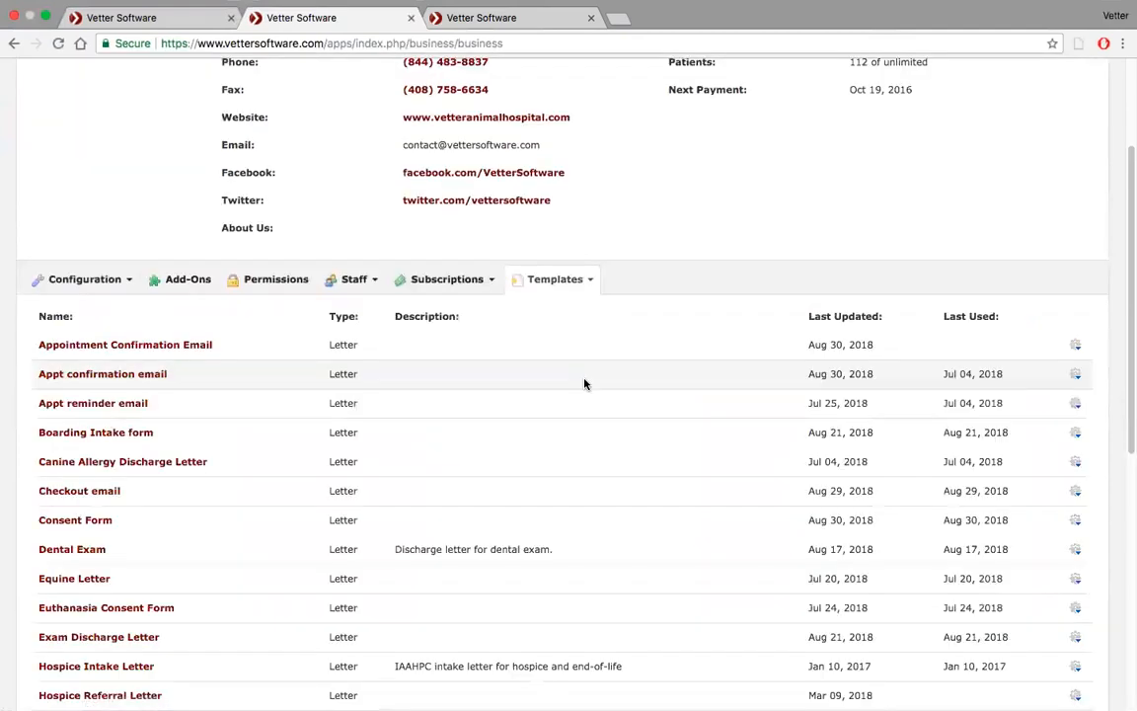
scroll(556, 371, down, 2)
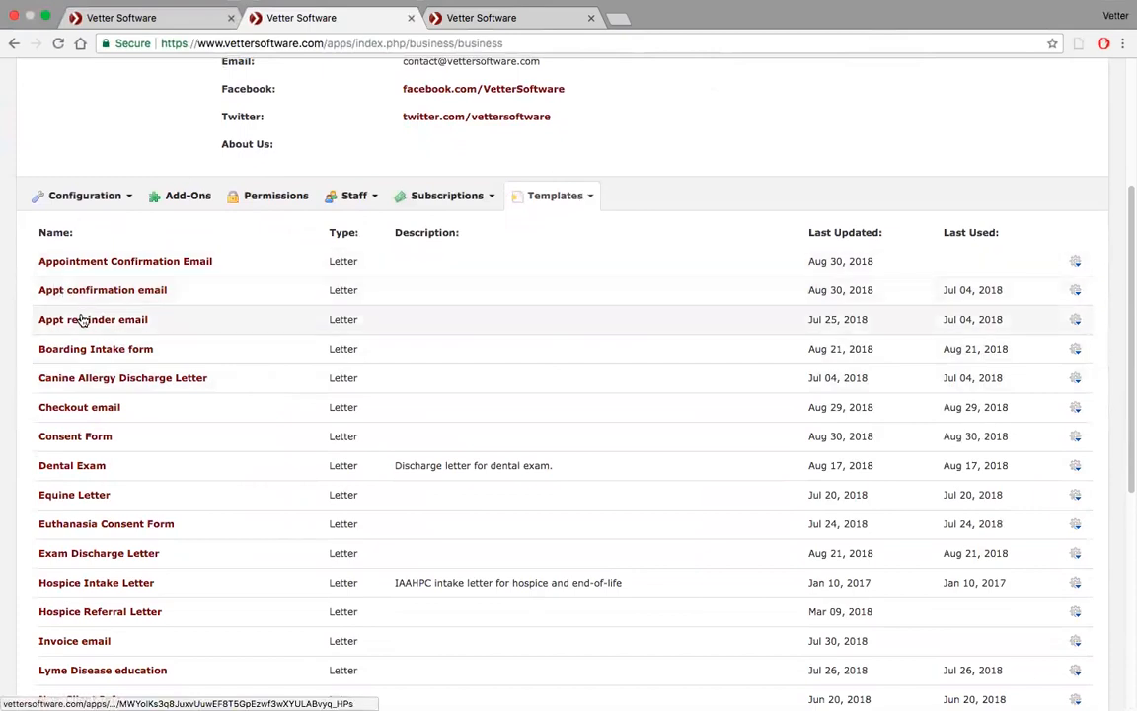
click(88, 261)
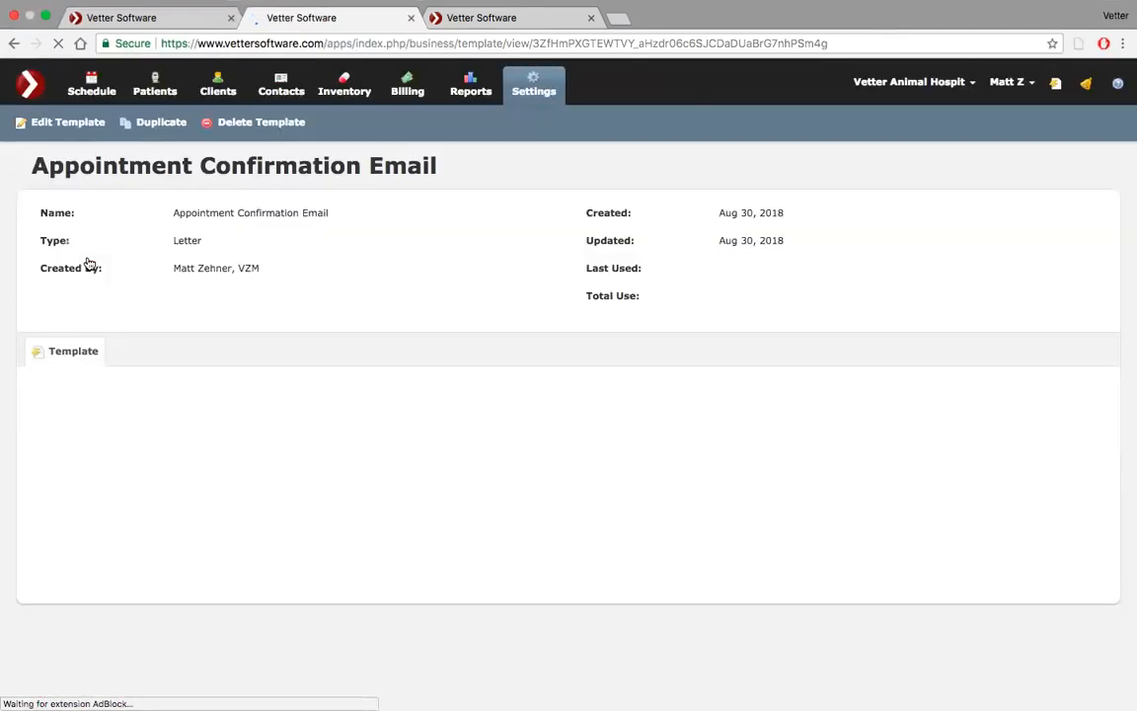
Expand the Billing, Boarding and Patient Information merge field groups to examine the available fields
scroll(181, 314, down, 3)
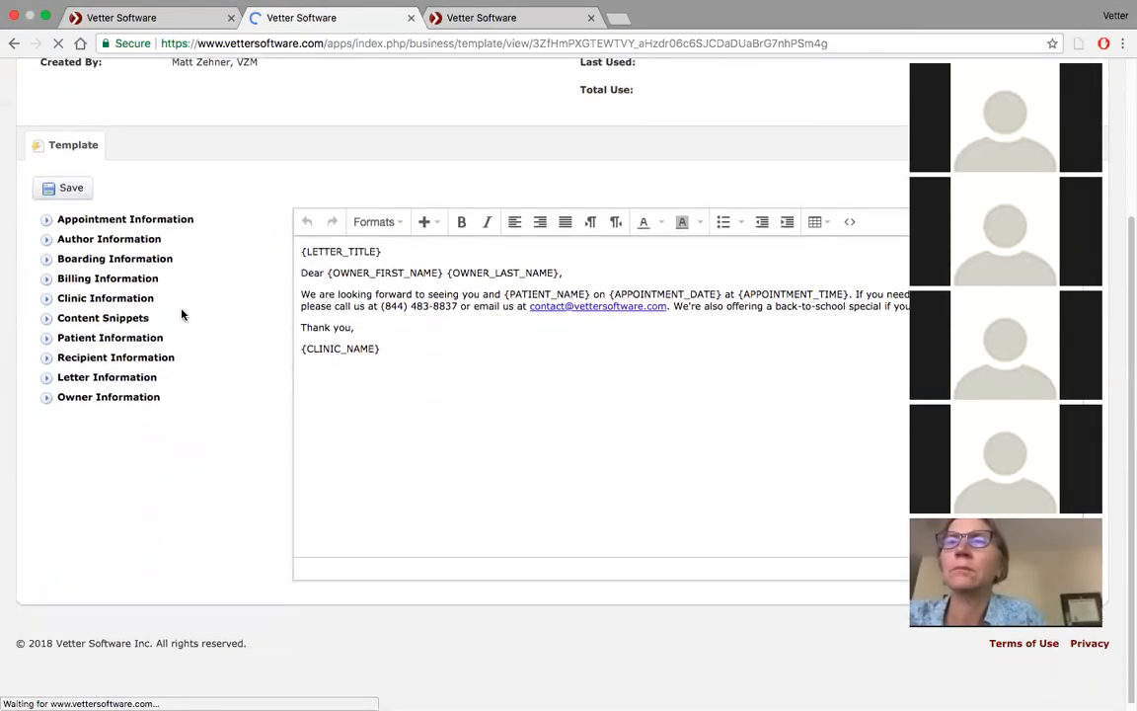
click(47, 286)
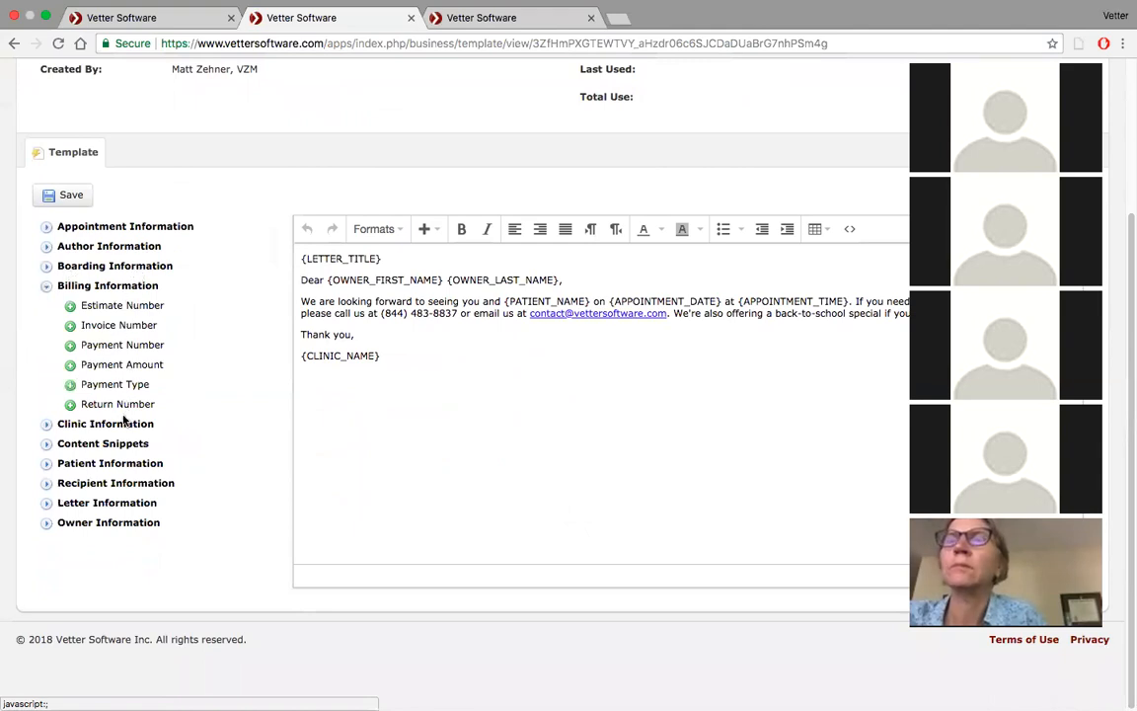
click(47, 265)
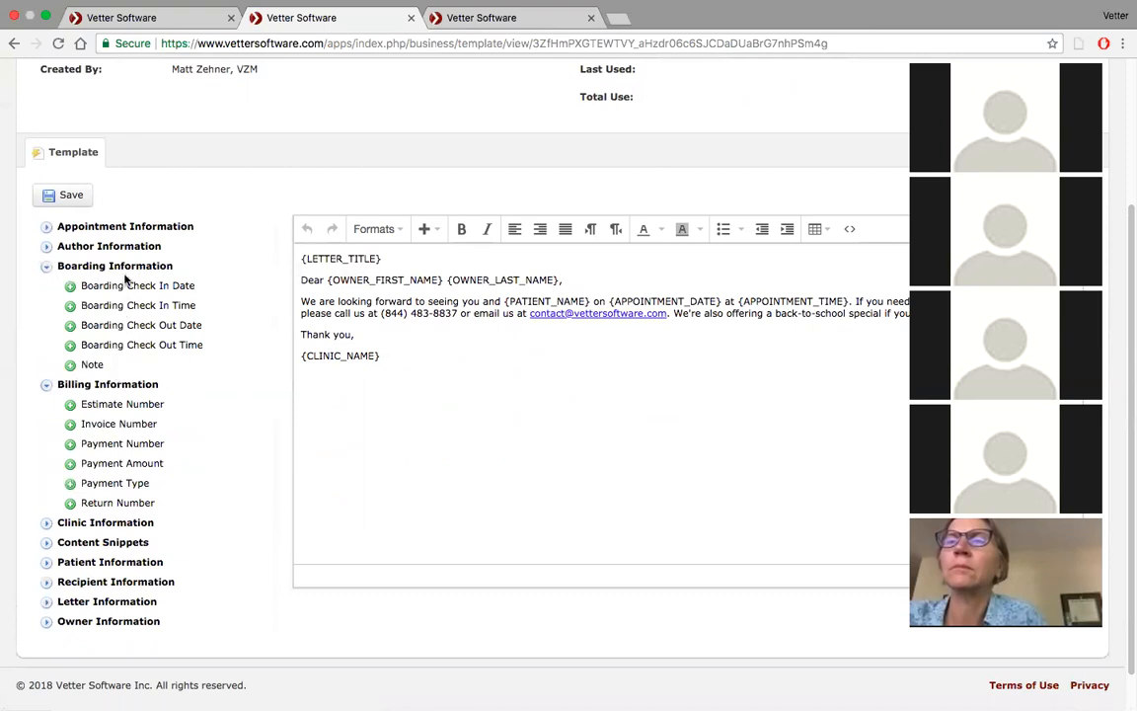
scroll(125, 279, down, 1)
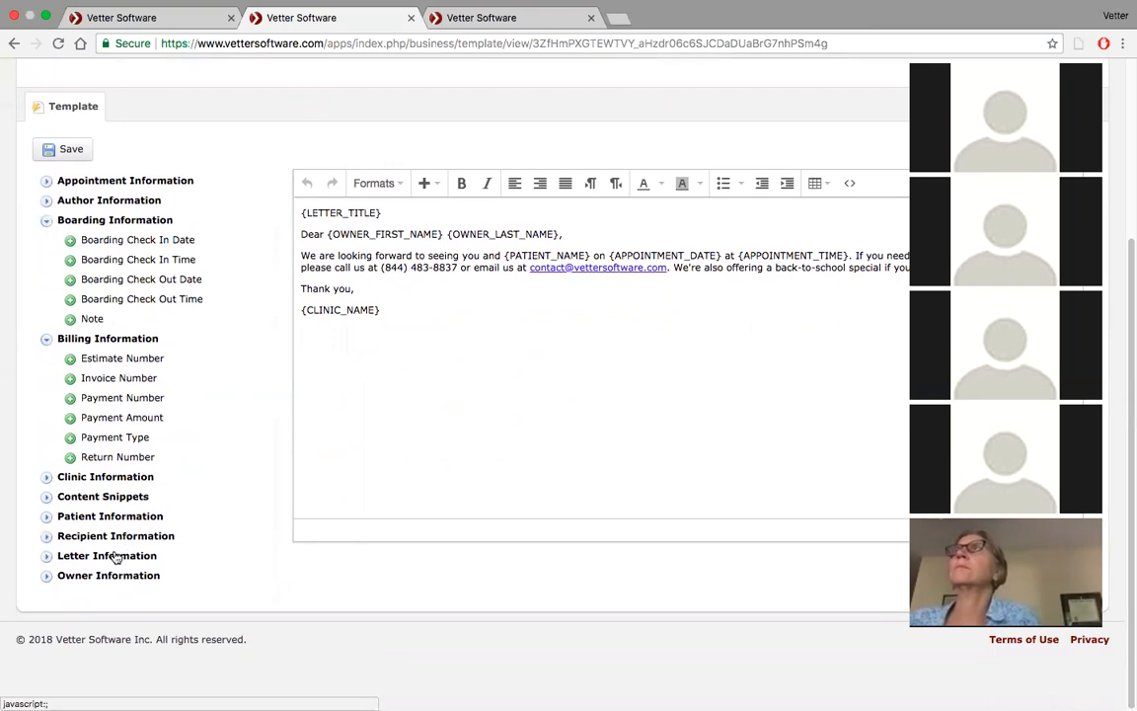
click(47, 515)
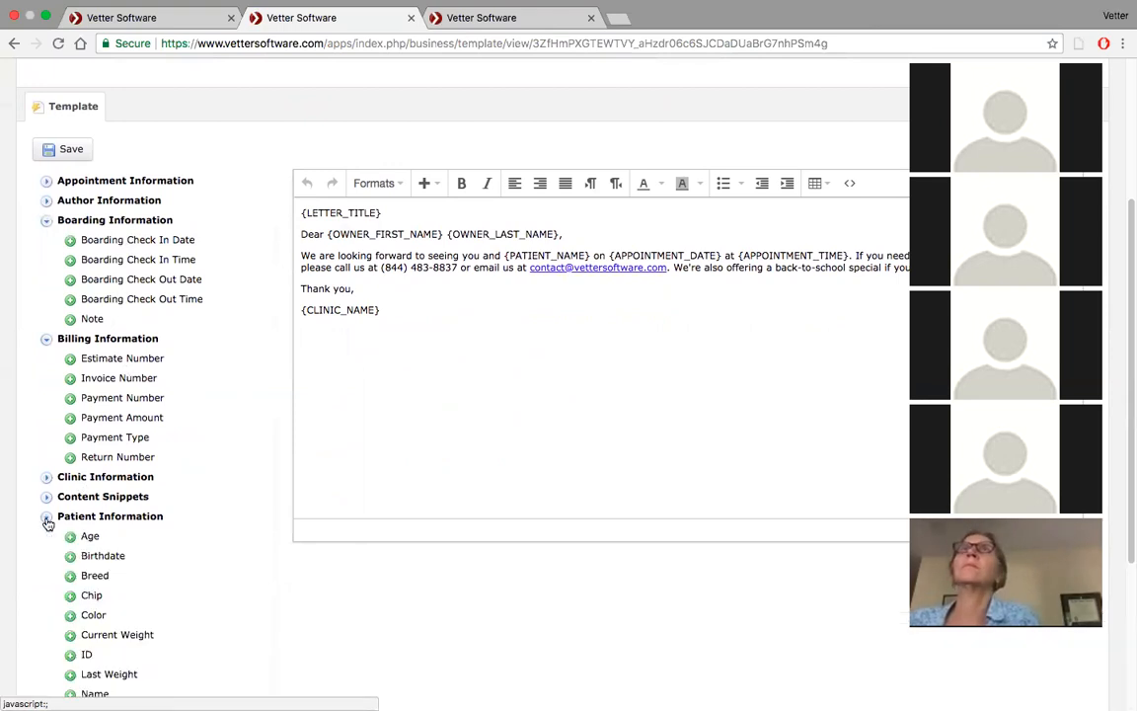
scroll(203, 481, down, 5)
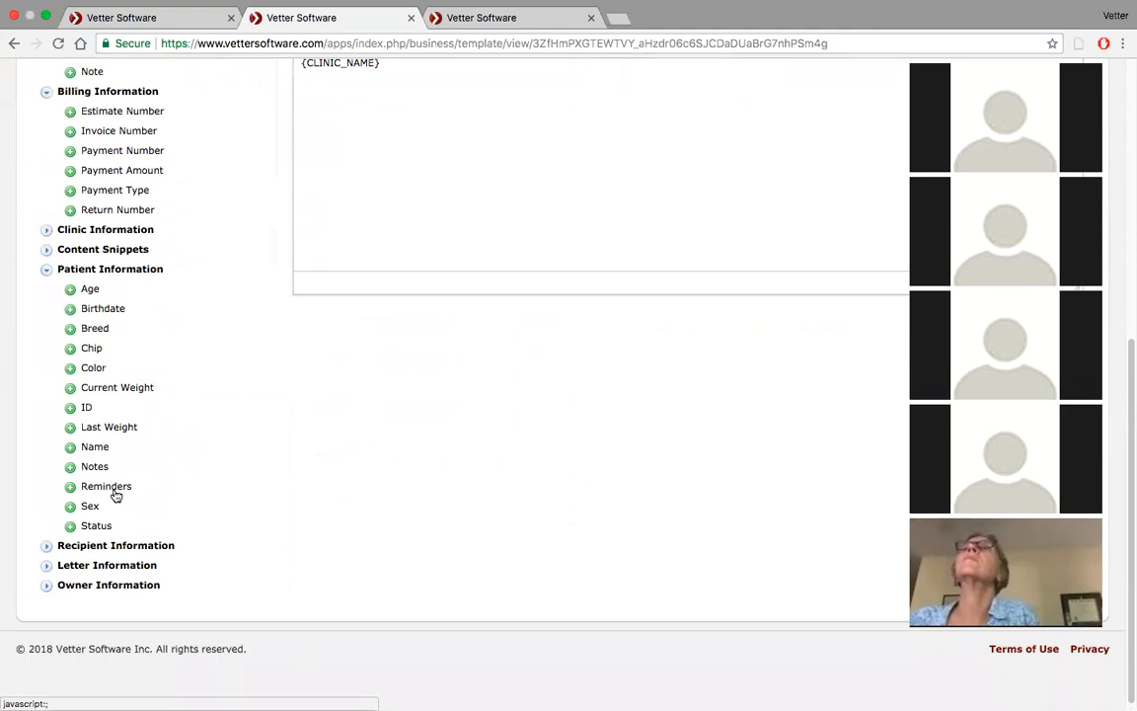
Extend the message's special-offer sentence with "included {PATIENT_NAME}'s {PATIENT_REMINDERS}." and save the template
scroll(417, 249, up, 5)
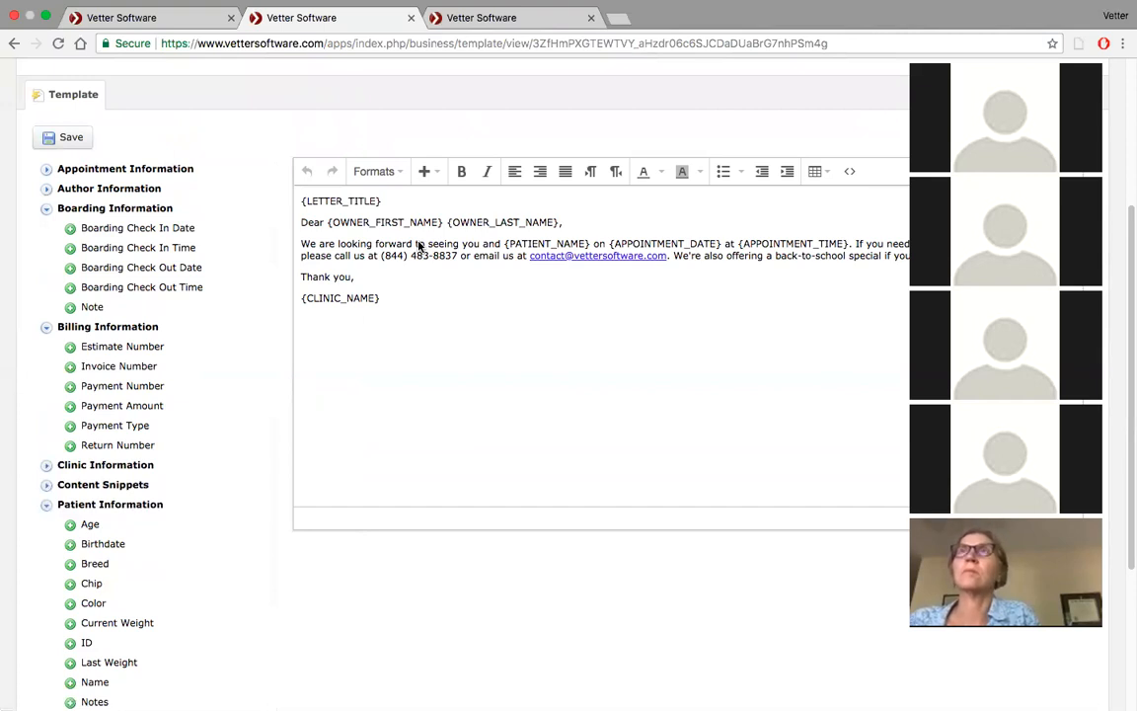
scroll(417, 241, down, 4)
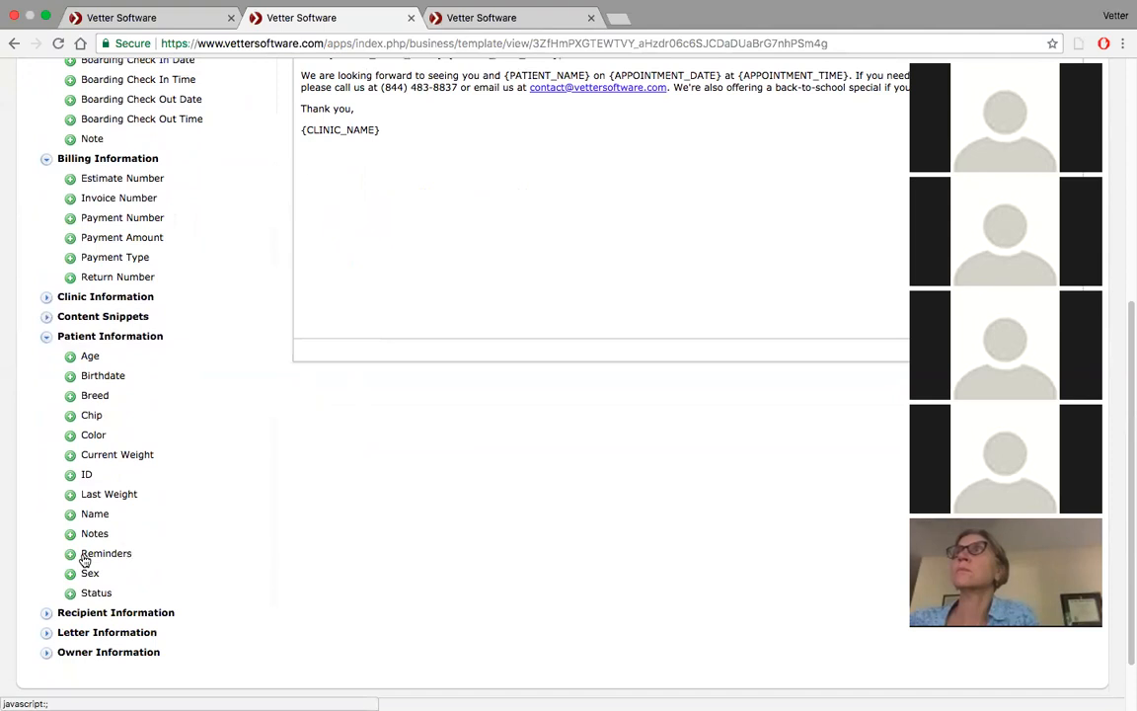
scroll(376, 208, up, 3)
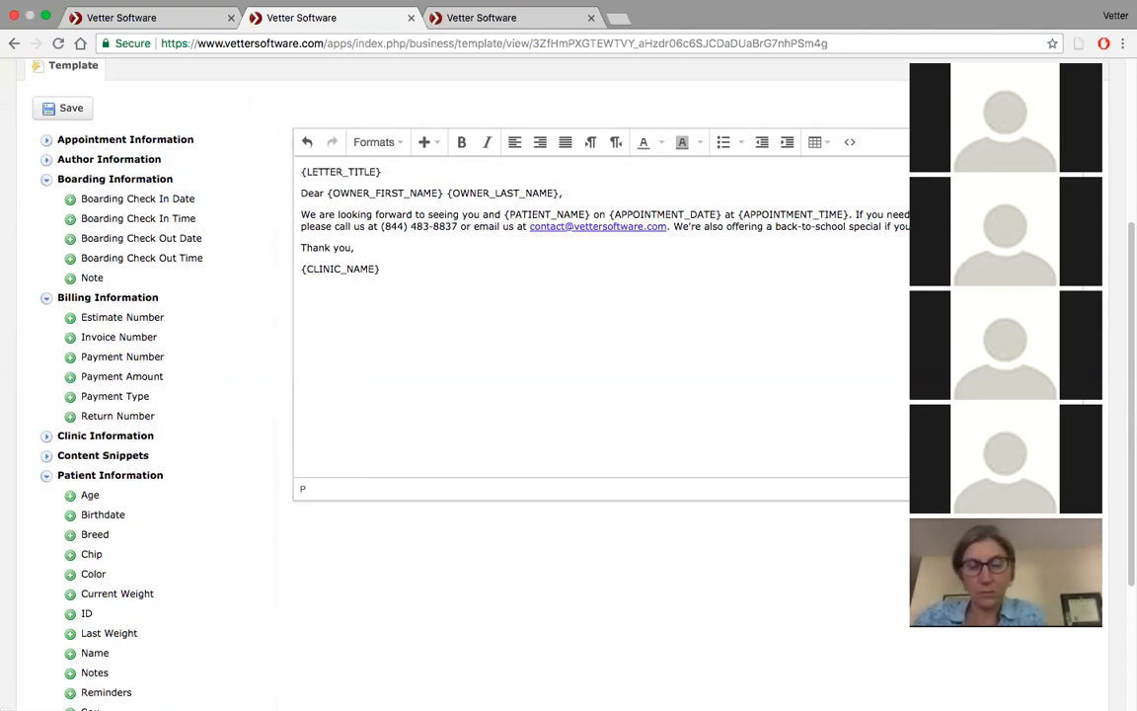
text(icnluce)
key(BackSpace)
key(BackSpace)
text(ncluded)
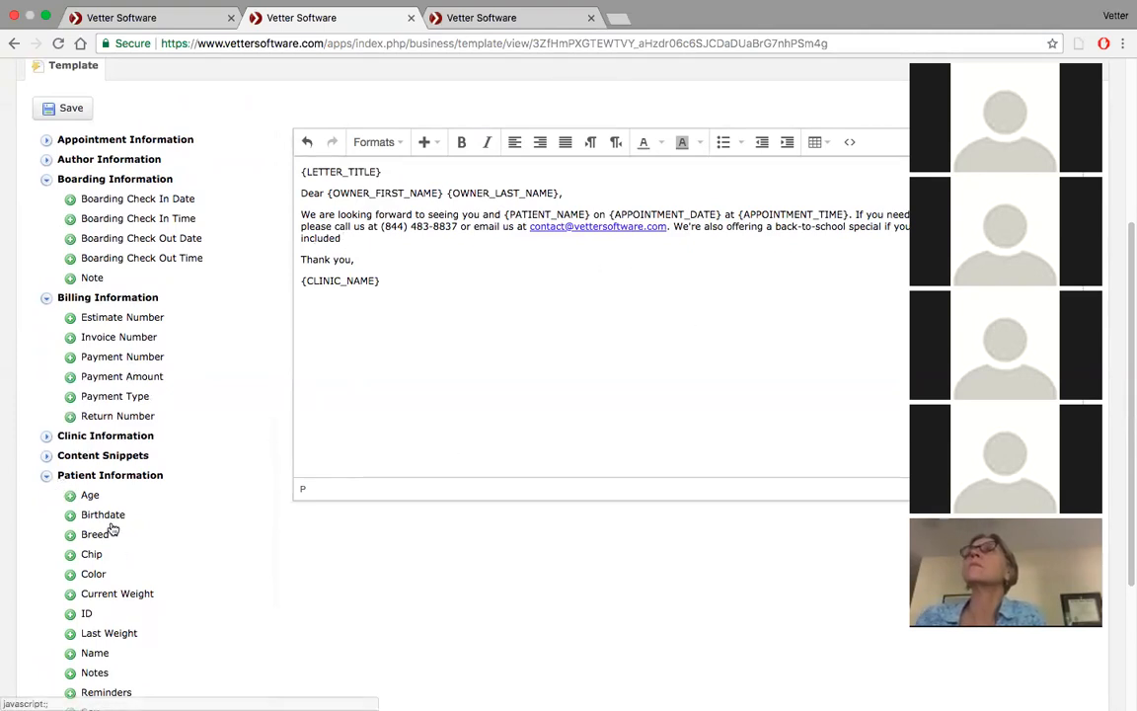
click(69, 653)
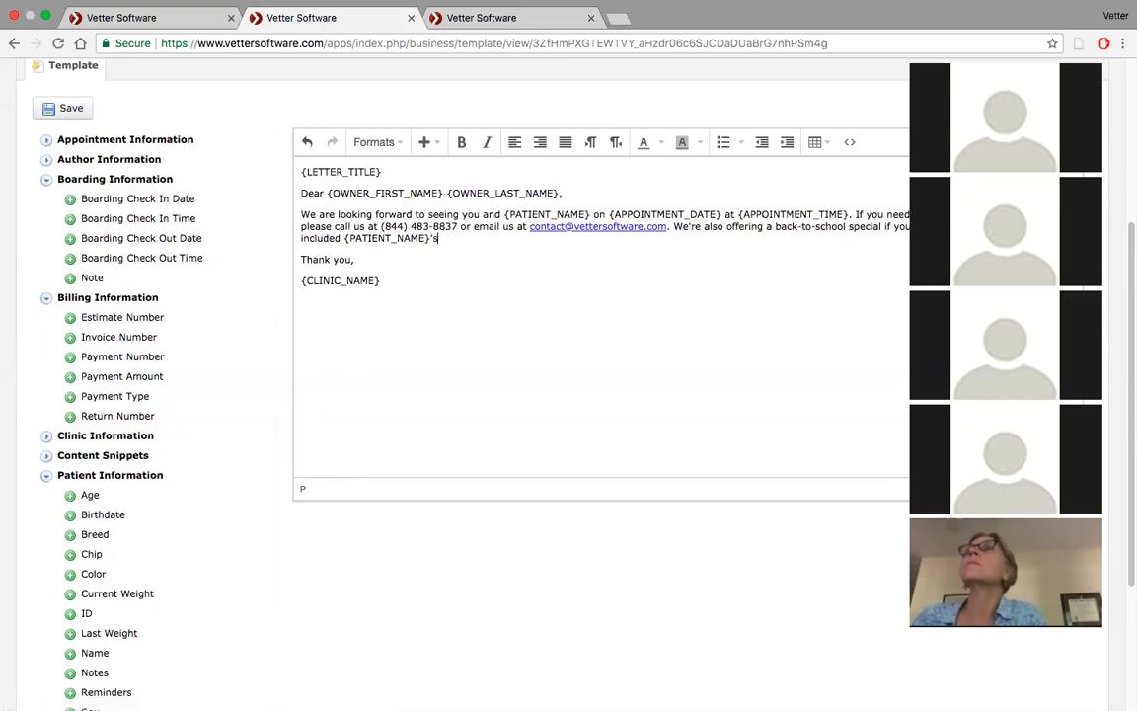
scroll(101, 509, down, 3)
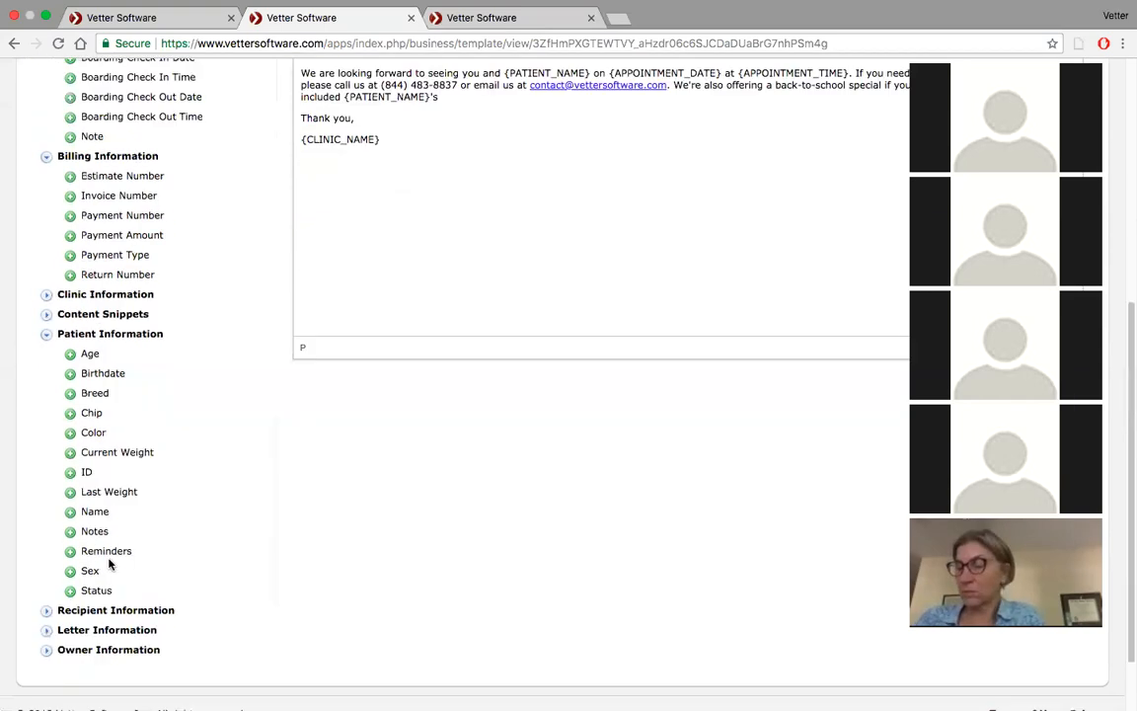
click(70, 518)
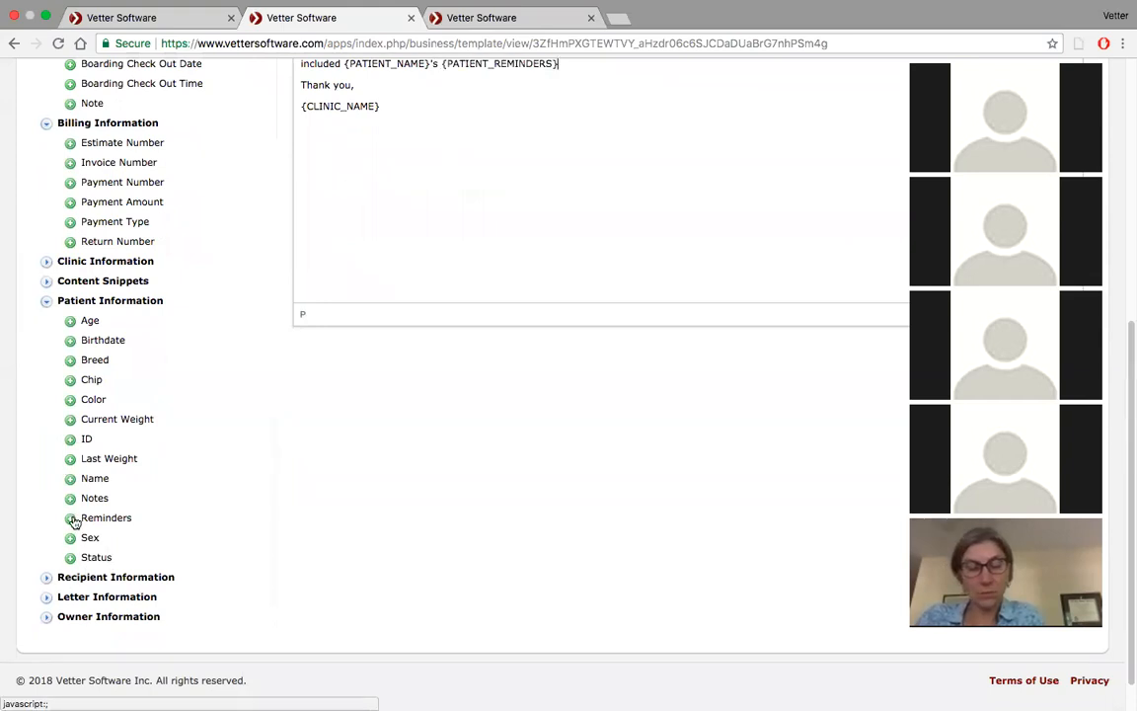
text(.)
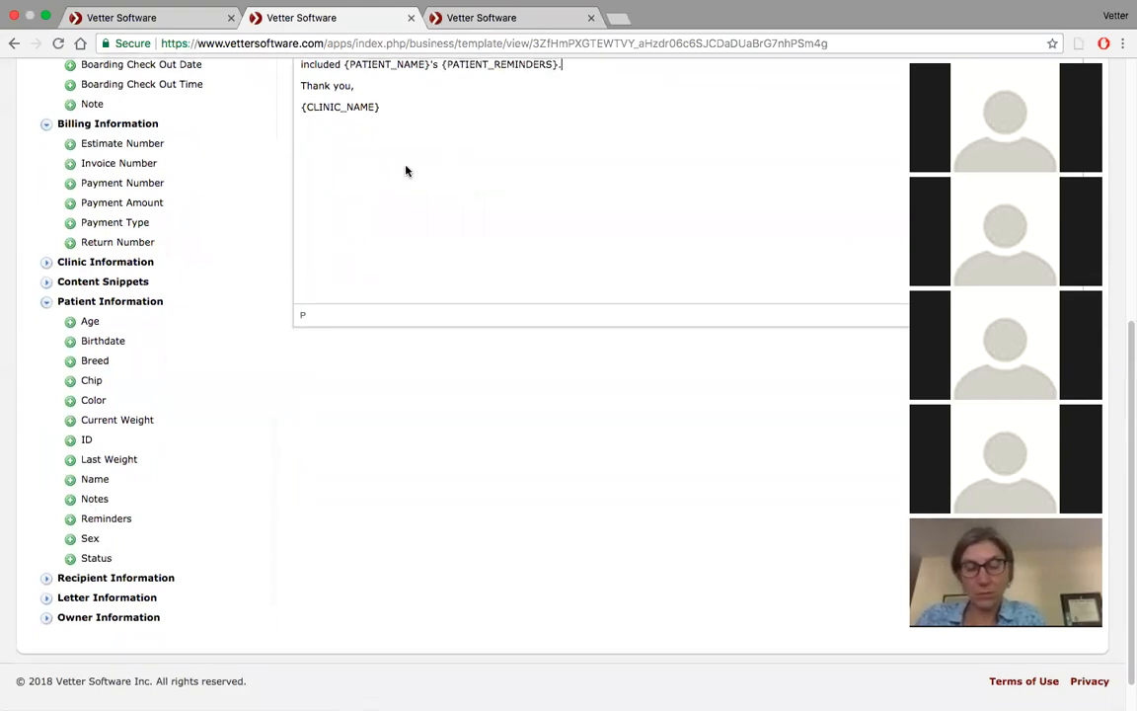
scroll(405, 170, up, 8)
click(71, 378)
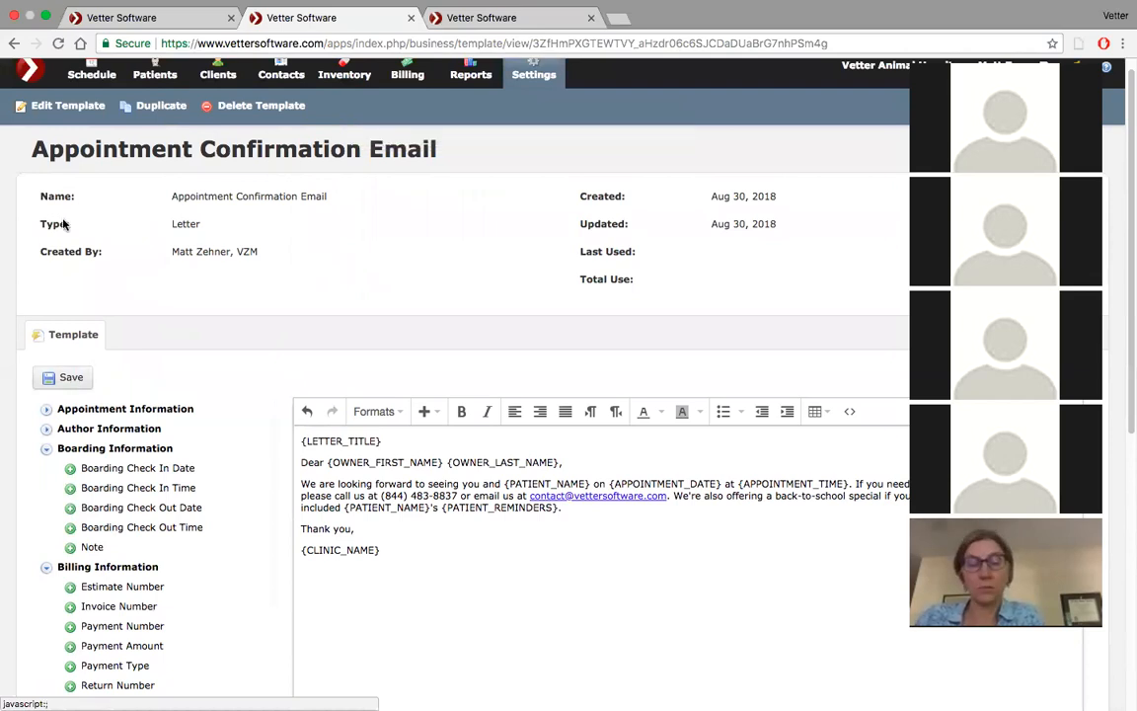
Start a test appointment at 2:00 PM with complaint "test", the demo client and patient Azreal, and advance to its confirmation
click(138, 17)
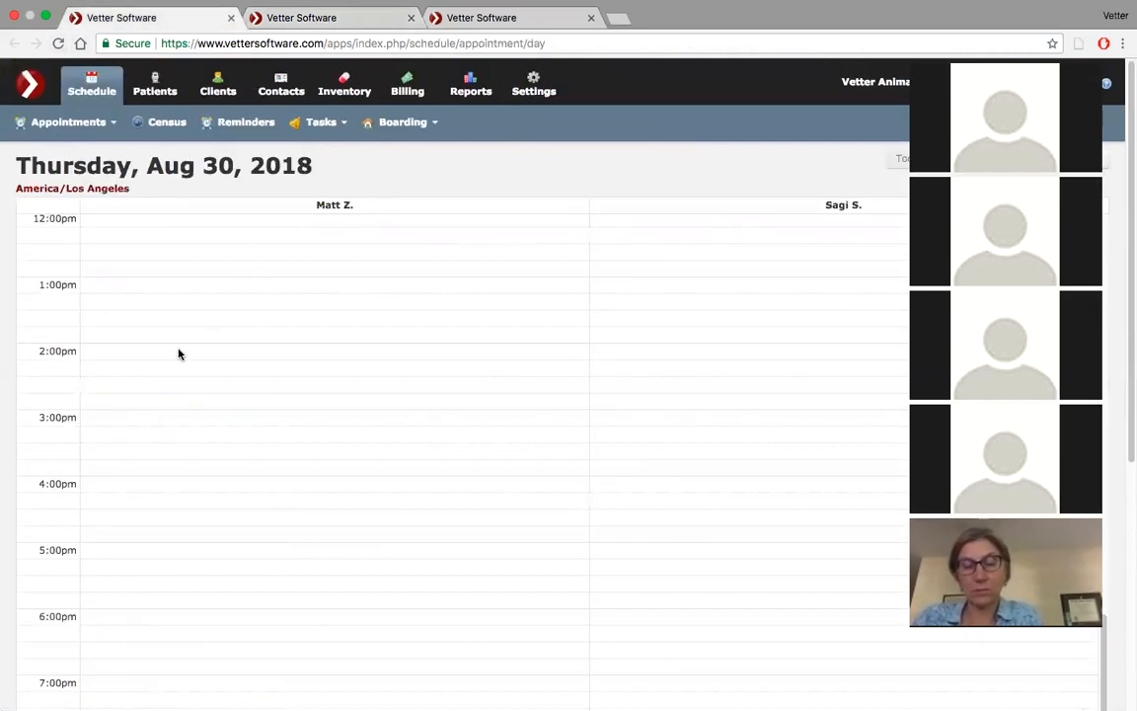
click(172, 352)
click(545, 197)
text(test)
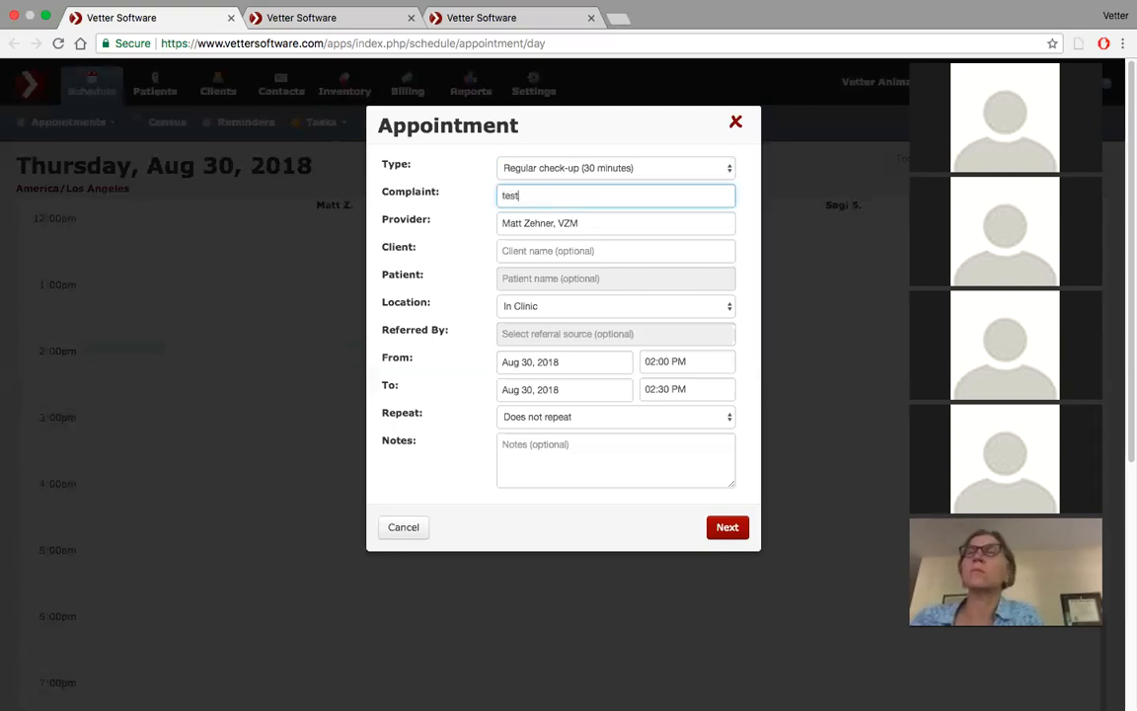
click(524, 249)
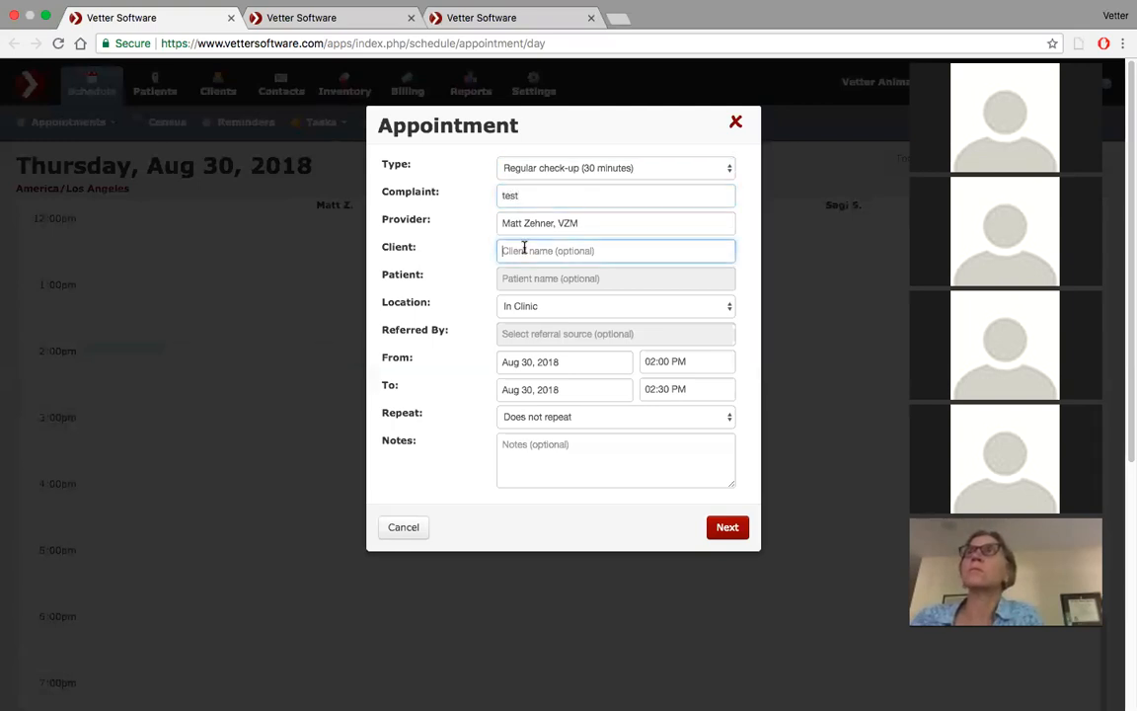
text(garg)
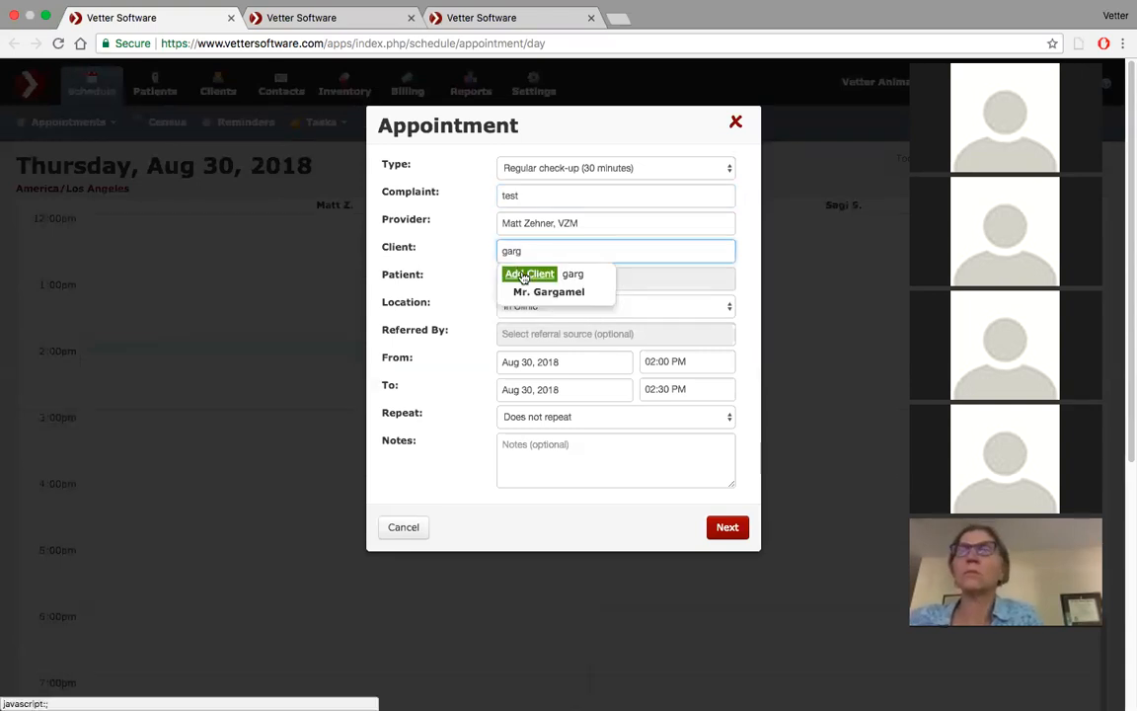
click(519, 290)
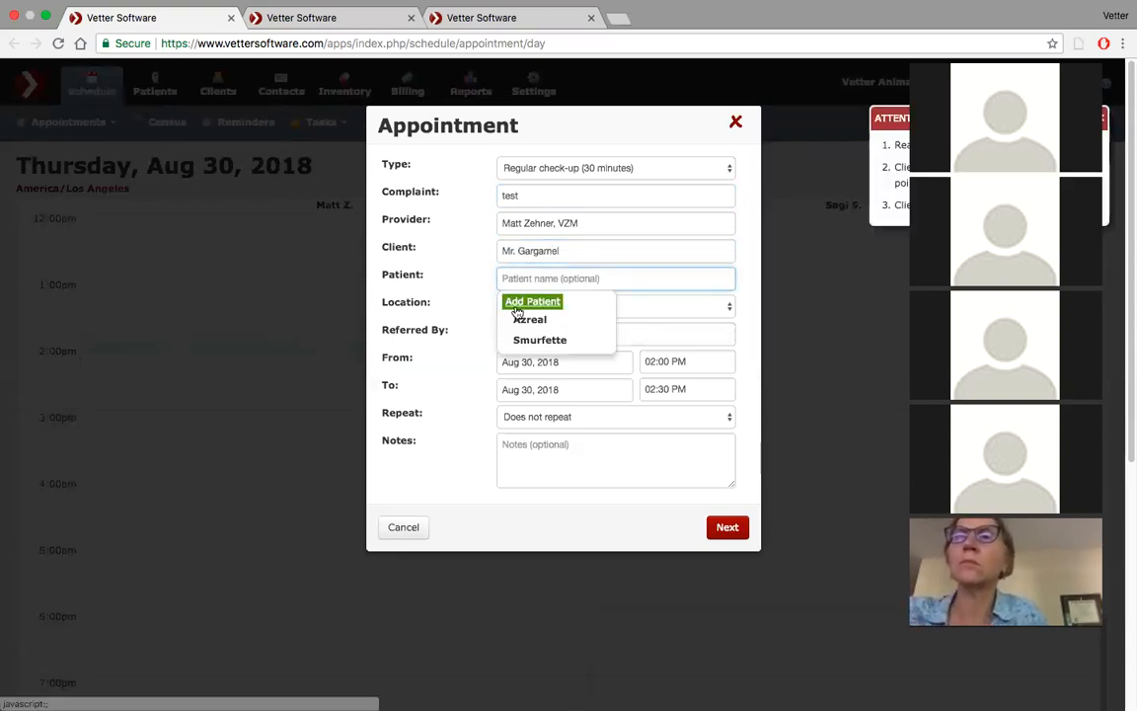
click(519, 318)
click(726, 528)
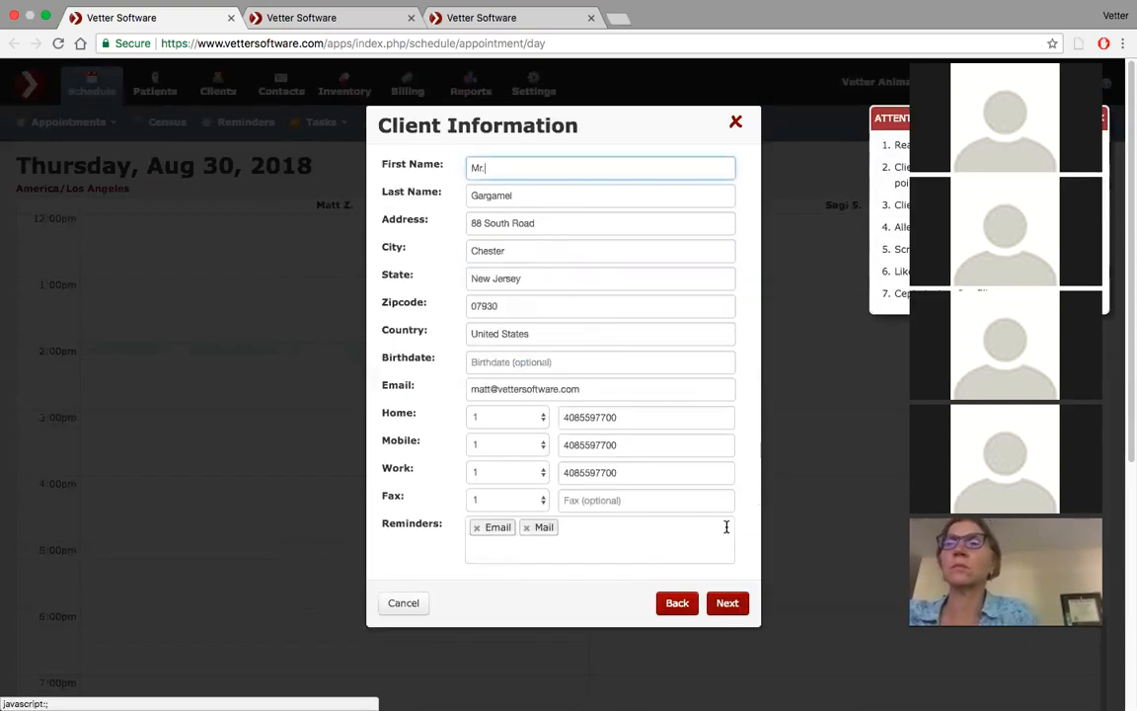
click(727, 601)
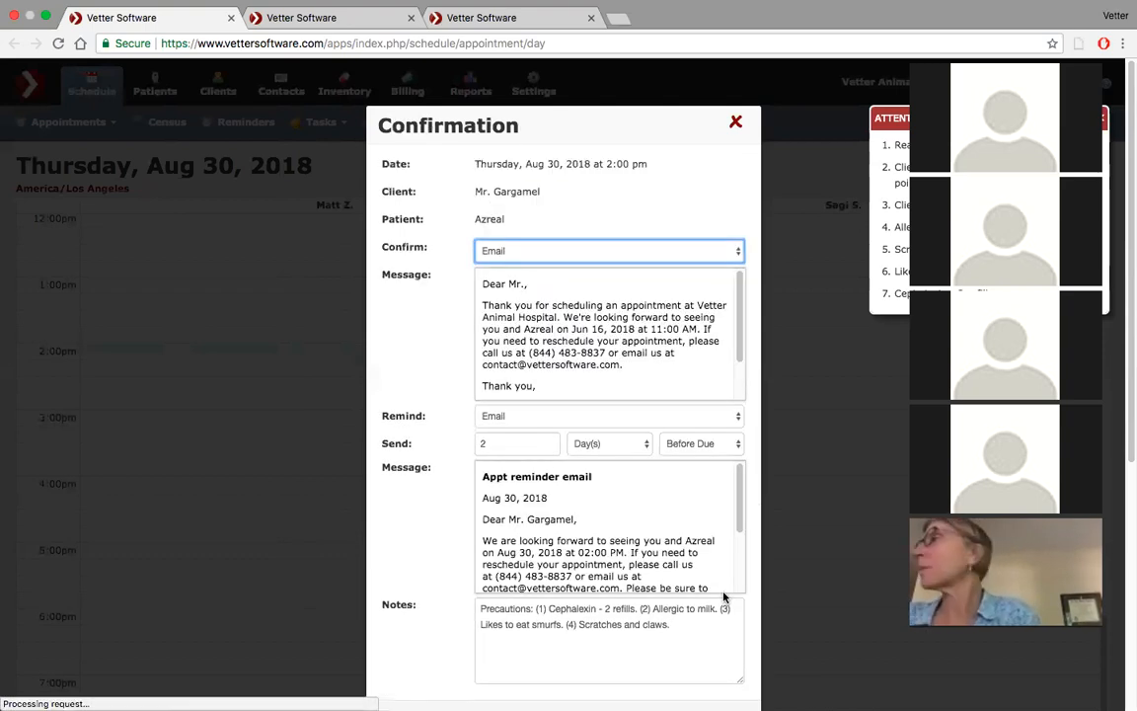
Scroll through the confirmation and reminder message previews, then close the Confirmation dialog
scroll(555, 330, down, 5)
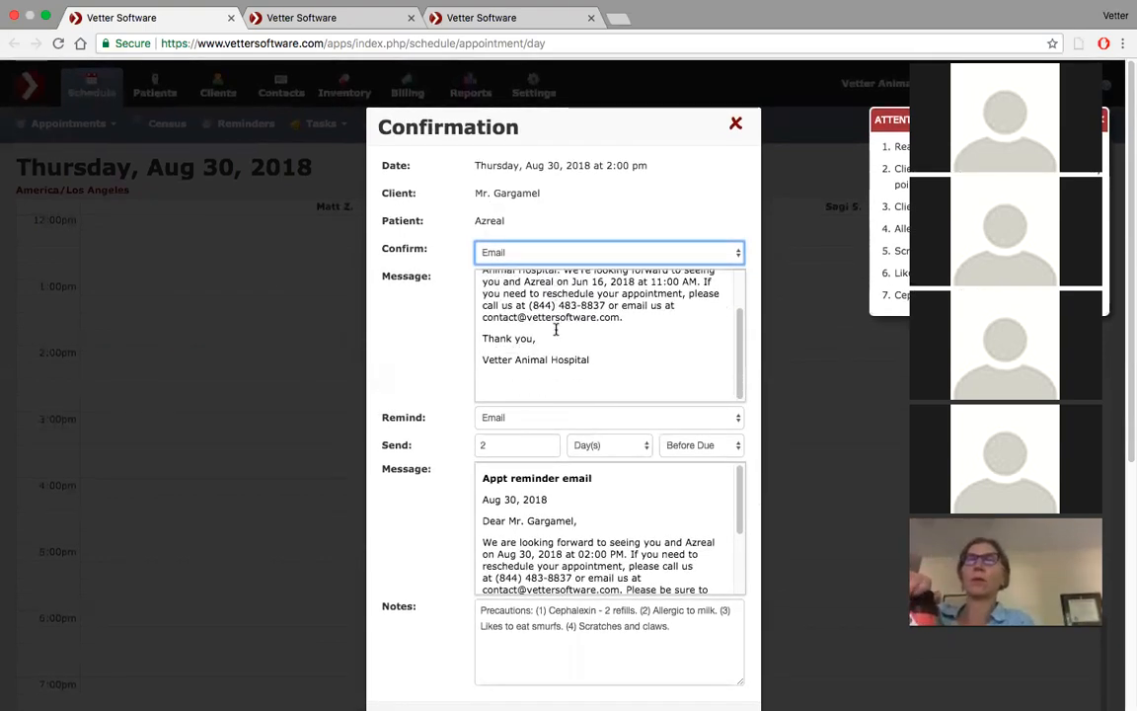
scroll(578, 457, down, 5)
scroll(579, 457, up, 5)
scroll(579, 457, up, 2)
scroll(614, 330, up, 3)
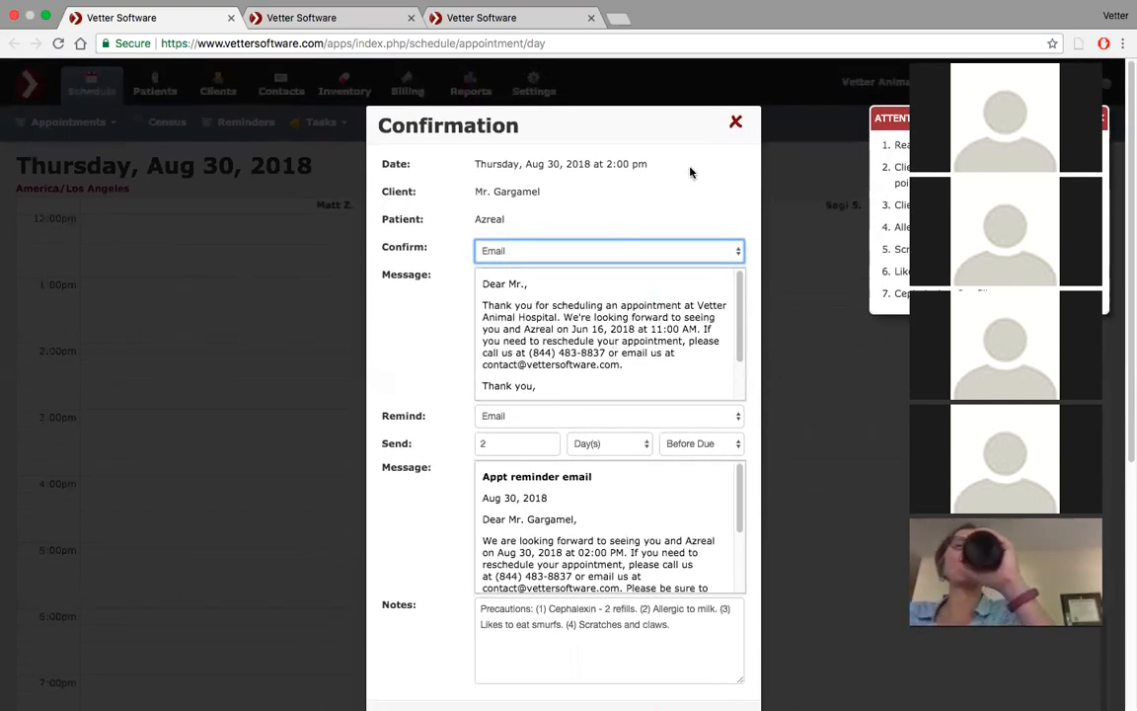
click(738, 121)
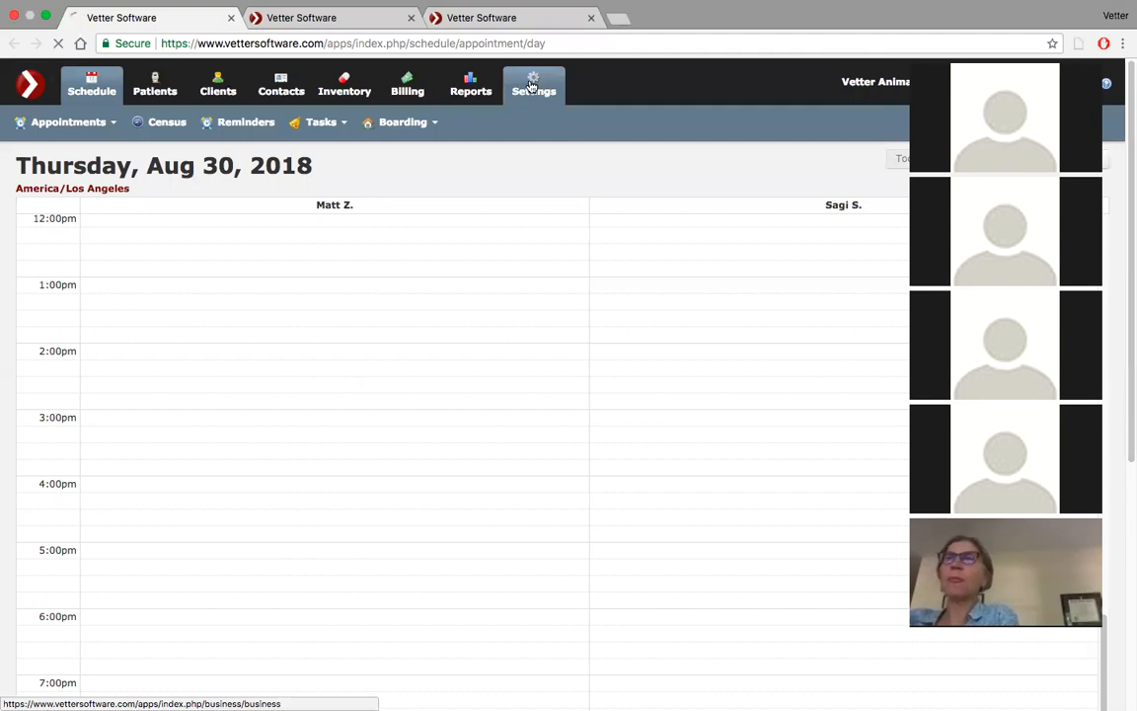
Open the clinic's email defaults list from the settings configuration options
click(531, 87)
scroll(333, 358, down, 2)
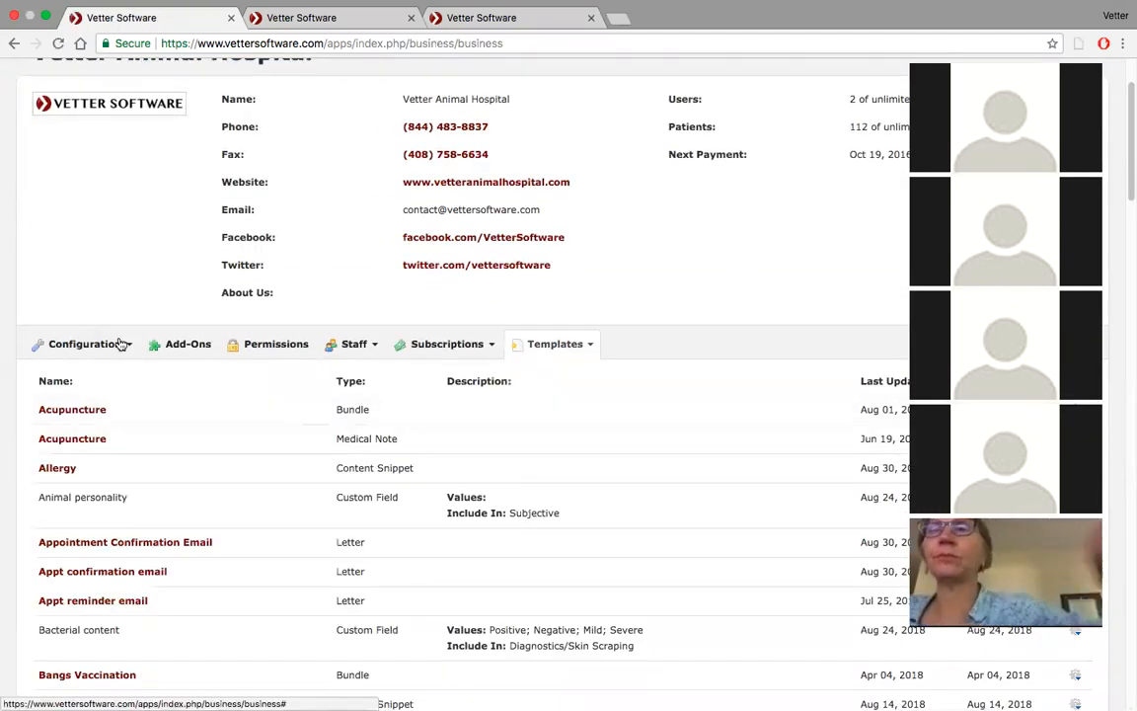
click(120, 342)
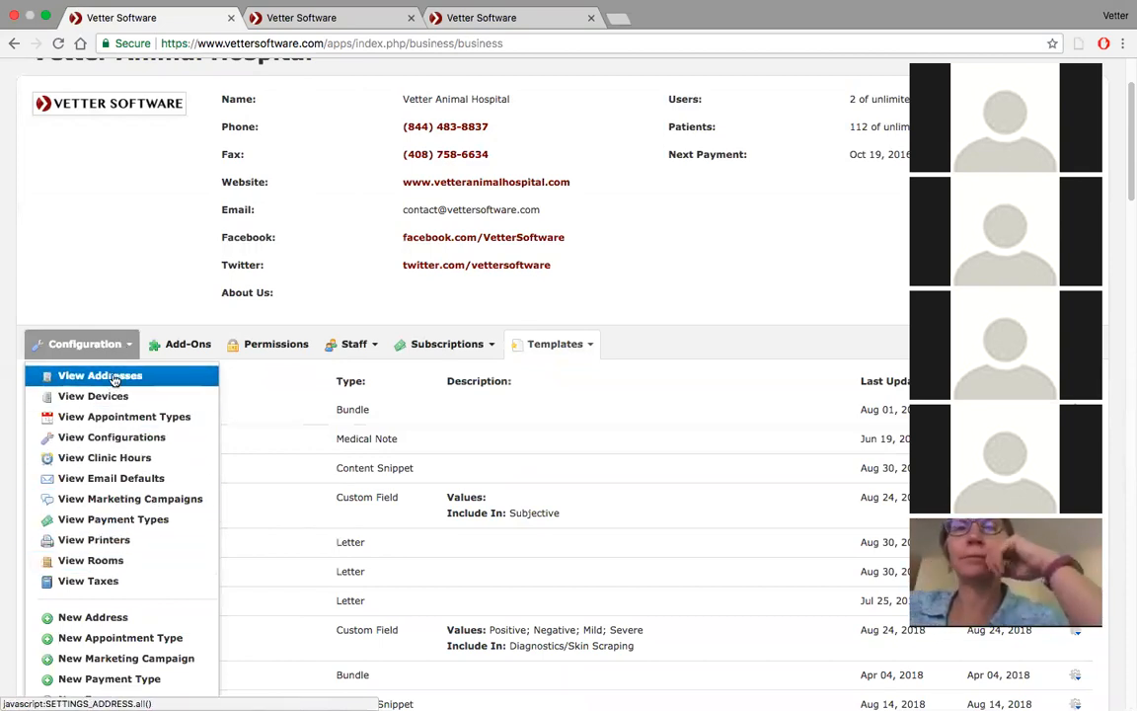
click(115, 441)
scroll(115, 447, down, 2)
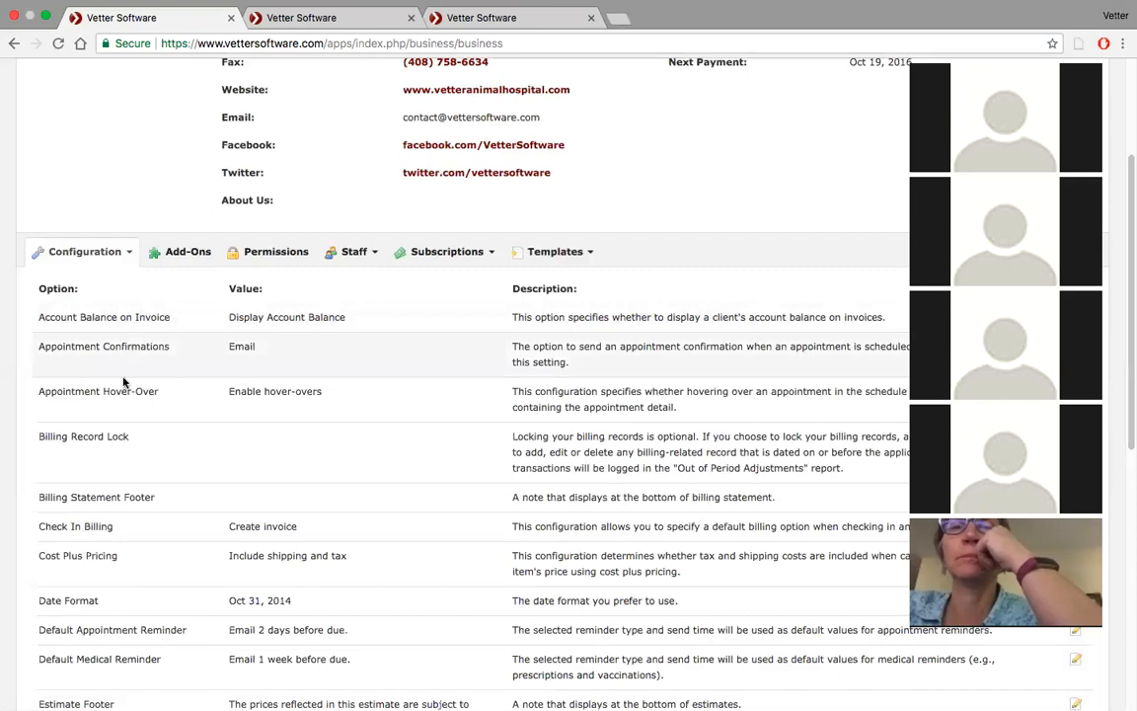
click(127, 253)
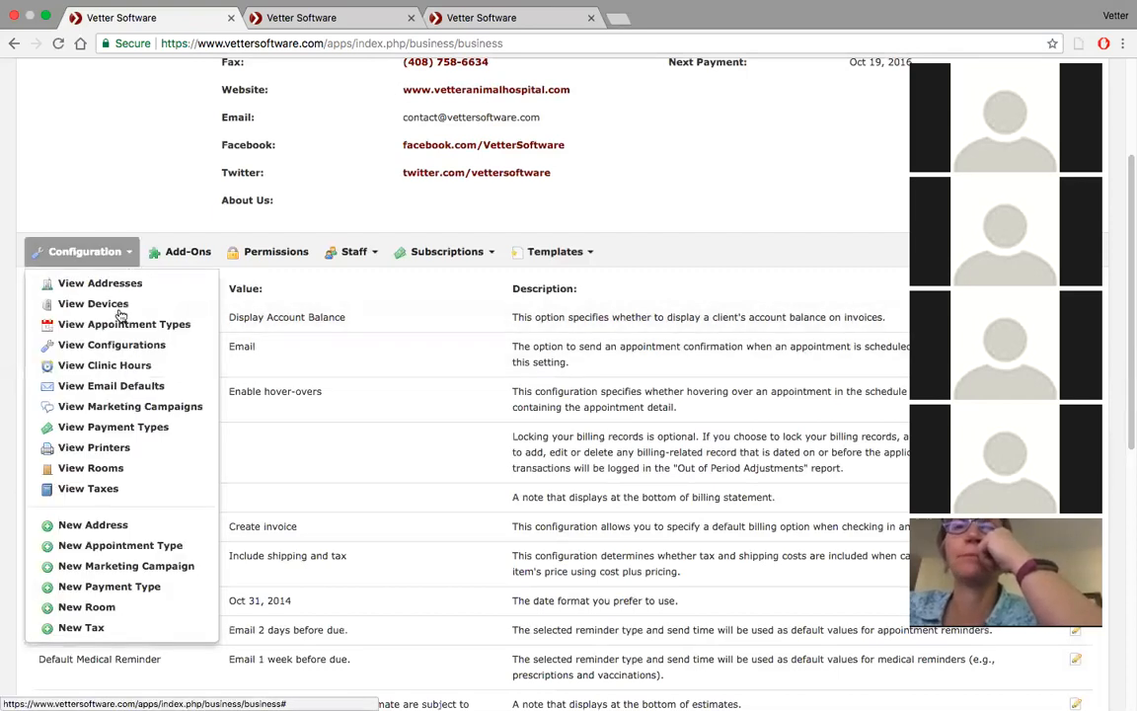
click(112, 388)
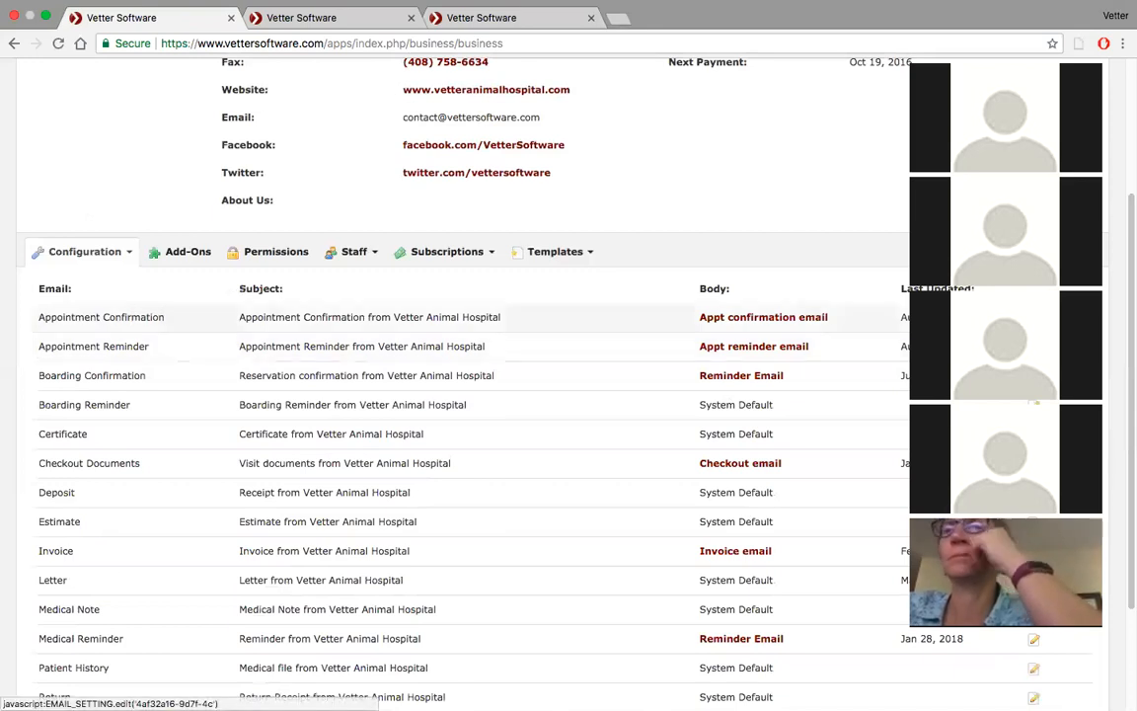
Set the Appointment Confirmation body to the Appointment Confirmation Email template and save the row
click(1033, 317)
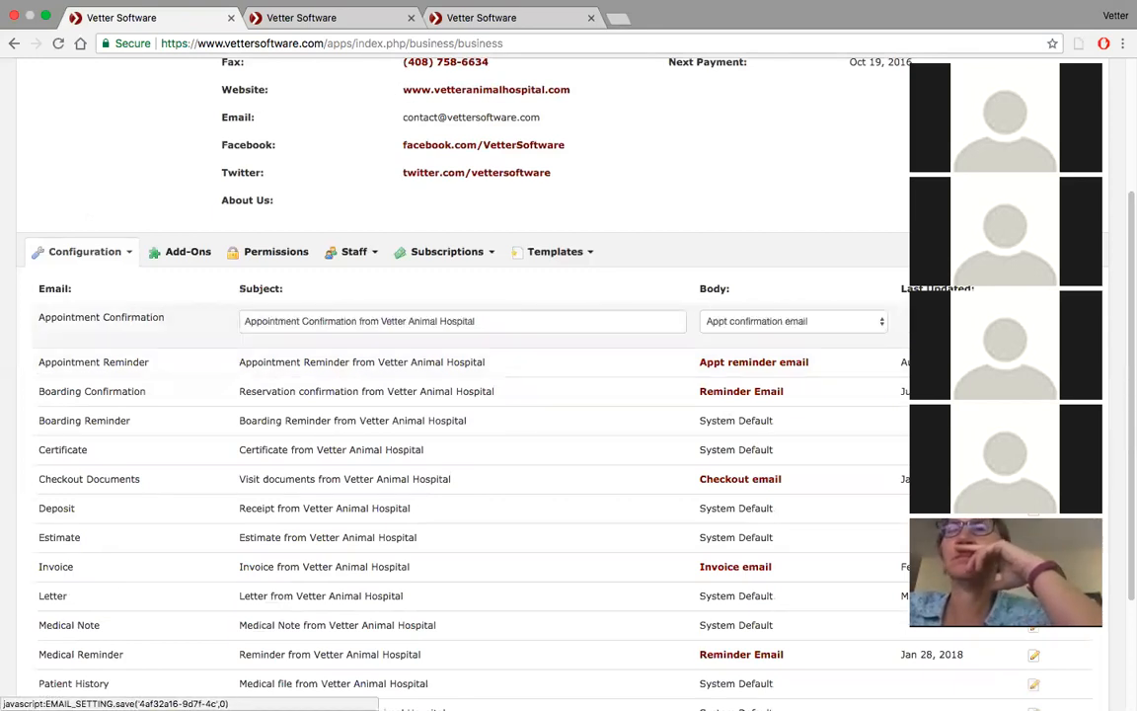
click(840, 328)
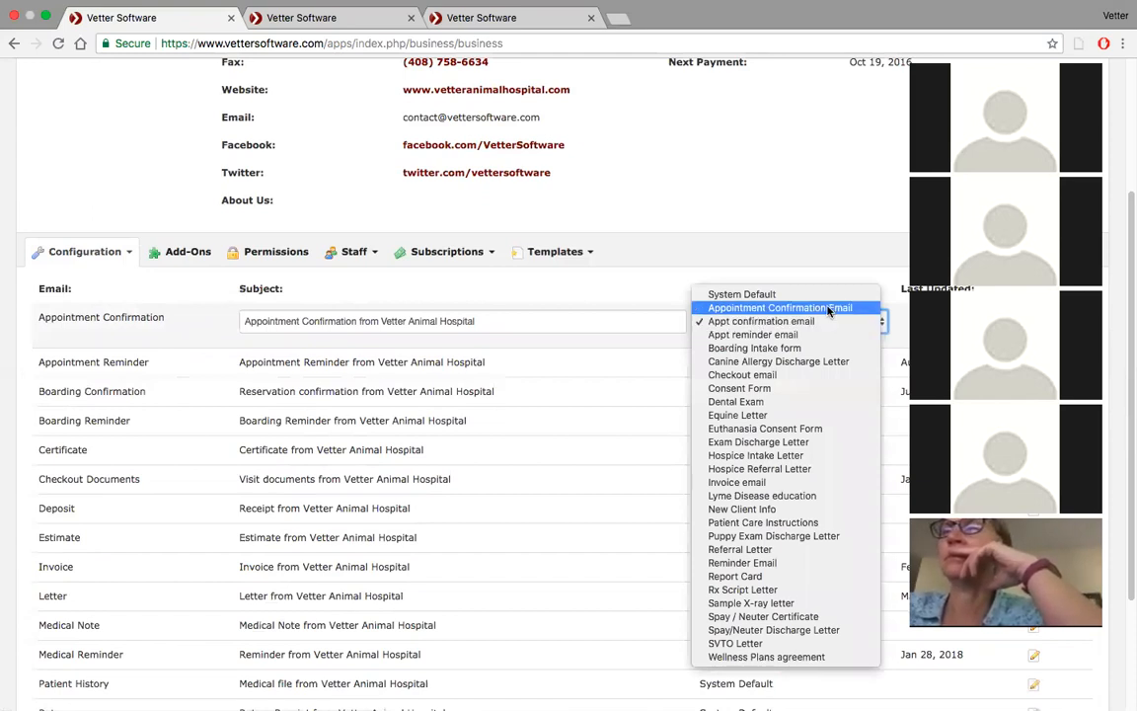
click(837, 307)
click(1034, 318)
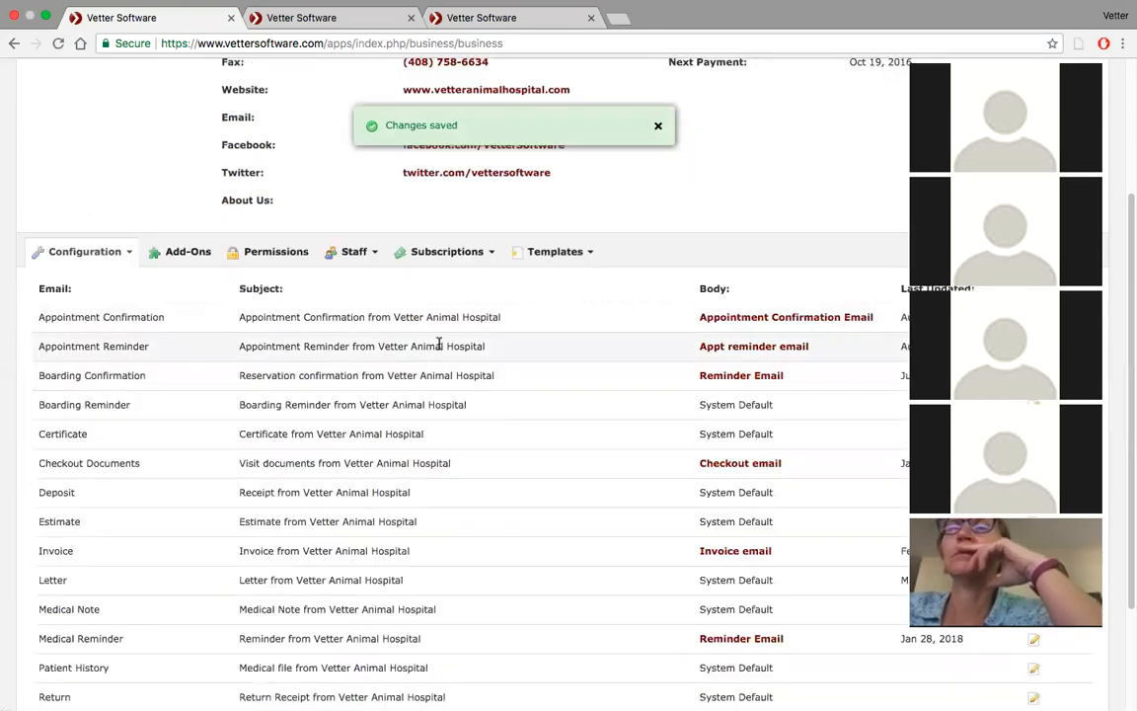
Book a test 11:00 AM appointment with complaint "exam", the demo client and patient Azreal, advancing to its confirmation
scroll(156, 156, up, 5)
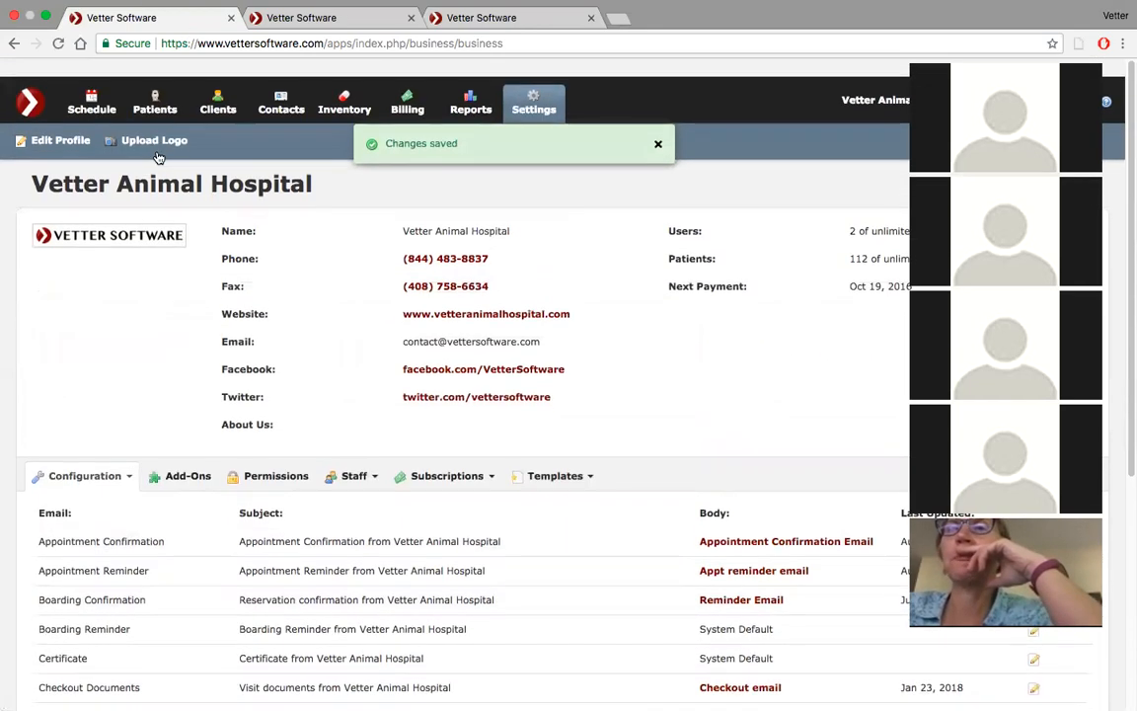
click(99, 90)
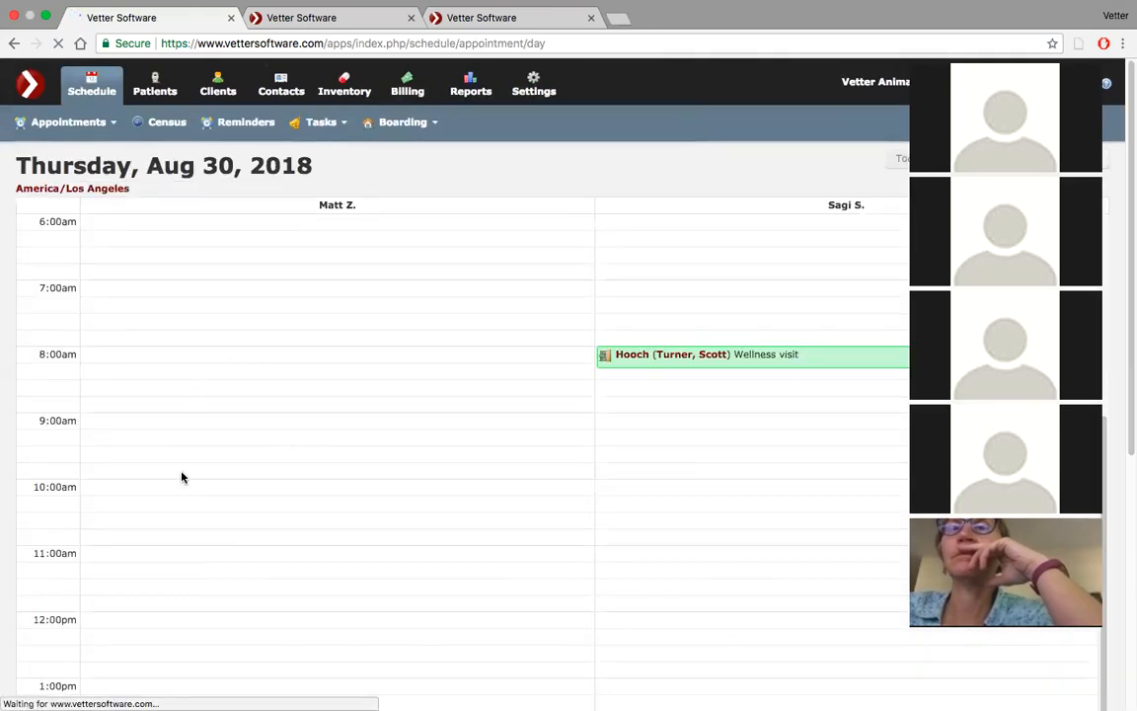
click(185, 552)
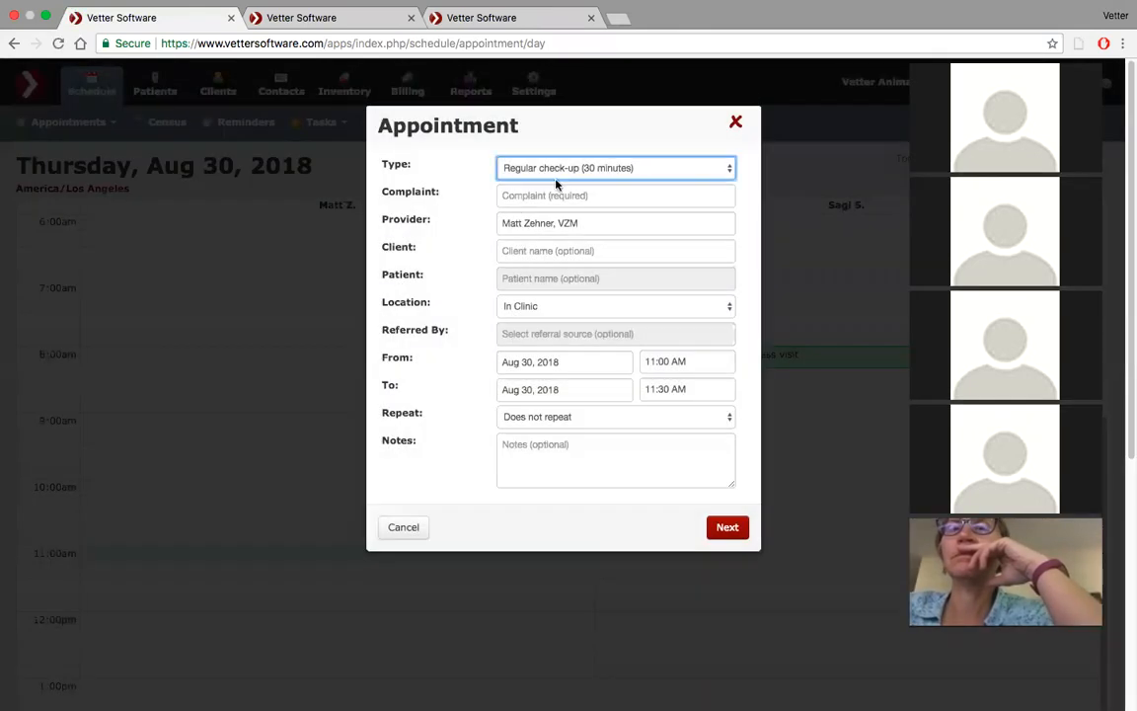
click(577, 197)
text(exam)
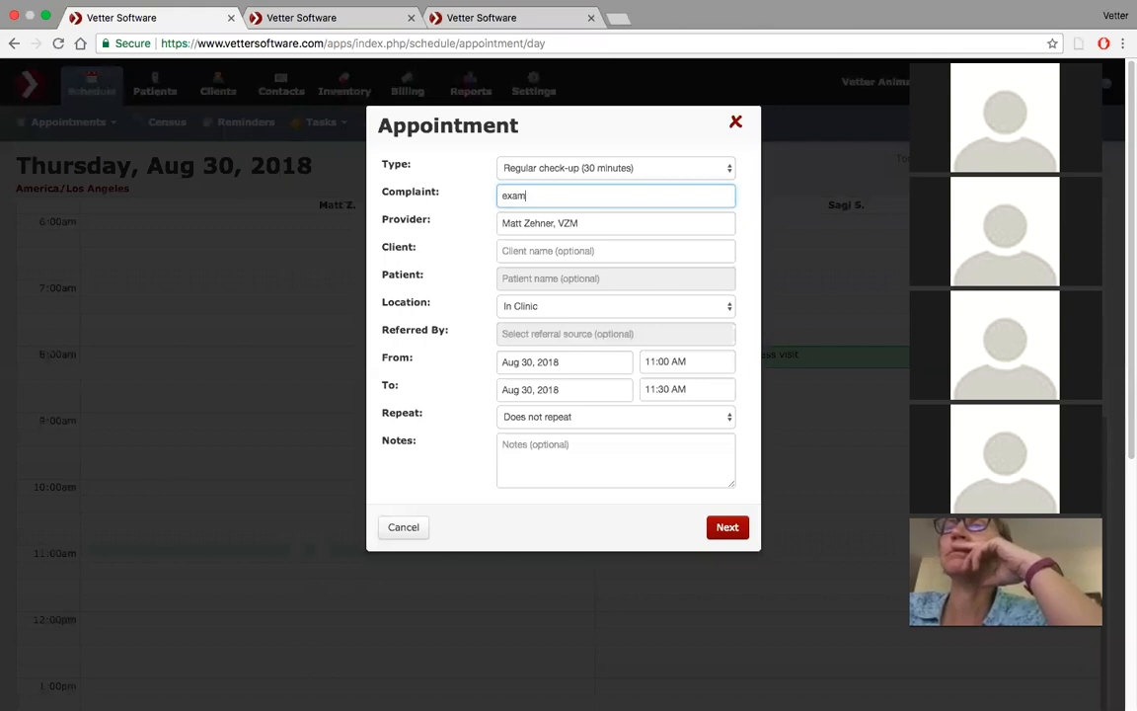
click(541, 251)
text(gar)
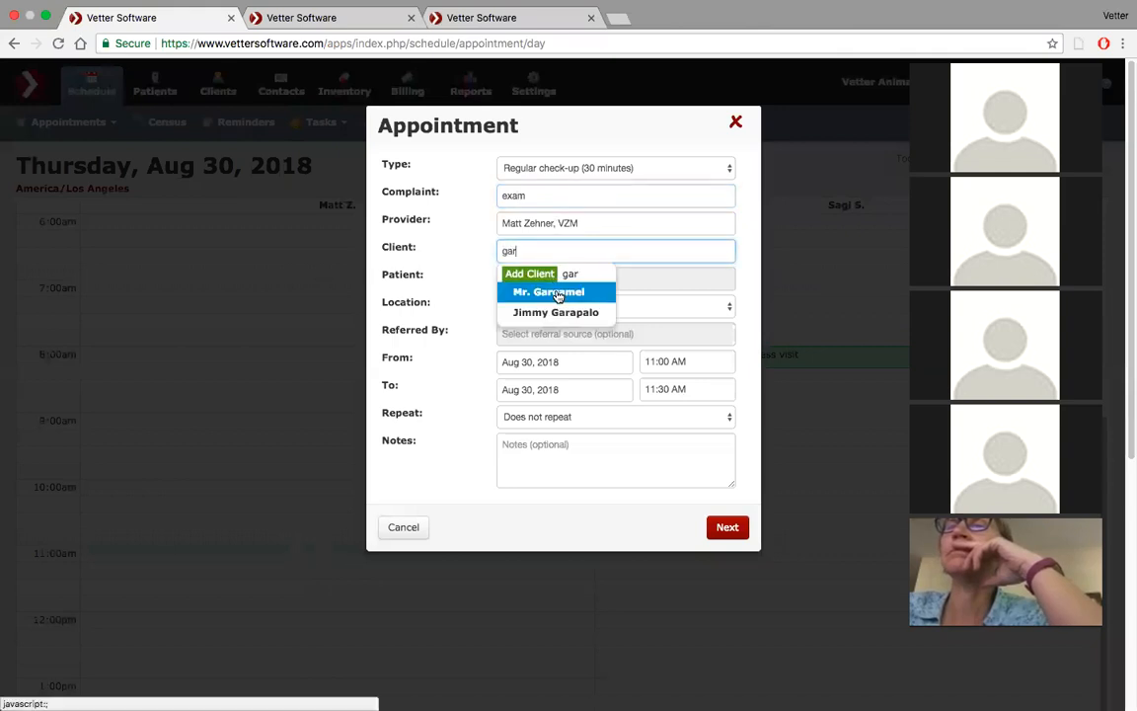
click(558, 293)
click(528, 281)
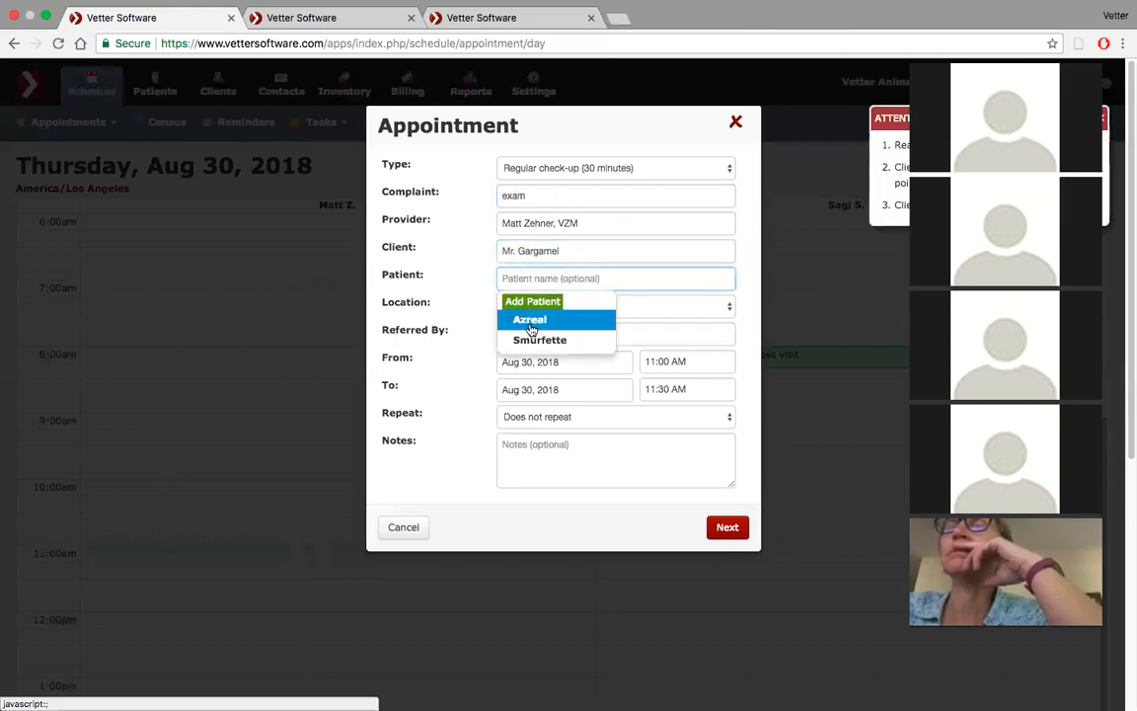
click(531, 320)
click(730, 528)
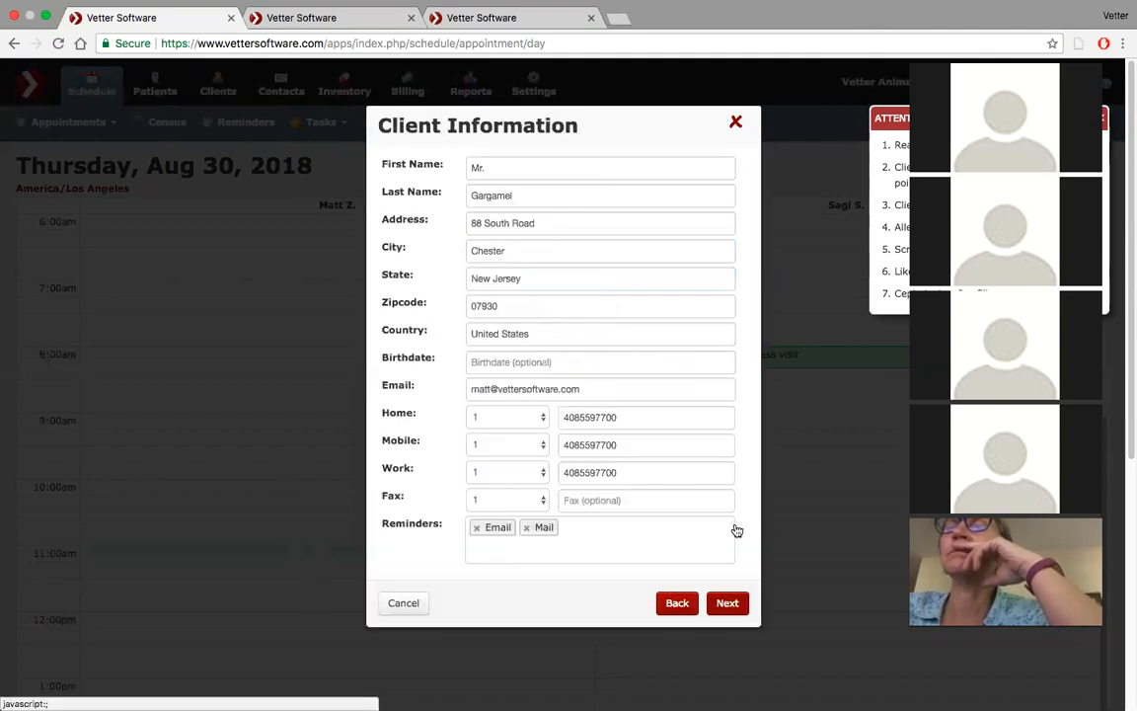
click(733, 605)
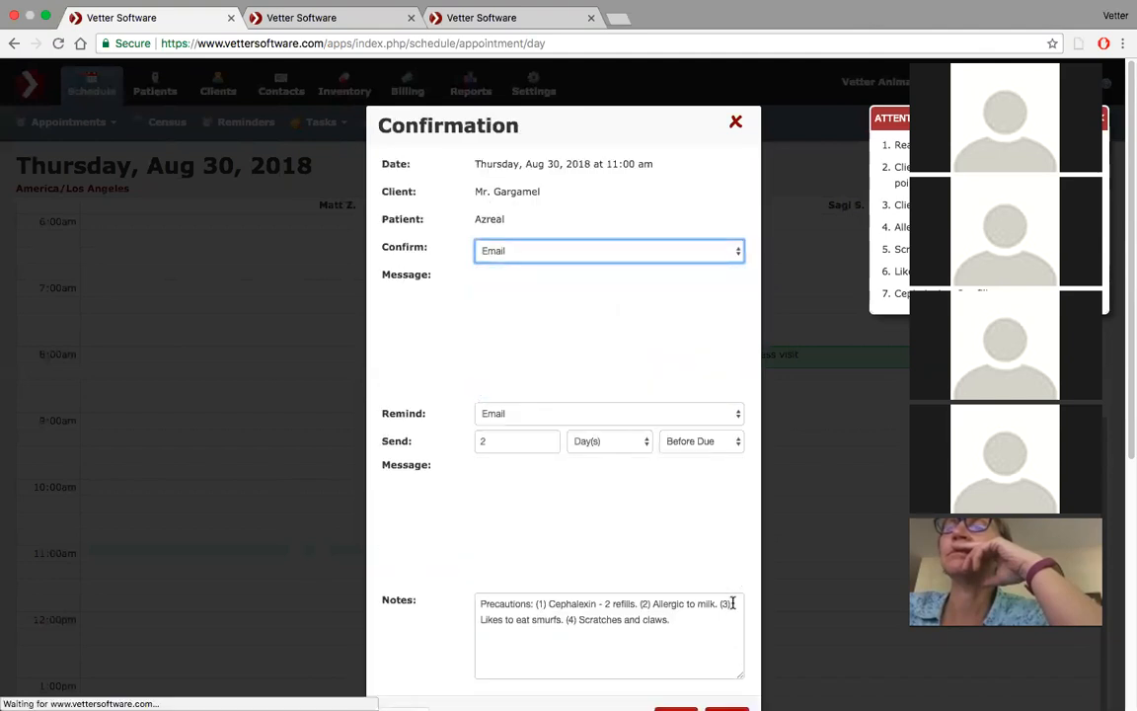
Scroll through the confirmation message preview to review its greeting, pet services table and sign-off
scroll(652, 289, down, 2)
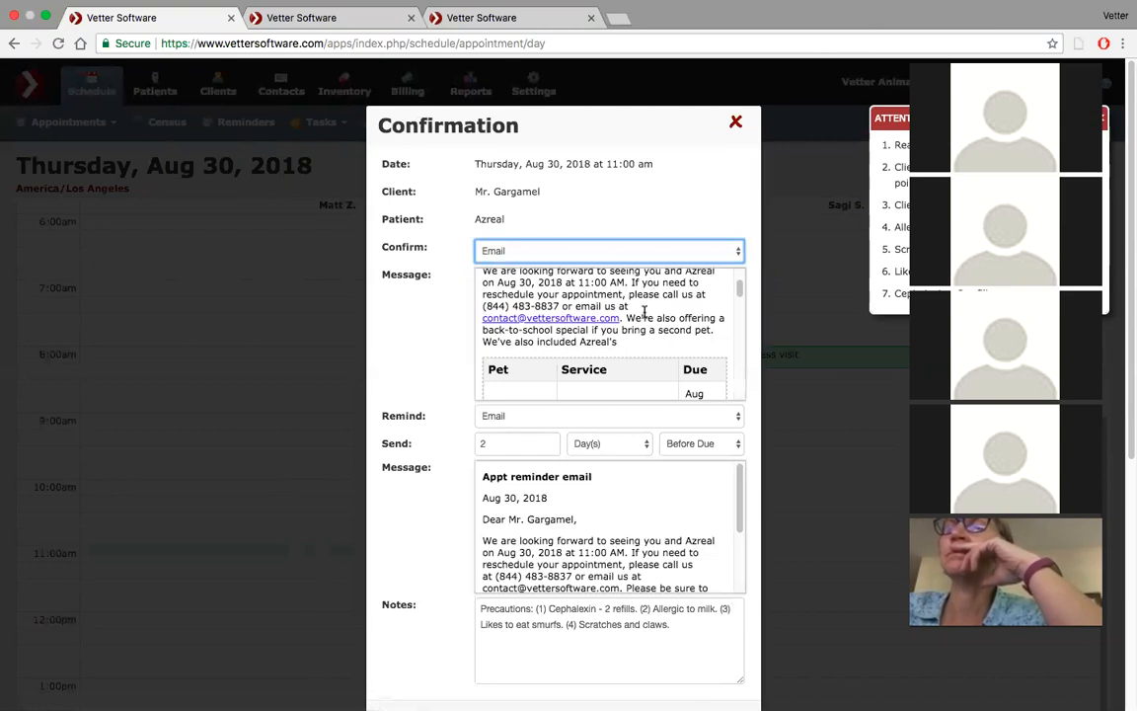
scroll(641, 352, down, 2)
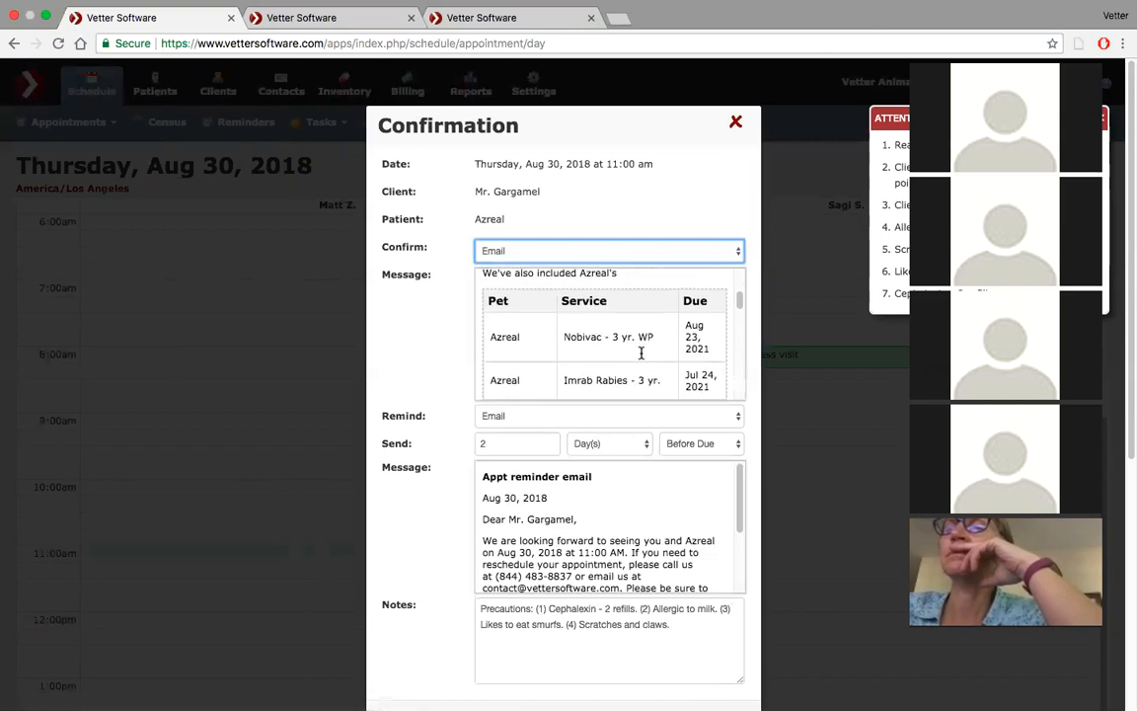
scroll(640, 353, up, 3)
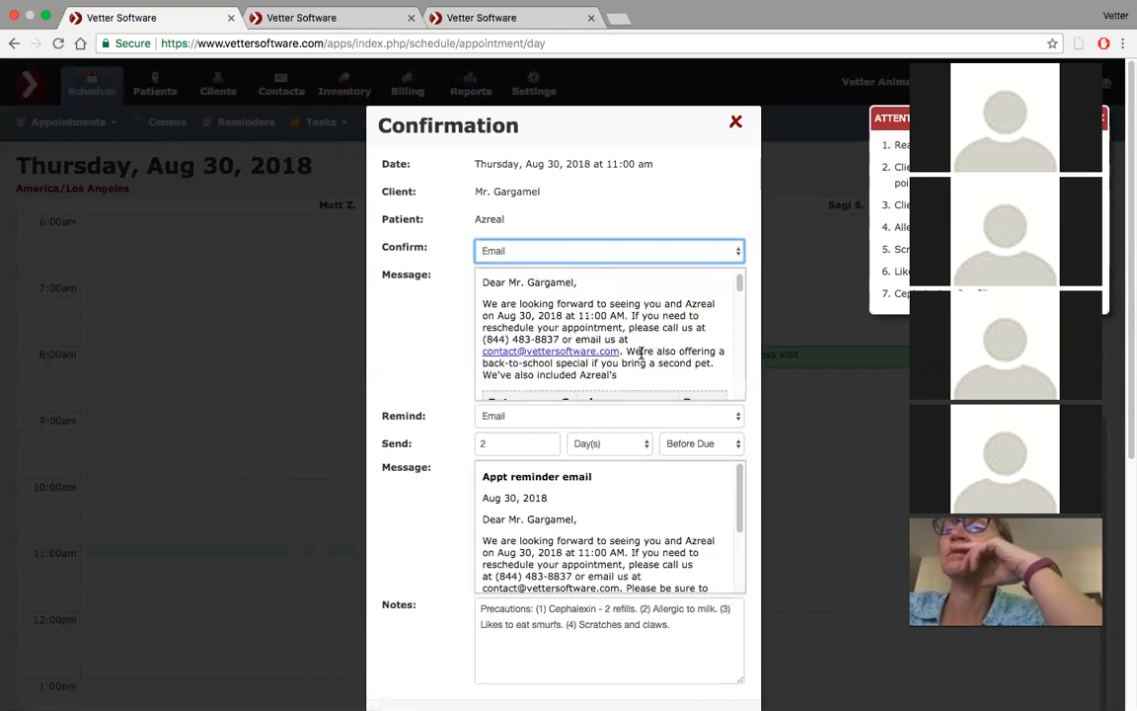
scroll(641, 352, down, 5)
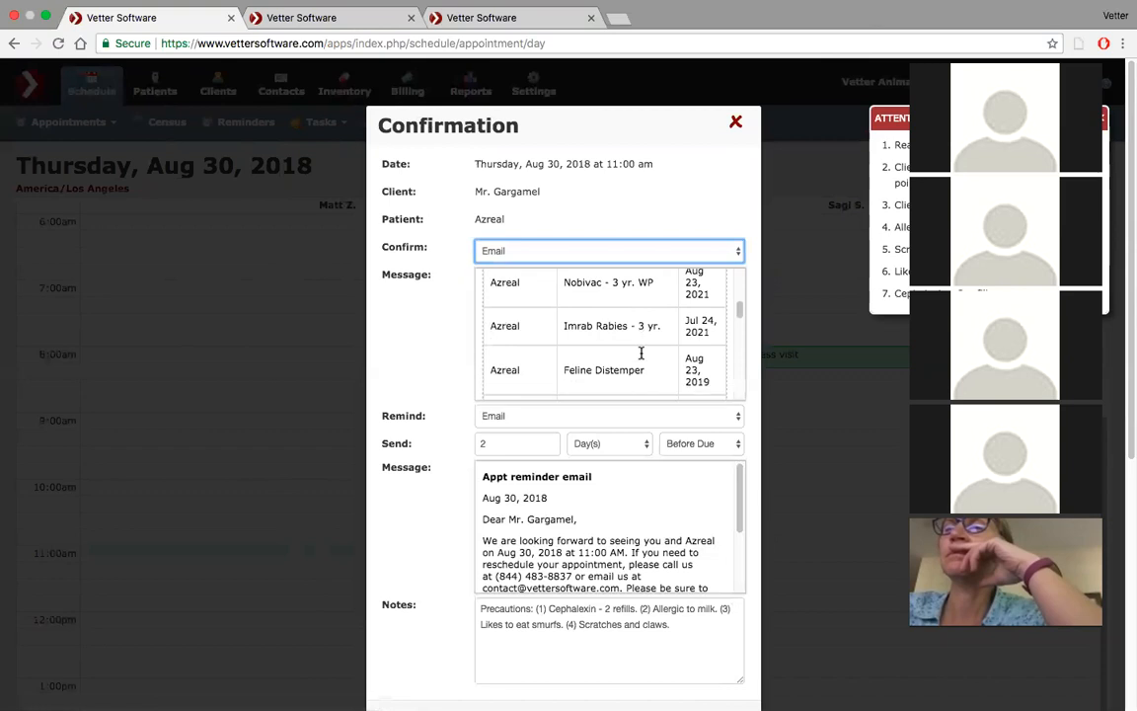
scroll(641, 352, down, 5)
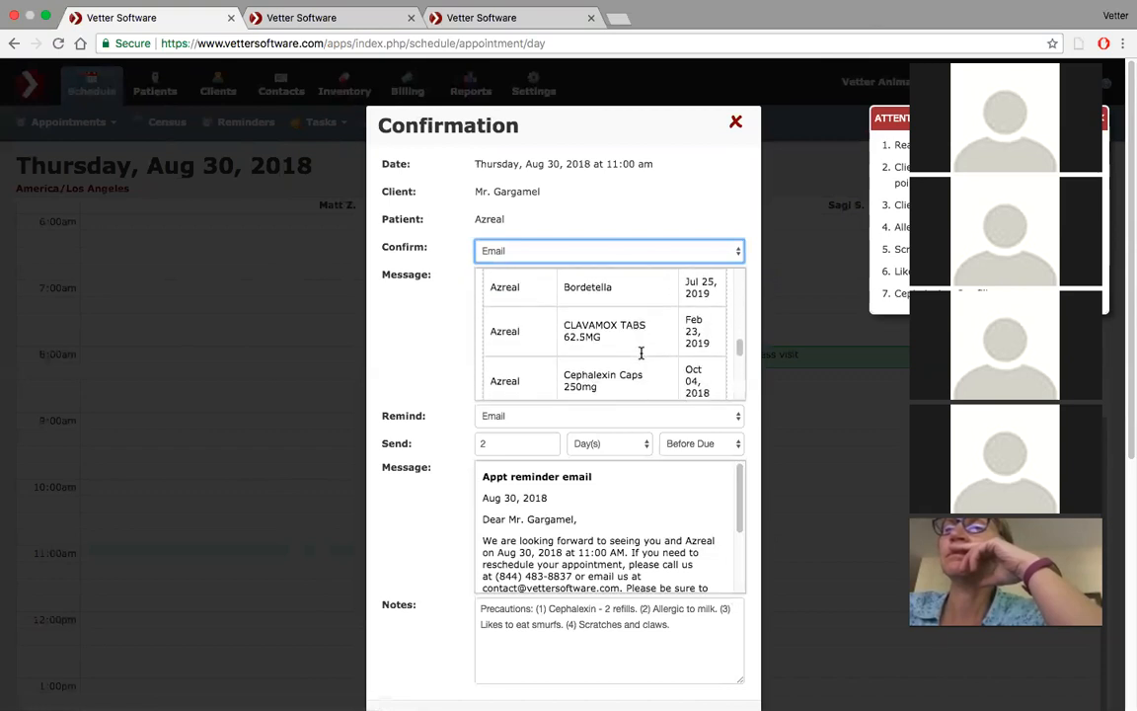
scroll(640, 353, down, 5)
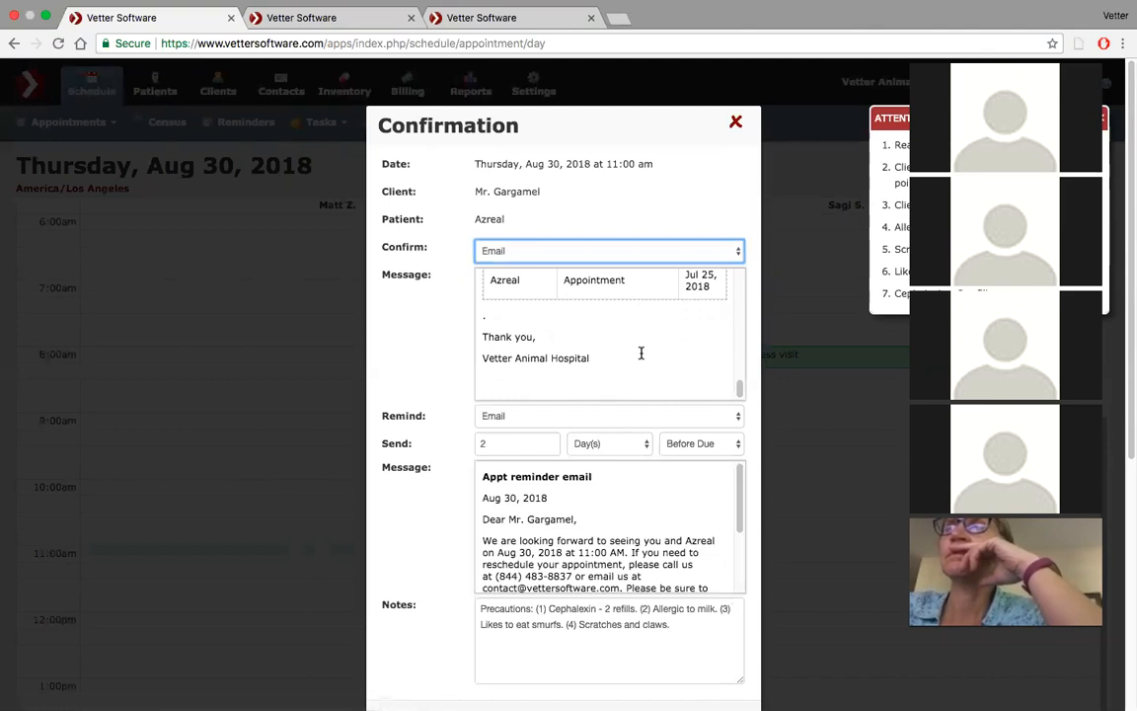
scroll(641, 352, up, 6)
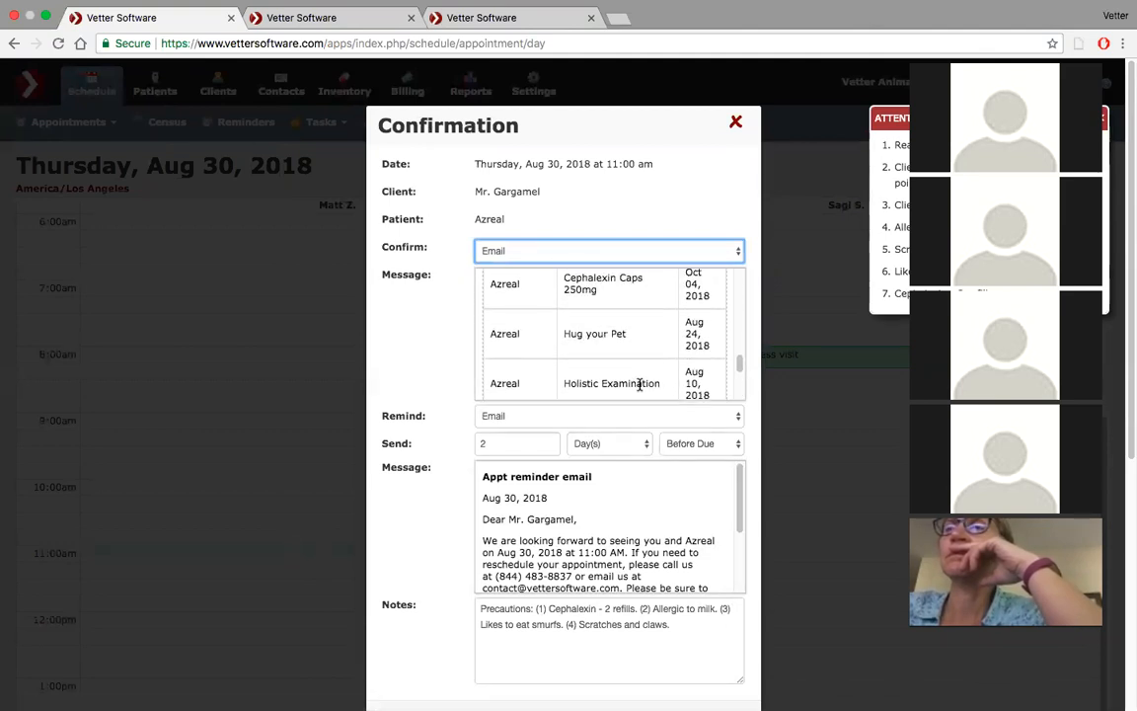
scroll(640, 384, up, 8)
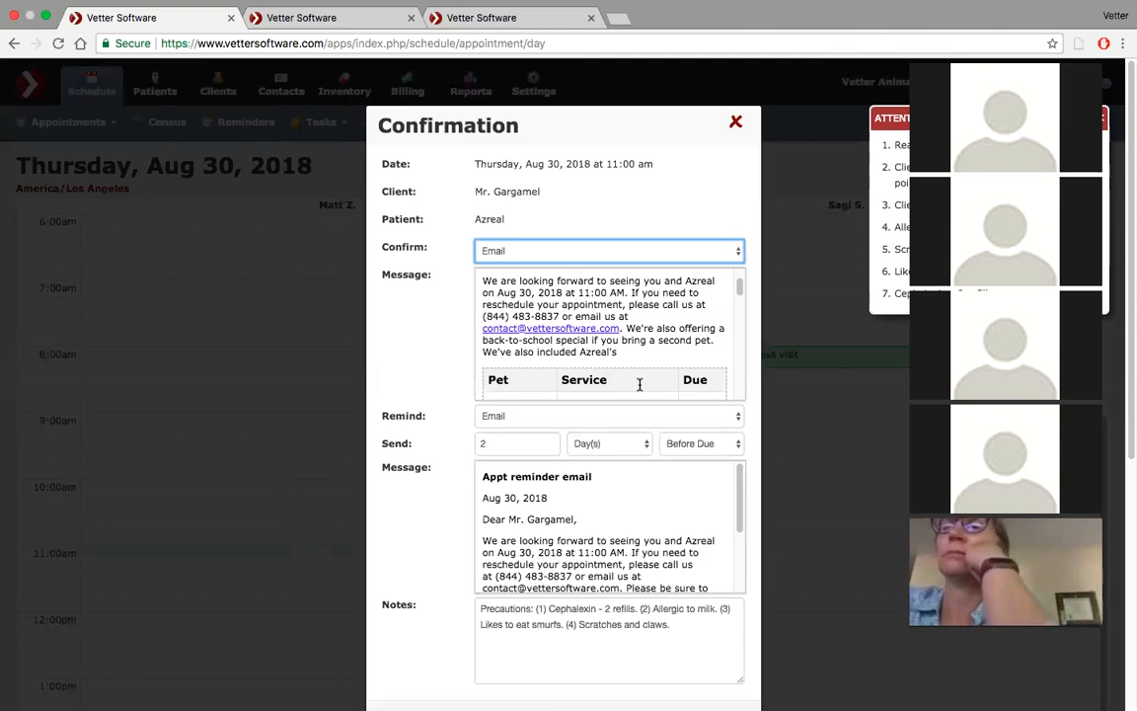
Exit full-screen browser view and scroll through the confirmation message preview once more
click(45, 17)
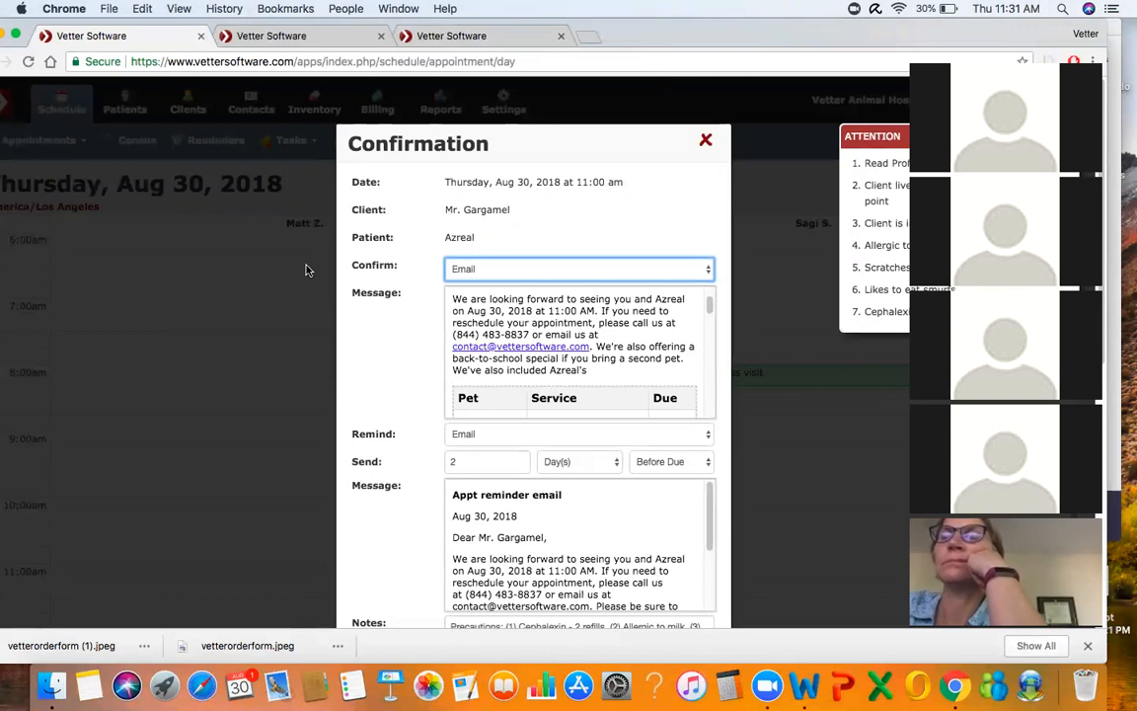
click(279, 281)
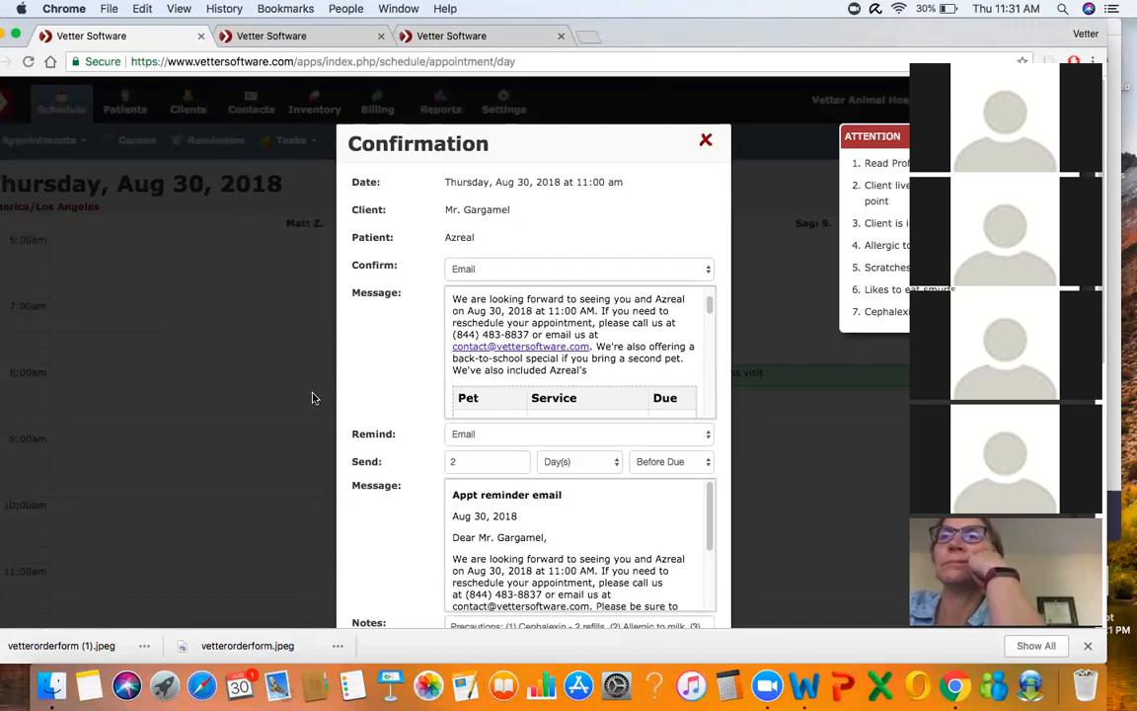
scroll(548, 352, down, 10)
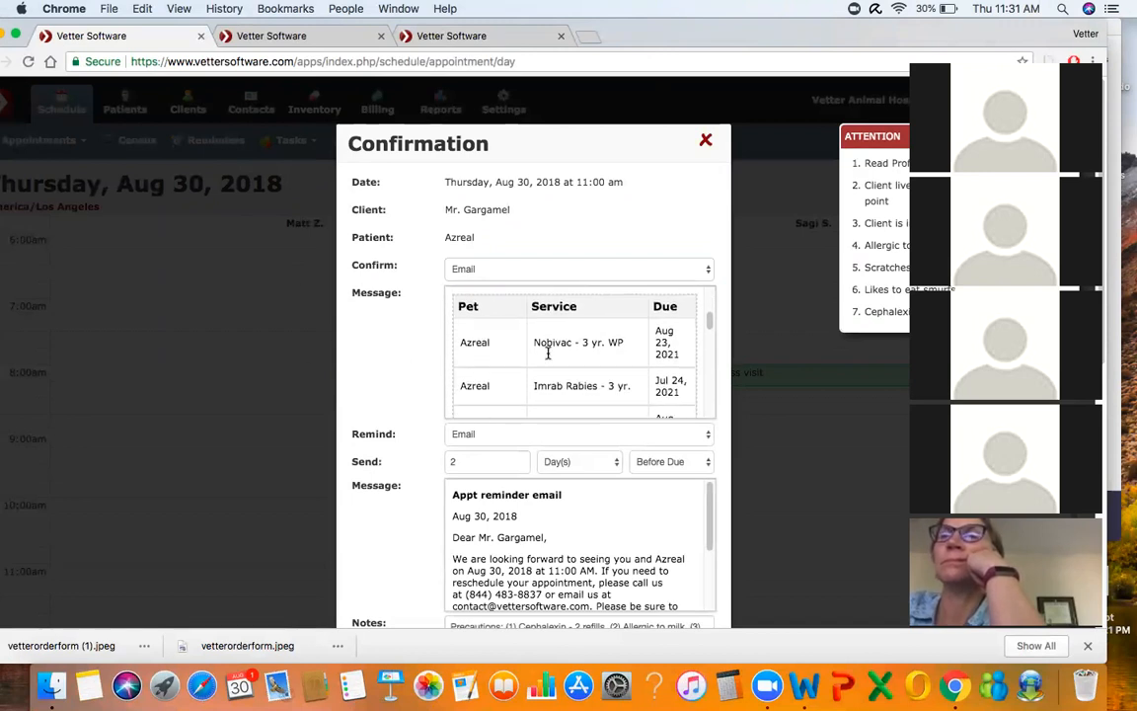
scroll(548, 352, down, 1)
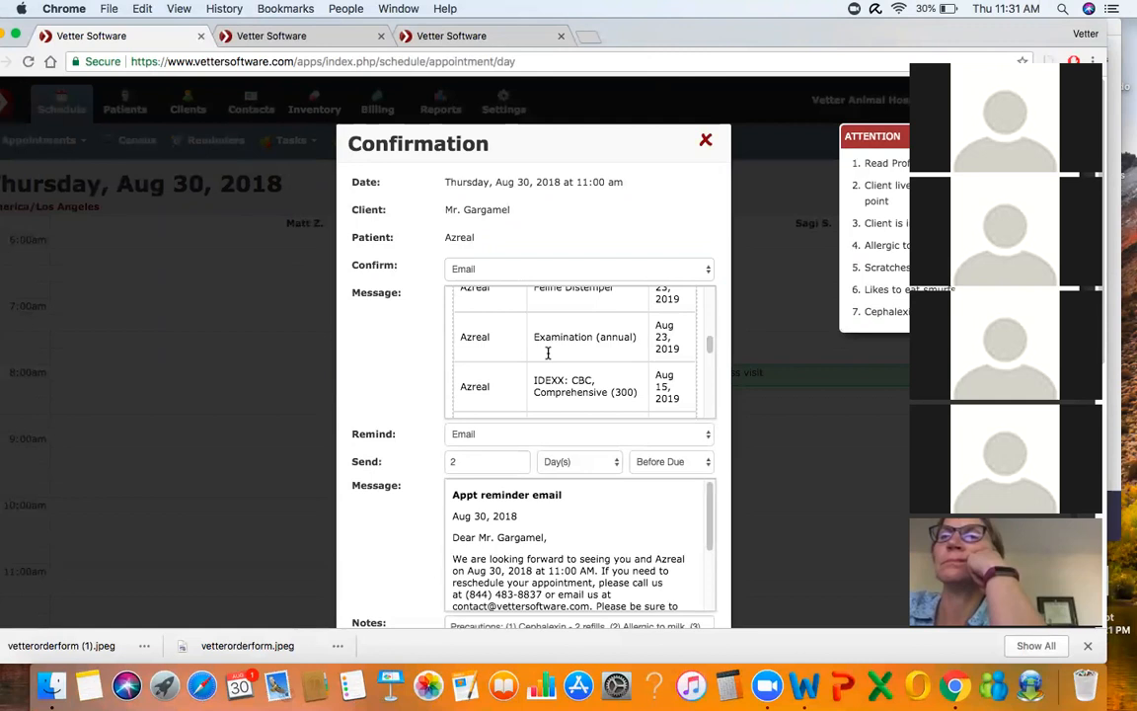
scroll(548, 352, down, 3)
scroll(548, 353, down, 8)
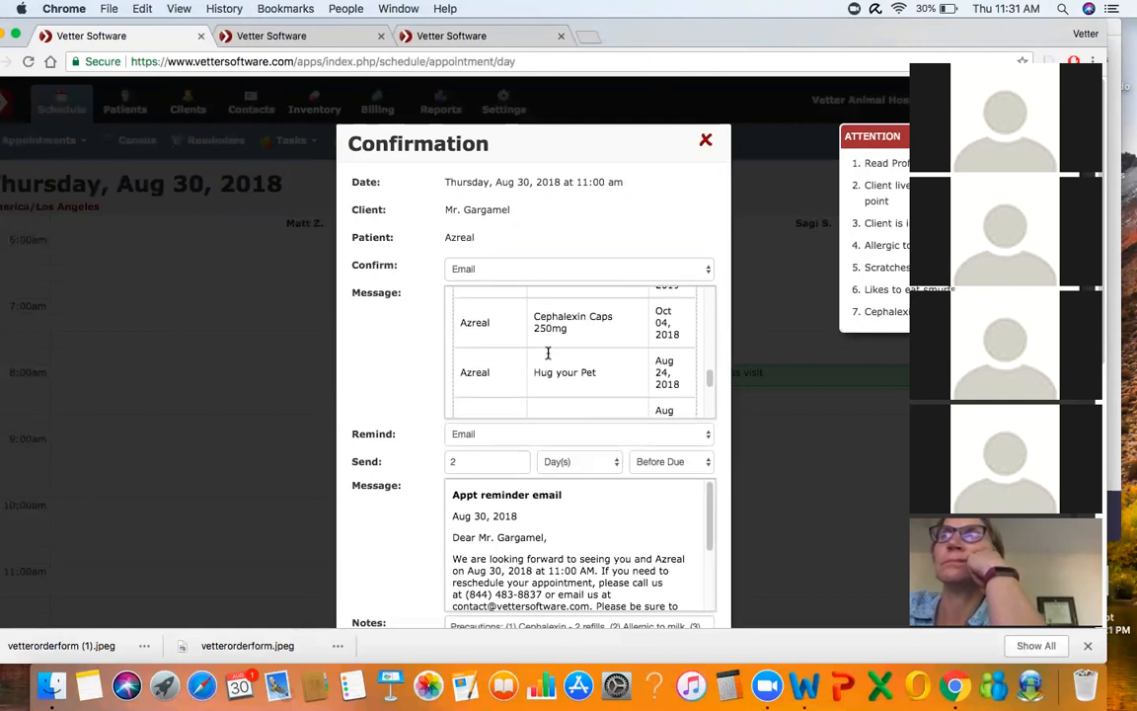
scroll(548, 352, down, 2)
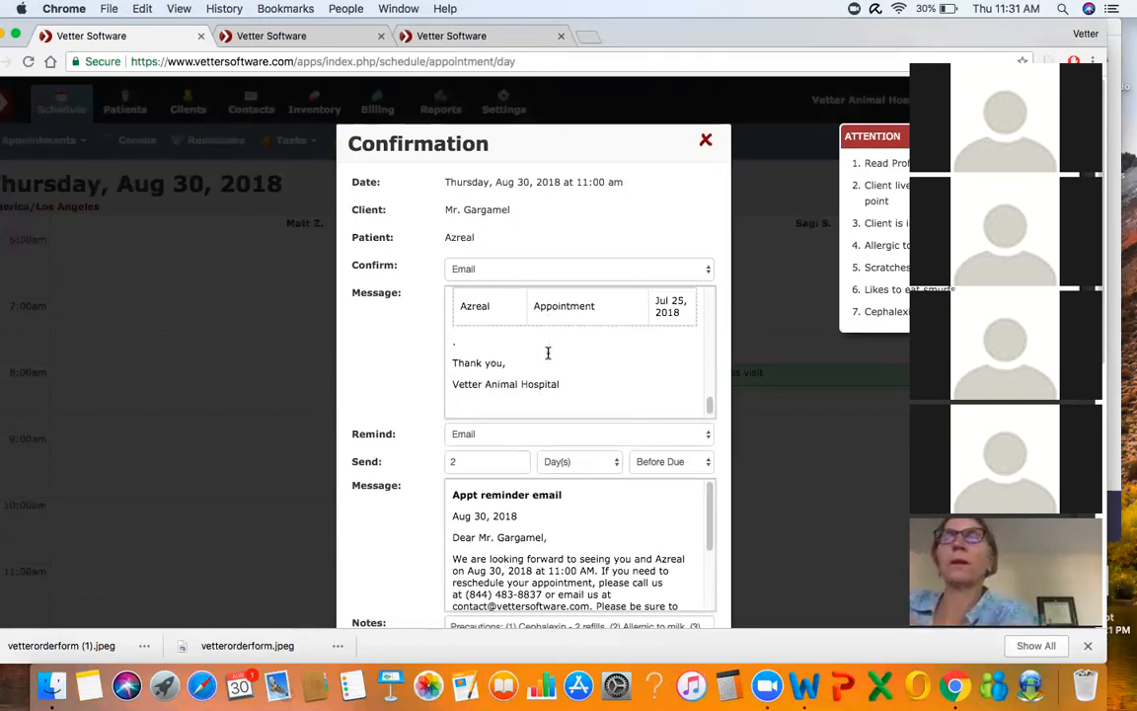
scroll(548, 352, up, 12)
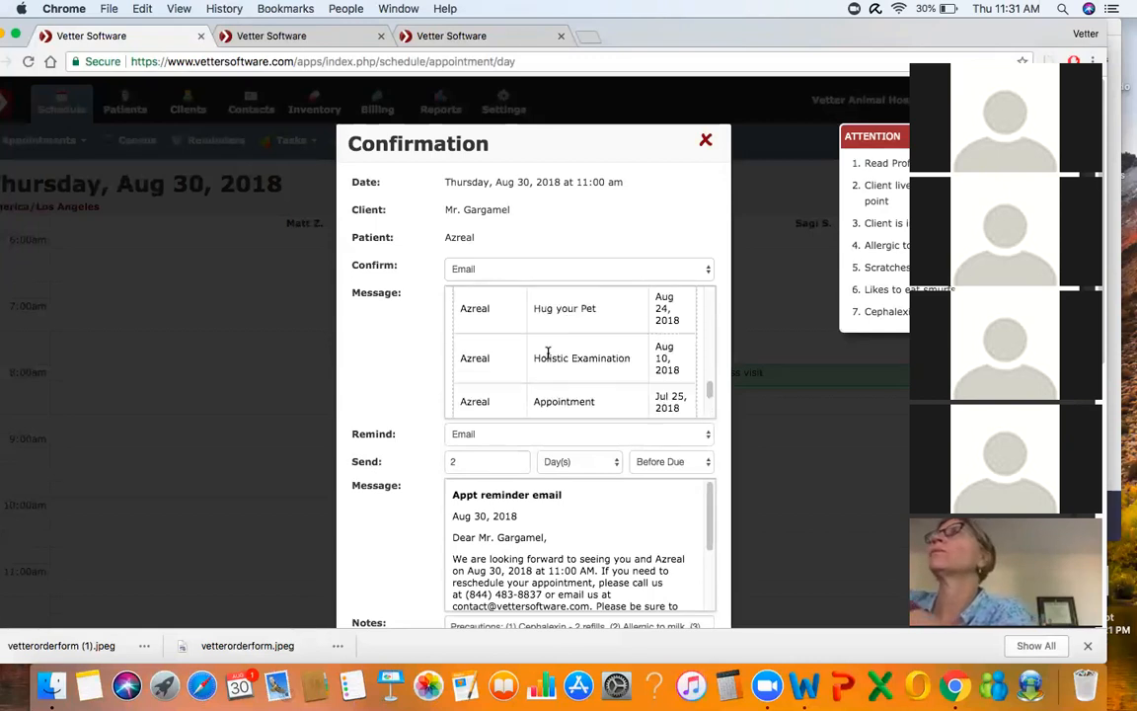
scroll(547, 353, up, 8)
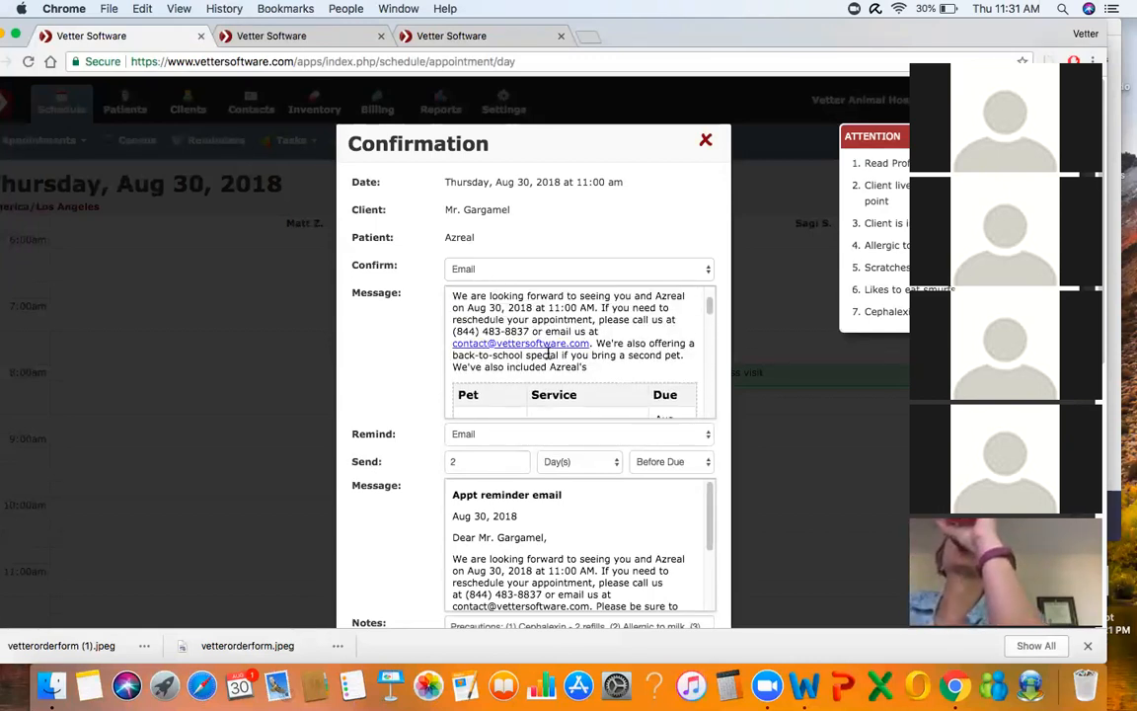
scroll(548, 352, down, 10)
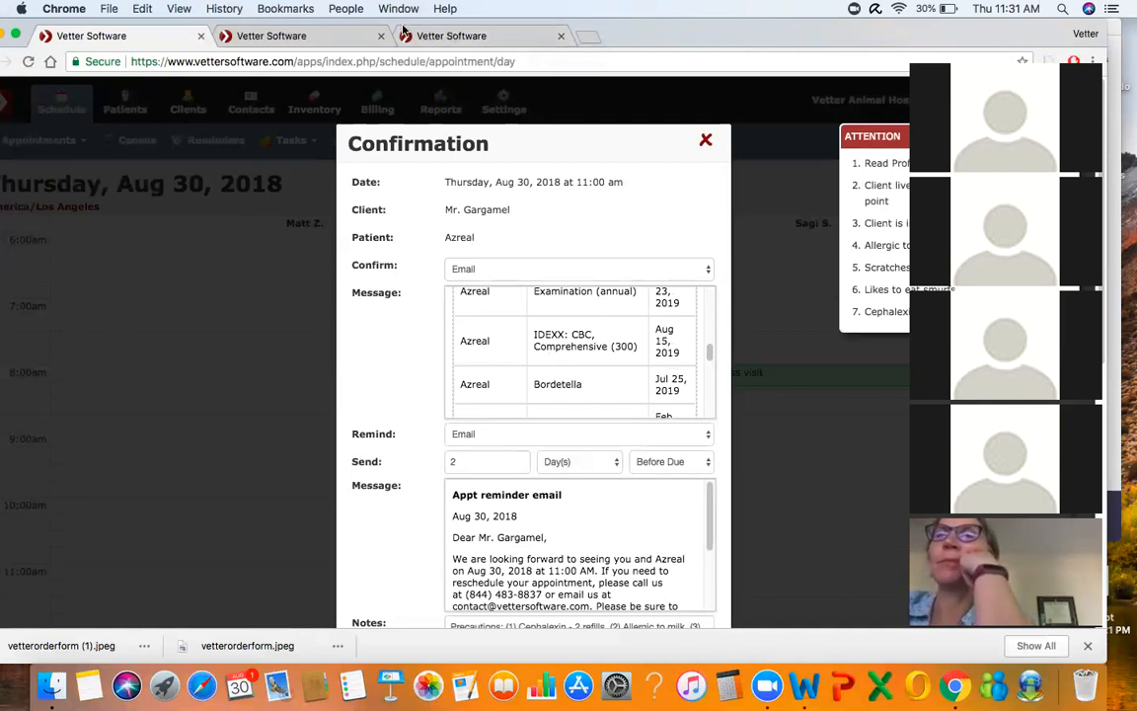
click(660, 78)
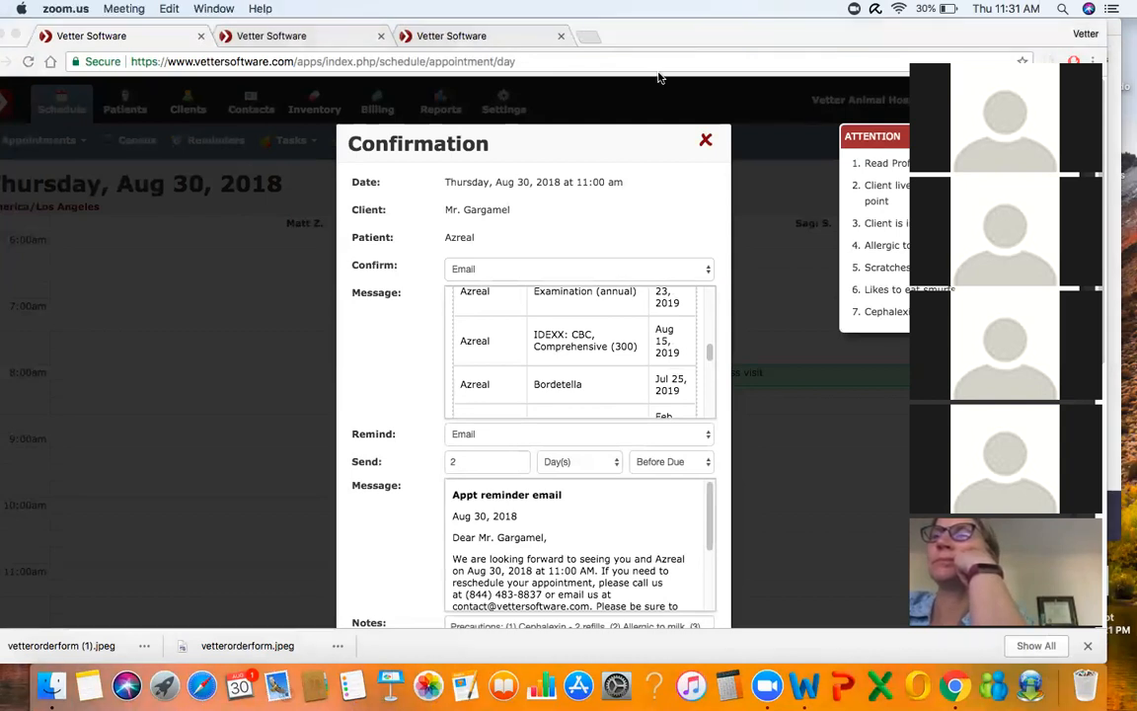